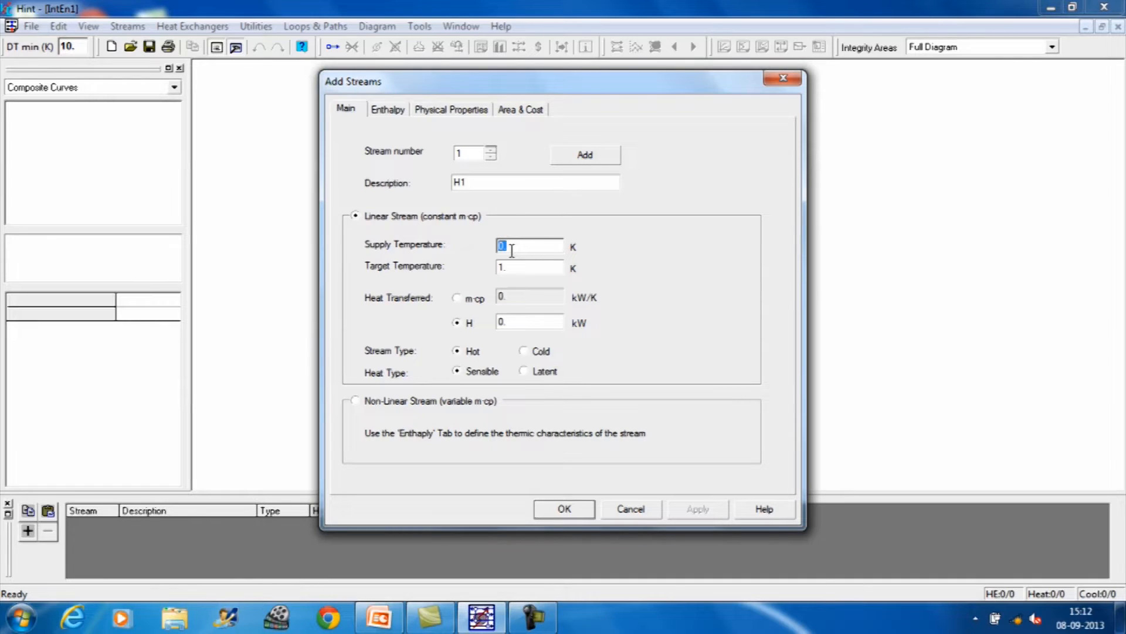
Step: Define stream H1 with supply temperature 159 K, target temperature 77 K and m·cp 22.85 kW/K, and add it
{"action": "type", "text": "1"}
{"action": "type", "text": "55"}
{"action": "left_click", "coordinate": [500, 268]}
{"action": "type", "text": "77"}
{"action": "left_click", "coordinate": [458, 299]}
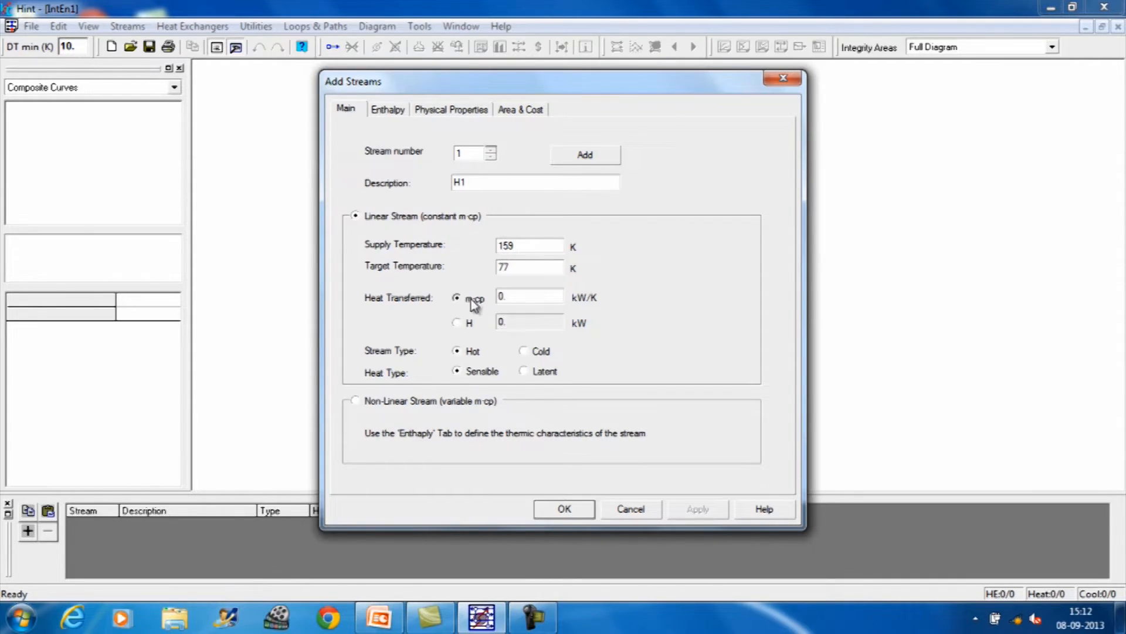
{"action": "double_click", "coordinate": [514, 301]}
{"action": "type", "text": "22.85"}
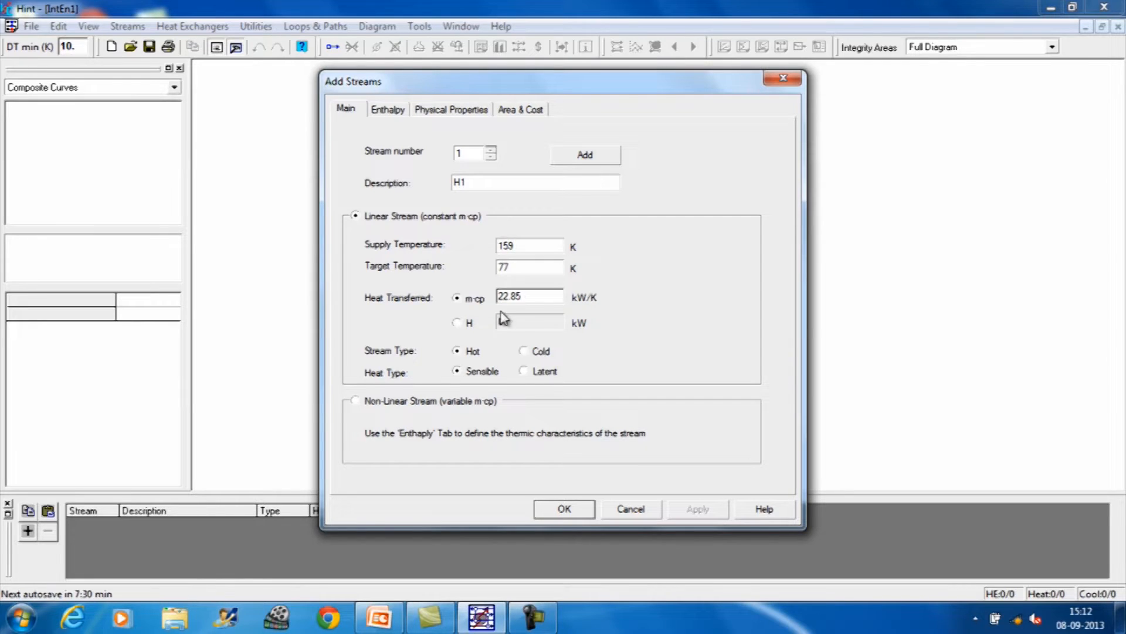
{"action": "left_click", "coordinate": [584, 156]}
Step: Define stream H2 with supply temperature 267 K, target temperature 80 K and m·cp 2.04 kW/K, and add it
{"action": "left_click", "coordinate": [502, 179]}
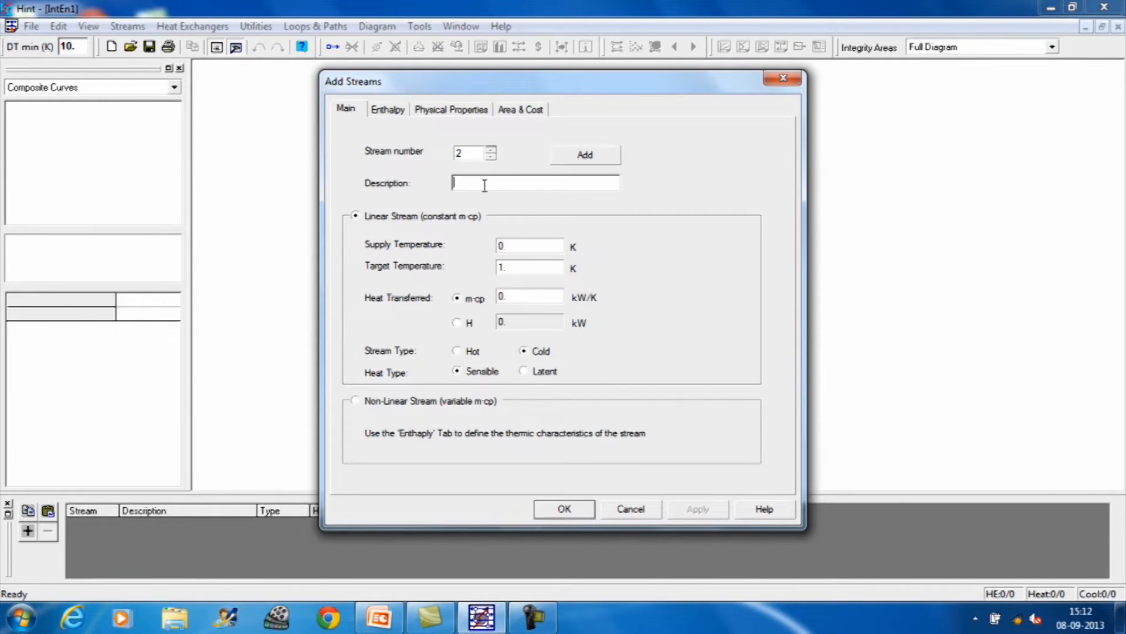
{"action": "type", "text": "H2"}
{"action": "left_click", "coordinate": [509, 247]}
{"action": "double_click", "coordinate": [509, 246]}
{"action": "type", "text": "26"}
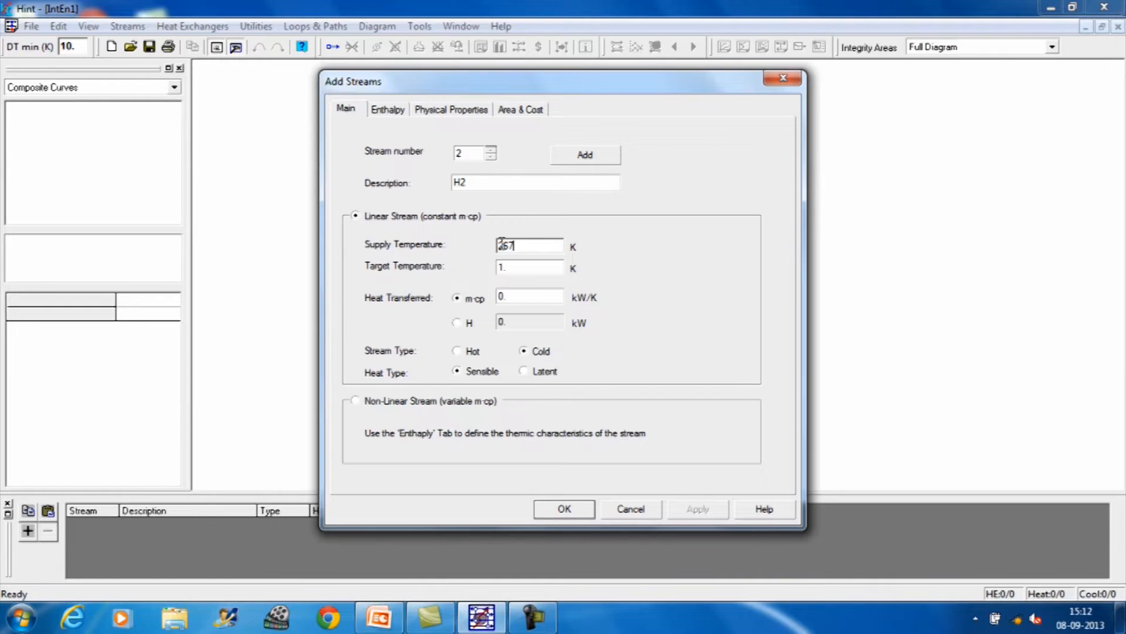
{"action": "double_click", "coordinate": [511, 268]}
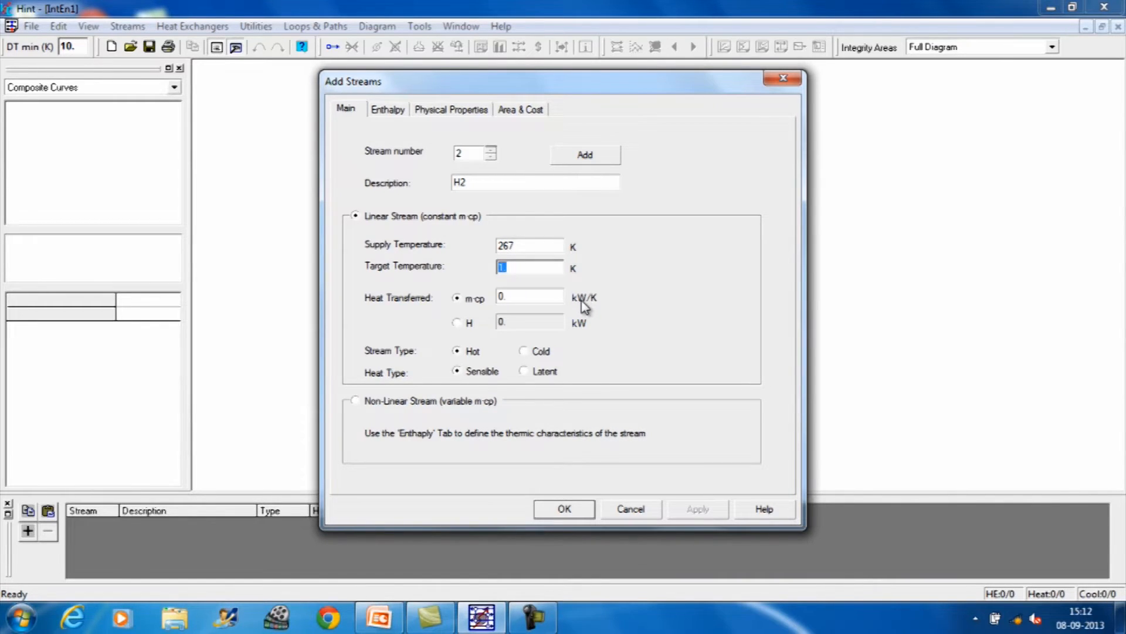
{"action": "type", "text": "80"}
{"action": "double_click", "coordinate": [500, 295]}
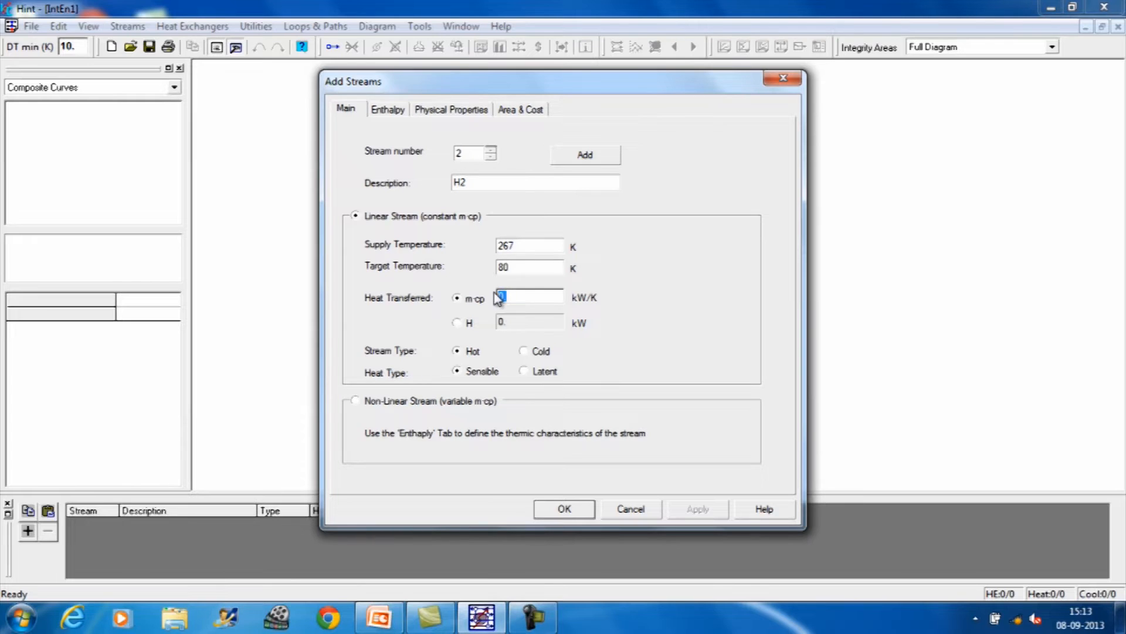
{"action": "type", "text": "2.04"}
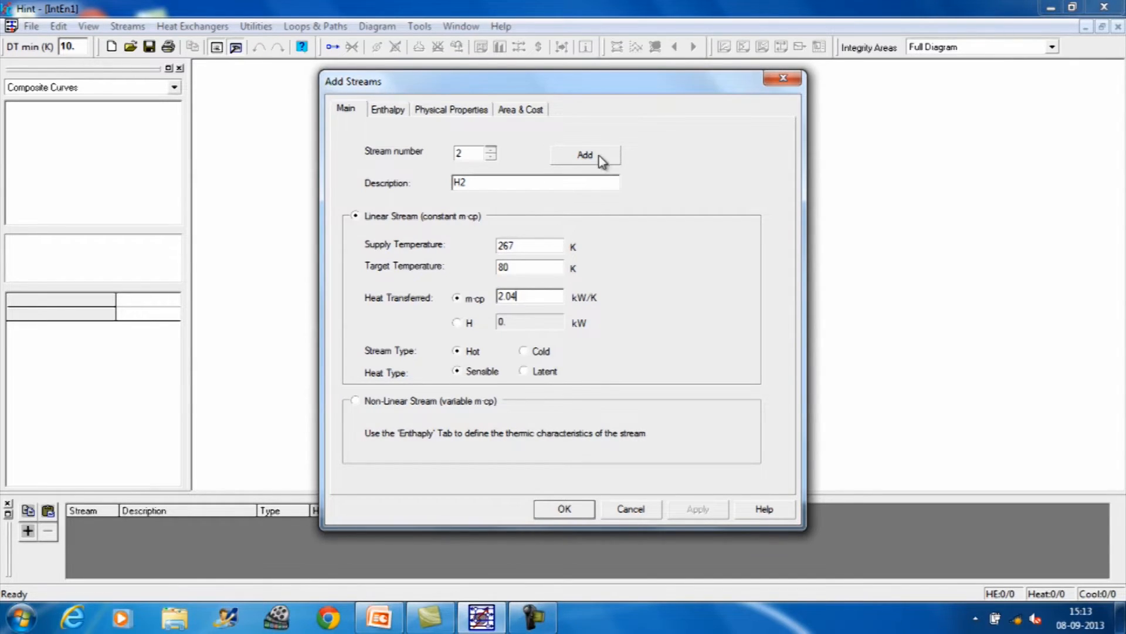
{"action": "left_click", "coordinate": [601, 158]}
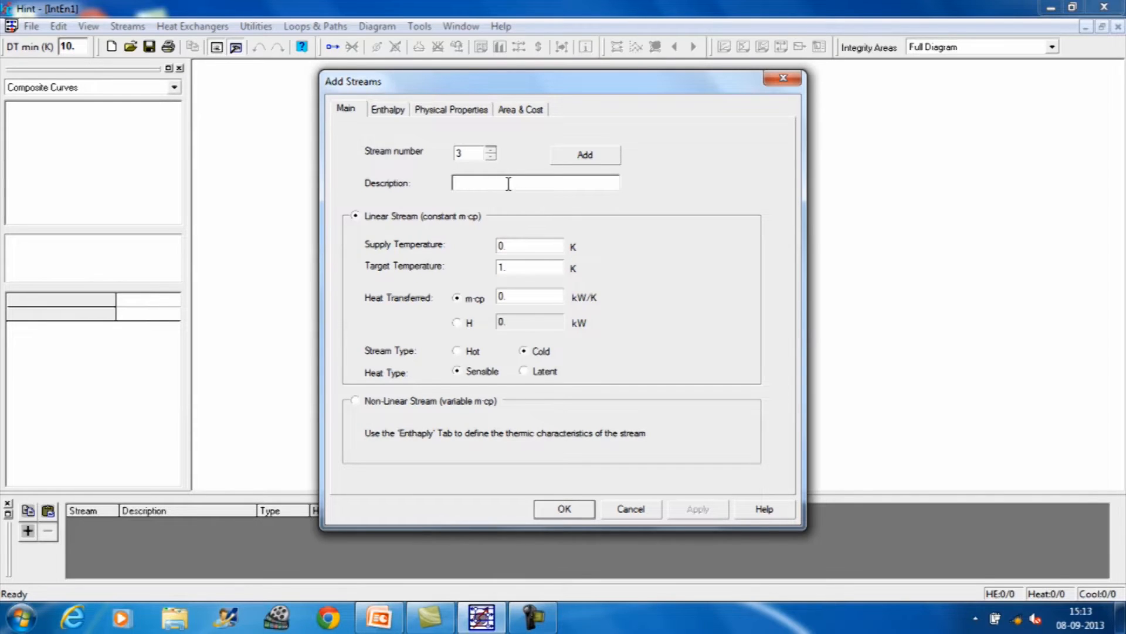
Step: Define stream H3 with supply temperature 343 K, target temperature 90 K and m·cp 5.38 kW/K, and add it
{"action": "type", "text": "H3"}
{"action": "left_click", "coordinate": [538, 251]}
{"action": "left_click_drag", "start_coordinate": [538, 251], "coordinate": [502, 245]}
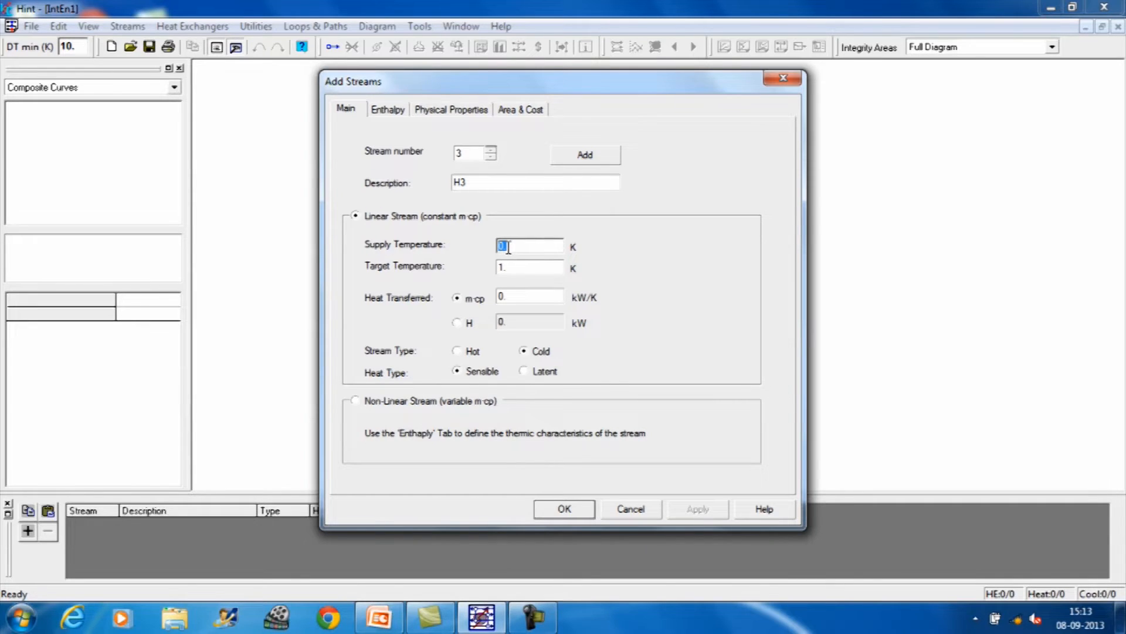
{"action": "type", "text": "340"}
{"action": "left_click_drag", "start_coordinate": [521, 265], "coordinate": [490, 268]}
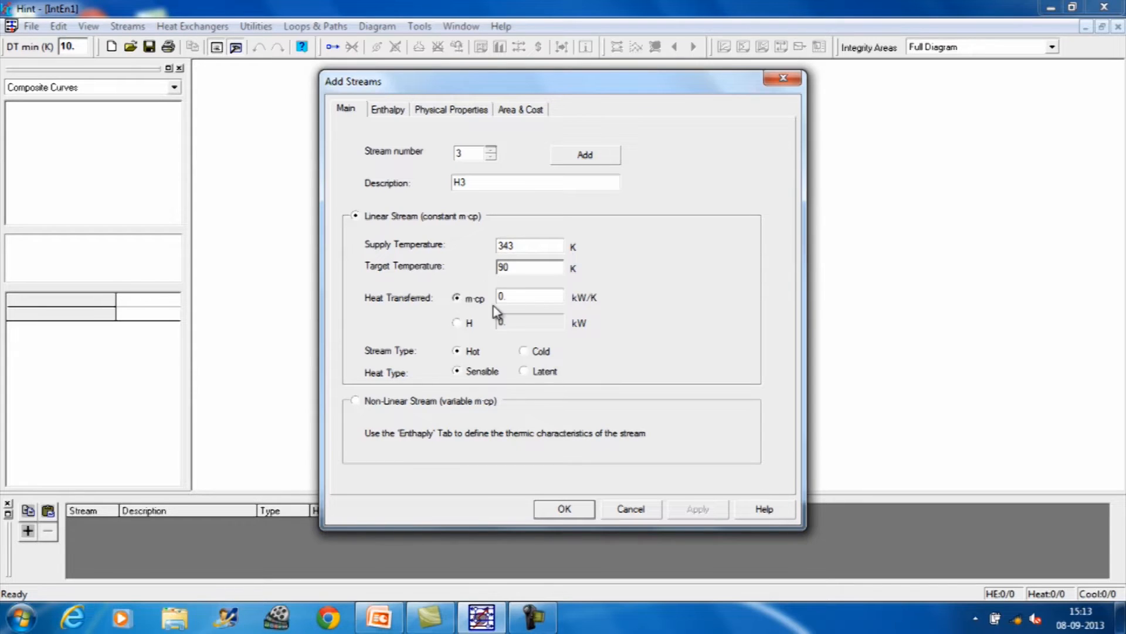
{"action": "left_click", "coordinate": [519, 295]}
{"action": "left_click_drag", "start_coordinate": [520, 294], "coordinate": [500, 294]}
{"action": "type", "text": "6.3"}
{"action": "type", "text": "8"}
{"action": "left_click", "coordinate": [586, 158]}
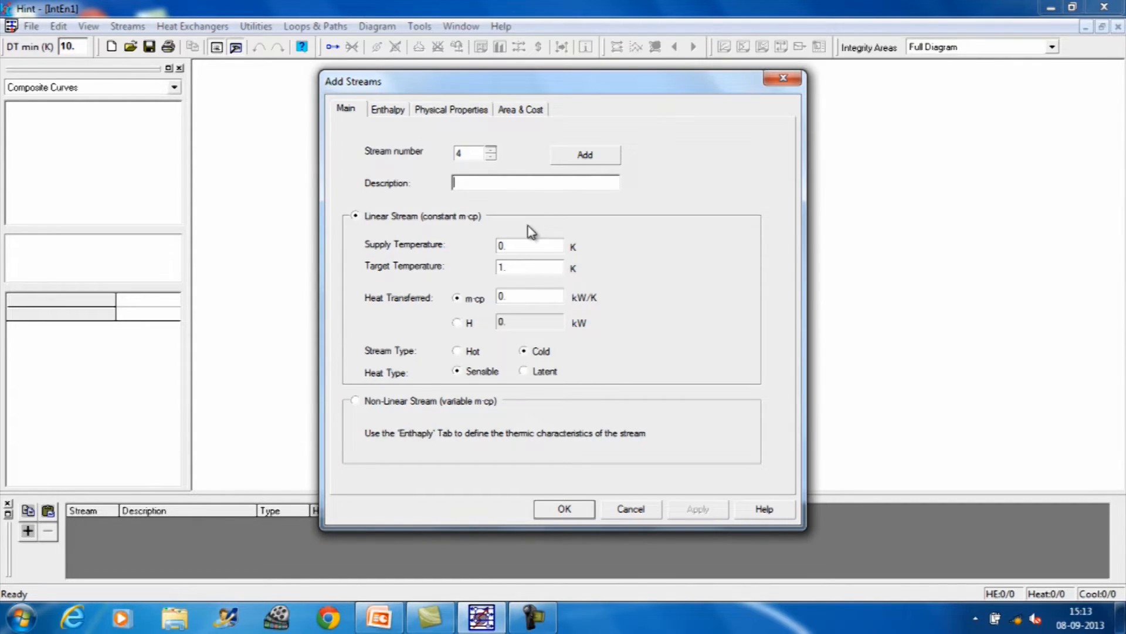
Step: Define stream C1 with supply temperature 26 K, target temperature 127 K and m·cp 9.33 kW/K, and add it
{"action": "type", "text": "C1"}
{"action": "left_click", "coordinate": [515, 245]}
{"action": "left_click_drag", "start_coordinate": [515, 245], "coordinate": [495, 247]}
{"action": "type", "text": "26"}
{"action": "left_click_drag", "start_coordinate": [516, 268], "coordinate": [497, 268]}
{"action": "type", "text": "127"}
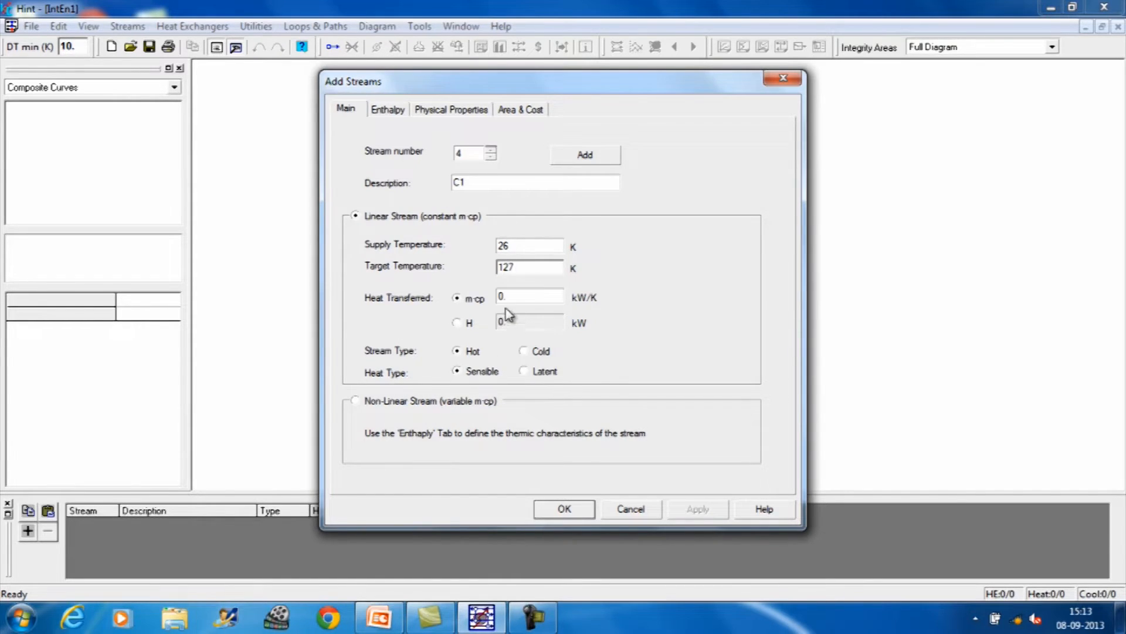
{"action": "key", "text": "Tab"}
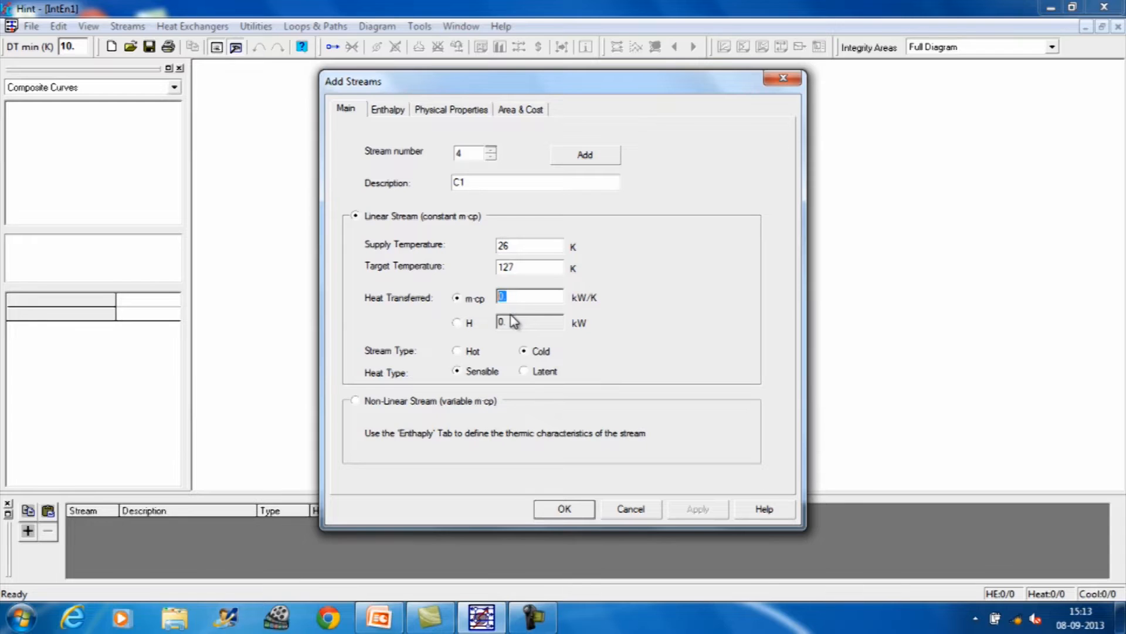
{"action": "type", "text": "9.33"}
{"action": "left_click", "coordinate": [583, 155]}
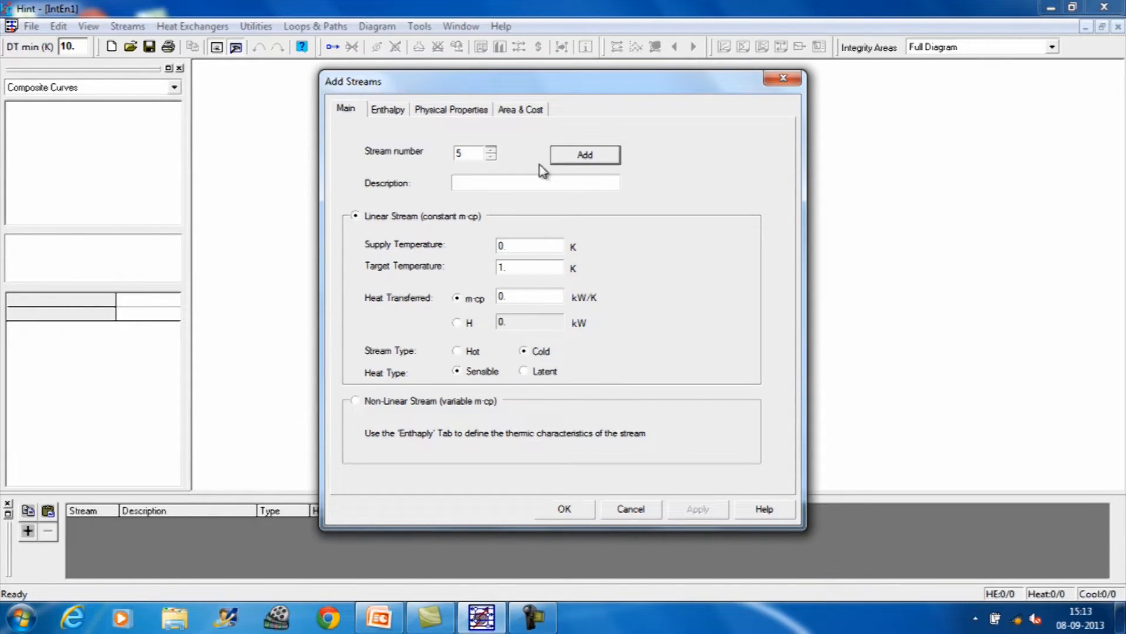
Step: Define stream C2 with supply temperature 118 K, target temperature 265 K and m·cp 19.61 kW/K, and accept all streams
{"action": "left_click", "coordinate": [494, 181]}
{"action": "type", "text": "C"}
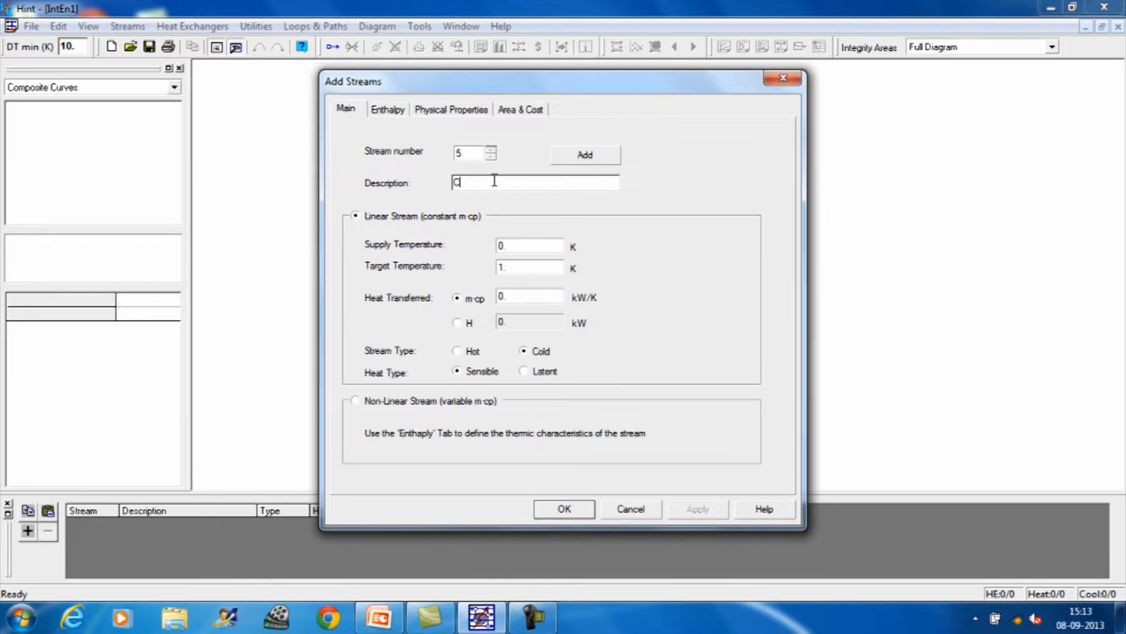
{"action": "type", "text": "2"}
{"action": "left_click", "coordinate": [528, 247]}
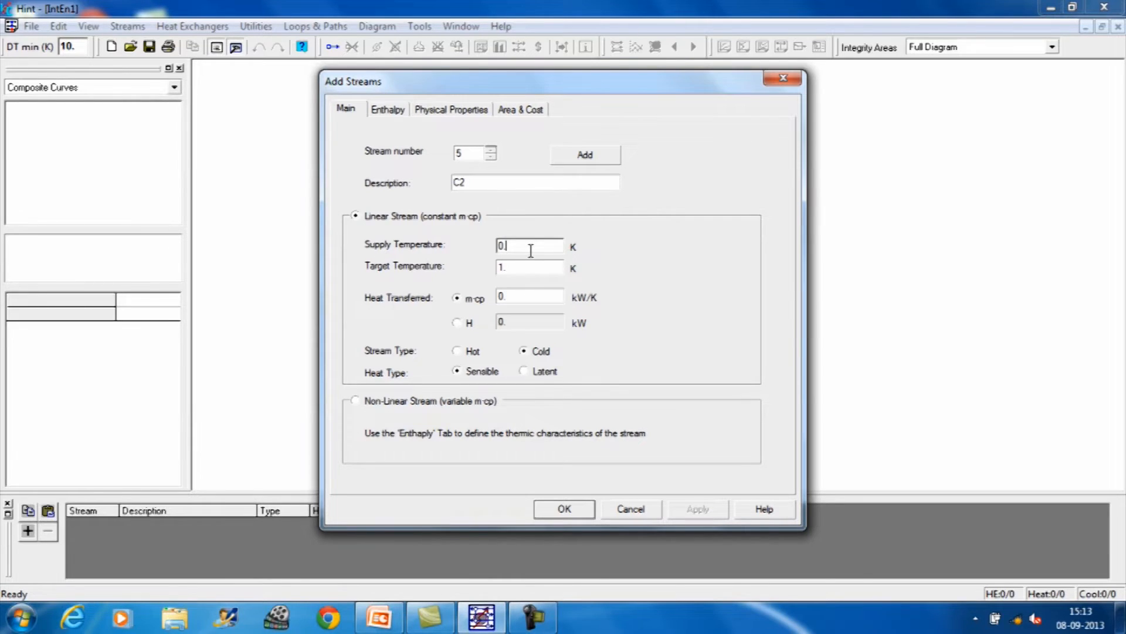
{"action": "double_click", "coordinate": [502, 246]}
{"action": "type", "text": "118"}
{"action": "double_click", "coordinate": [504, 267]}
{"action": "type", "text": "265"}
{"action": "double_click", "coordinate": [500, 297]}
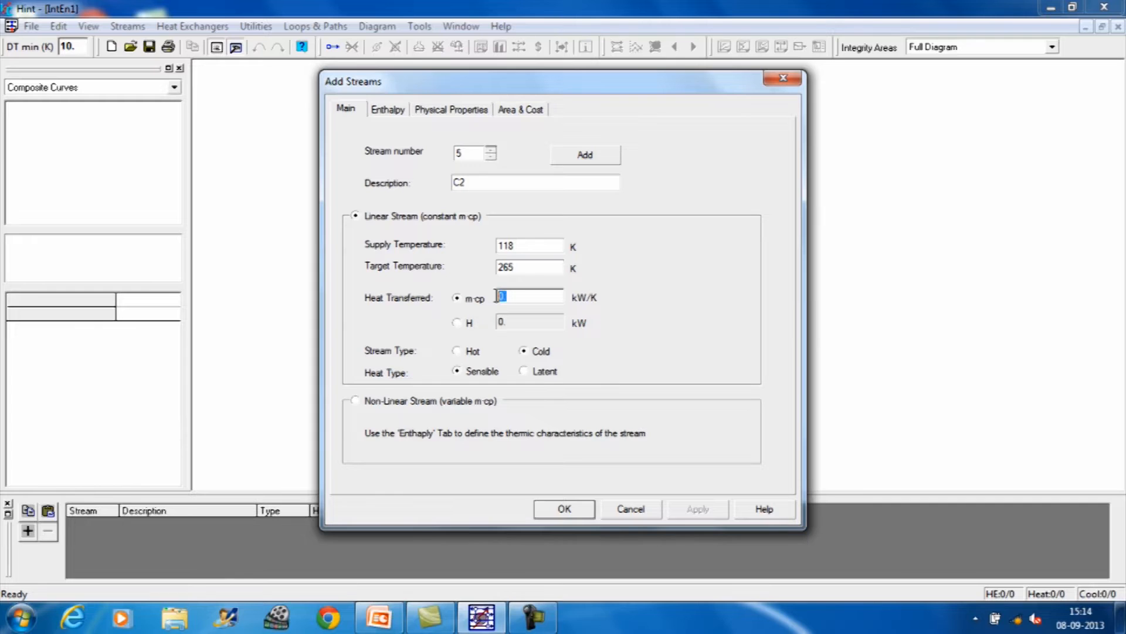
{"action": "type", "text": "19.61"}
{"action": "left_click", "coordinate": [569, 513]}
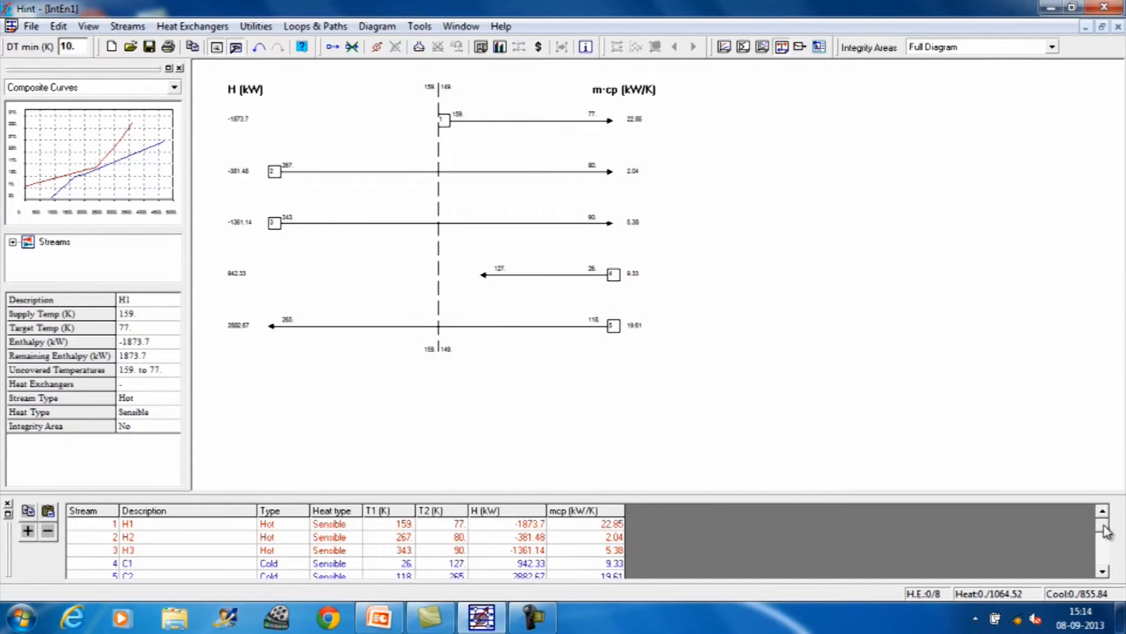
Step: Open the area target calculation for the streams and change the heat-transfer coefficient of stream H1
{"action": "mouse_move", "coordinate": [1104, 524]}
{"action": "left_mouse_down"}
{"action": "mouse_move", "coordinate": [1104, 567]}
{"action": "mouse_move", "coordinate": [1099, 525]}
{"action": "left_mouse_up"}
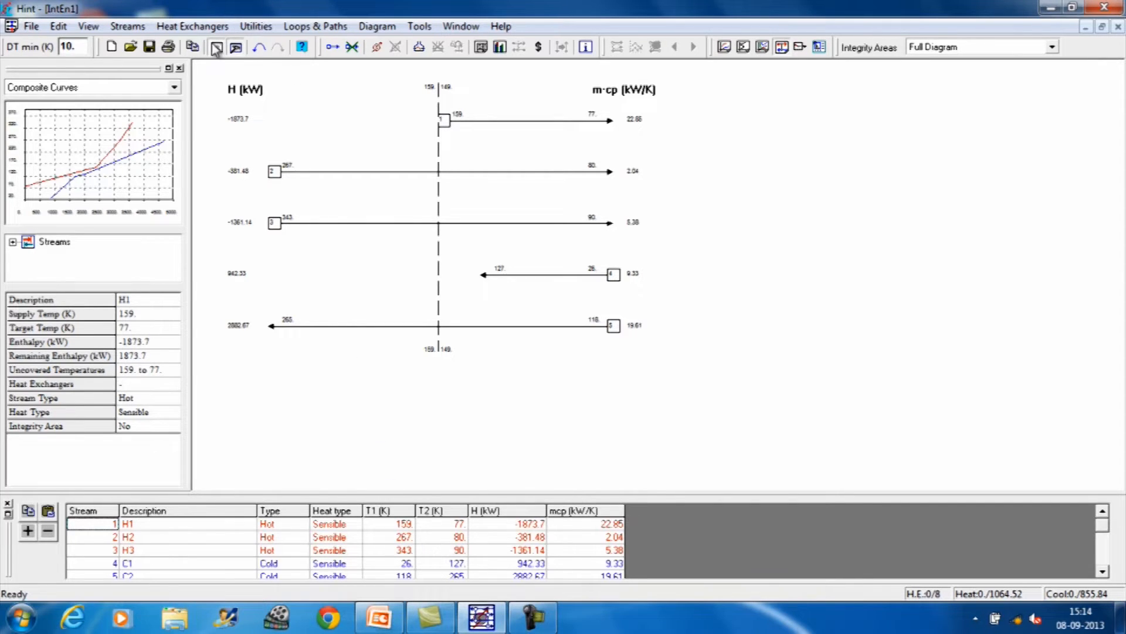
{"action": "left_click", "coordinate": [139, 30]}
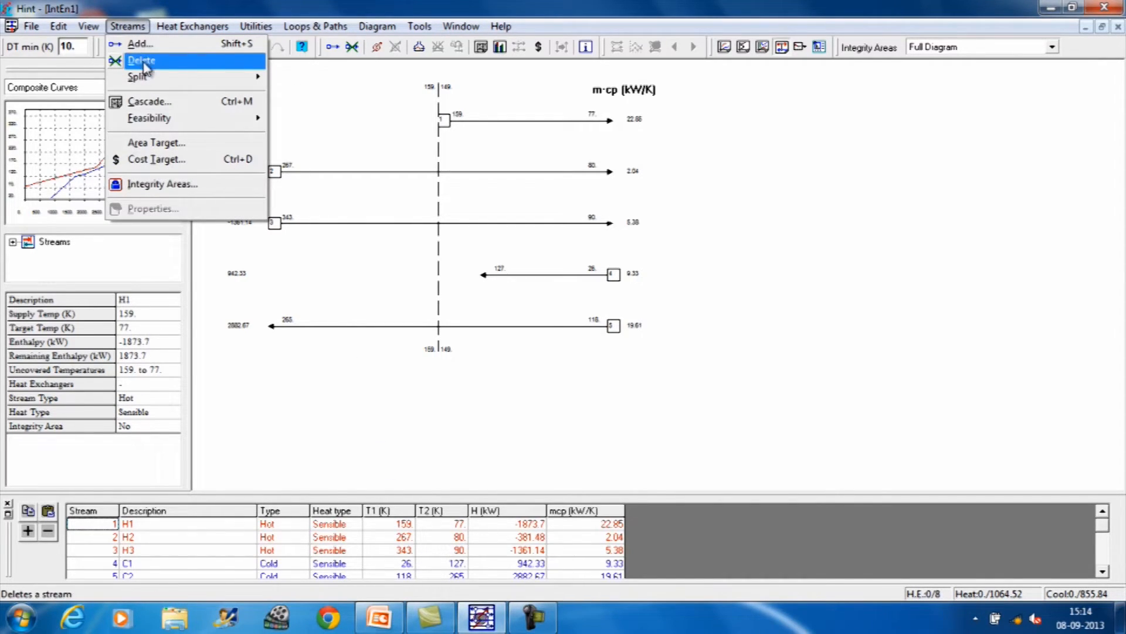
{"action": "mouse_move", "coordinate": [148, 77]}
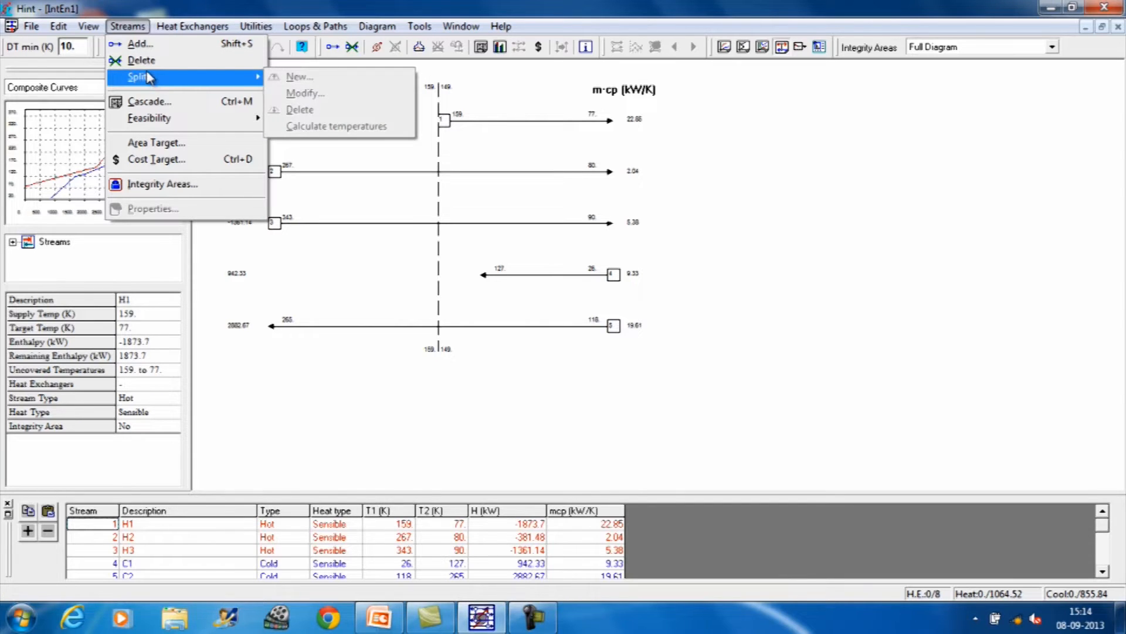
{"action": "left_click", "coordinate": [164, 142]}
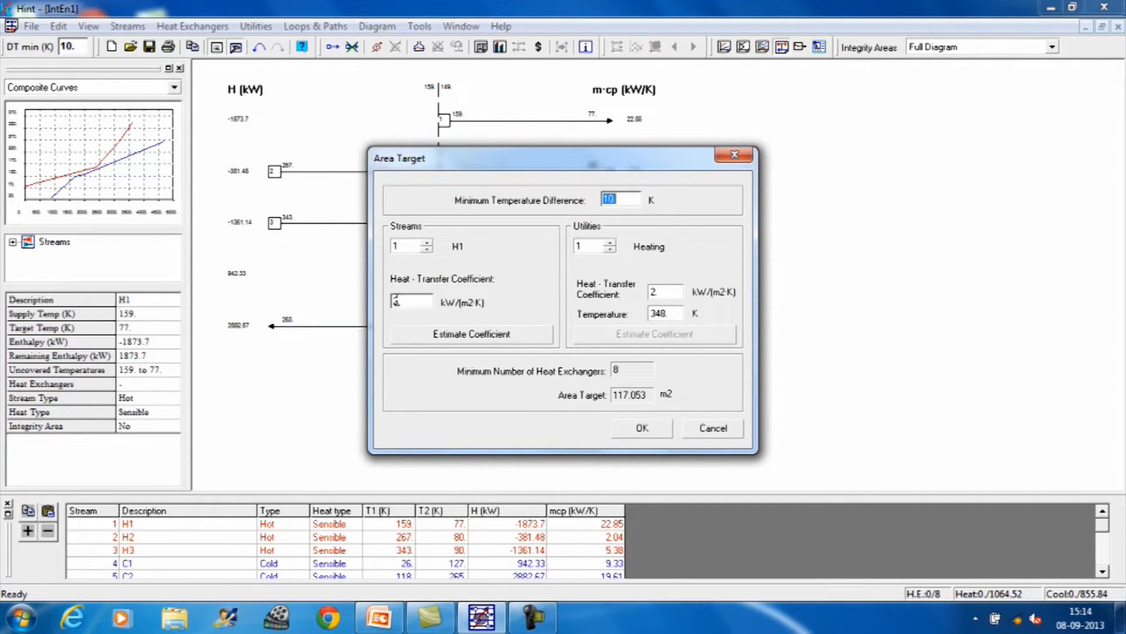
{"action": "left_click", "coordinate": [405, 300]}
{"action": "key", "text": "BackSpace"}
Step: Set the heat-transfer coefficients of hot streams H2 to 0.04 and H3 to 0.5 kW/(m2·K)
{"action": "left_click", "coordinate": [427, 242]}
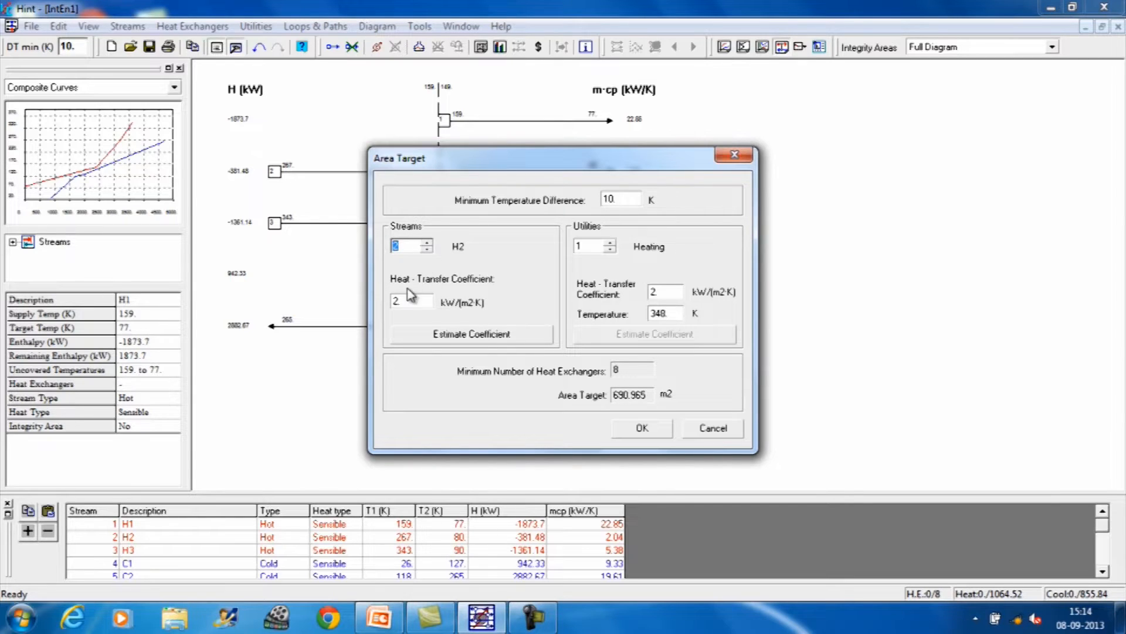
{"action": "left_click", "coordinate": [396, 300]}
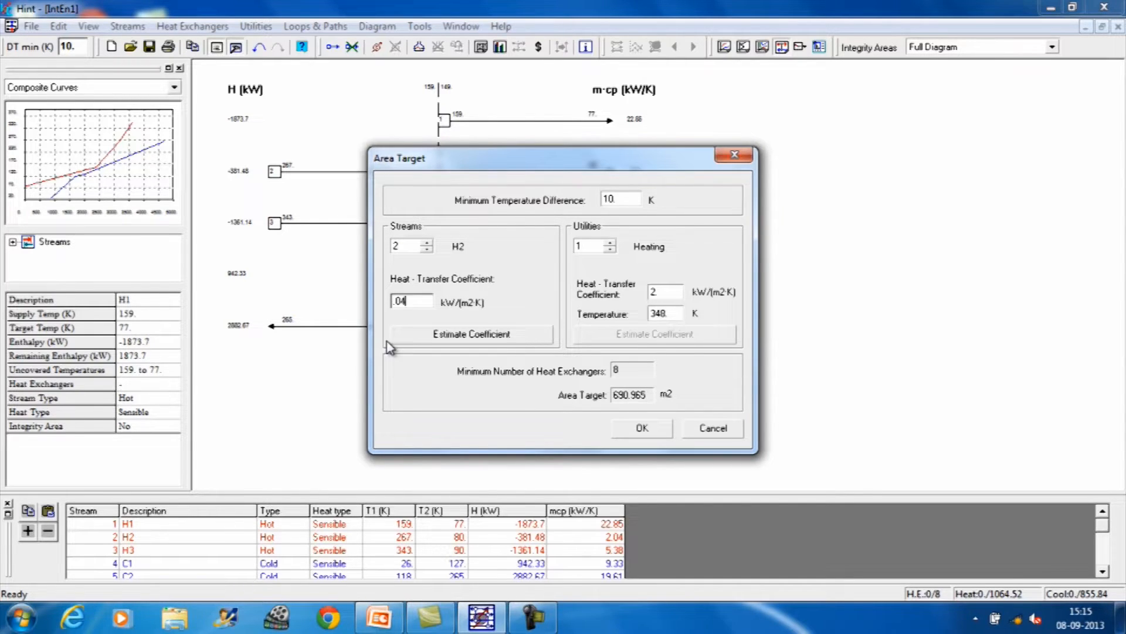
{"action": "left_click", "coordinate": [427, 243]}
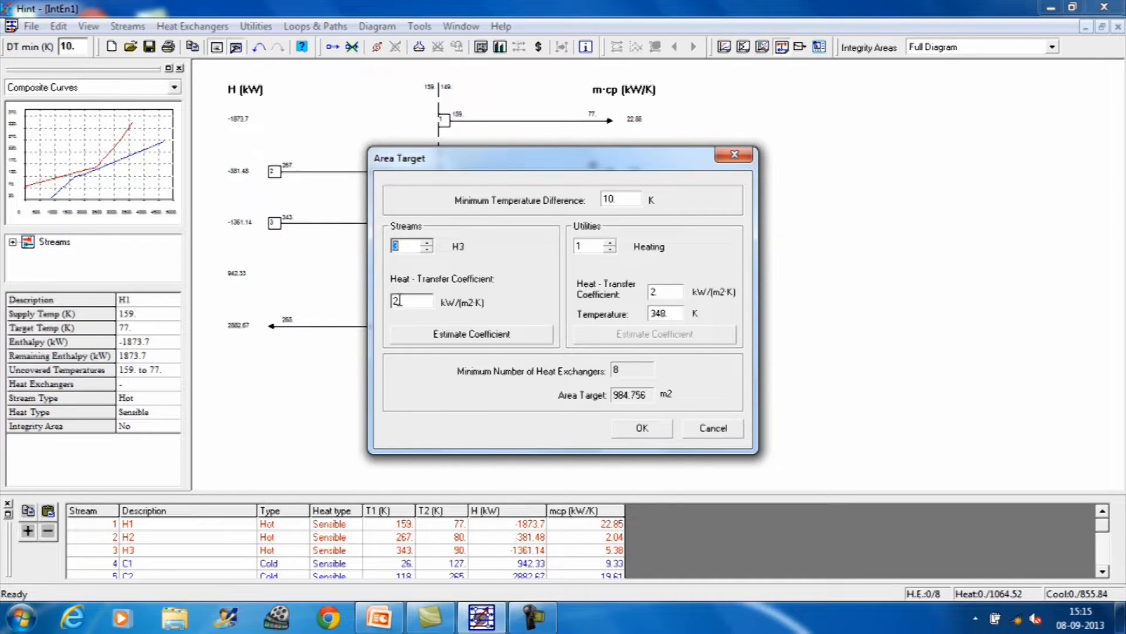
{"action": "left_click", "coordinate": [396, 300]}
Step: Set the heat-transfer coefficients of cold streams C1 to 0.01 and C2 to 0.5 kW/(m2·K)
{"action": "left_click", "coordinate": [427, 243]}
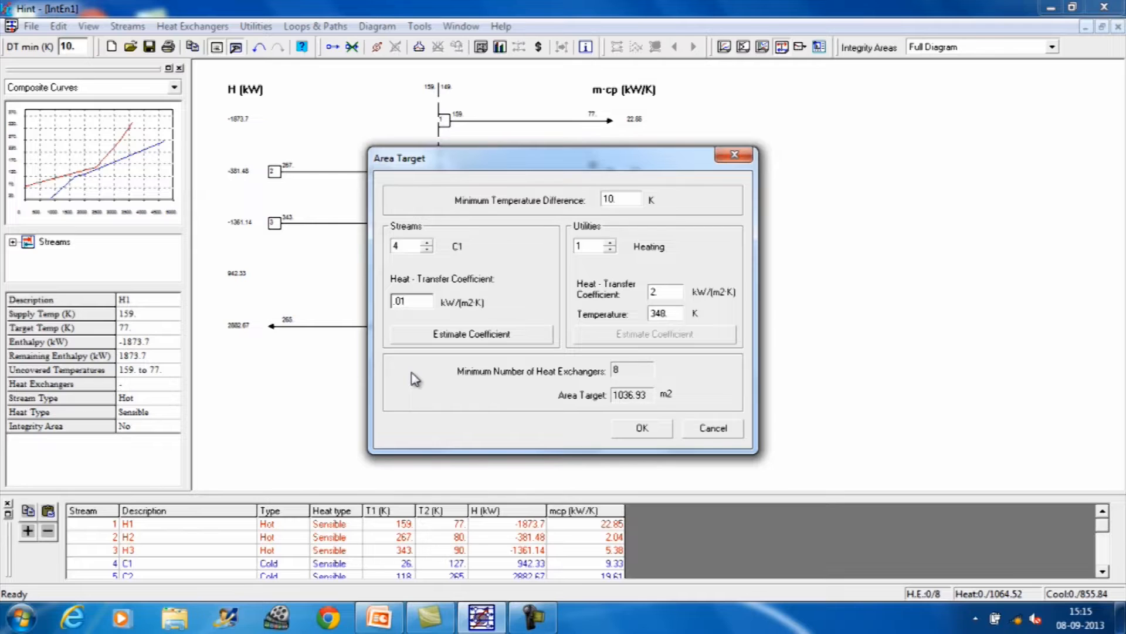
{"action": "left_click", "coordinate": [428, 243]}
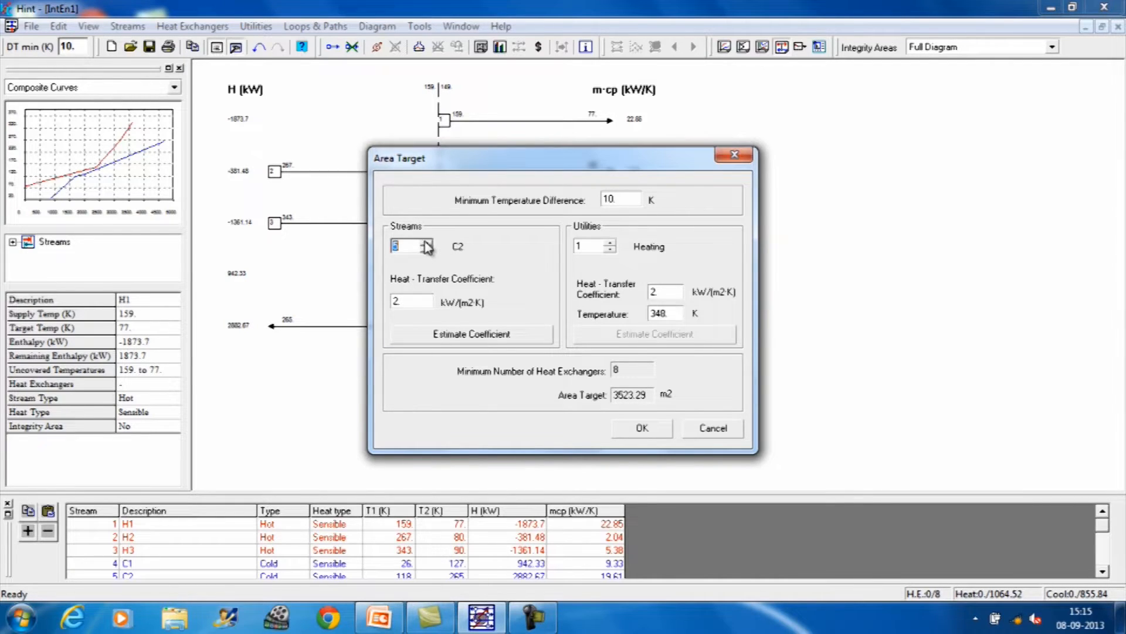
{"action": "left_click", "coordinate": [398, 301]}
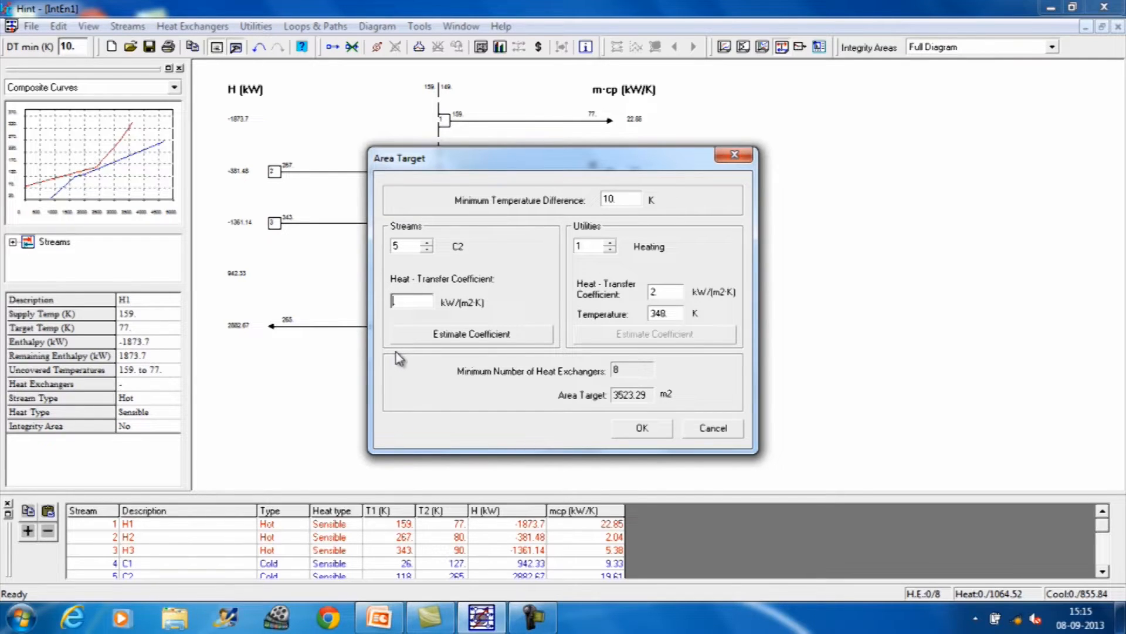
{"action": "key", "text": "Right"}
{"action": "type", "text": "5"}
Step: Set the utility heat-transfer coefficients to 0.05 for heating and 0.2 kW/(m2·K) for cooling, and accept the area target
{"action": "left_click", "coordinate": [656, 291]}
{"action": "key", "text": "BackSpace"}
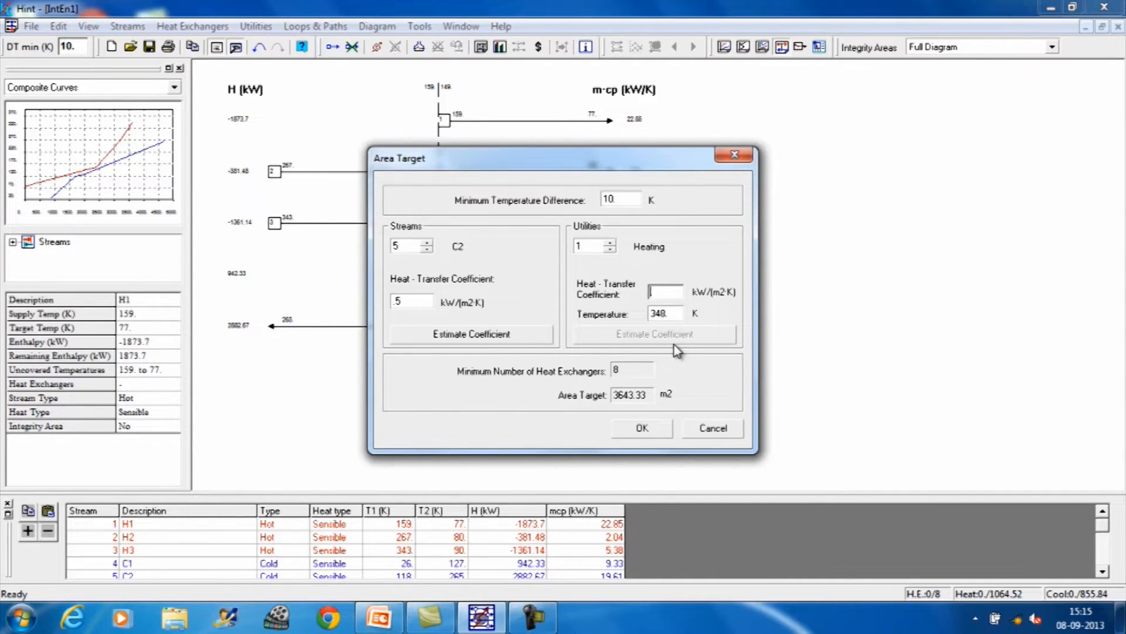
{"action": "type", "text": ".05"}
{"action": "left_click", "coordinate": [610, 242]}
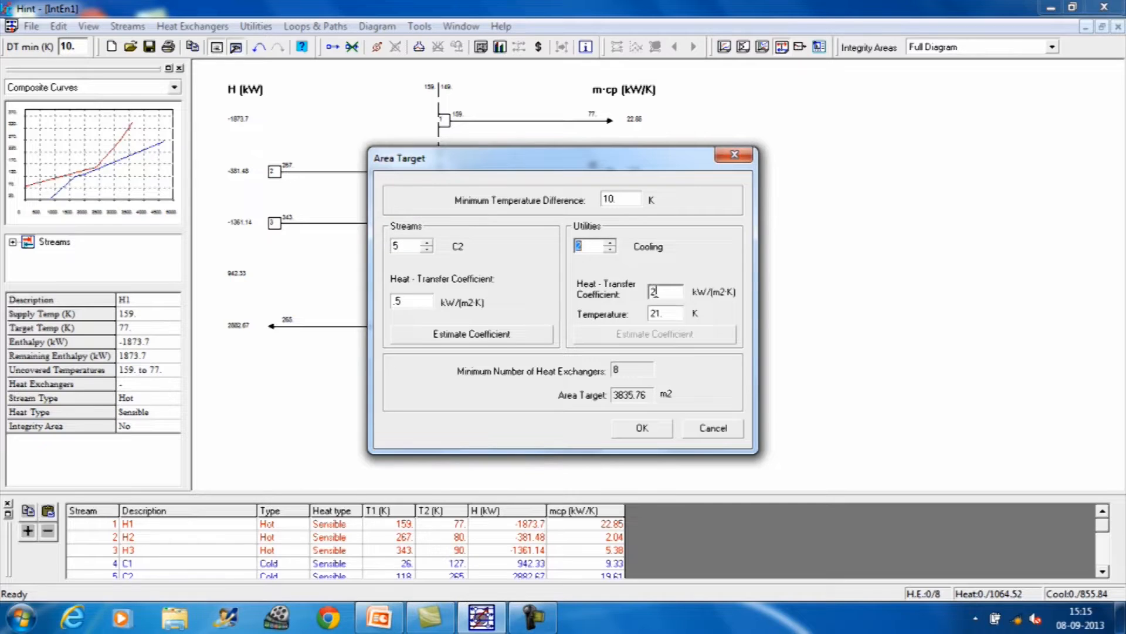
{"action": "left_click", "coordinate": [656, 292]}
{"action": "left_click", "coordinate": [642, 430]}
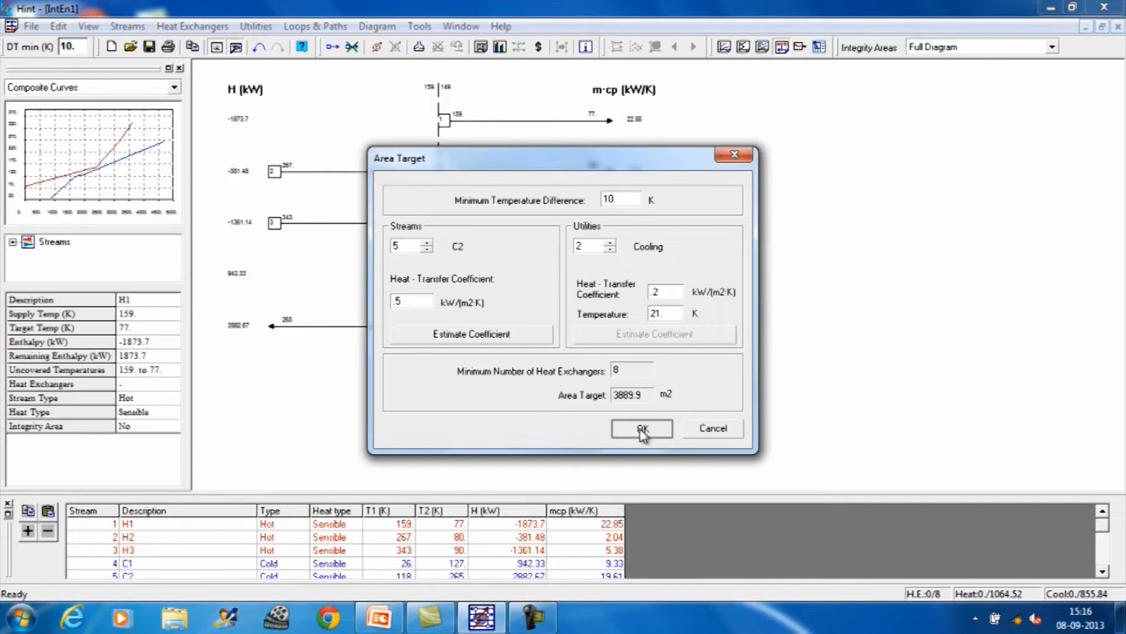
{"action": "left_click", "coordinate": [643, 431]}
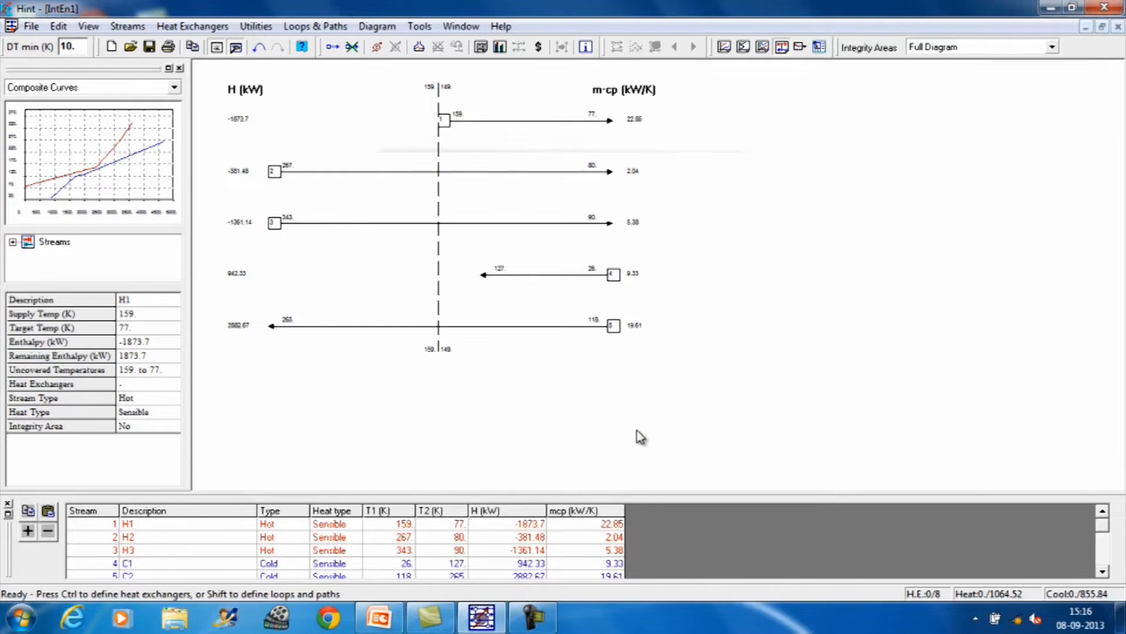
Step: Add a heating utility with a supply temperature of 360 K and a target temperature of 359 K
{"action": "left_click", "coordinate": [263, 30]}
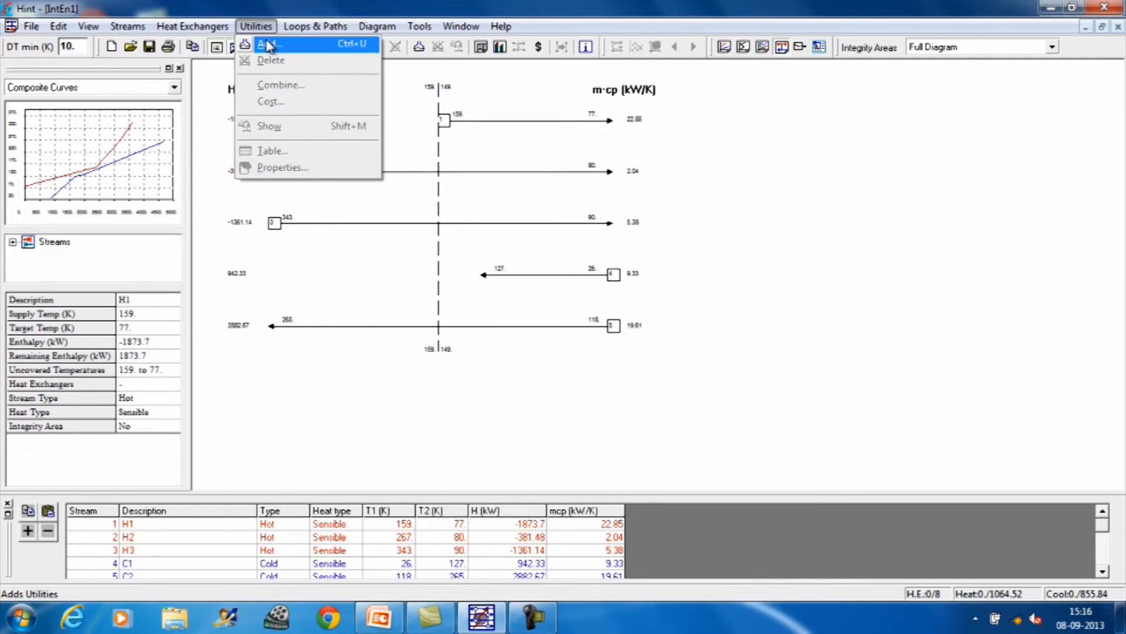
{"action": "left_click", "coordinate": [267, 46]}
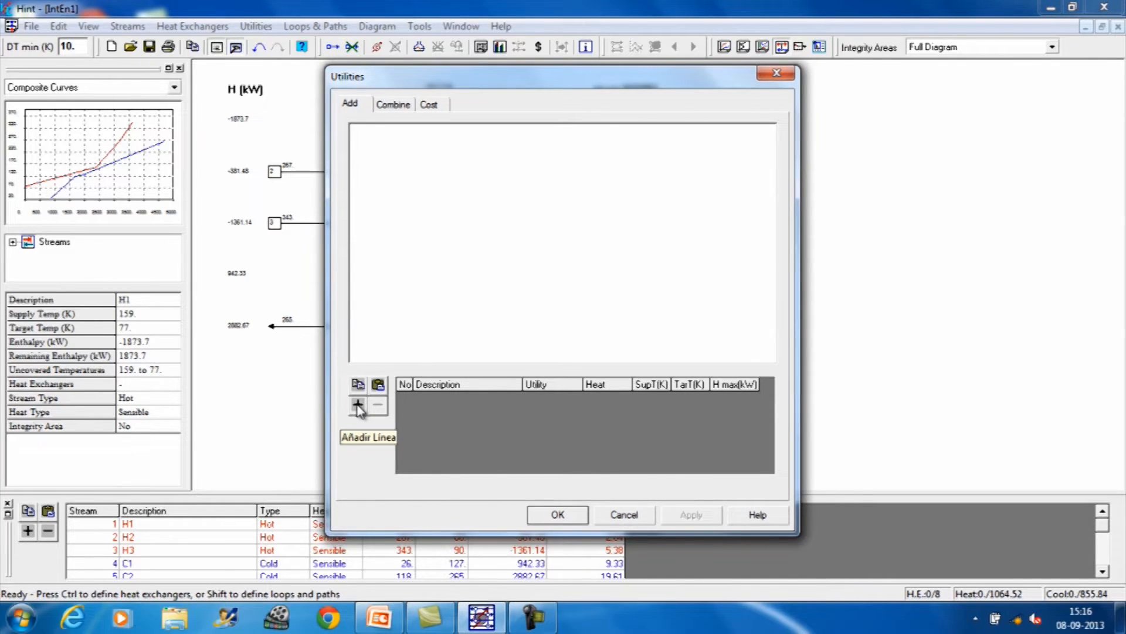
{"action": "left_click", "coordinate": [358, 405]}
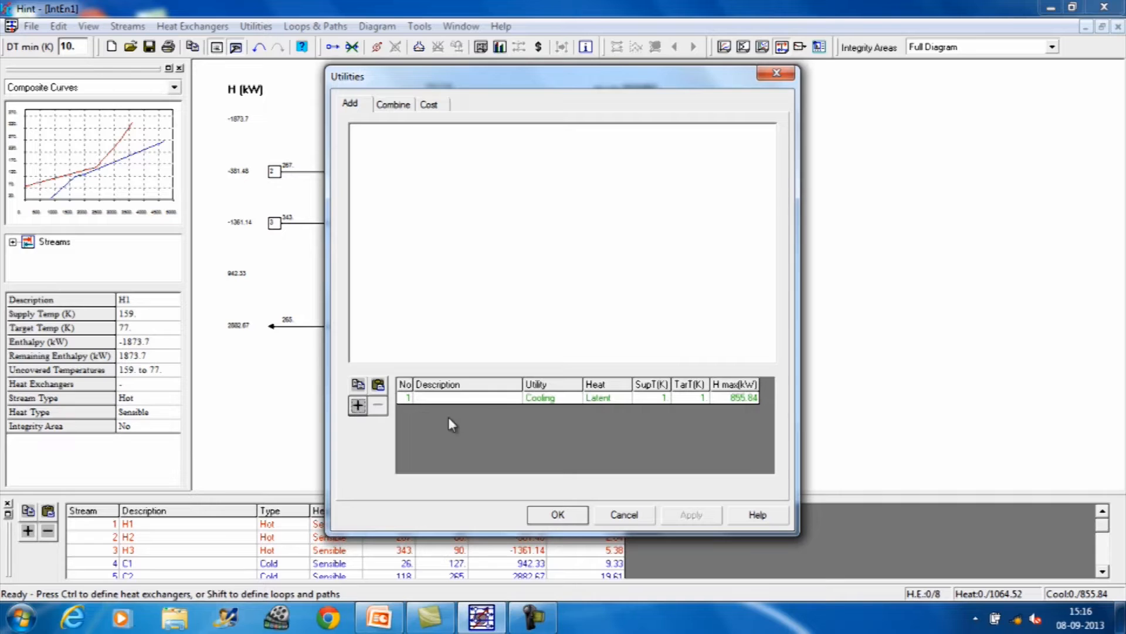
{"action": "left_click", "coordinate": [664, 398]}
{"action": "left_click", "coordinate": [638, 398]}
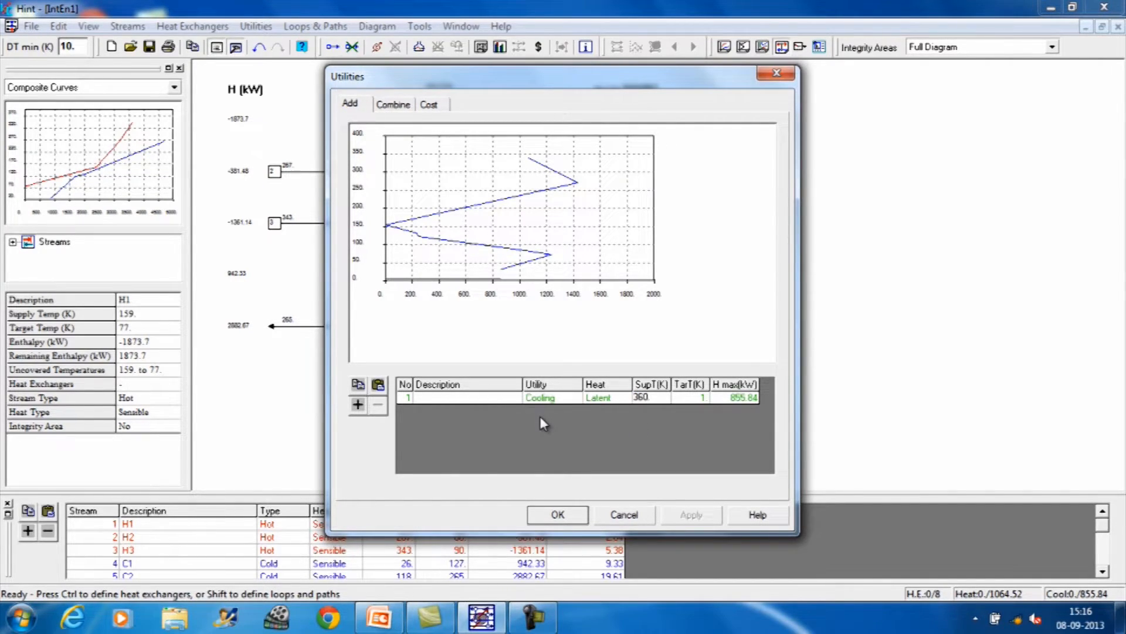
{"action": "left_click", "coordinate": [704, 398]}
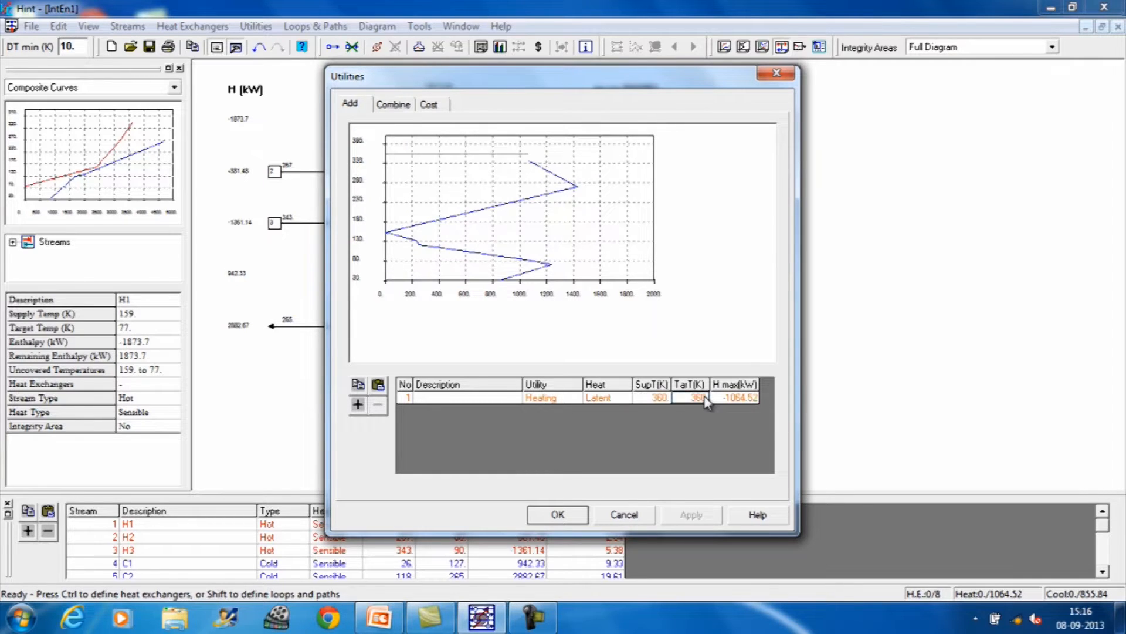
{"action": "left_click", "coordinate": [705, 400]}
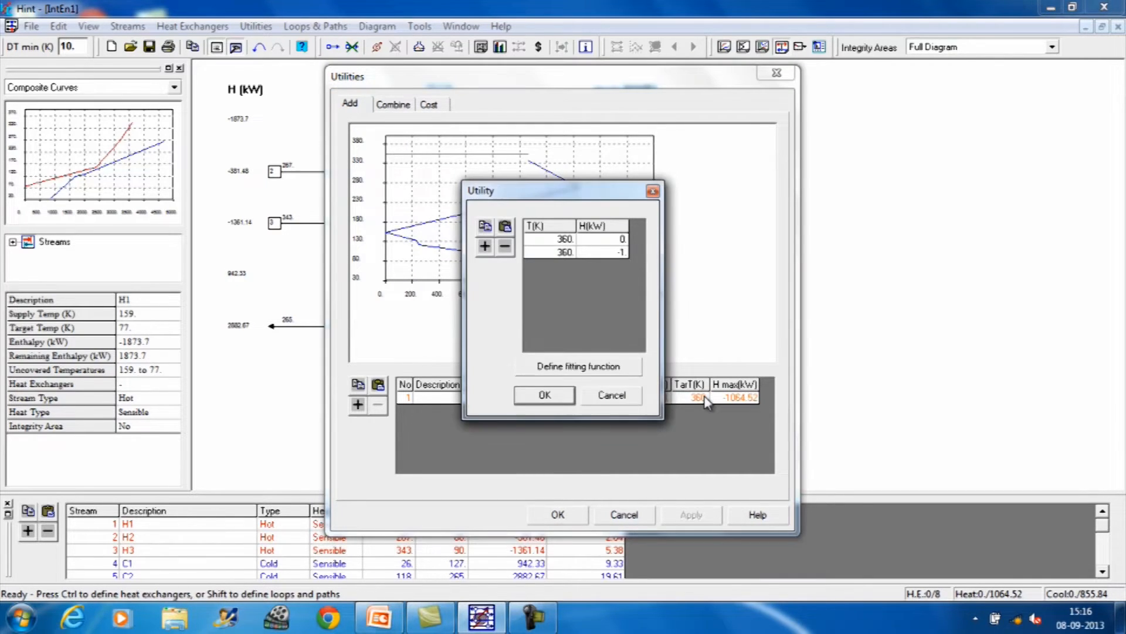
{"action": "left_click", "coordinate": [573, 251]}
{"action": "type", "text": "359"}
{"action": "left_click", "coordinate": [540, 396]}
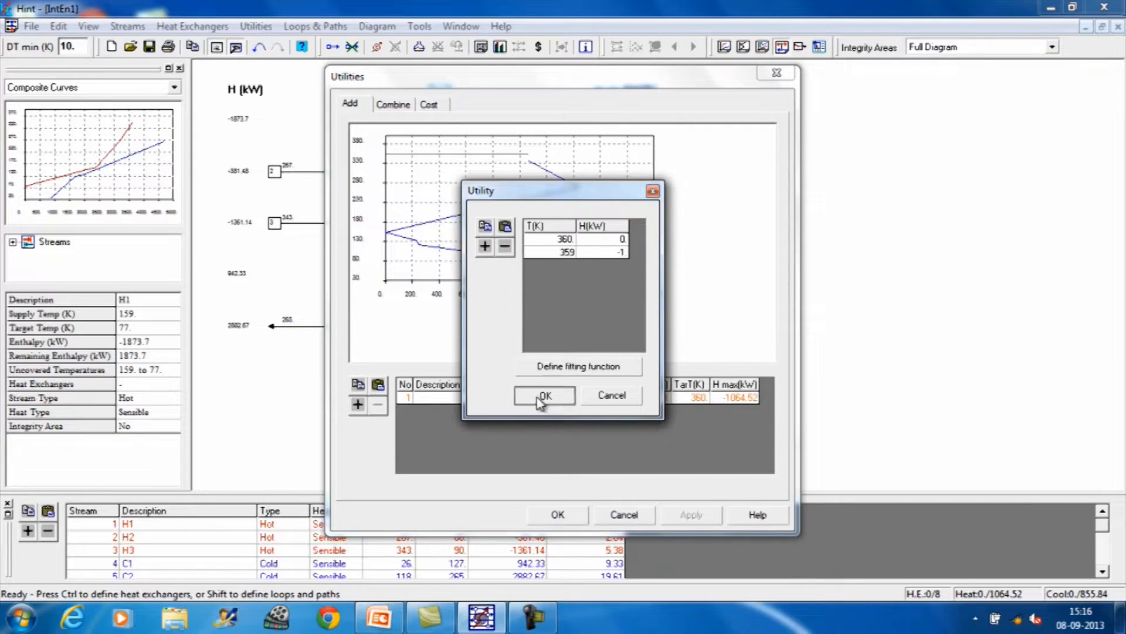
Step: Add a cooling utility with a supply temperature of 20 K and a target temperature of 60 K, and accept the utilities
{"action": "left_click", "coordinate": [358, 404]}
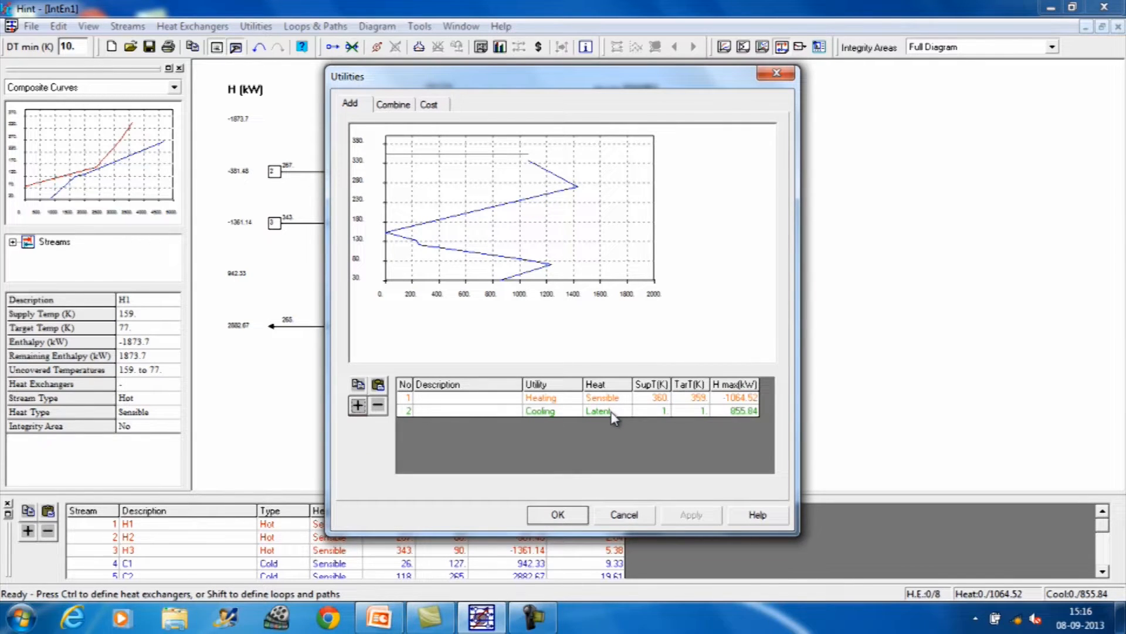
{"action": "left_click", "coordinate": [663, 410]}
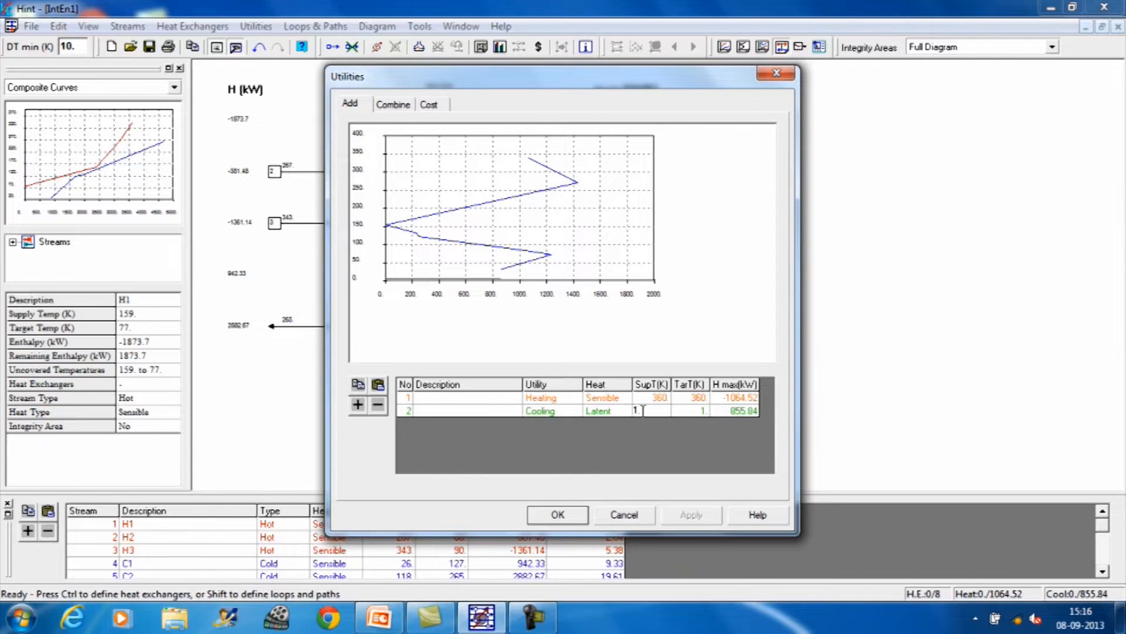
{"action": "double_click", "coordinate": [637, 410]}
{"action": "left_click", "coordinate": [699, 411]}
{"action": "left_click", "coordinate": [699, 411]}
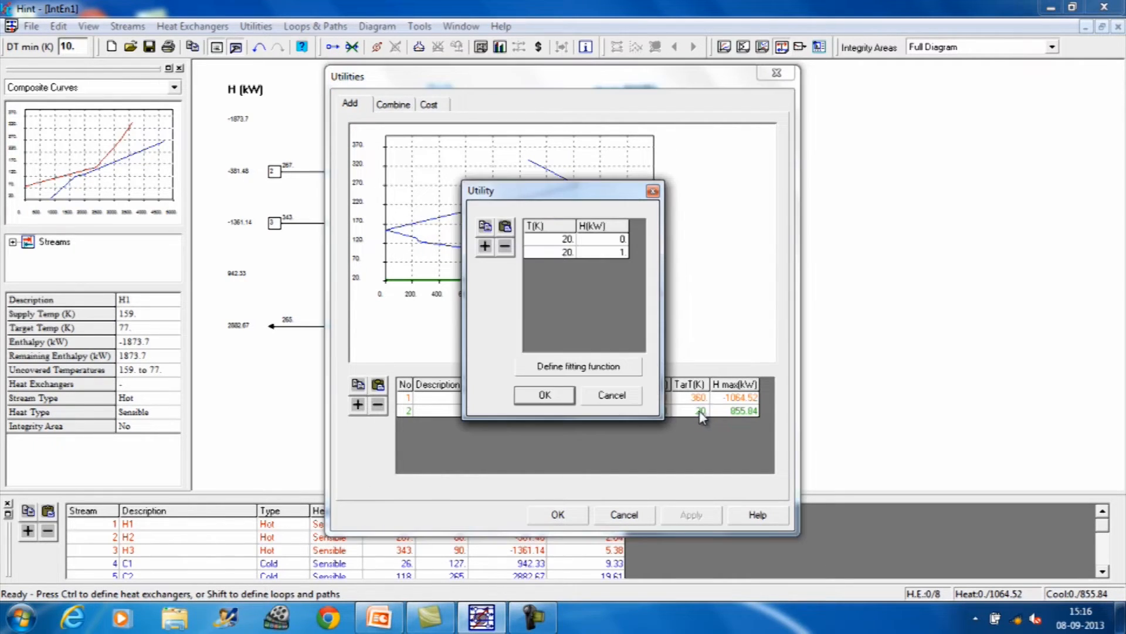
{"action": "left_click", "coordinate": [568, 253]}
{"action": "left_click_drag", "start_coordinate": [538, 250], "coordinate": [524, 250]}
{"action": "type", "text": "60"}
{"action": "left_click", "coordinate": [544, 394]}
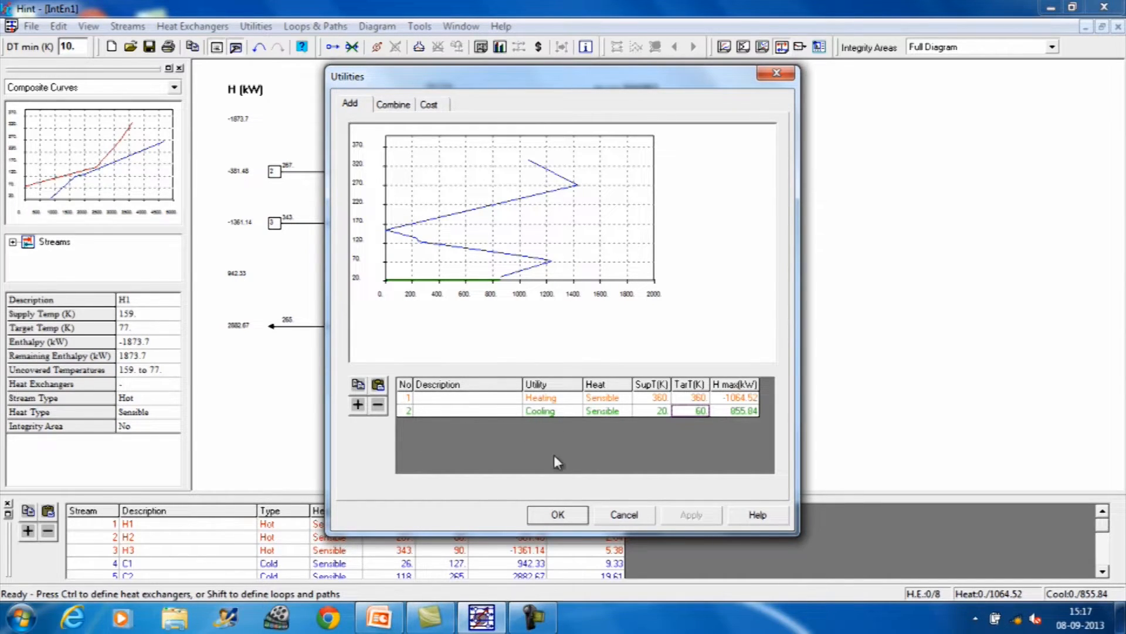
{"action": "left_click", "coordinate": [557, 516]}
{"action": "left_click", "coordinate": [561, 515]}
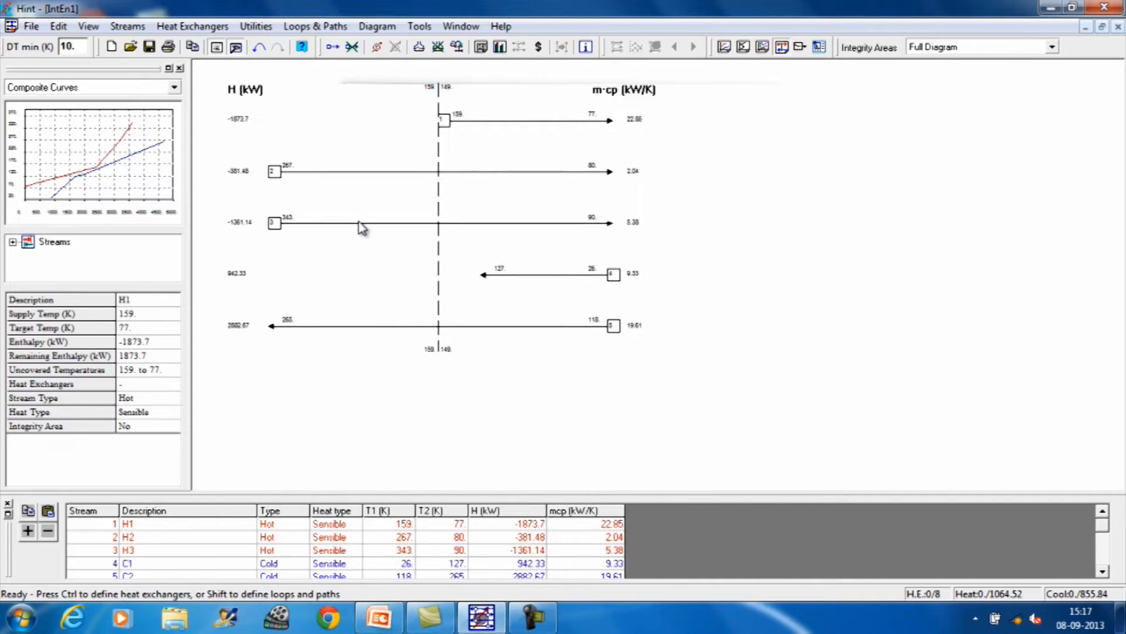
Step: Display the composite curves with utilities
{"action": "left_click", "coordinate": [377, 27]}
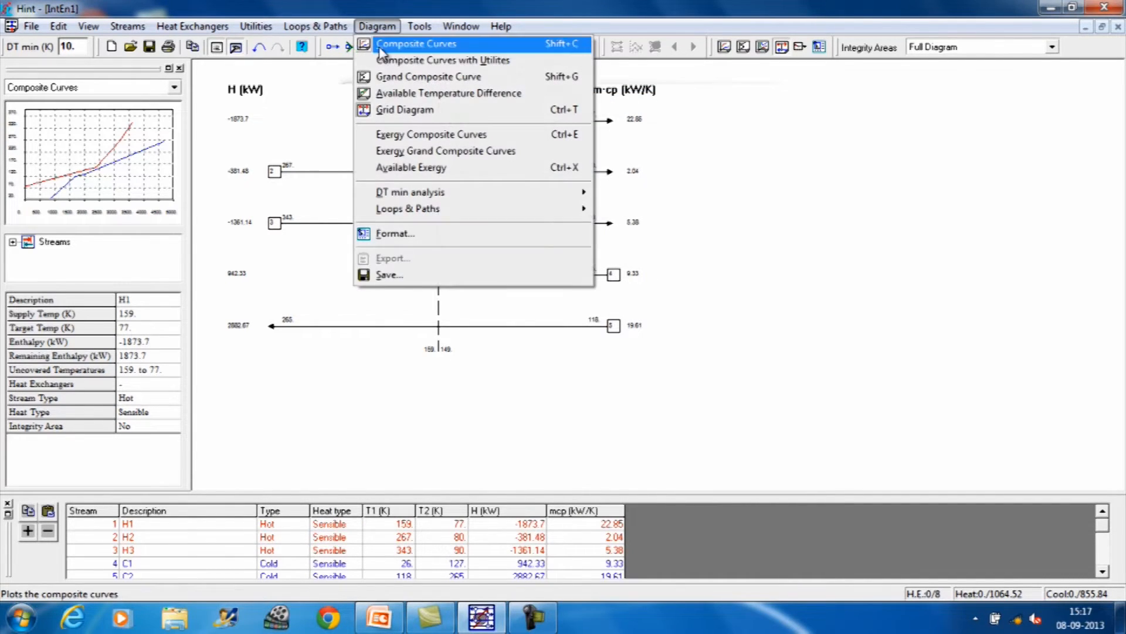
{"action": "left_click", "coordinate": [384, 60]}
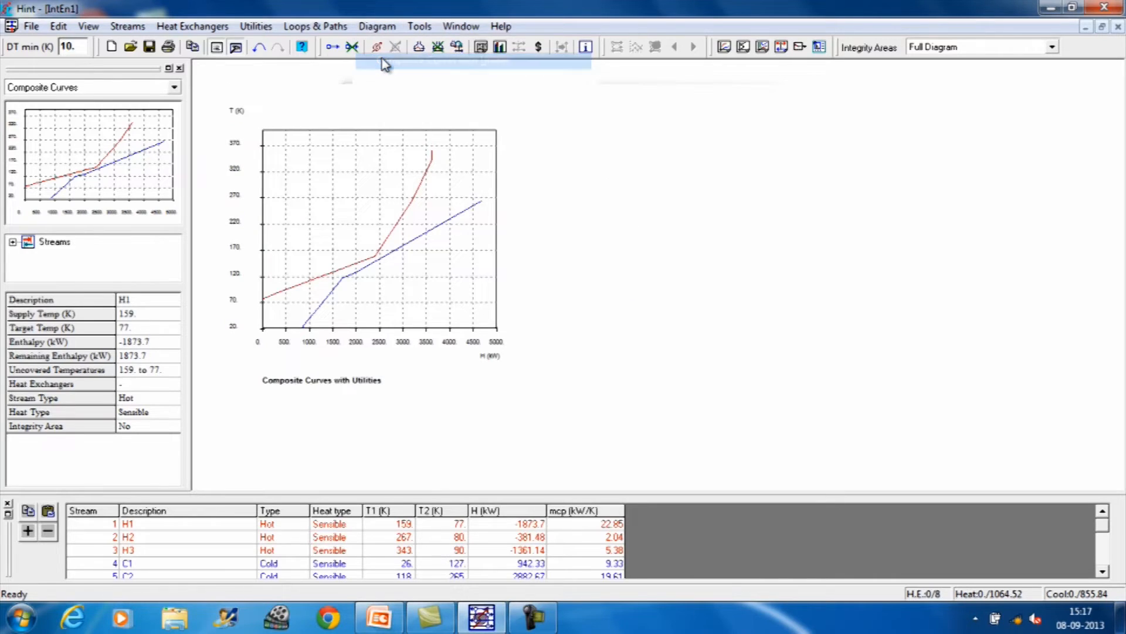
{"action": "left_click", "coordinate": [382, 28]}
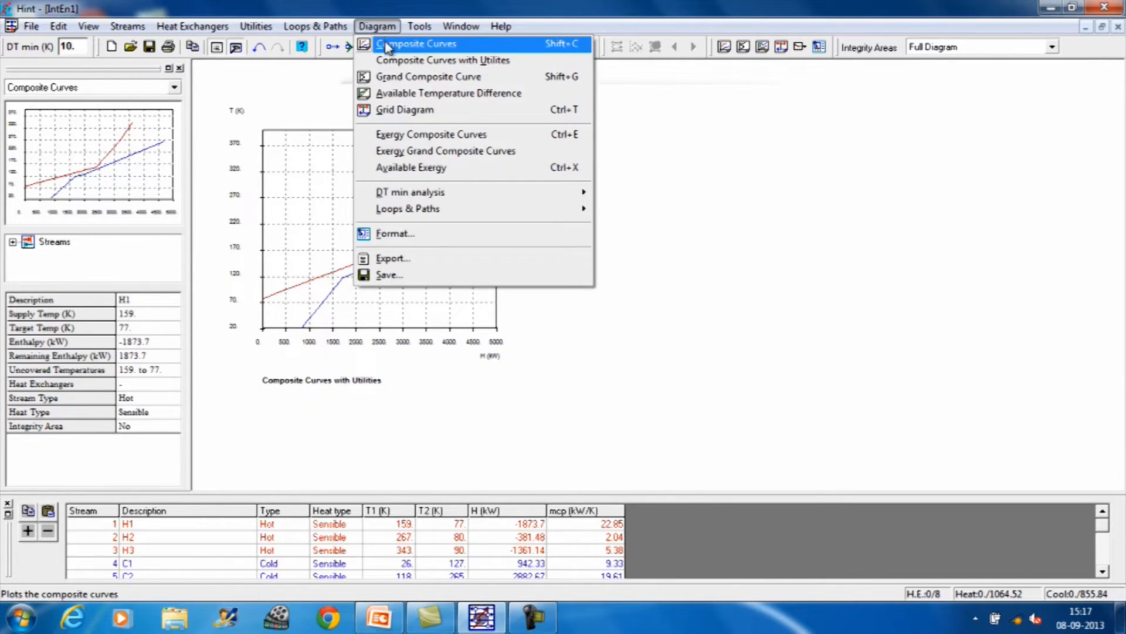
{"action": "left_click", "coordinate": [388, 60]}
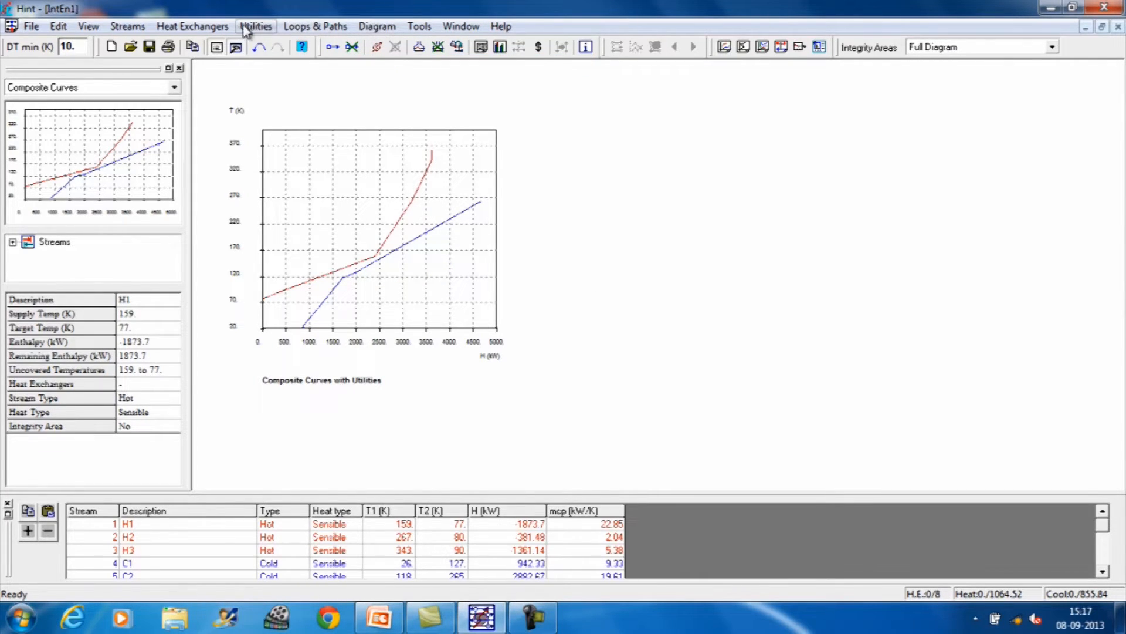
Step: Combine the utilities at 1064.52 kW heating and 855.84 kW cooling, and show them instead of the default utilities
{"action": "left_click", "coordinate": [269, 30]}
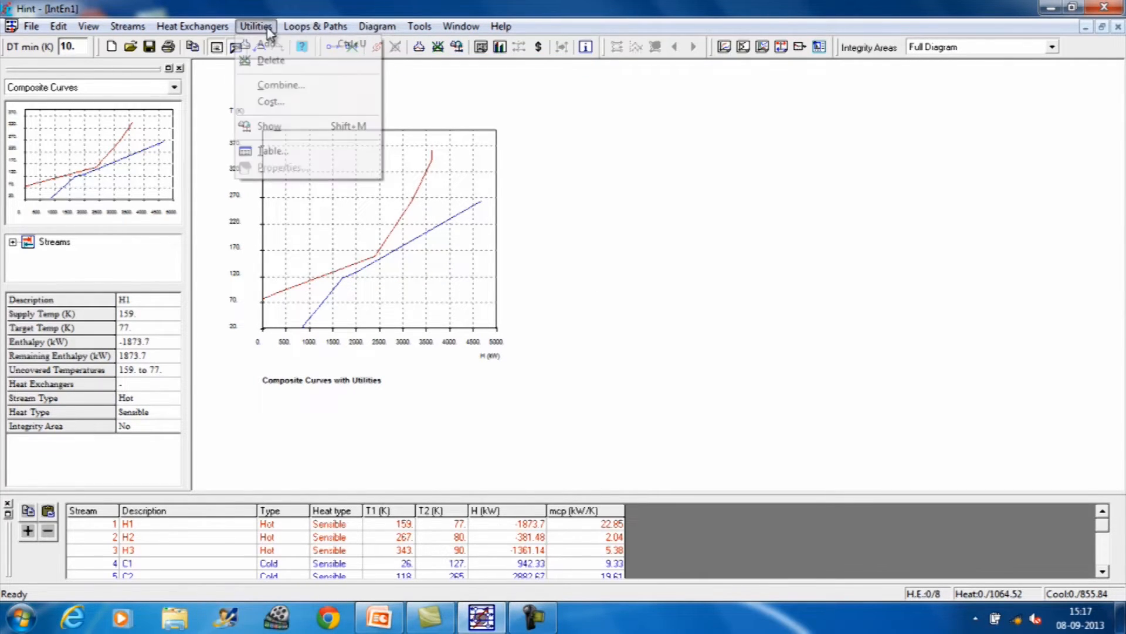
{"action": "left_click", "coordinate": [280, 86]}
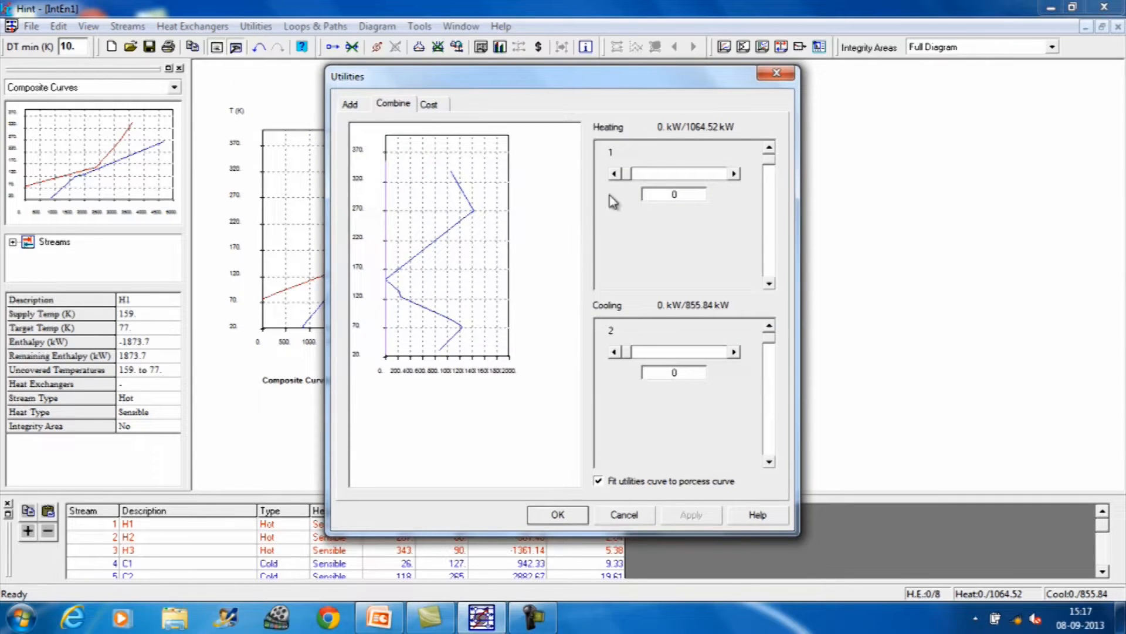
{"action": "left_click_drag", "start_coordinate": [627, 174], "coordinate": [731, 174]}
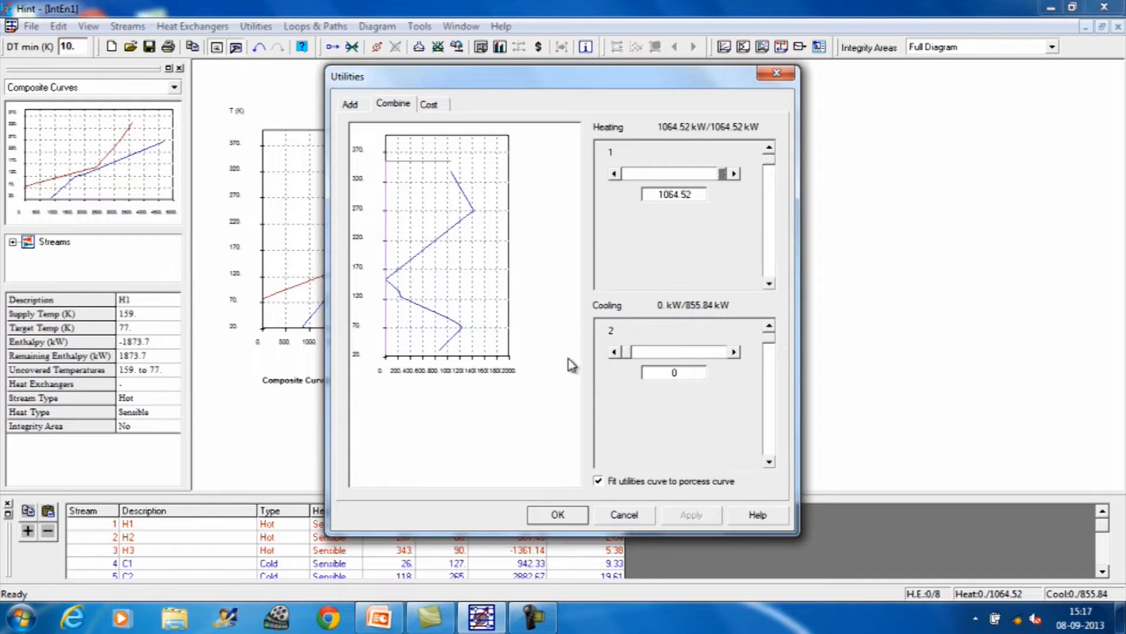
{"action": "left_click_drag", "start_coordinate": [626, 354], "coordinate": [739, 359]}
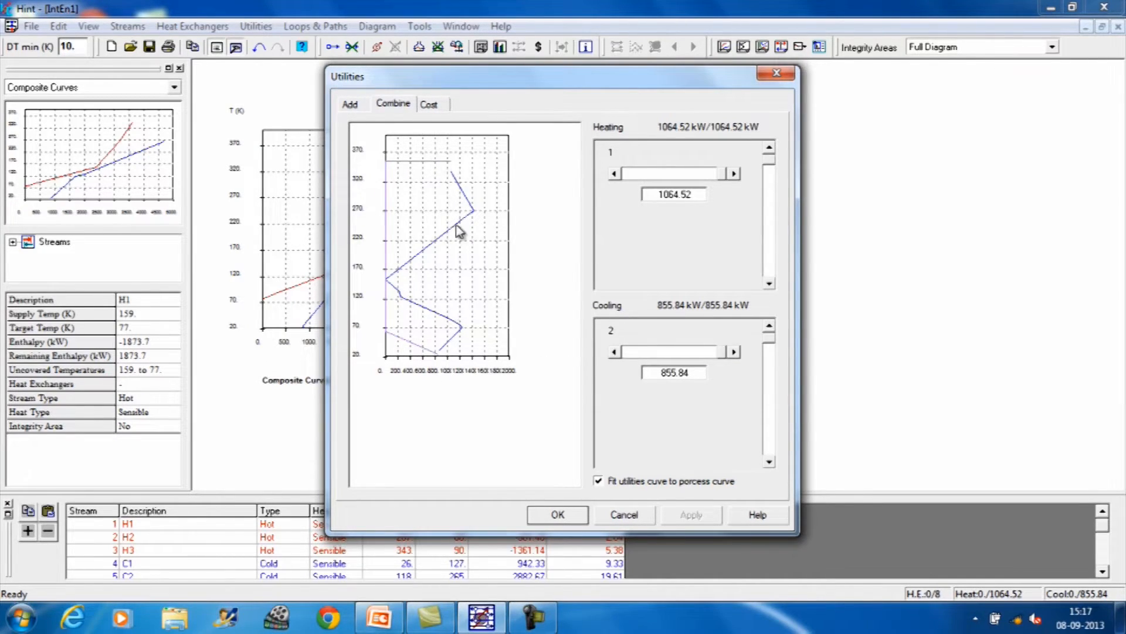
{"action": "left_click", "coordinate": [563, 519]}
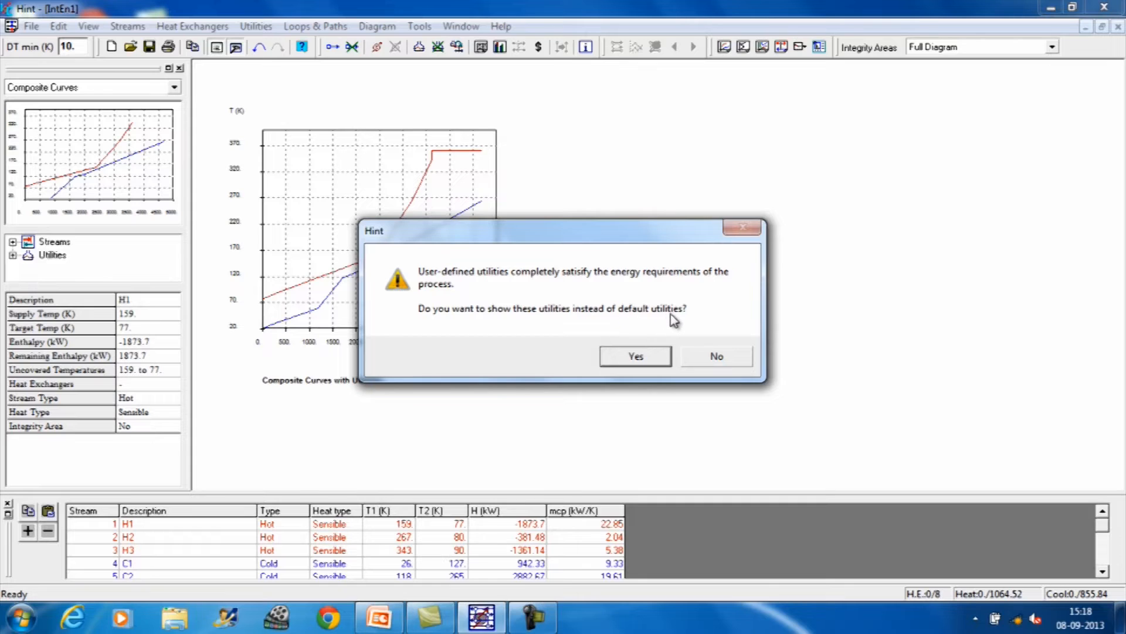
{"action": "left_click", "coordinate": [639, 359]}
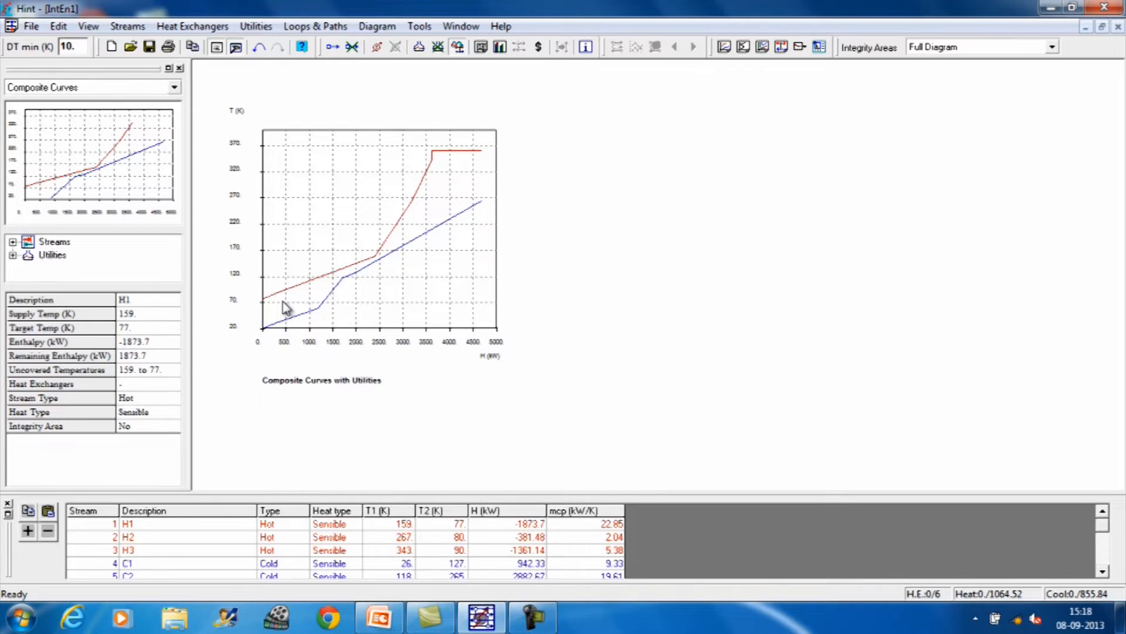
Step: Replot the composite curves with the combined utilities and review the stream table
{"action": "left_click", "coordinate": [376, 27]}
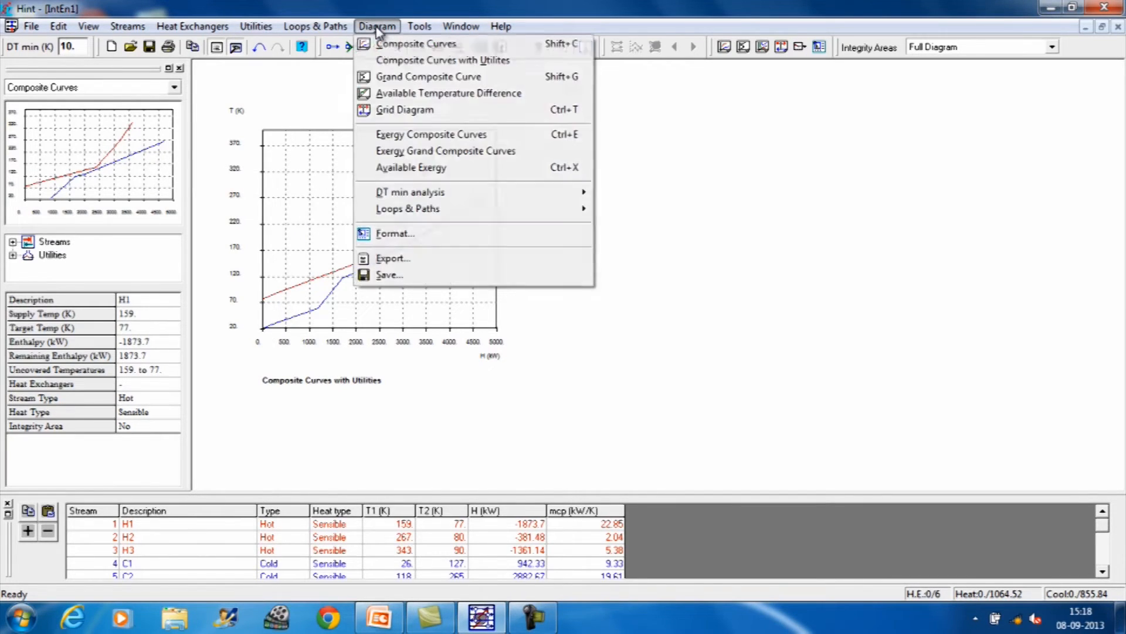
{"action": "left_click", "coordinate": [392, 65]}
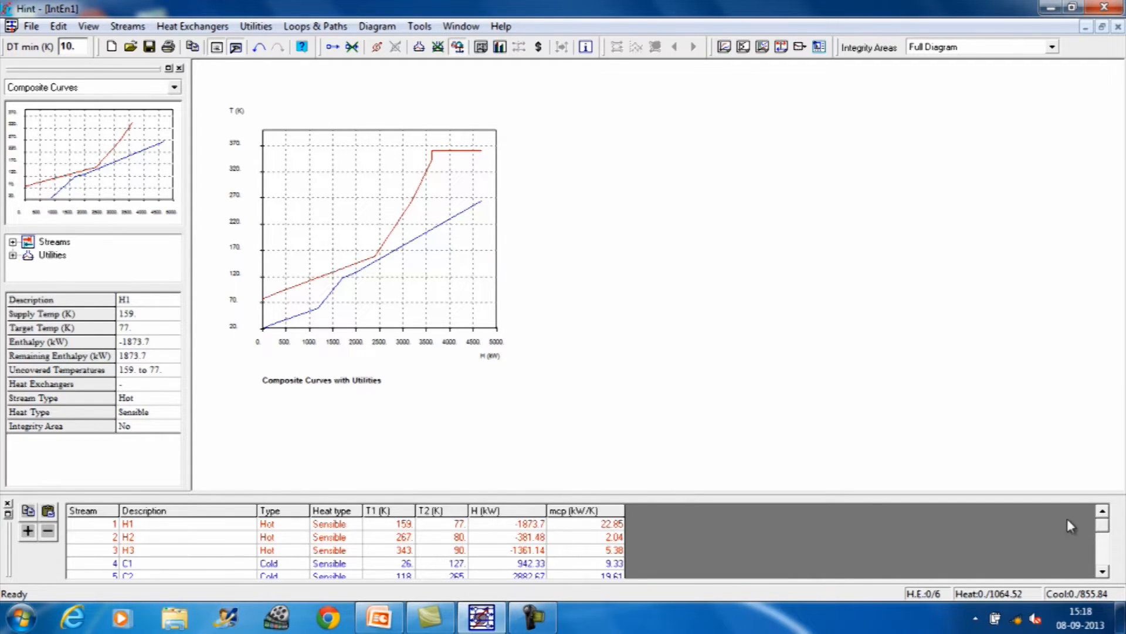
{"action": "mouse_move", "coordinate": [1104, 527]}
{"action": "left_mouse_down"}
{"action": "mouse_move", "coordinate": [1103, 563]}
{"action": "mouse_move", "coordinate": [1103, 509]}
{"action": "left_mouse_up"}
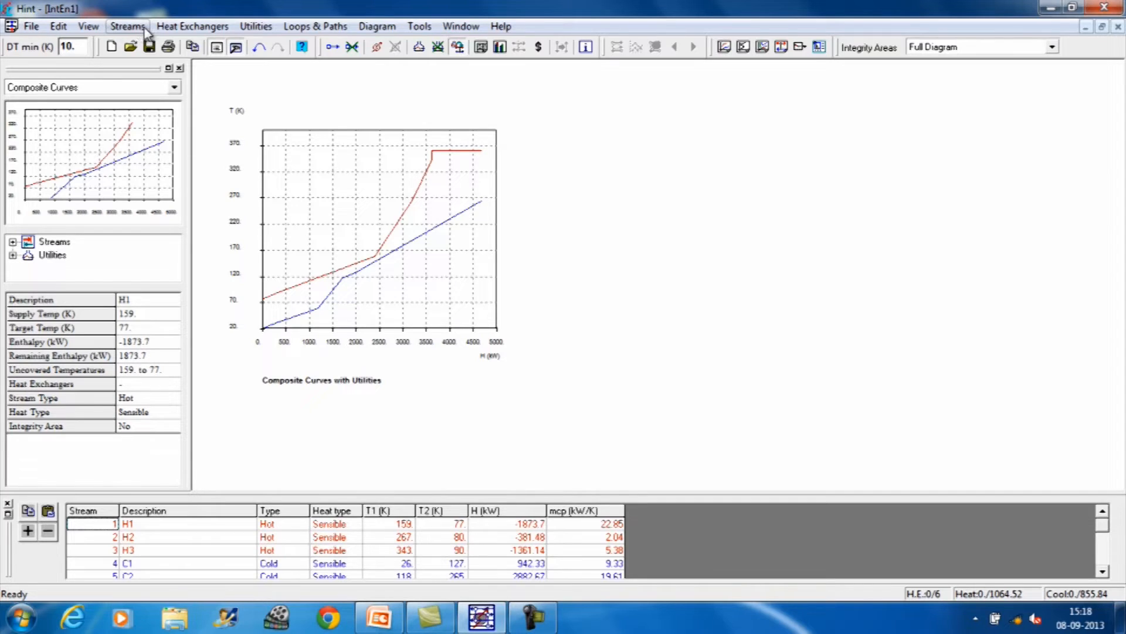
Step: Check the area target calculated with the user-defined utilities and close it
{"action": "left_click", "coordinate": [127, 26]}
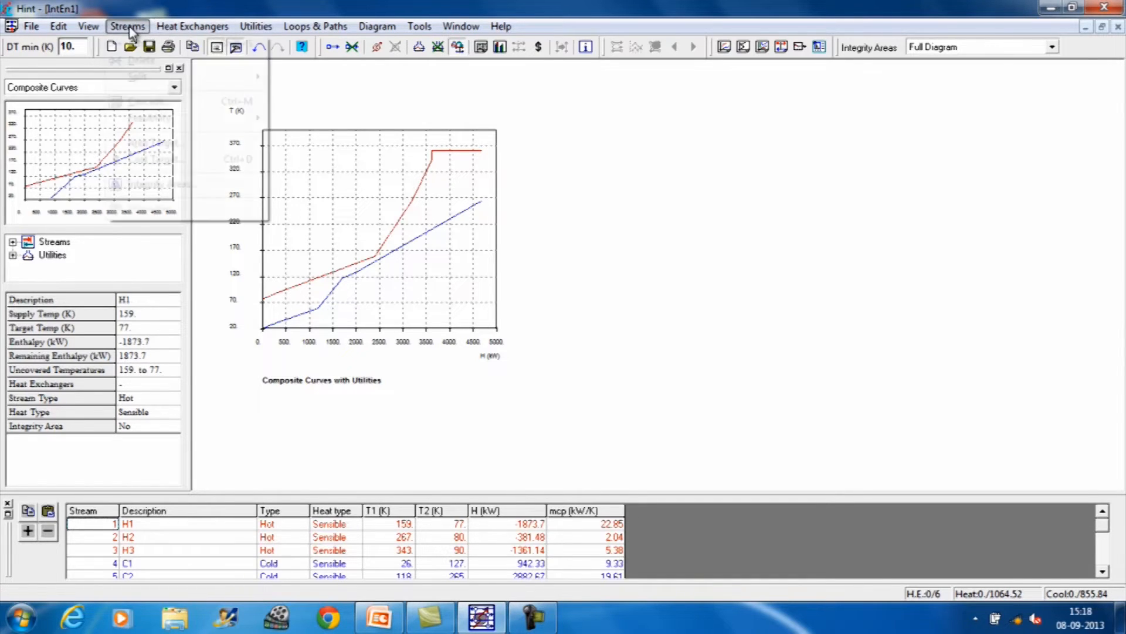
{"action": "left_click", "coordinate": [149, 148]}
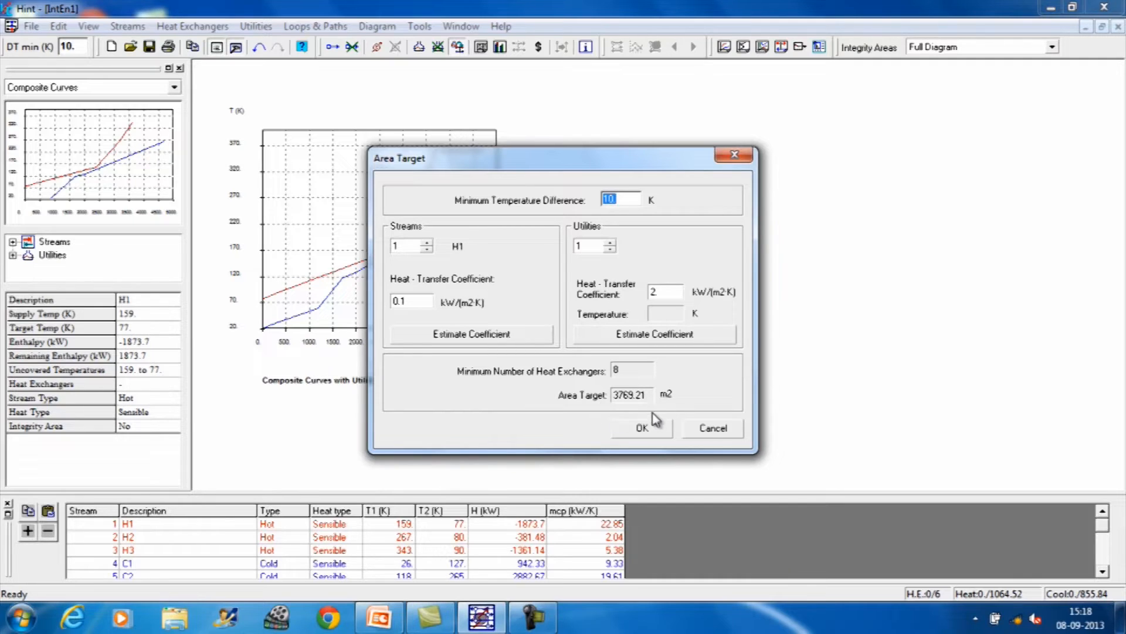
{"action": "left_click", "coordinate": [644, 428]}
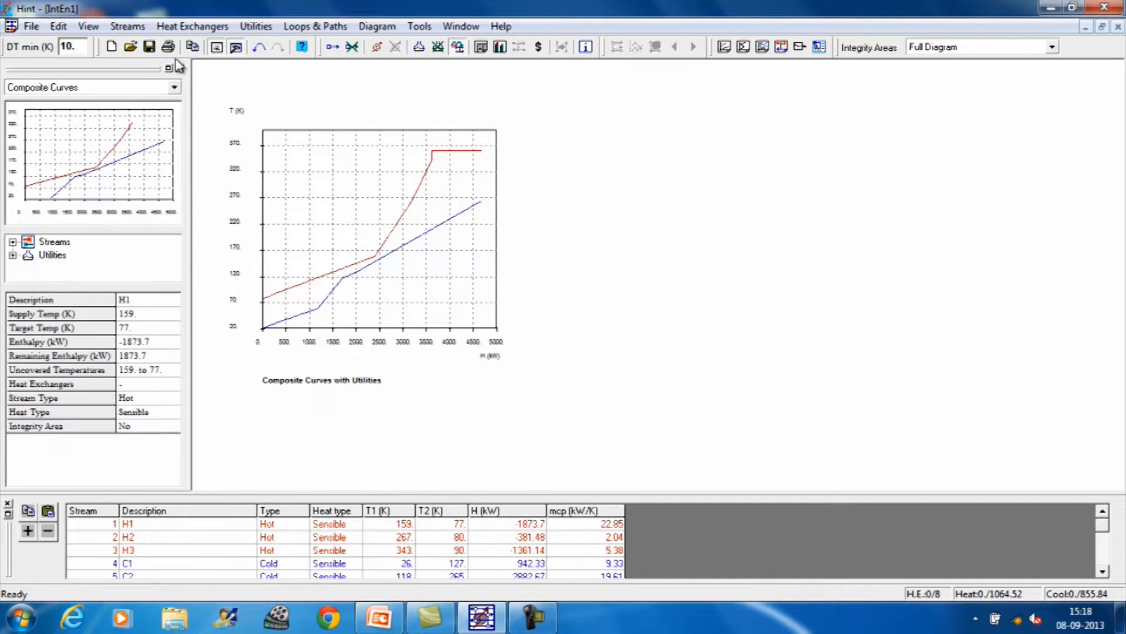
Step: In the area target, set the heat-transfer coefficient of utility 1 to 0.05 and utility 2 to 0.2 kW/(m2·K), and accept
{"action": "left_click", "coordinate": [127, 27]}
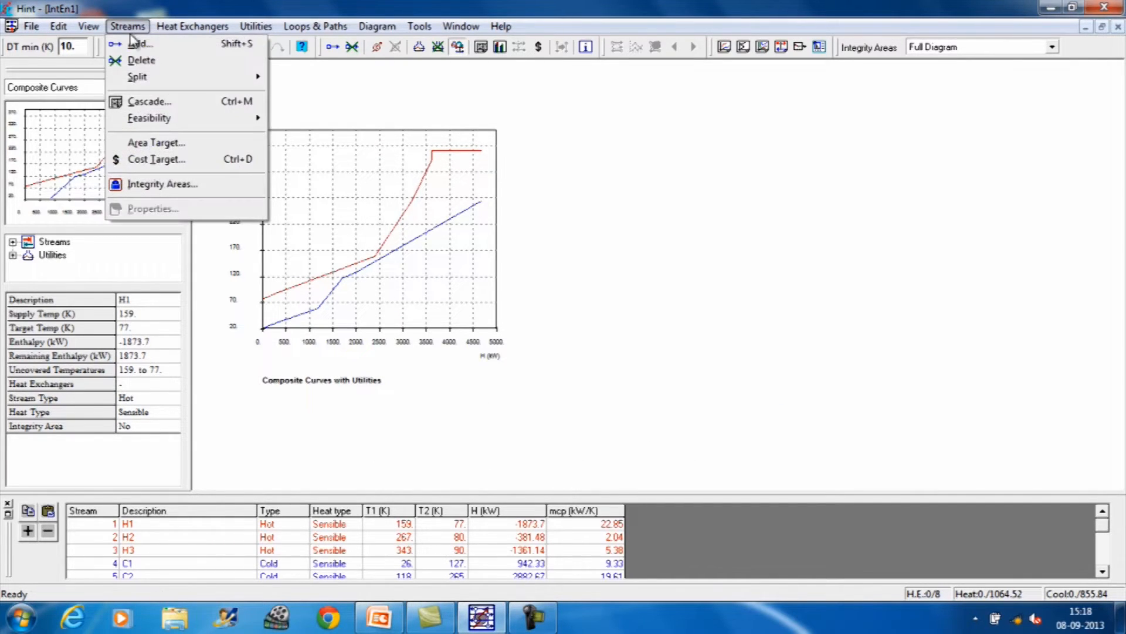
{"action": "left_click", "coordinate": [148, 142]}
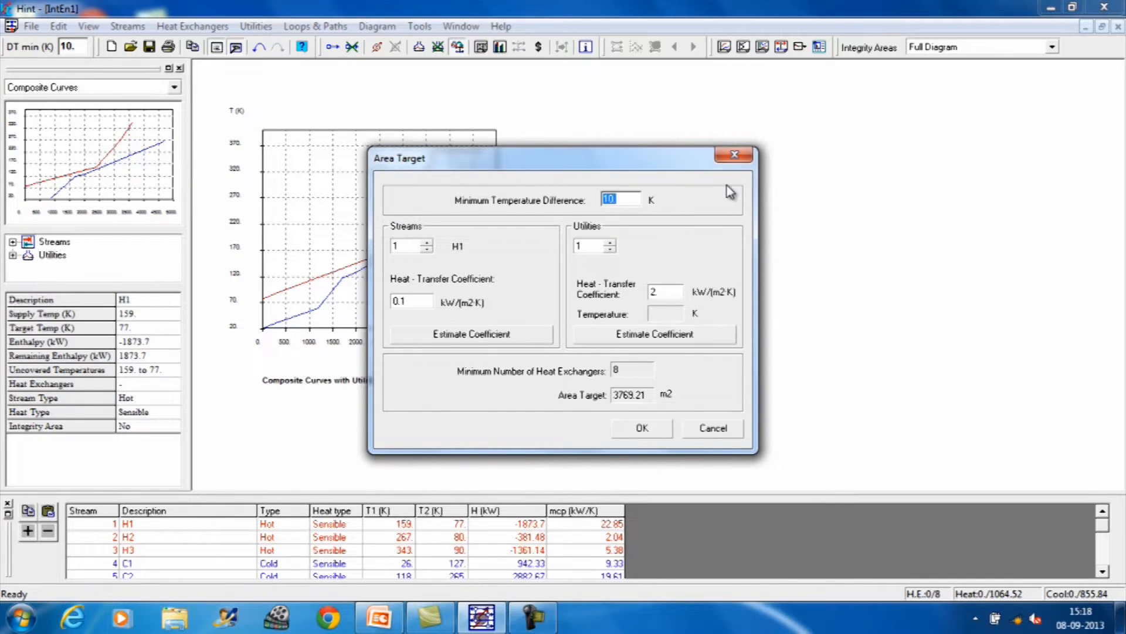
{"action": "left_click", "coordinate": [734, 156]}
{"action": "left_click", "coordinate": [657, 293]}
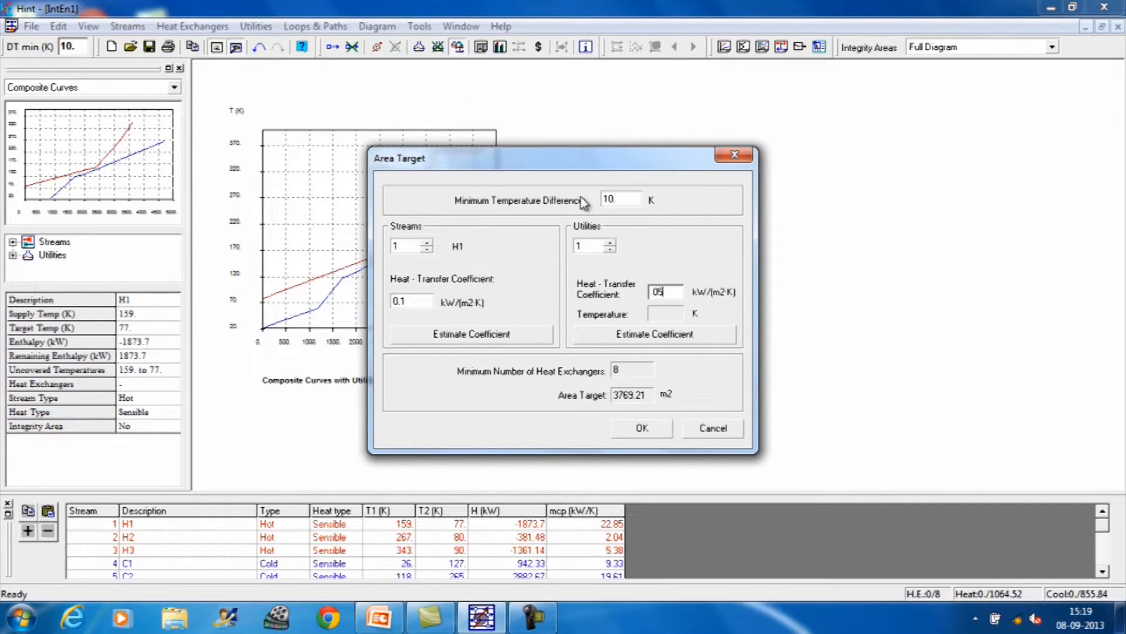
{"action": "left_click", "coordinate": [654, 291]}
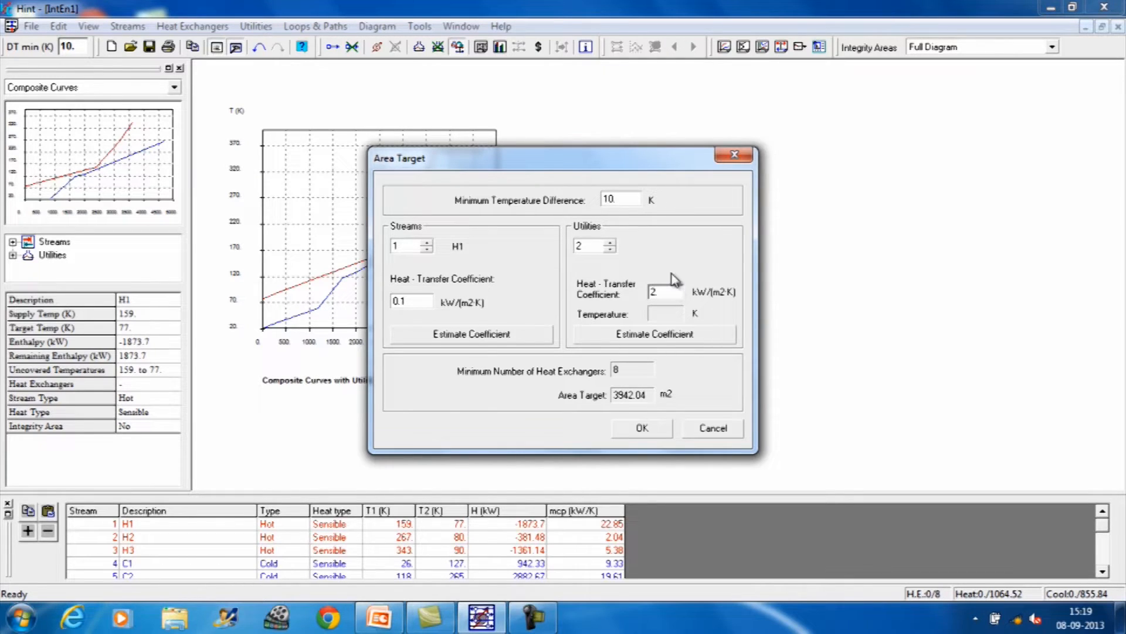
{"action": "key", "text": "BackSpace"}
{"action": "type", "text": ".2"}
{"action": "left_click", "coordinate": [660, 430]}
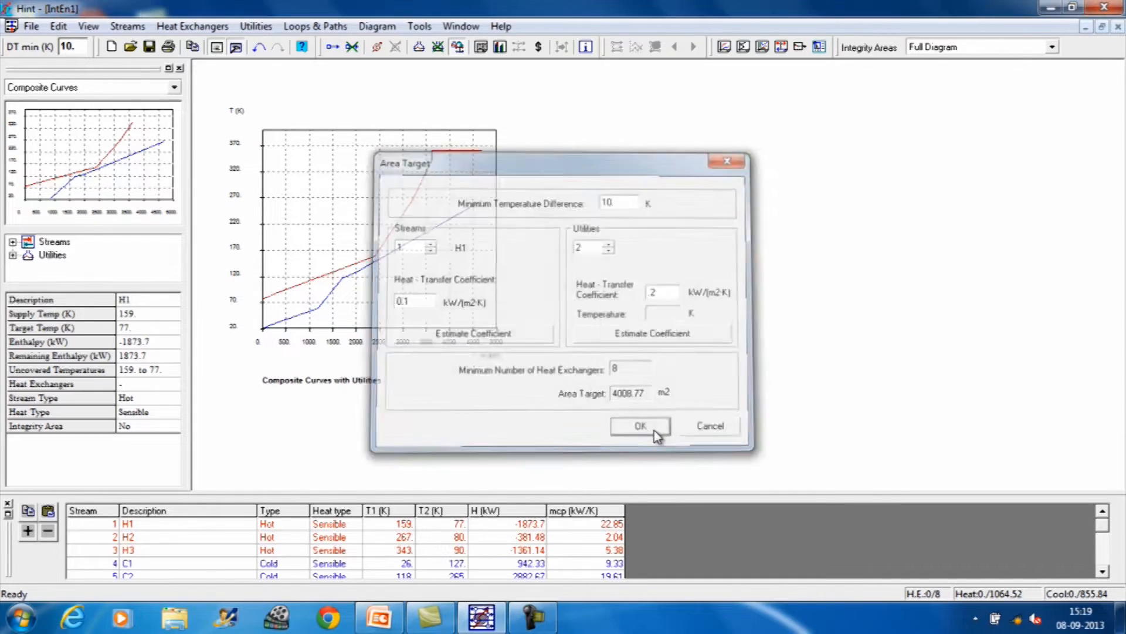
Step: Review the recalculated area target, close it, and switch to the cost target problem in the PowerPoint presentation
{"action": "left_click", "coordinate": [127, 27]}
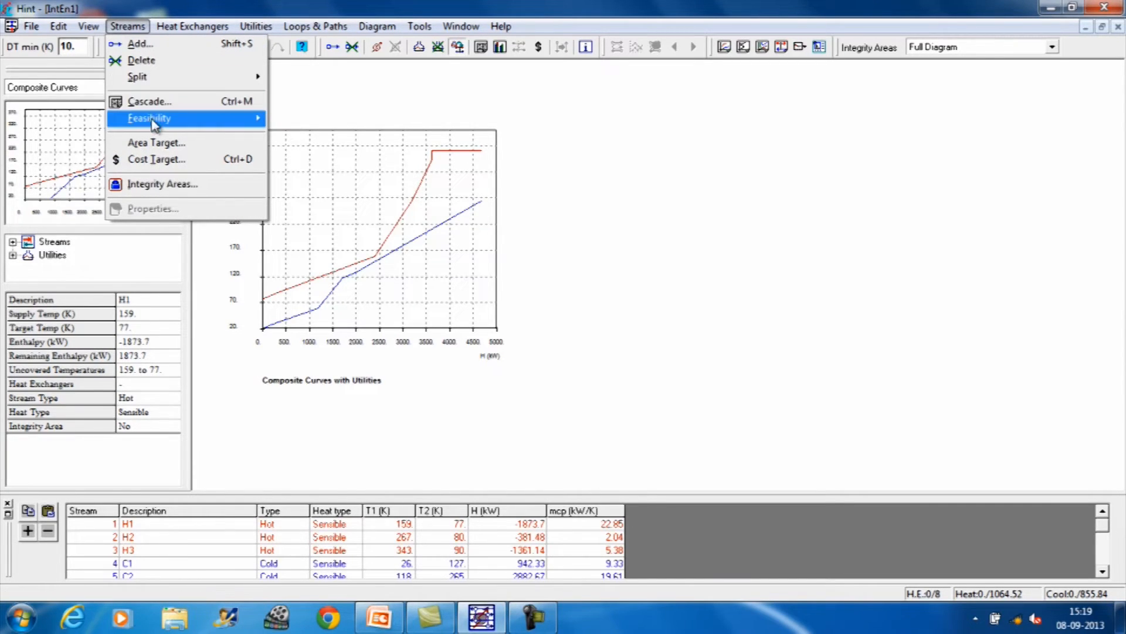
{"action": "left_click", "coordinate": [154, 143]}
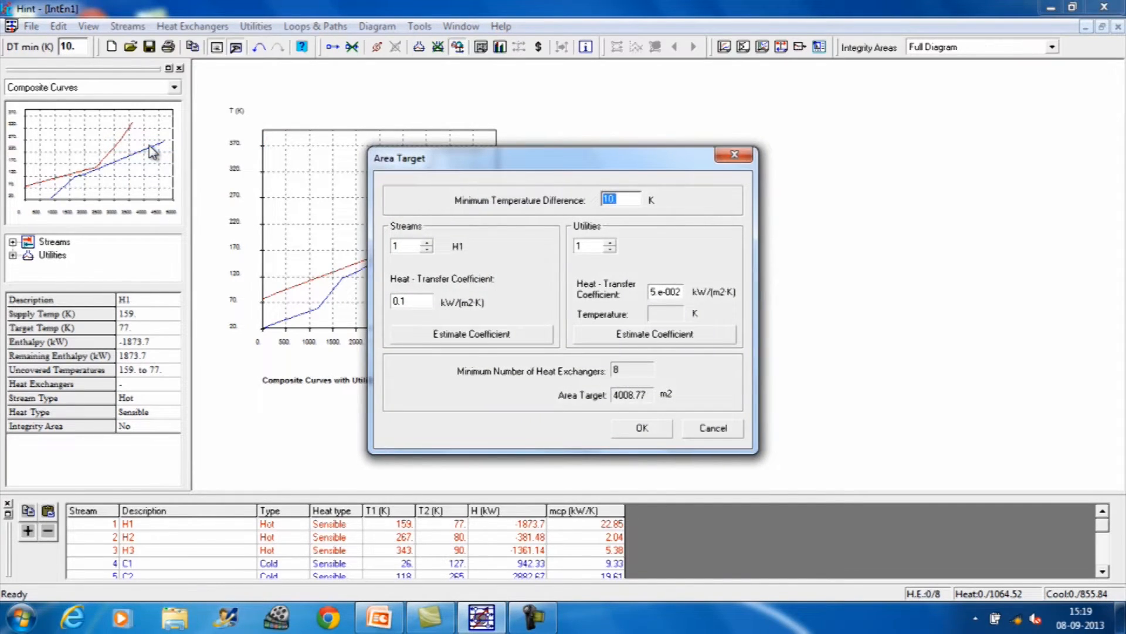
{"action": "left_click", "coordinate": [644, 429]}
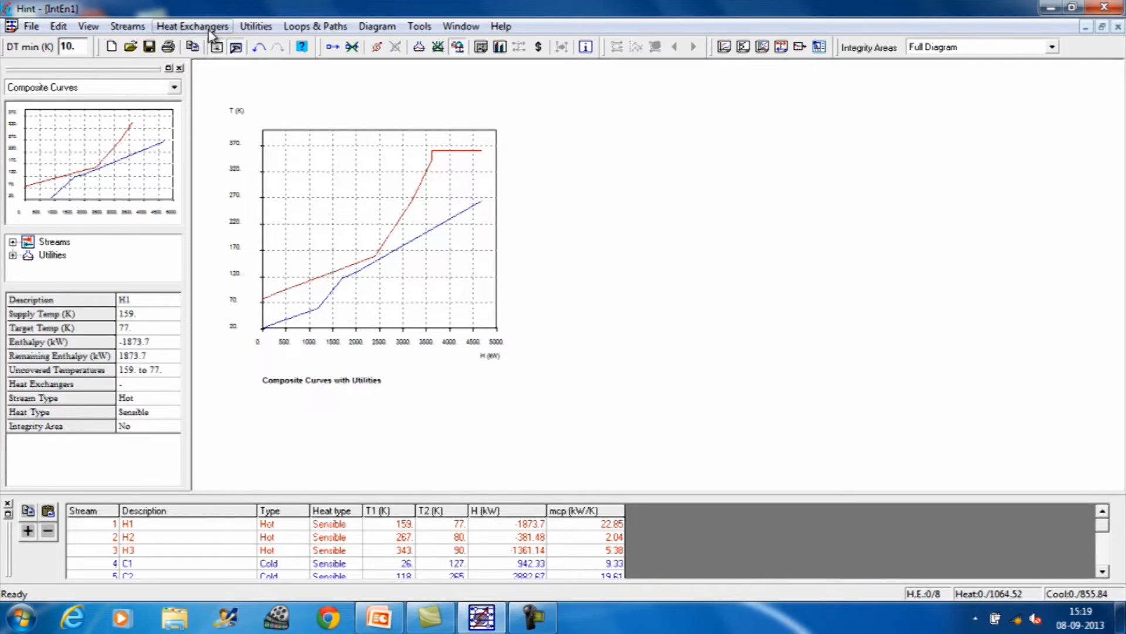
{"action": "left_click", "coordinate": [387, 623]}
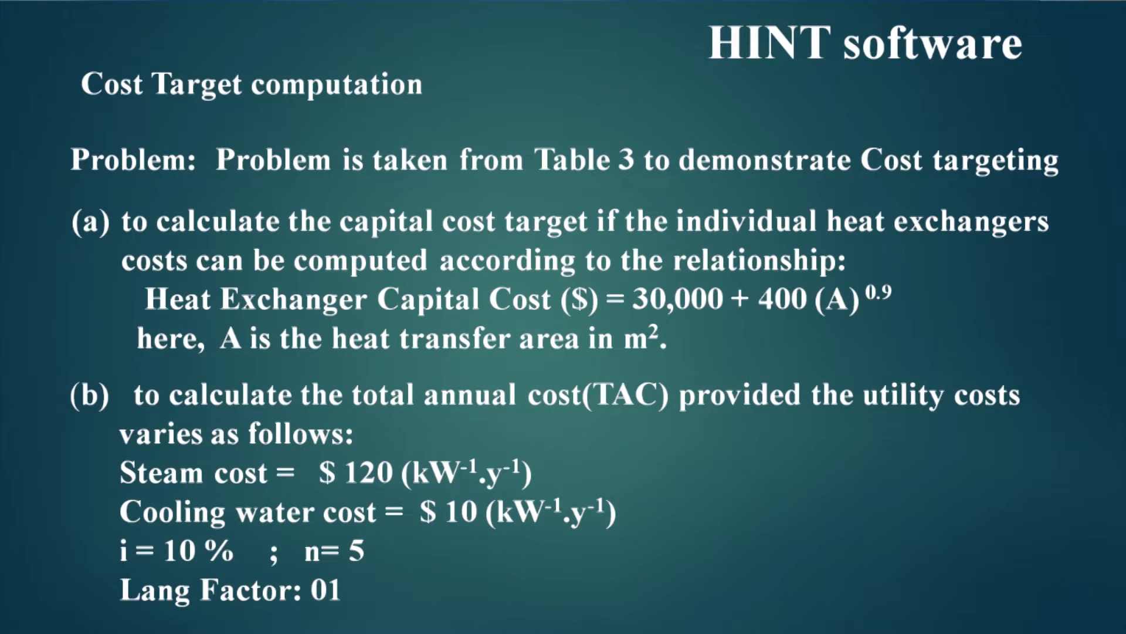
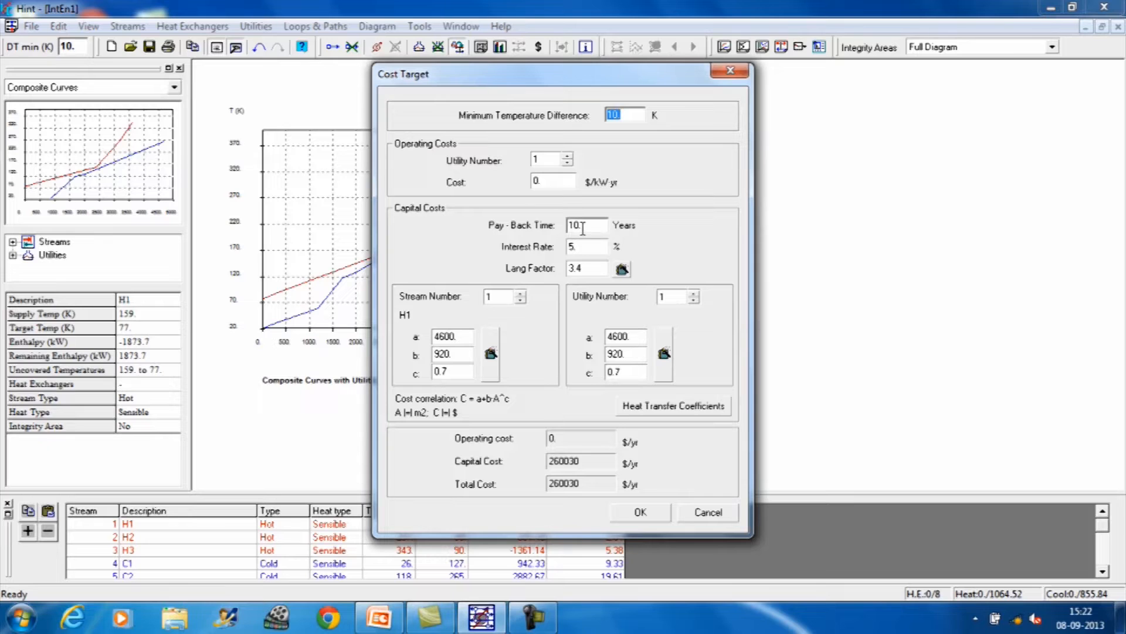
Step: In the cost target's capital costs, set the pay-back time to 5 years, interest rate to 10% and Lang factor to 1
{"action": "left_click_drag", "start_coordinate": [581, 226], "coordinate": [569, 226]}
{"action": "type", "text": "5"}
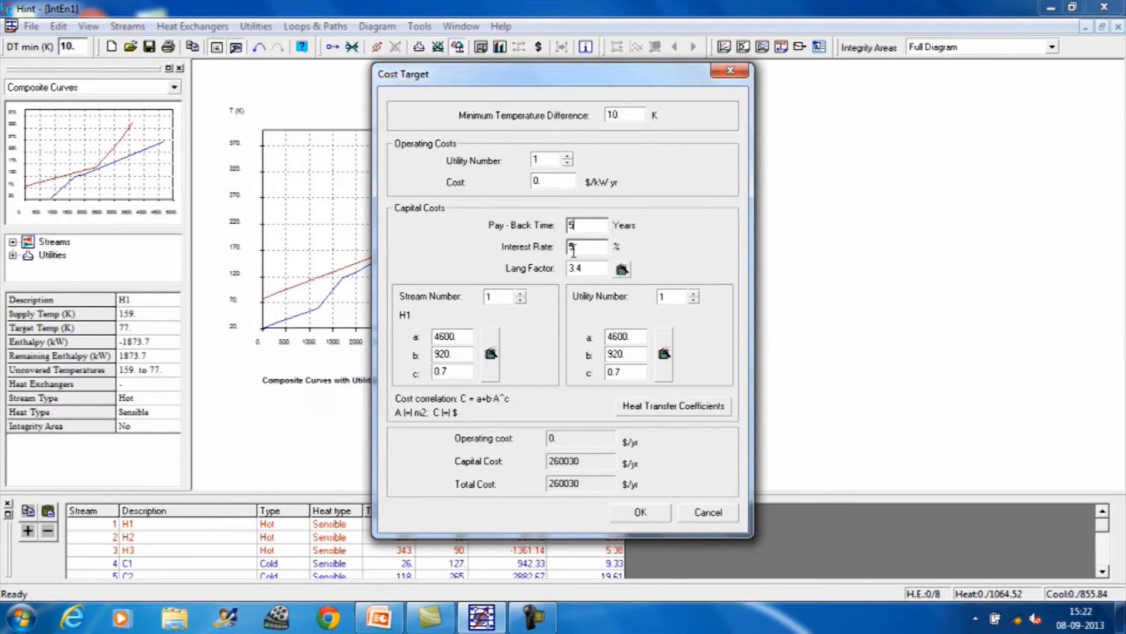
{"action": "left_click_drag", "start_coordinate": [577, 245], "coordinate": [569, 247]}
{"action": "type", "text": "10"}
{"action": "left_click_drag", "start_coordinate": [579, 271], "coordinate": [568, 270]}
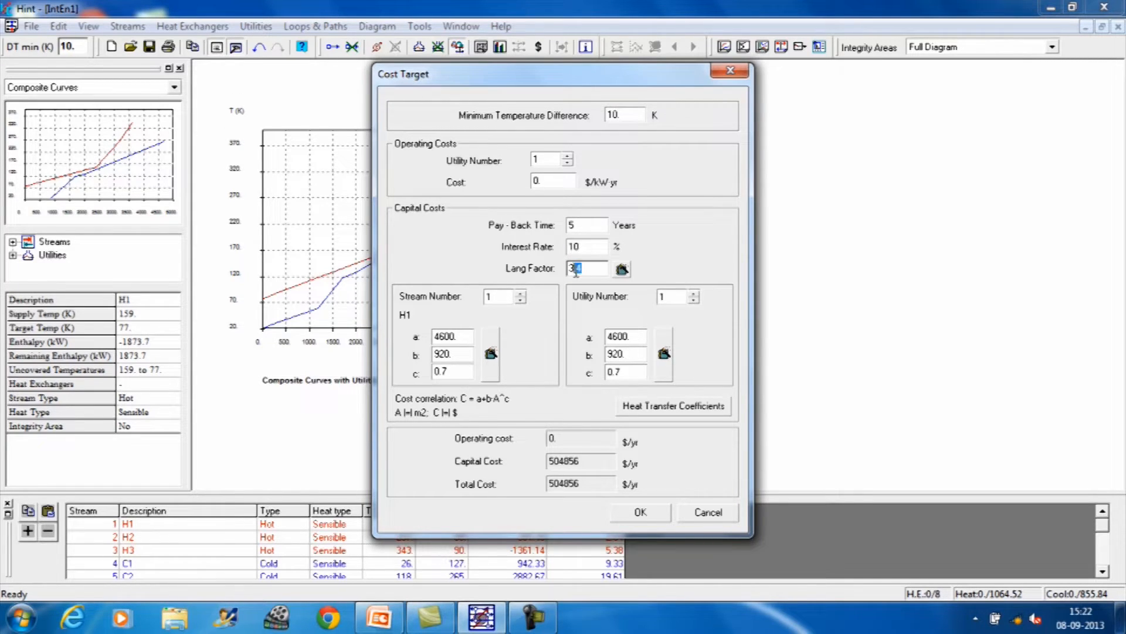
{"action": "type", "text": "1"}
Step: Set the cost correlation coefficients of stream 1 (H1) to a = 30000, b = 400 and c = 0.9
{"action": "left_click_drag", "start_coordinate": [464, 336], "coordinate": [435, 337]}
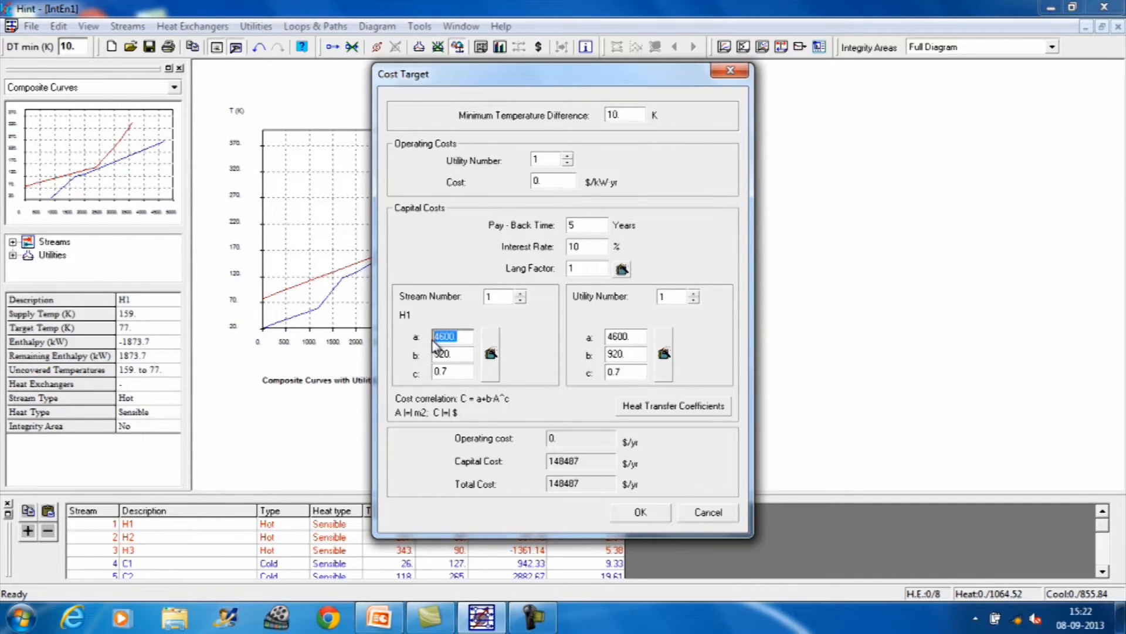
{"action": "type", "text": "30000"}
{"action": "key", "text": "Tab"}
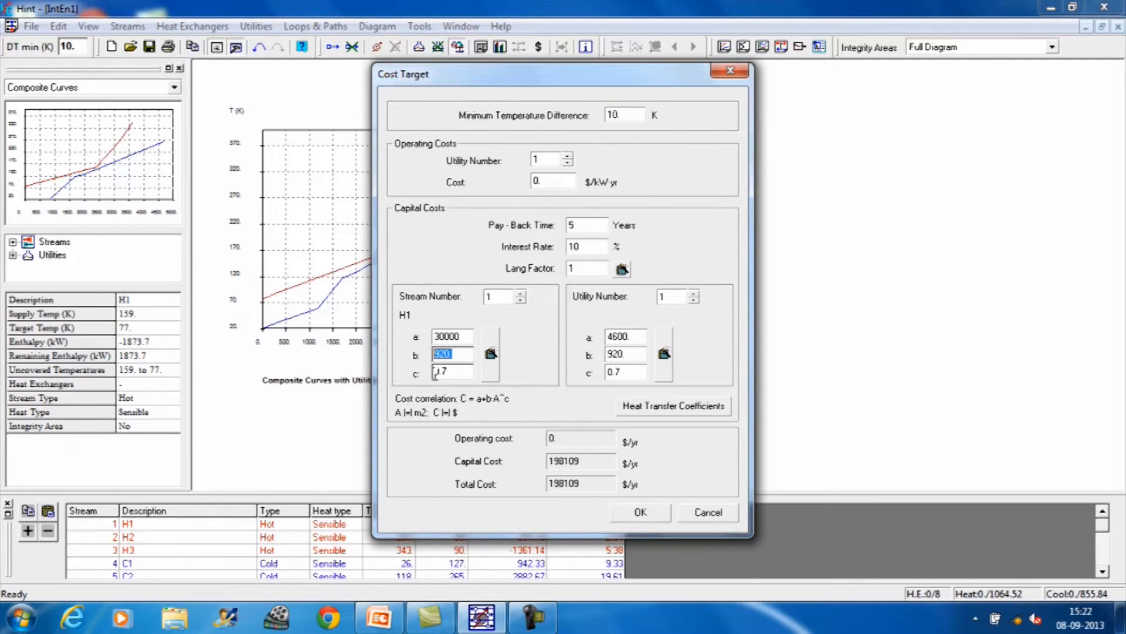
{"action": "type", "text": "400"}
{"action": "key", "text": "Tab"}
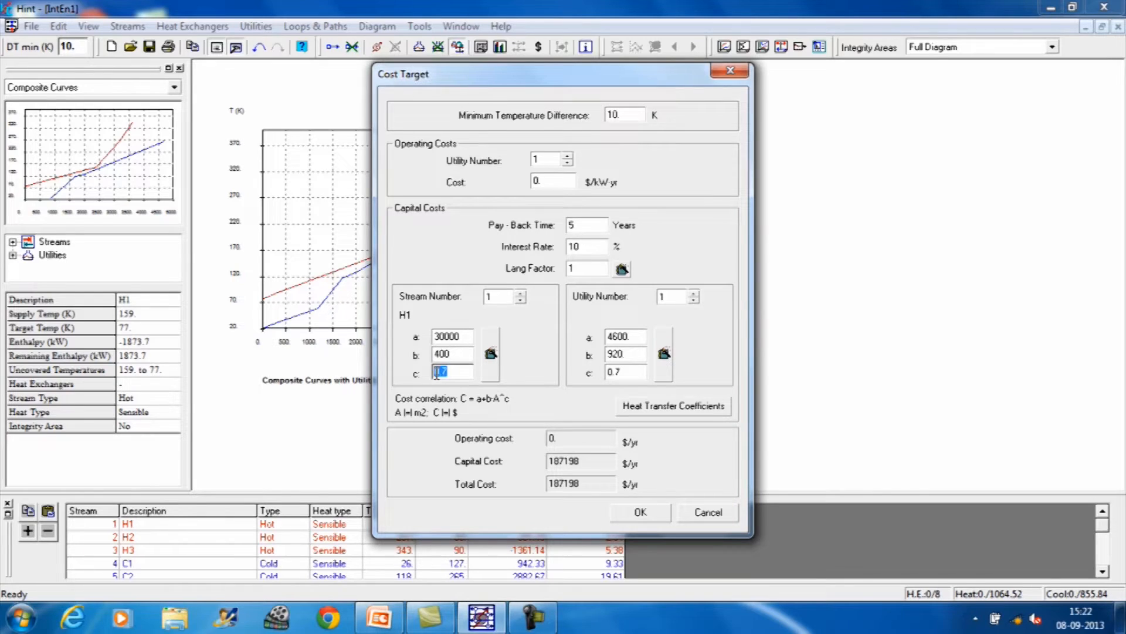
{"action": "type", "text": "1"}
{"action": "type", "text": ".9"}
{"action": "left_click", "coordinate": [459, 337]}
{"action": "left_click", "coordinate": [451, 370]}
Step: Set the cost correlation coefficients of stream 2 (H2) to a = 30000, b = 400 and c = 0.9
{"action": "left_click", "coordinate": [521, 294]}
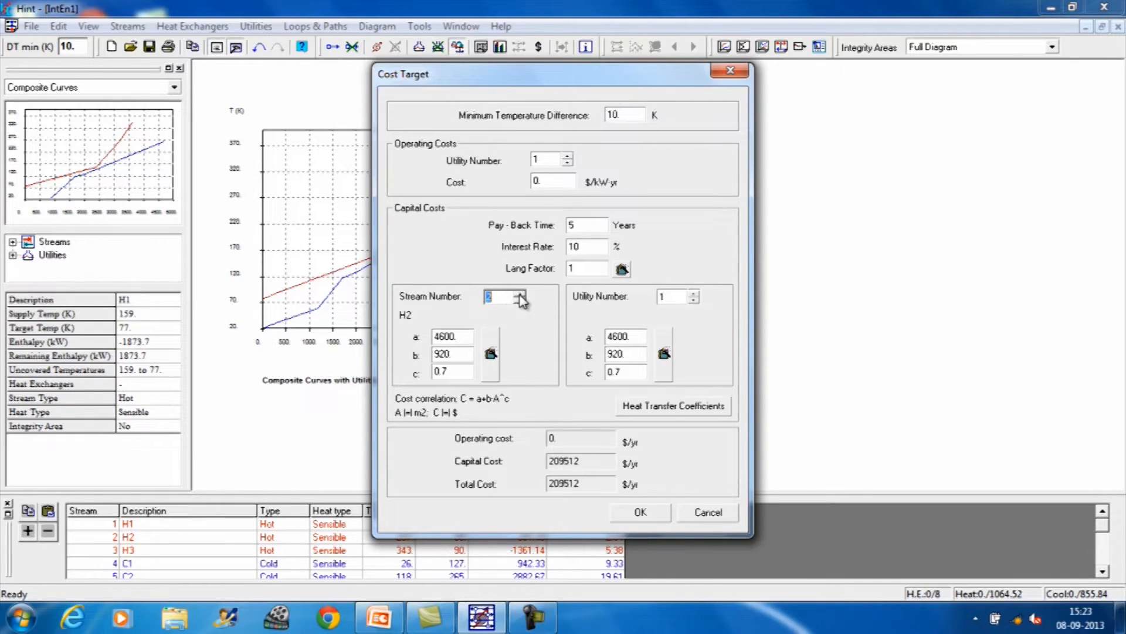
{"action": "left_click_drag", "start_coordinate": [461, 339], "coordinate": [429, 338]}
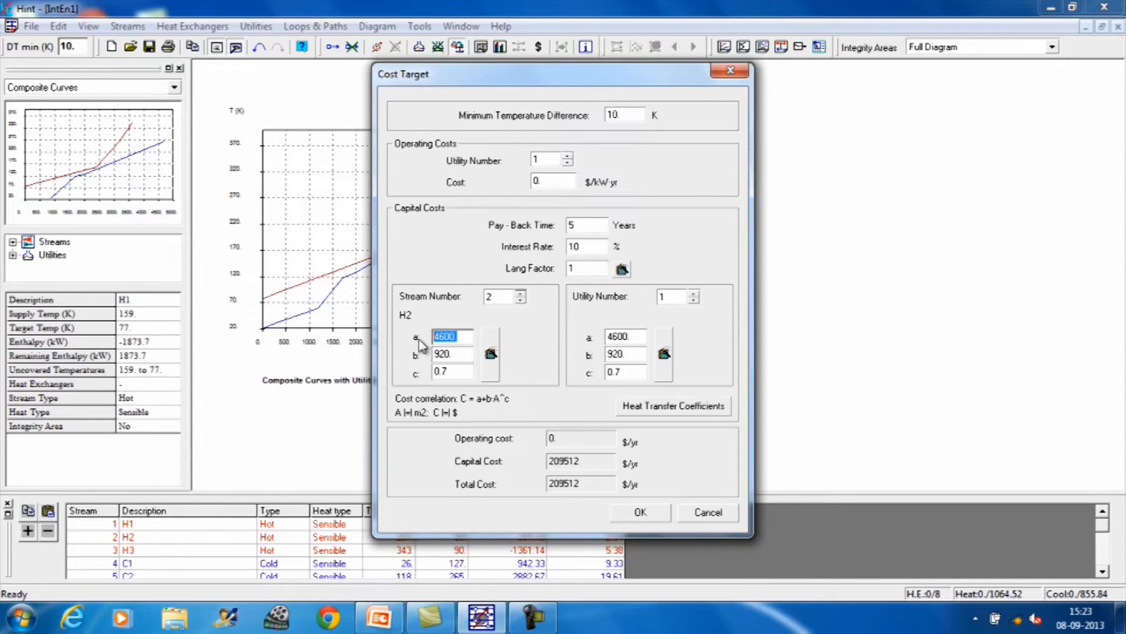
{"action": "type", "text": "30000"}
{"action": "left_click_drag", "start_coordinate": [427, 351], "coordinate": [457, 354]}
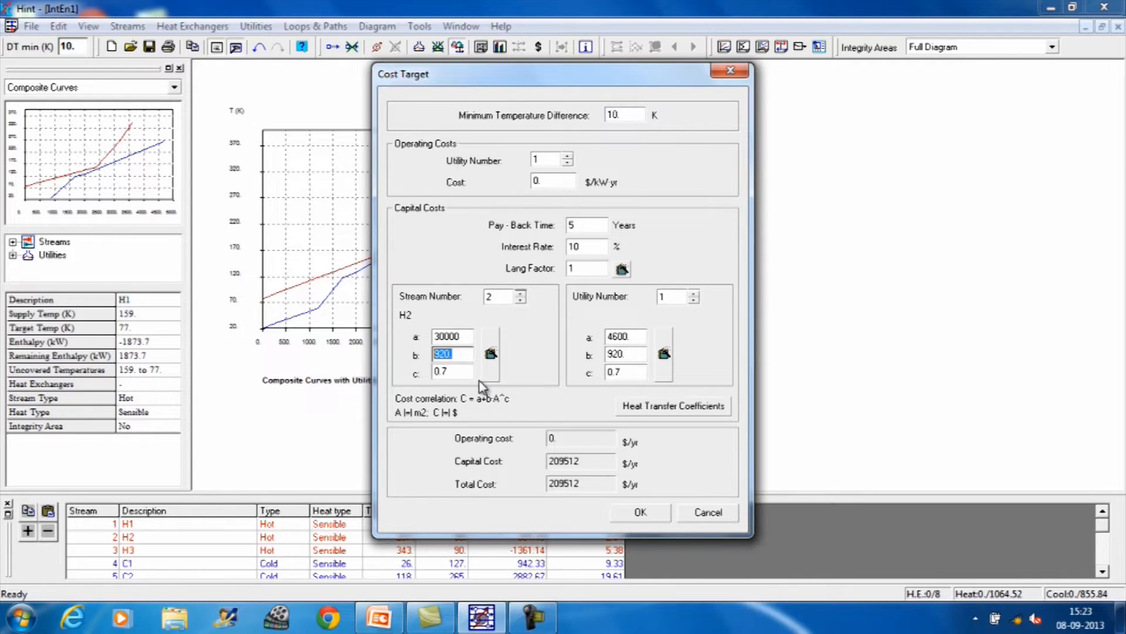
{"action": "type", "text": "400"}
{"action": "left_click_drag", "start_coordinate": [469, 371], "coordinate": [411, 374]}
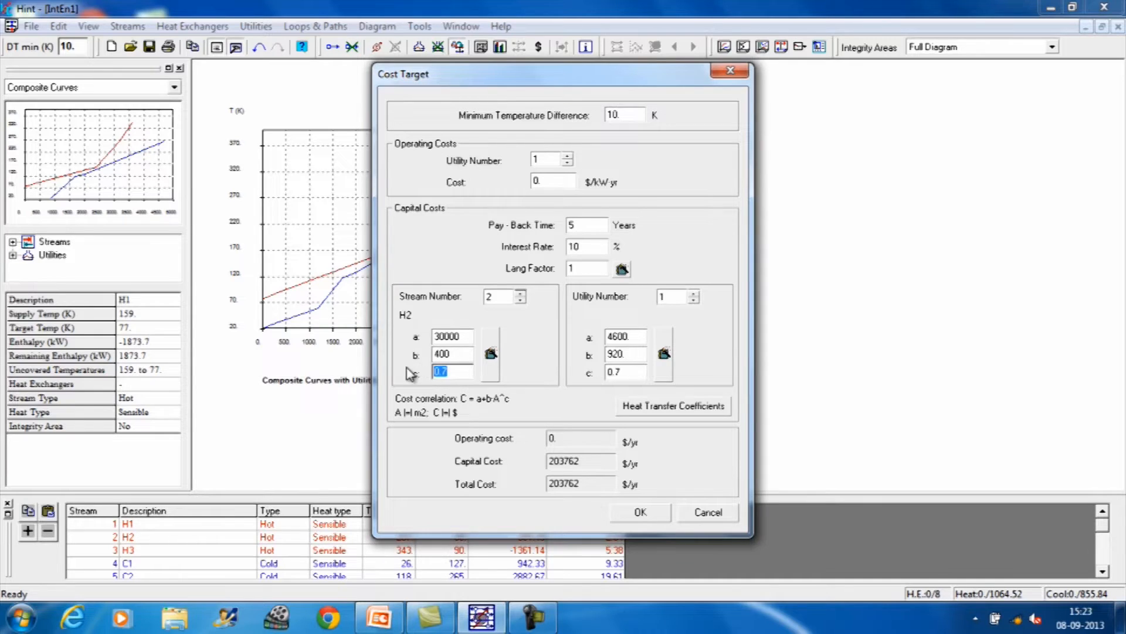
{"action": "type", "text": "0.9"}
Step: Set the cost correlation coefficients of stream 3 (H3) to a = 30000, b = 400 and c = 0.9
{"action": "left_click", "coordinate": [520, 293]}
{"action": "left_click", "coordinate": [470, 335]}
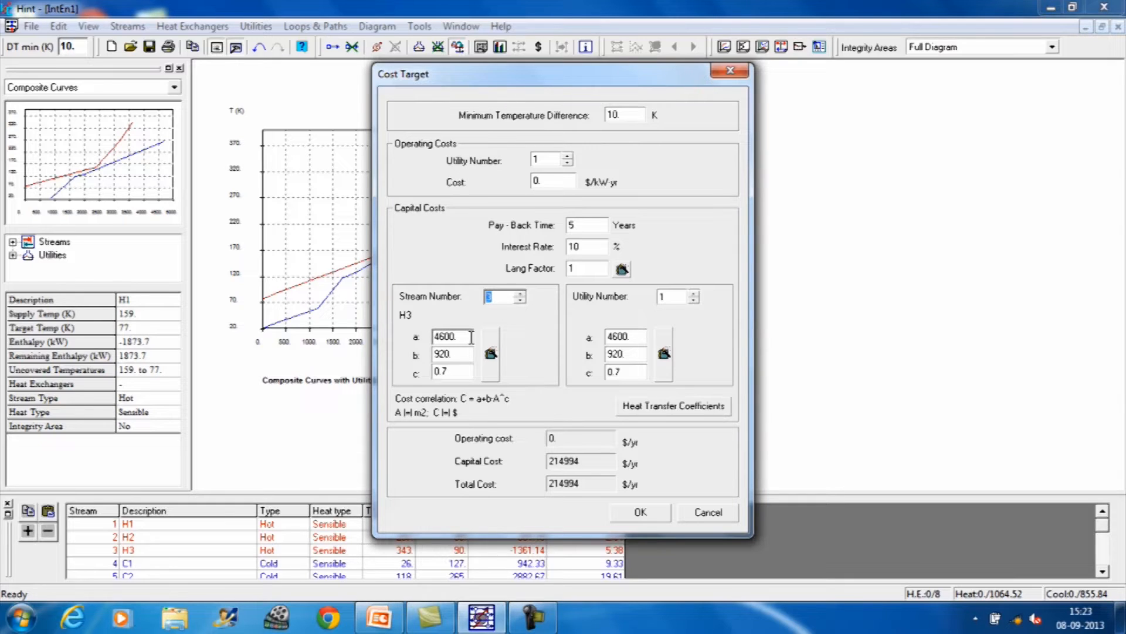
{"action": "left_click_drag", "start_coordinate": [470, 335], "coordinate": [433, 336]}
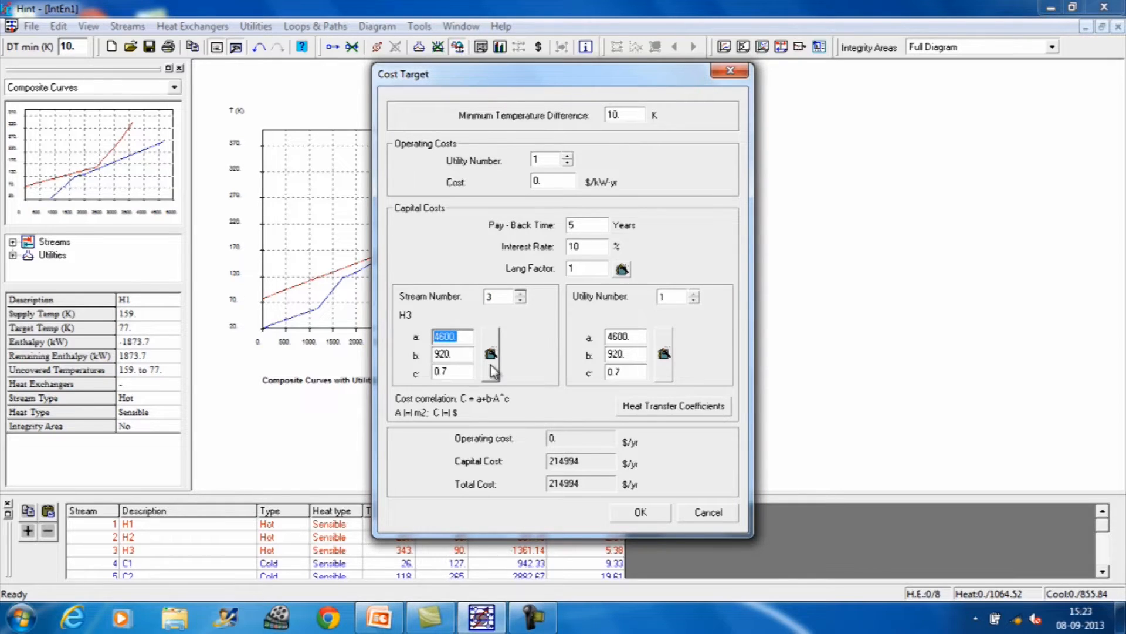
{"action": "type", "text": "30000"}
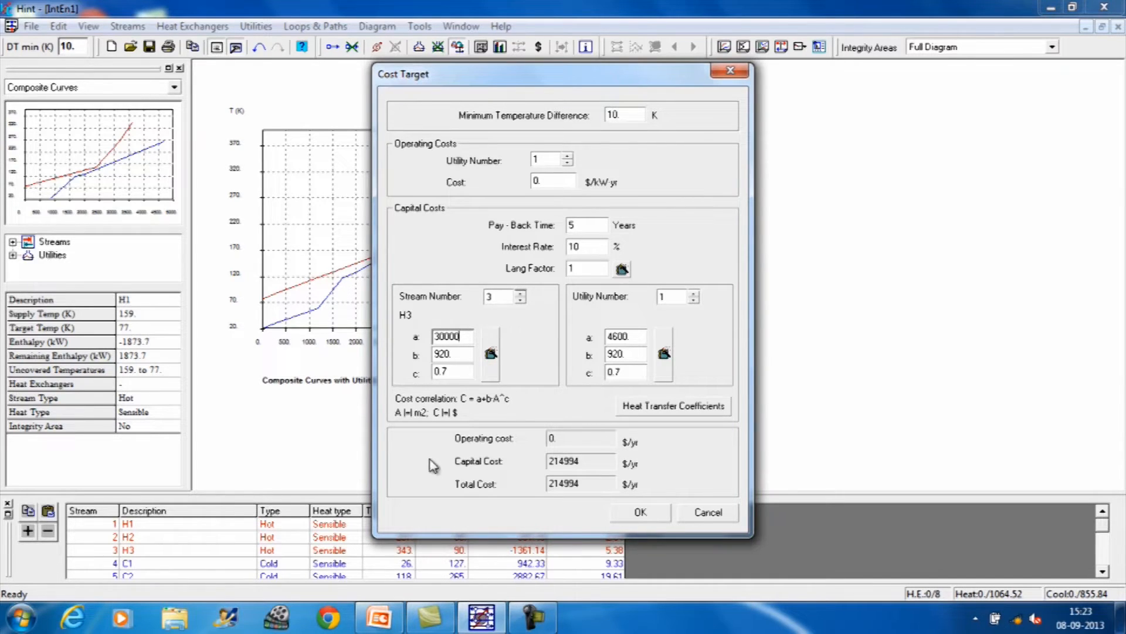
{"action": "left_click_drag", "start_coordinate": [455, 357], "coordinate": [433, 357]}
{"action": "type", "text": "400"}
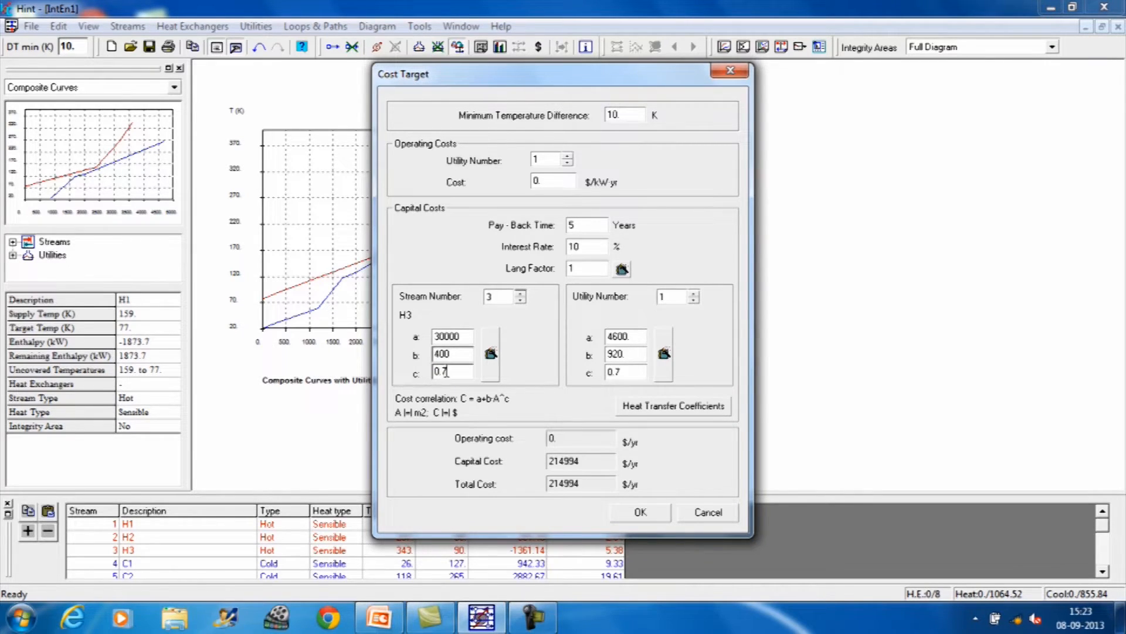
{"action": "left_click_drag", "start_coordinate": [449, 371], "coordinate": [430, 370]}
{"action": "type", "text": "0.9"}
Step: Set the cost correlation coefficients of stream 4 (C1) to a = 30000, b = 400 and c = 0.9
{"action": "left_click", "coordinate": [520, 293]}
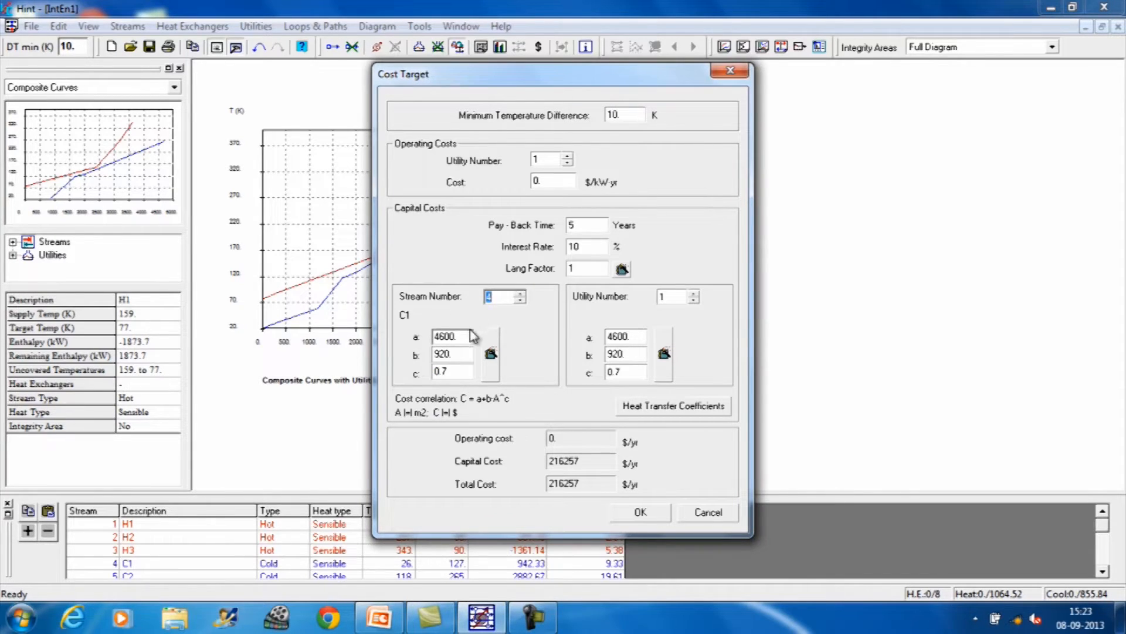
{"action": "left_click_drag", "start_coordinate": [466, 337], "coordinate": [432, 338]}
{"action": "type", "text": "30000"}
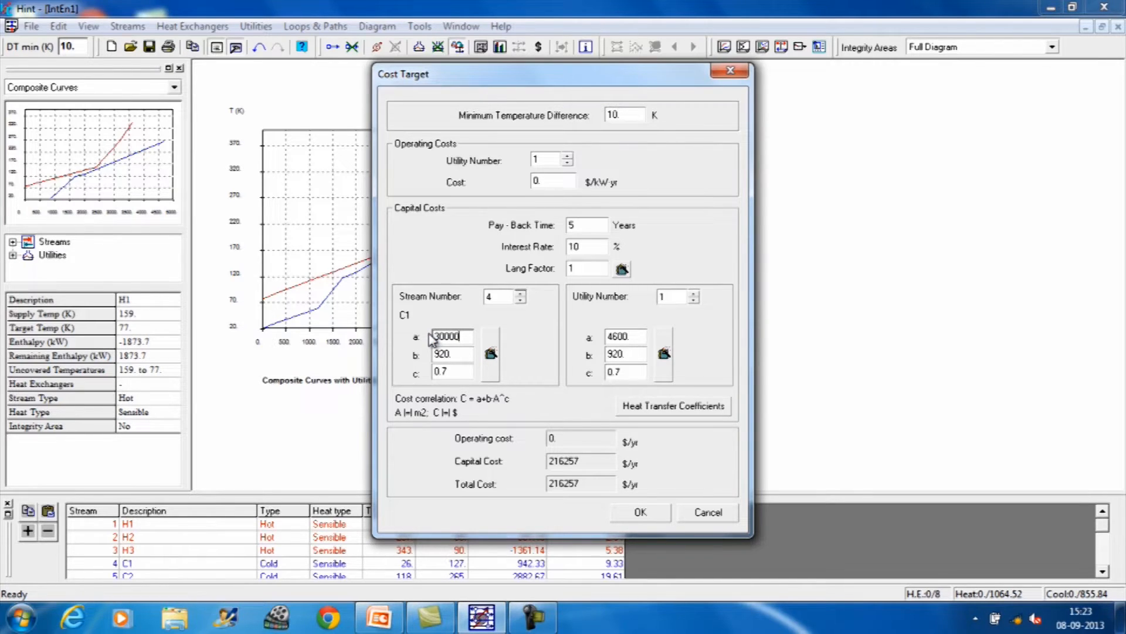
{"action": "left_click_drag", "start_coordinate": [466, 354], "coordinate": [435, 354]}
{"action": "type", "text": "400"}
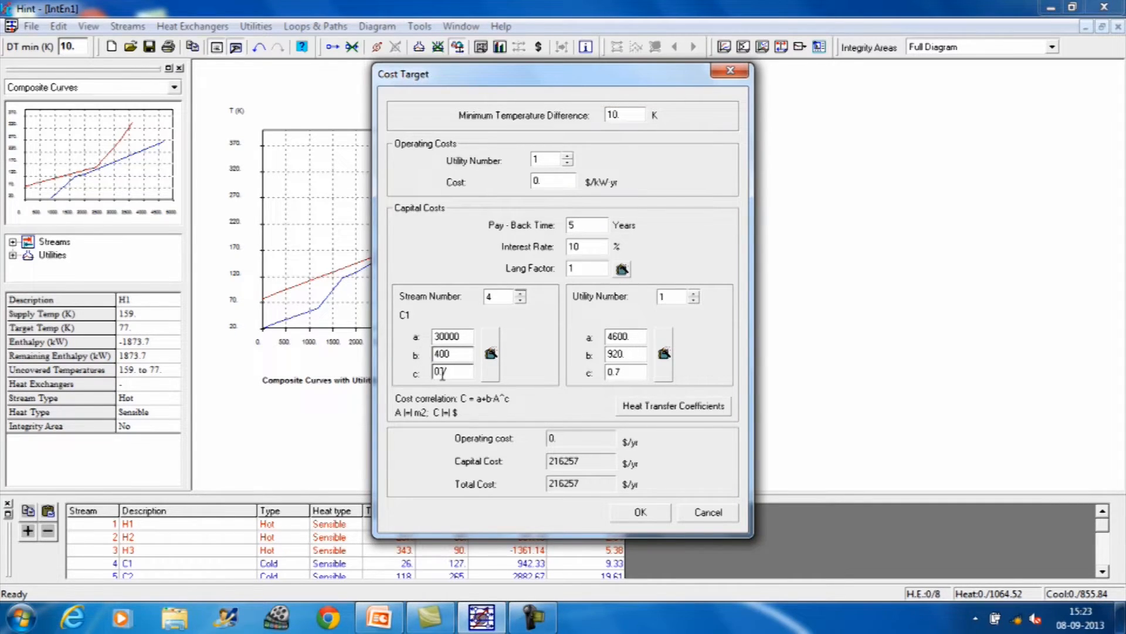
{"action": "left_click_drag", "start_coordinate": [449, 372], "coordinate": [430, 372]}
{"action": "type", "text": "0.9"}
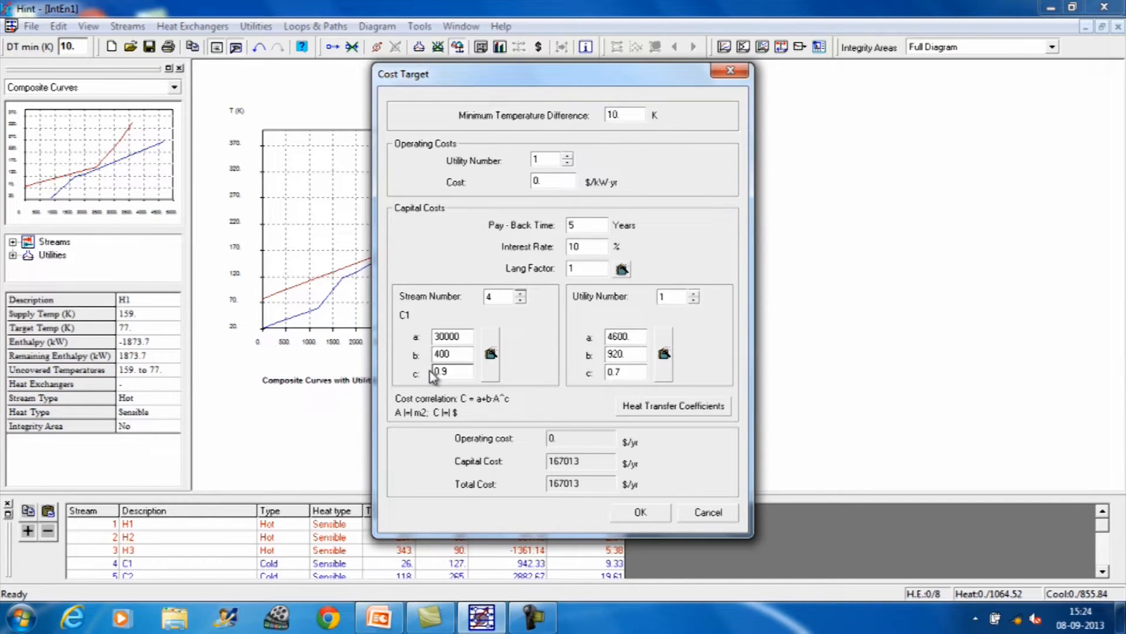
Step: Set the cost correlation coefficients of stream 5 (C2) to a = 30000, b = 400 and c = 0.9
{"action": "left_click", "coordinate": [521, 293]}
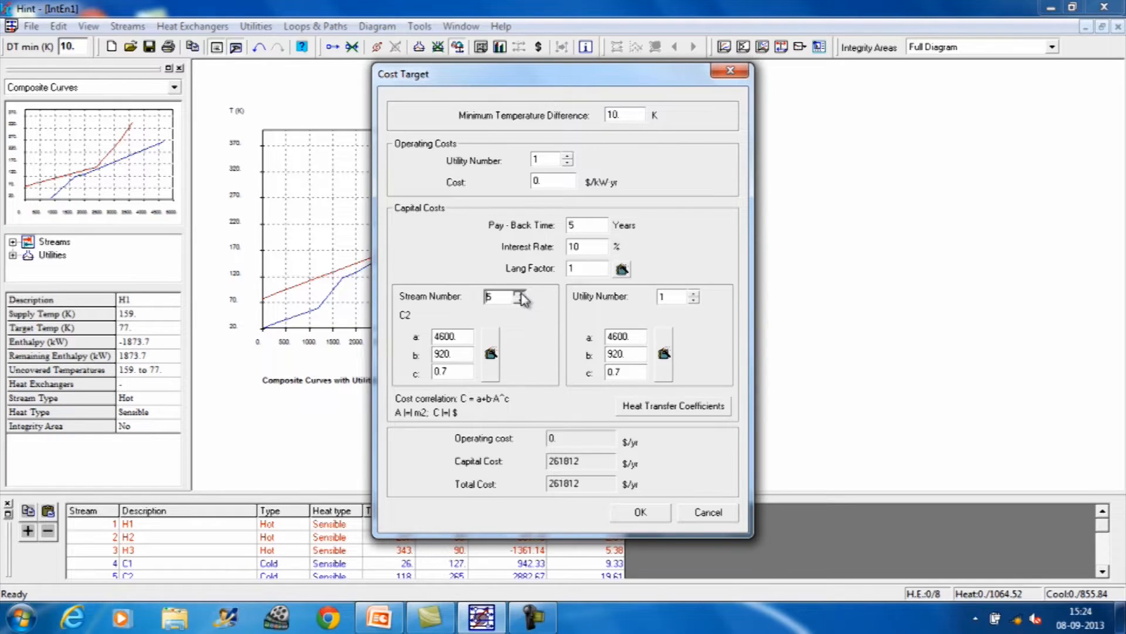
{"action": "double_click", "coordinate": [451, 336]}
{"action": "type", "text": "30000"}
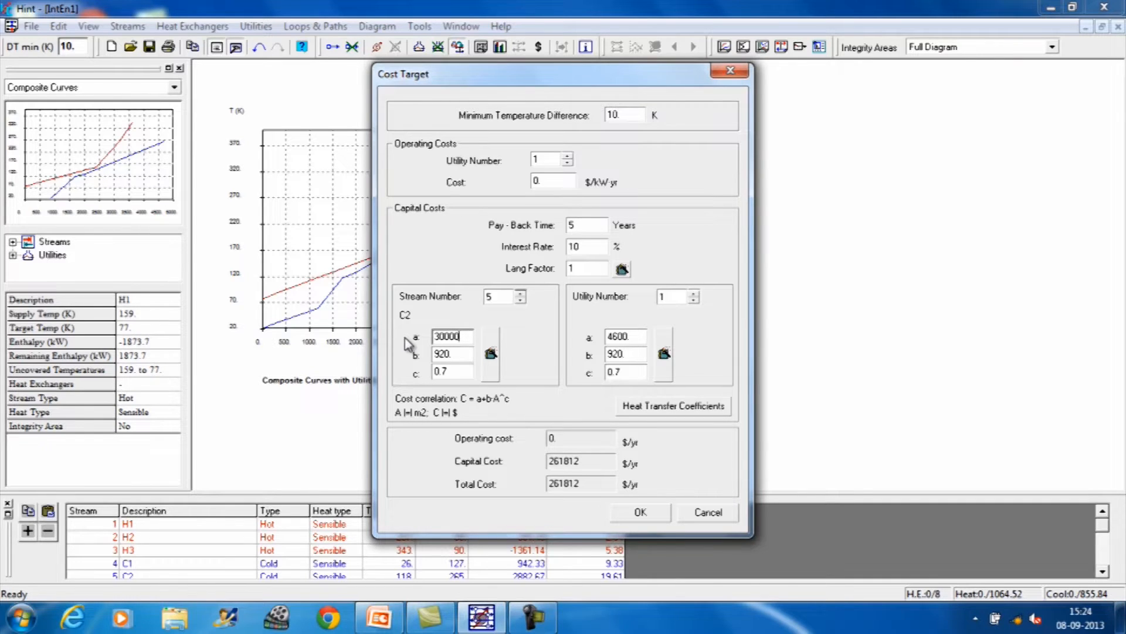
{"action": "double_click", "coordinate": [454, 356]}
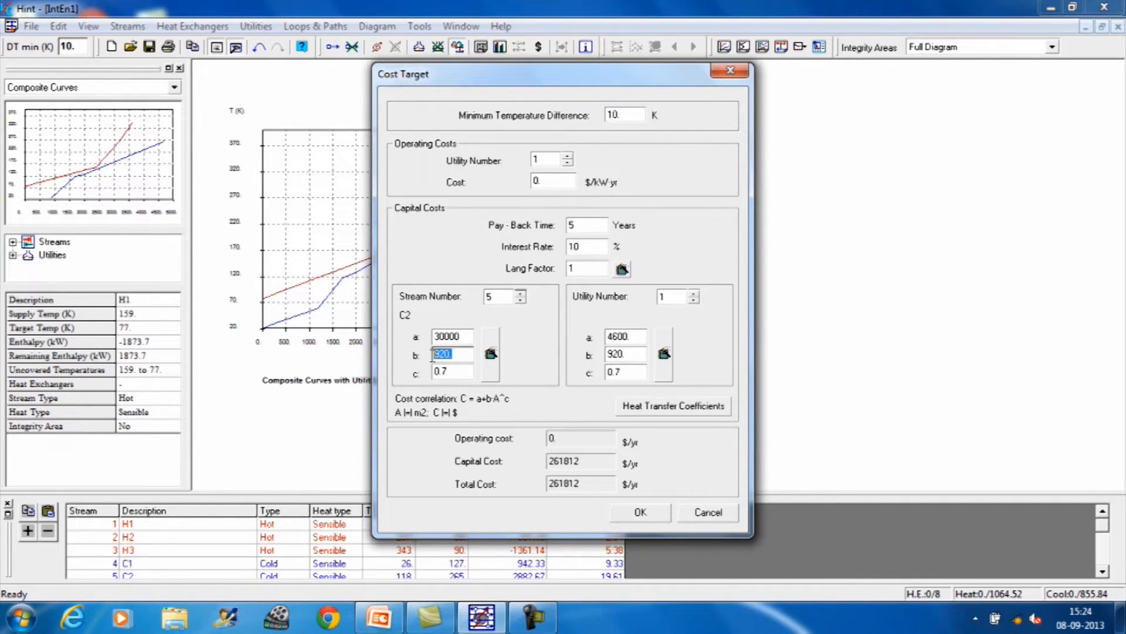
{"action": "type", "text": "400"}
{"action": "left_click_drag", "start_coordinate": [449, 373], "coordinate": [436, 375]}
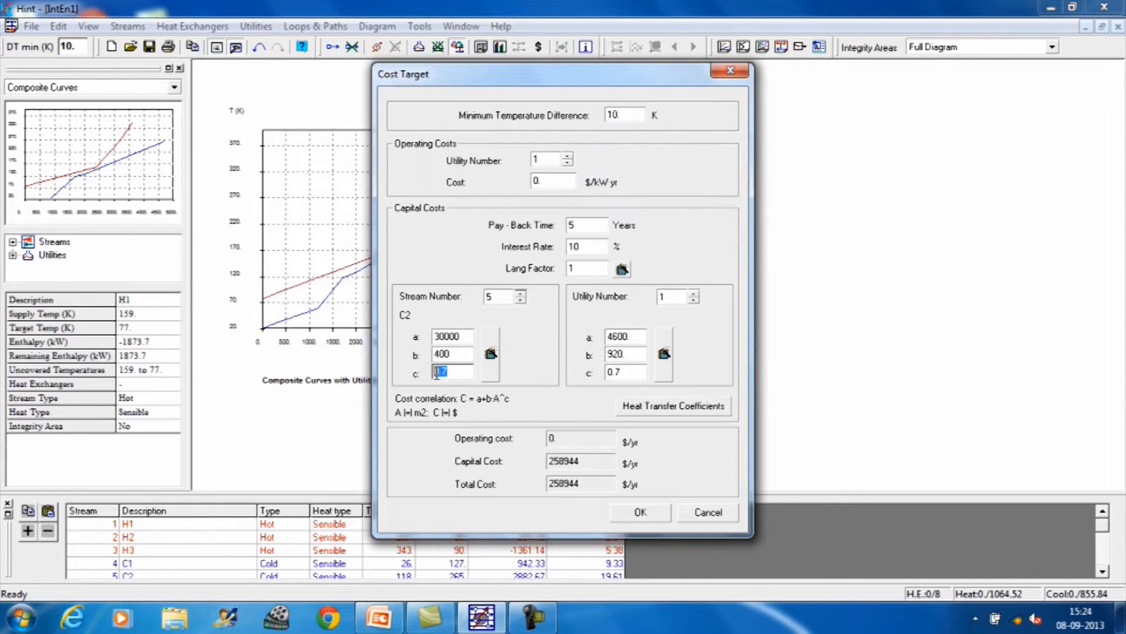
{"action": "type", "text": "0.9"}
Step: Set the capital cost coefficients of utility 1 to a = 30000, b = 400 and c = 0.9
{"action": "left_click_drag", "start_coordinate": [638, 338], "coordinate": [603, 337]}
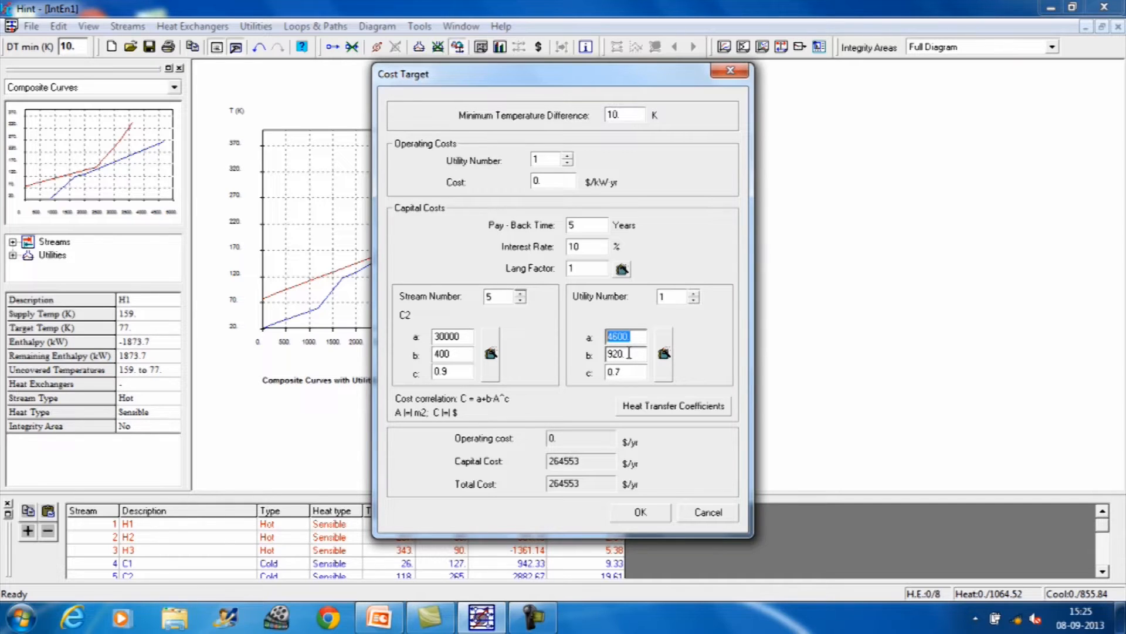
{"action": "type", "text": "30000"}
{"action": "left_click_drag", "start_coordinate": [628, 354], "coordinate": [603, 359]}
{"action": "type", "text": "400"}
{"action": "left_click_drag", "start_coordinate": [628, 371], "coordinate": [588, 382]}
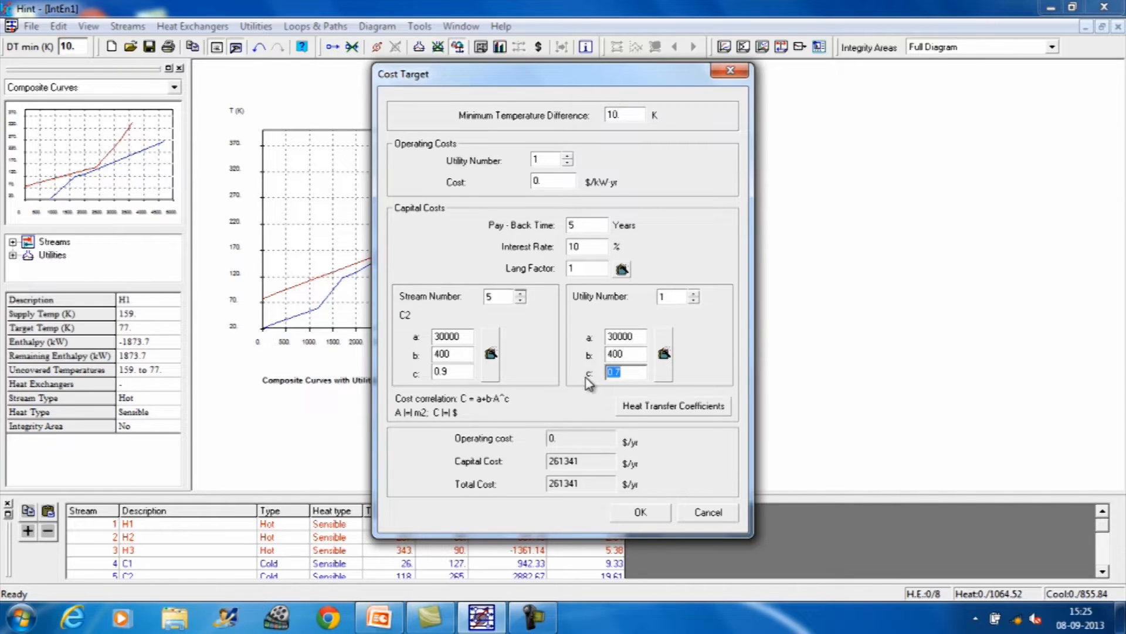
{"action": "type", "text": "0.9"}
Step: Set the capital cost coefficients of utility 2 to a = 30000, b = 400 and c = 0.9
{"action": "left_click", "coordinate": [696, 293]}
{"action": "left_click_drag", "start_coordinate": [636, 336], "coordinate": [607, 337]}
{"action": "type", "text": "30000"}
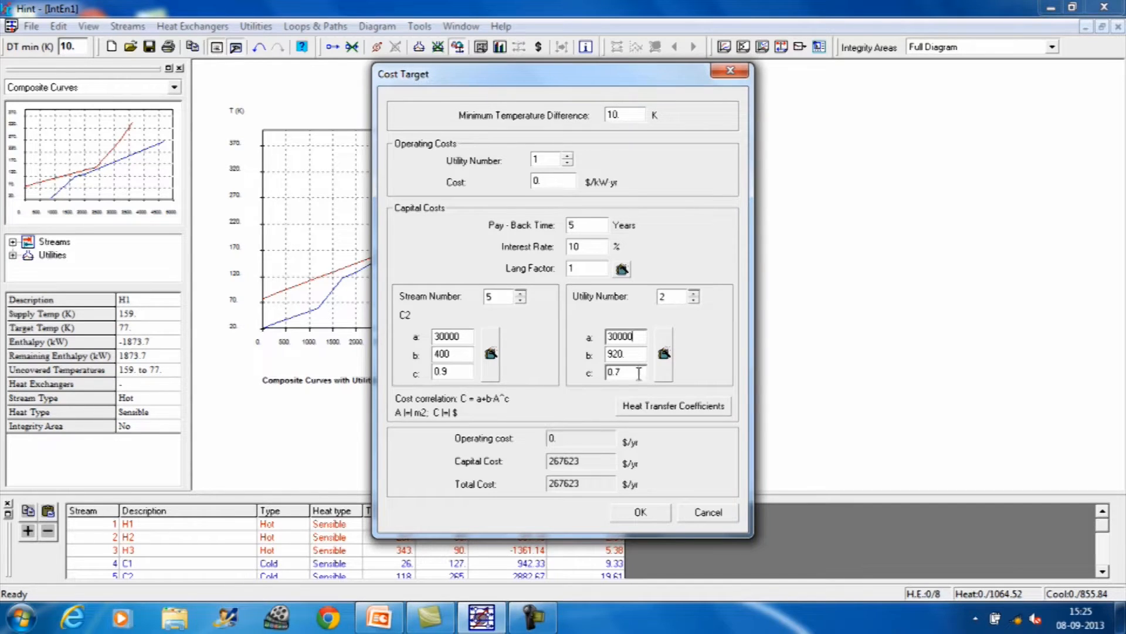
{"action": "left_click_drag", "start_coordinate": [635, 354], "coordinate": [608, 355]}
{"action": "type", "text": "400"}
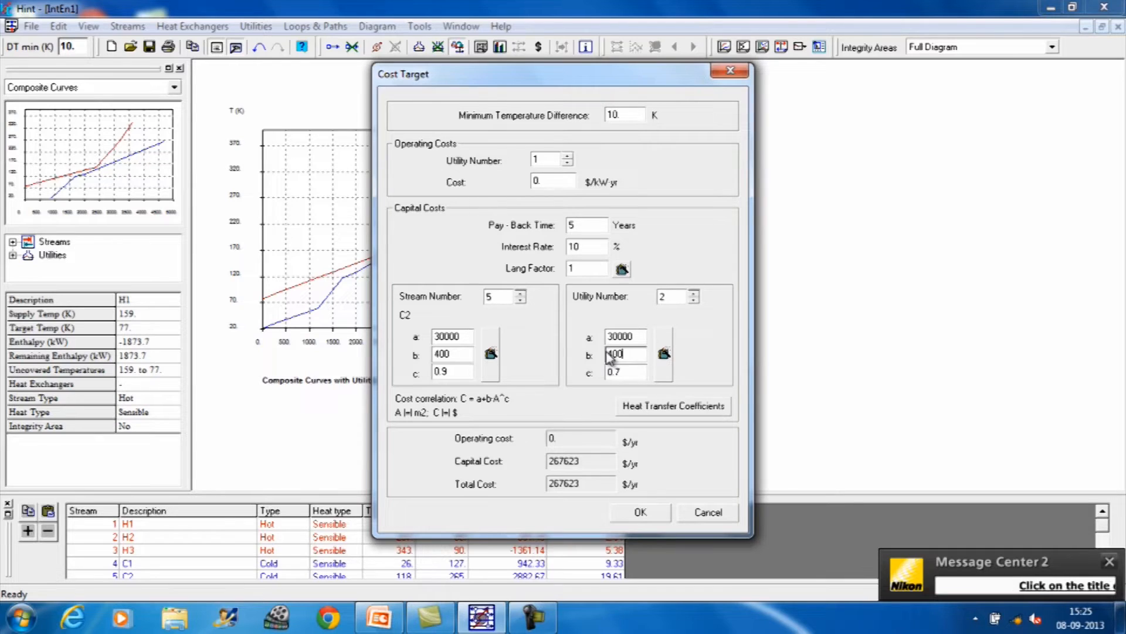
{"action": "left_click_drag", "start_coordinate": [621, 372], "coordinate": [602, 373]}
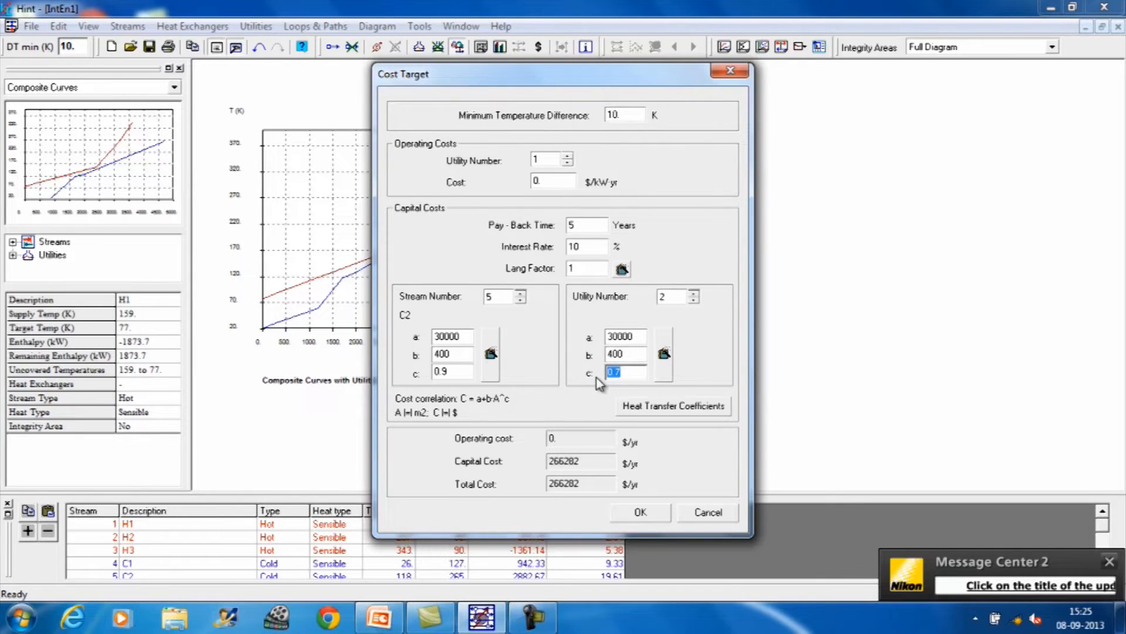
{"action": "type", "text": "0.9"}
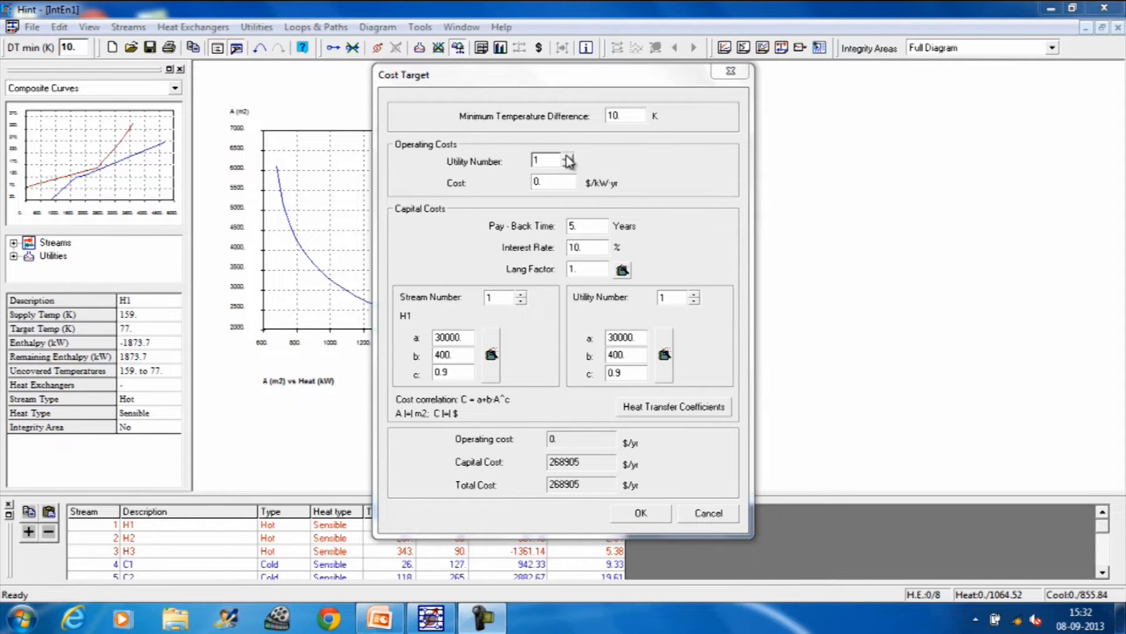
Step: Set the operating cost of utility 1 to 120 and utility 2 to 10 $/kW·yr, and accept the cost target
{"action": "left_click", "coordinate": [553, 179]}
{"action": "left_click_drag", "start_coordinate": [553, 178], "coordinate": [535, 179]}
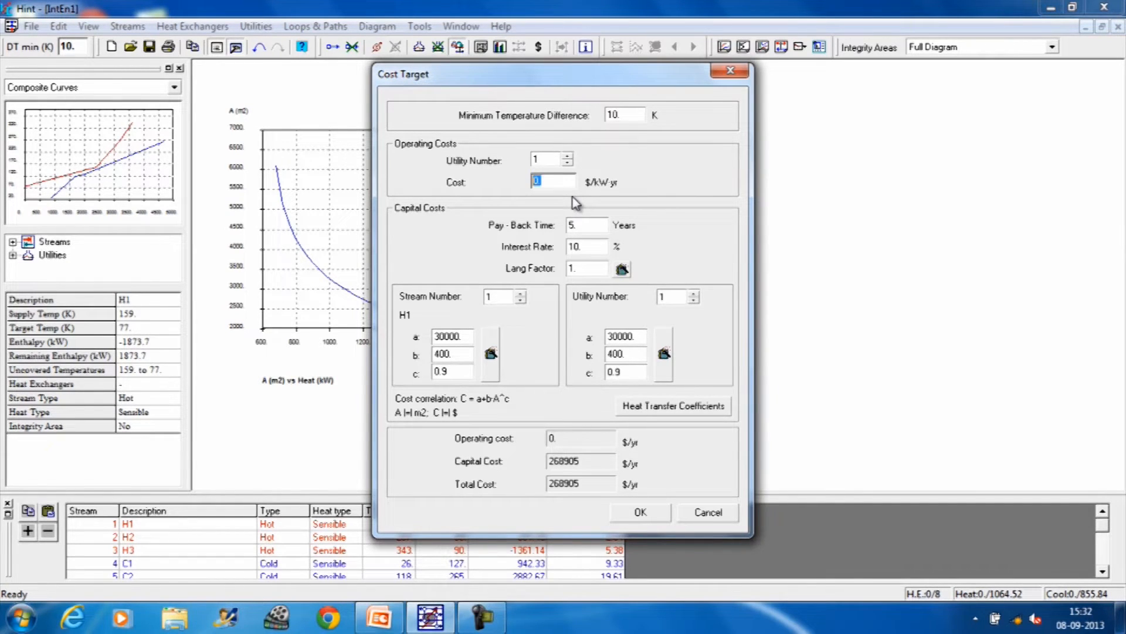
{"action": "type", "text": "120"}
{"action": "left_click", "coordinate": [567, 157]}
{"action": "double_click", "coordinate": [536, 182]}
{"action": "type", "text": "10"}
{"action": "left_click", "coordinate": [641, 513]}
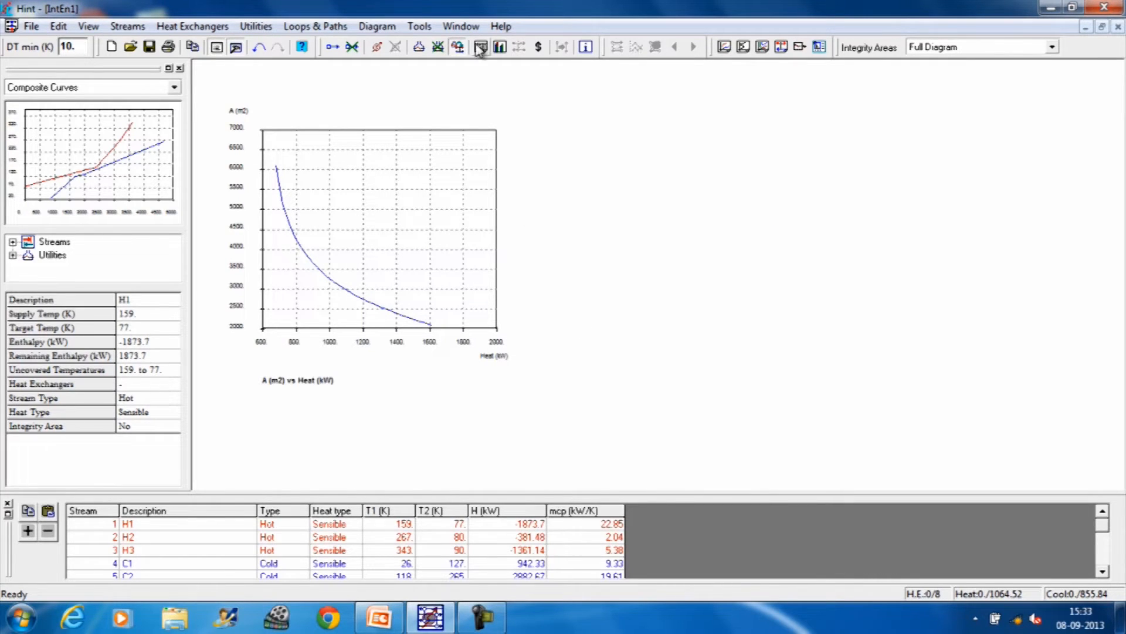
Step: Reopen the cost target to review the operating, capital and total costs, and close it
{"action": "left_click", "coordinate": [132, 29]}
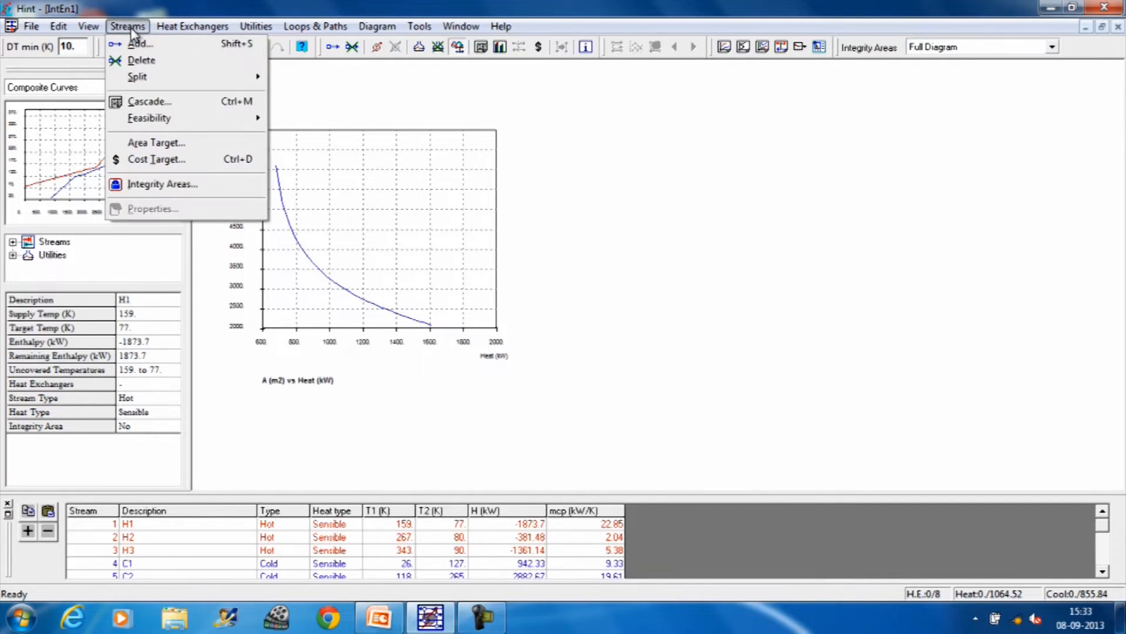
{"action": "left_click", "coordinate": [145, 159]}
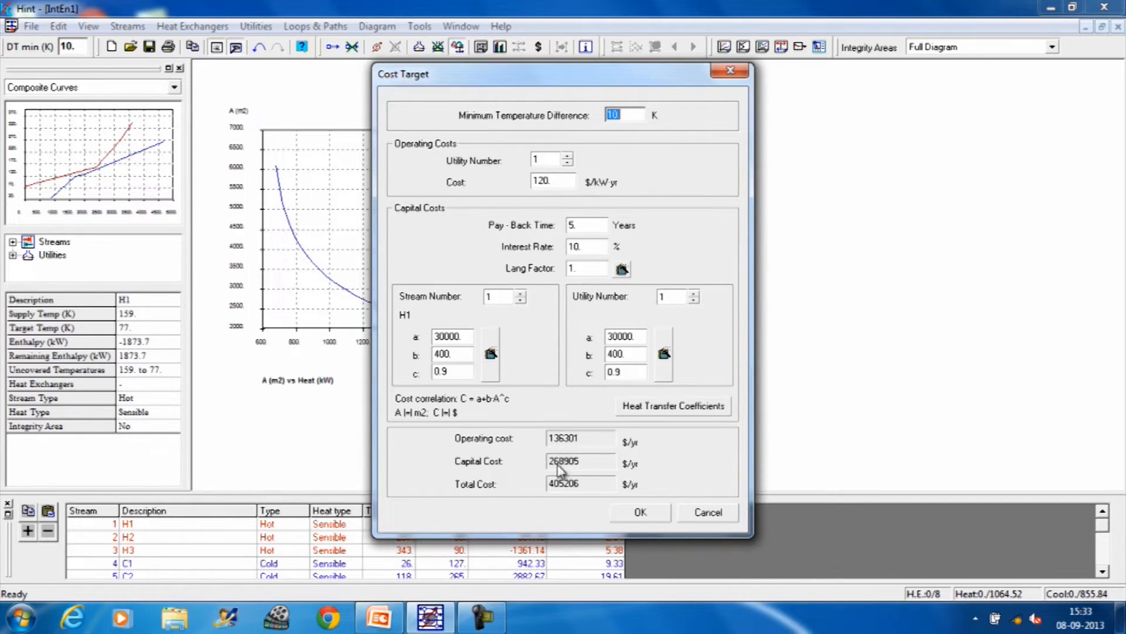
{"action": "left_click", "coordinate": [640, 513]}
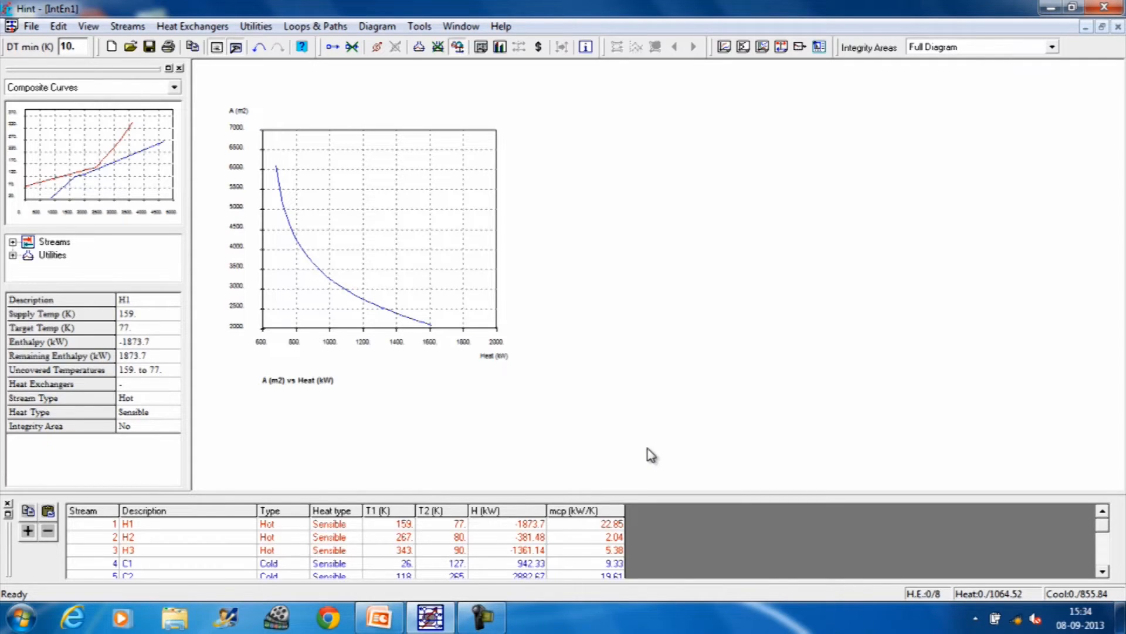
Step: Plot the energy targets against minimum temperature difference from 1 to 50 K using 50 points
{"action": "left_click", "coordinate": [375, 33]}
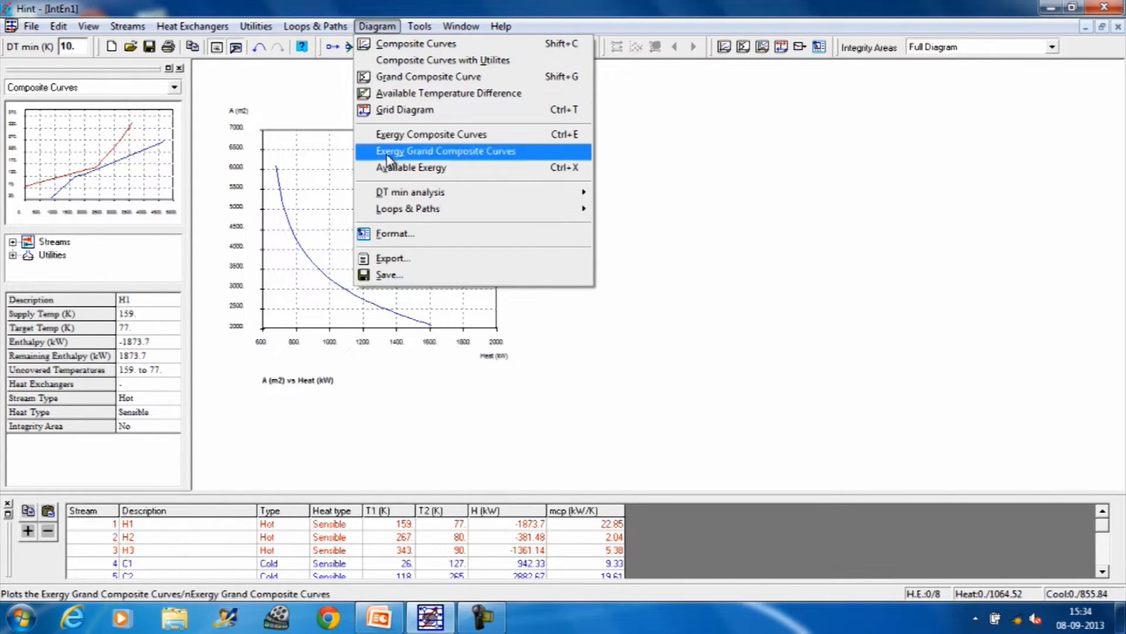
{"action": "mouse_move", "coordinate": [400, 196]}
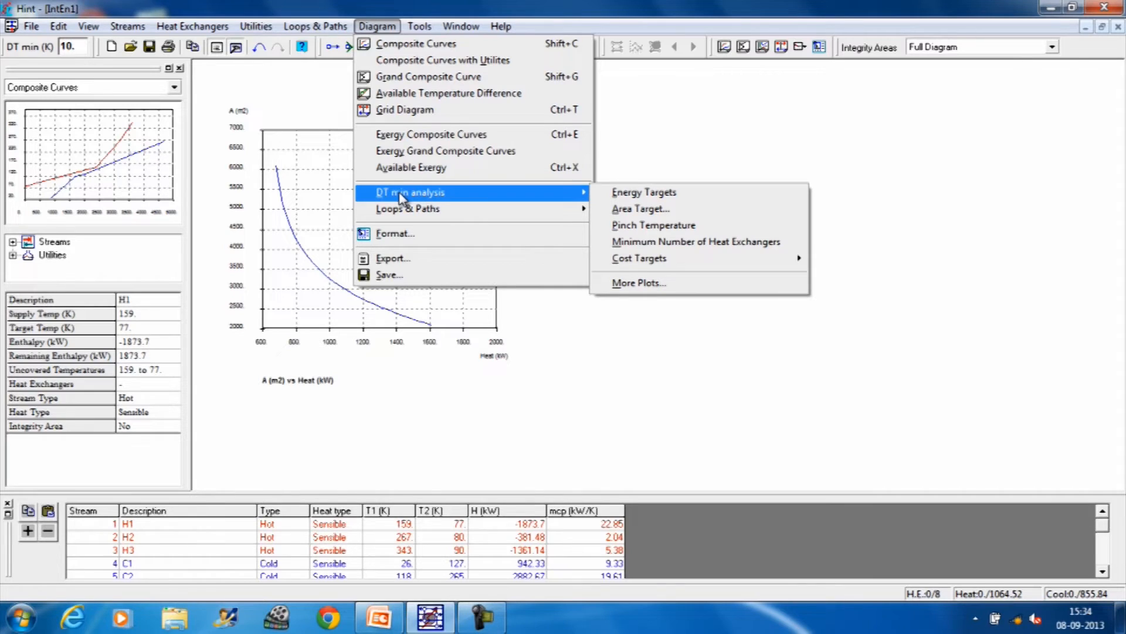
{"action": "left_click", "coordinate": [634, 196]}
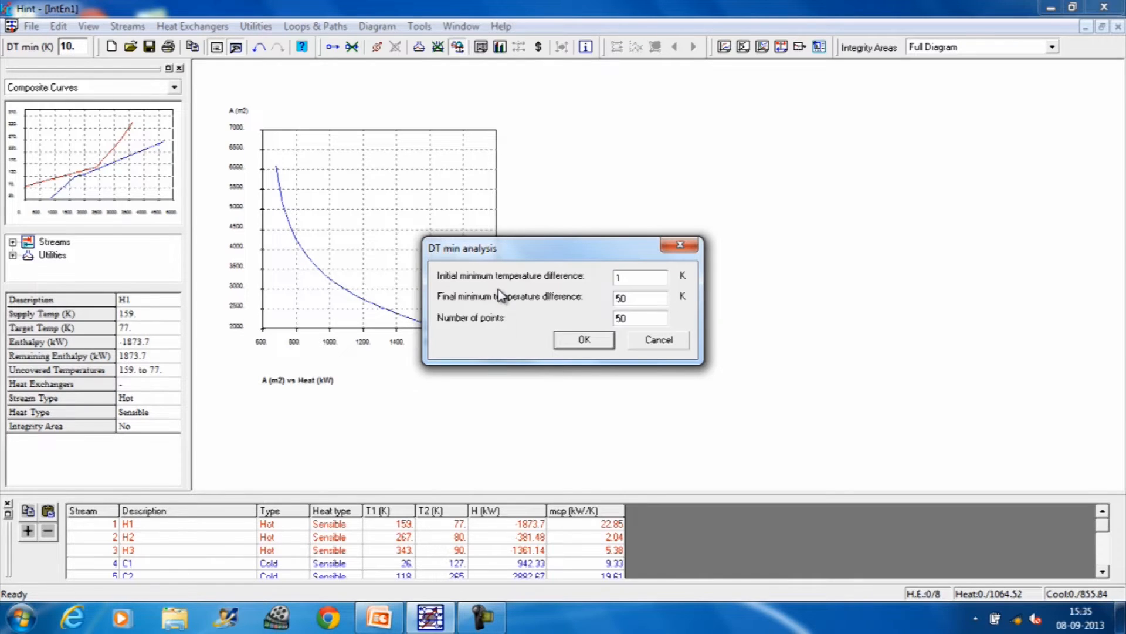
{"action": "left_click", "coordinate": [584, 340]}
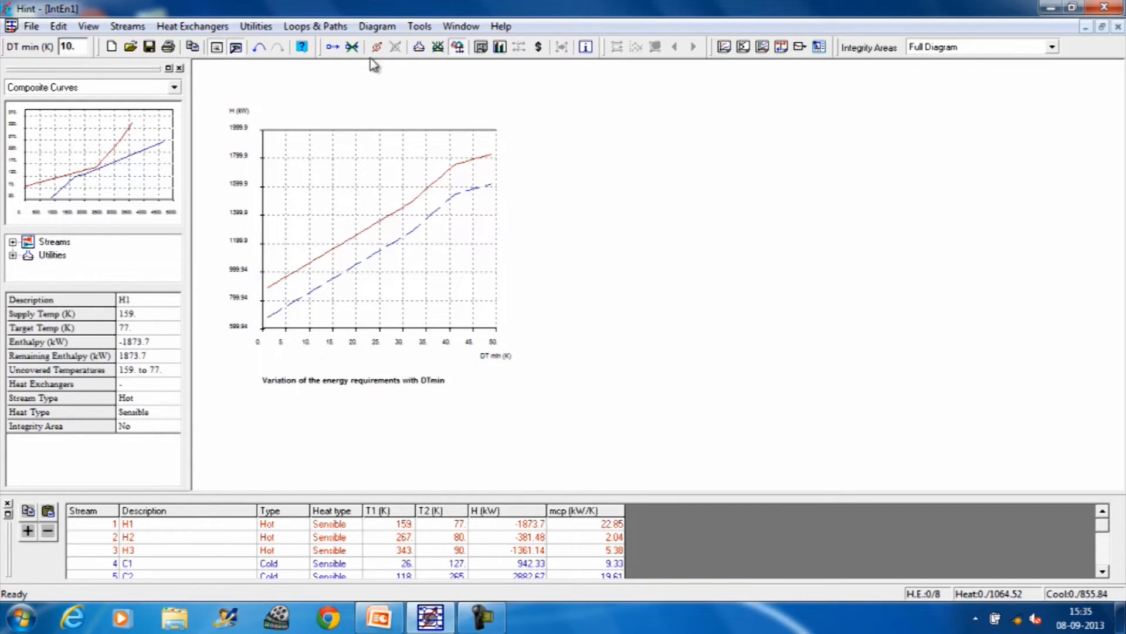
Step: Plot the area target against minimum temperature difference from 1 to 50 K with 50 points, keeping the given stream and utility coefficients
{"action": "left_click", "coordinate": [381, 31]}
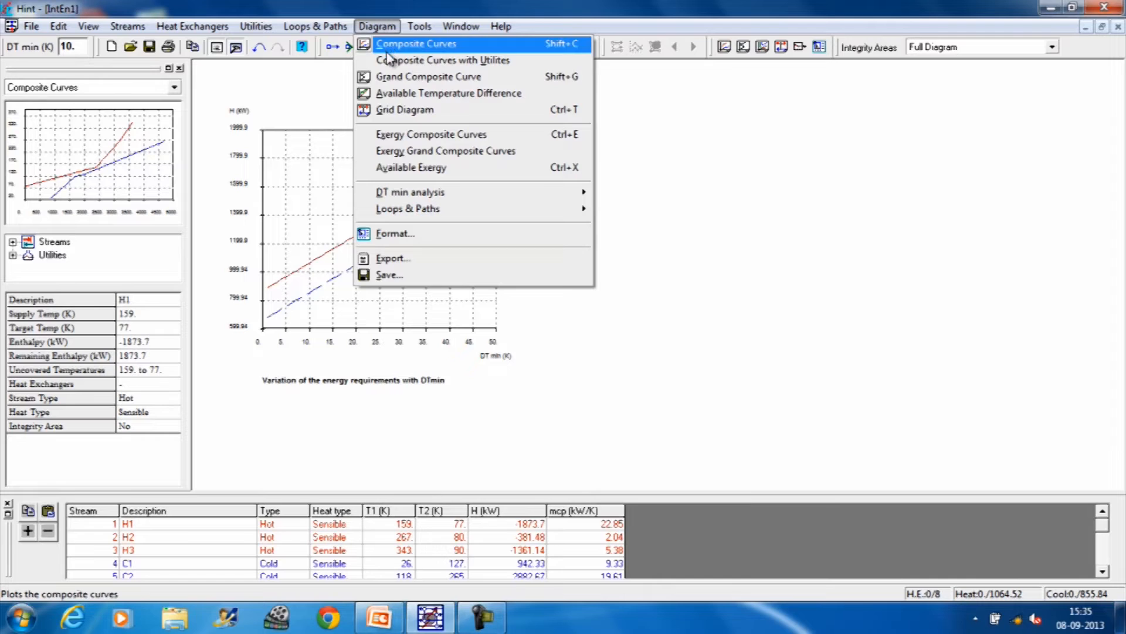
{"action": "mouse_move", "coordinate": [403, 194]}
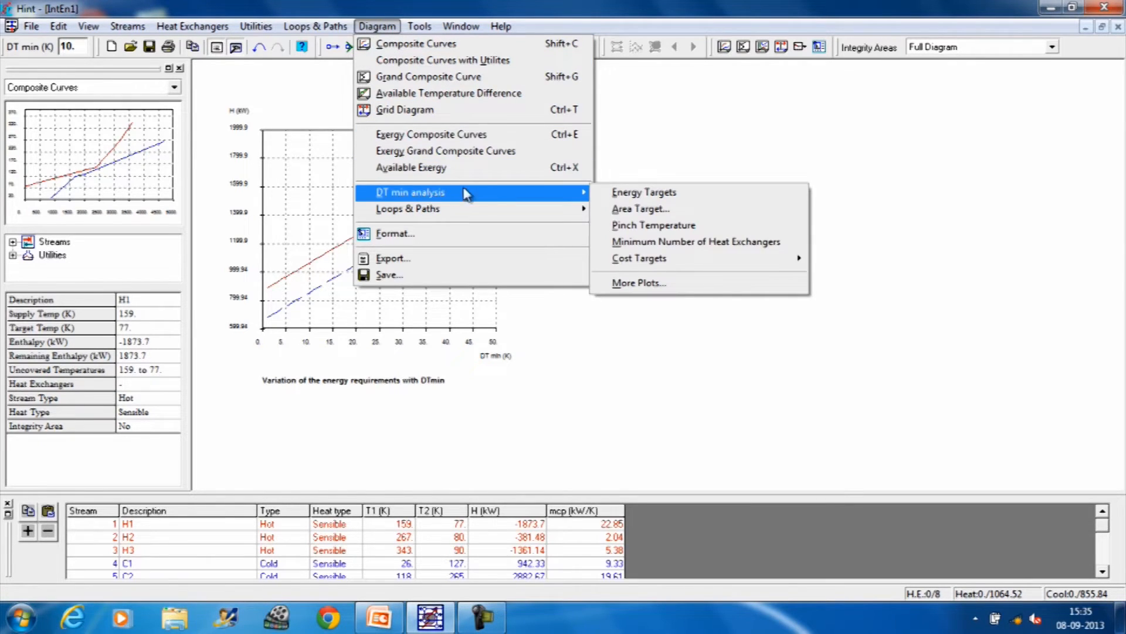
{"action": "left_click", "coordinate": [638, 211]}
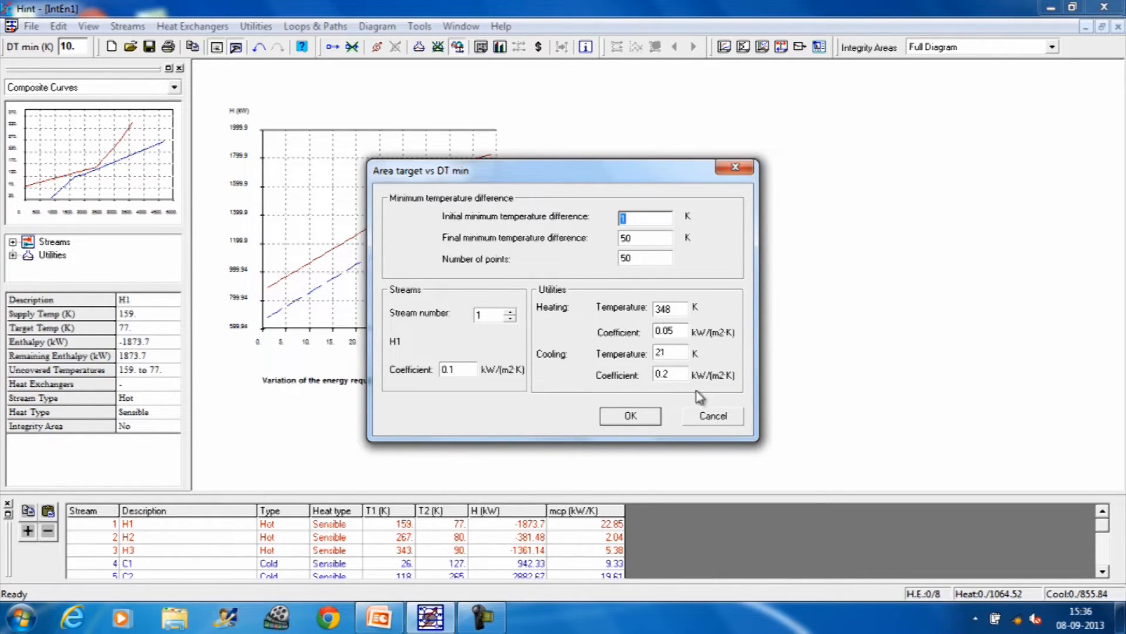
{"action": "left_click", "coordinate": [628, 418]}
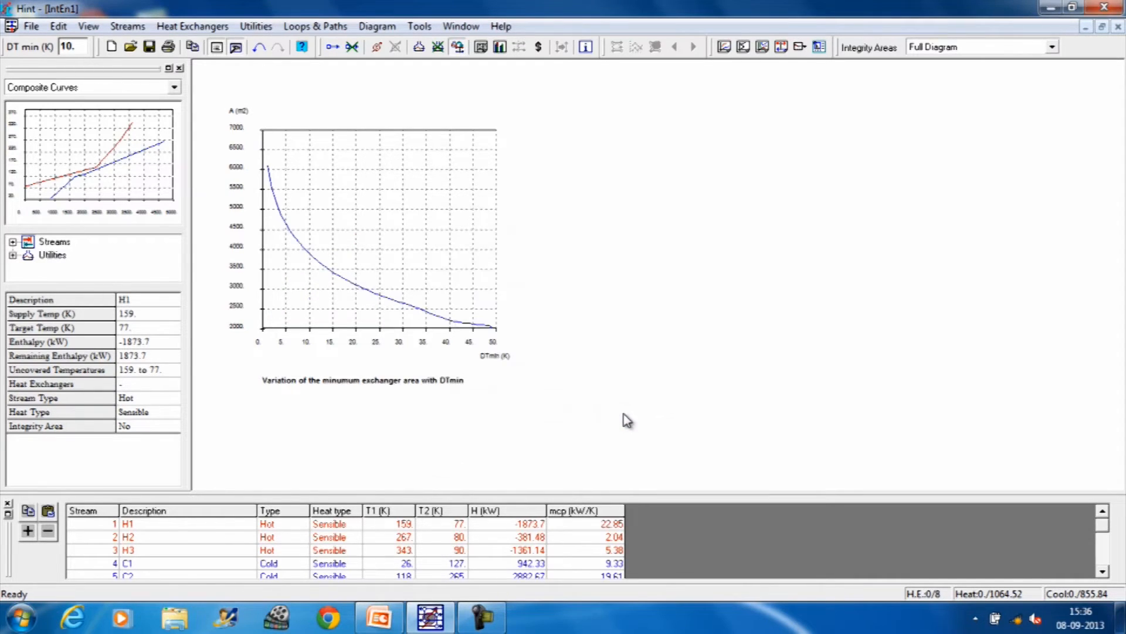
Step: Reopen the area target analysis against minimum temperature difference and replot it with the same settings
{"action": "left_click", "coordinate": [386, 28]}
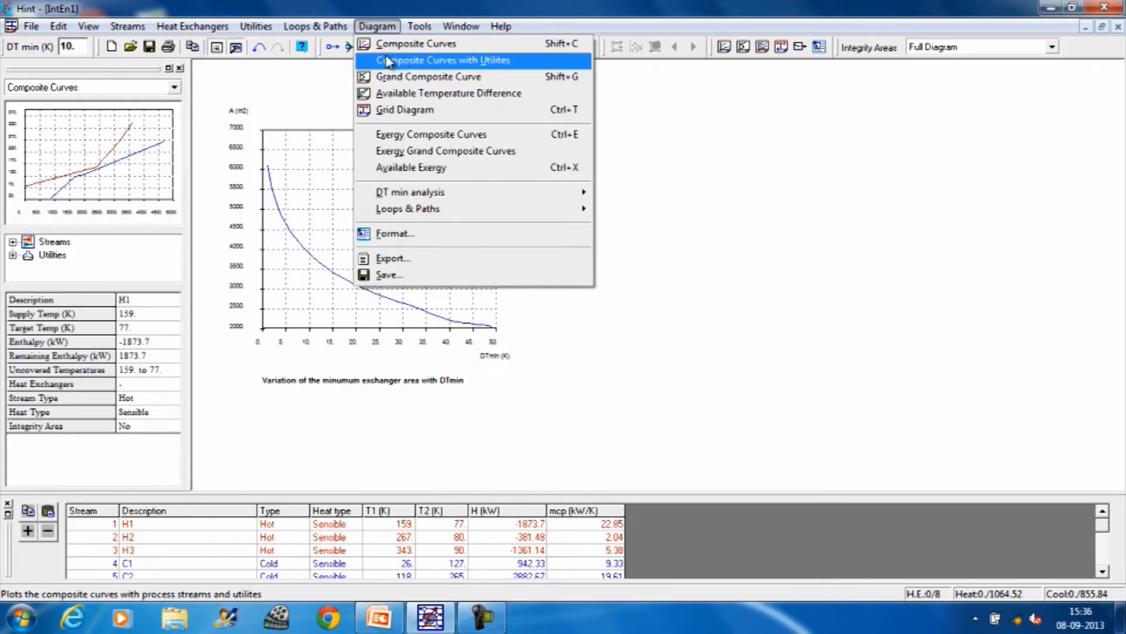
{"action": "mouse_move", "coordinate": [410, 199]}
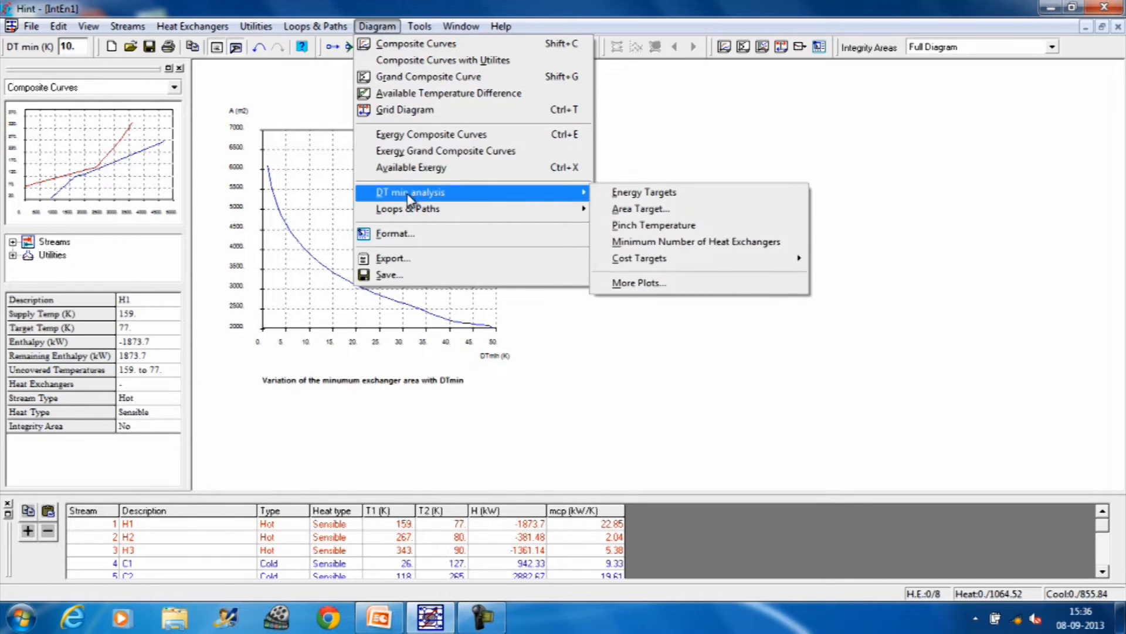
{"action": "left_click", "coordinate": [628, 209]}
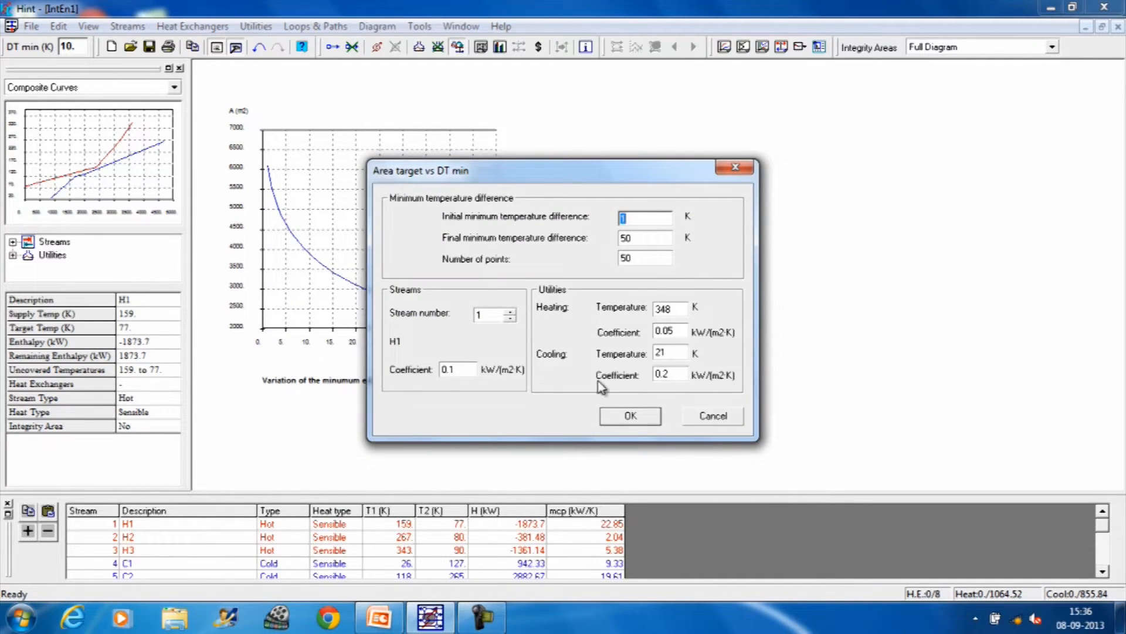
{"action": "left_click", "coordinate": [631, 416]}
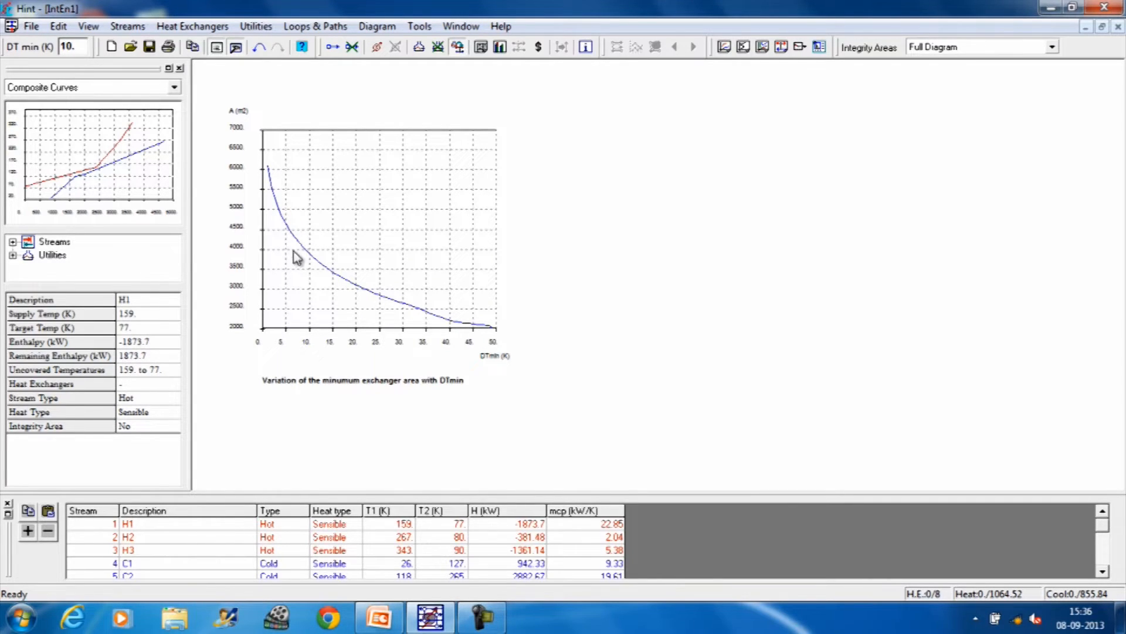
Step: Plot the pinch temperature against minimum temperature difference from 1 to 50 K using 50 points
{"action": "left_click", "coordinate": [385, 27]}
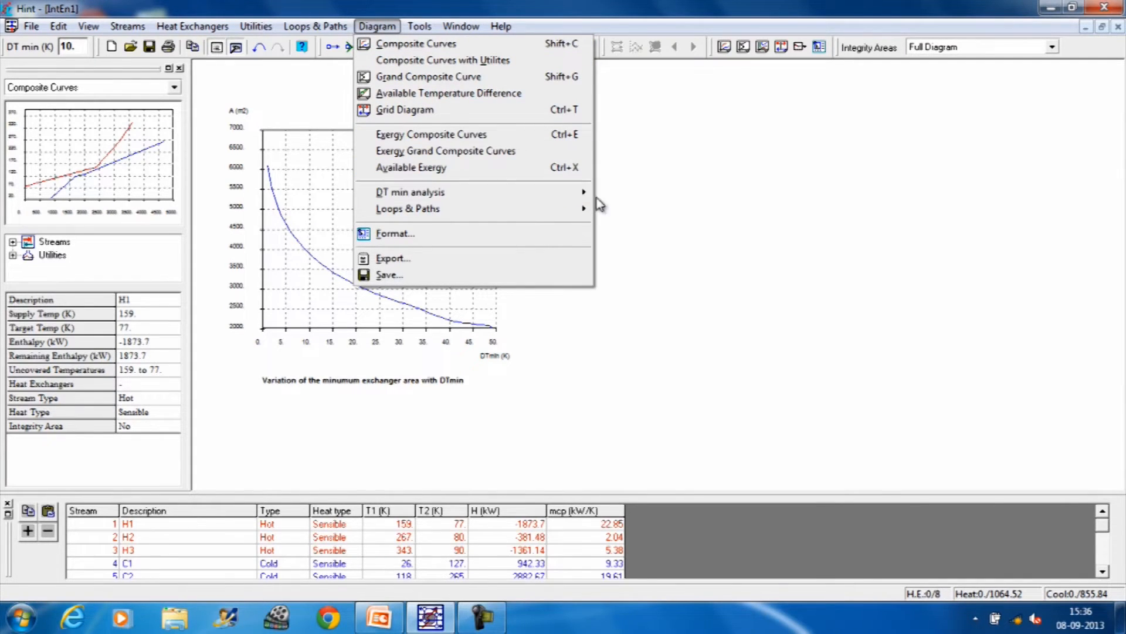
{"action": "mouse_move", "coordinate": [581, 192]}
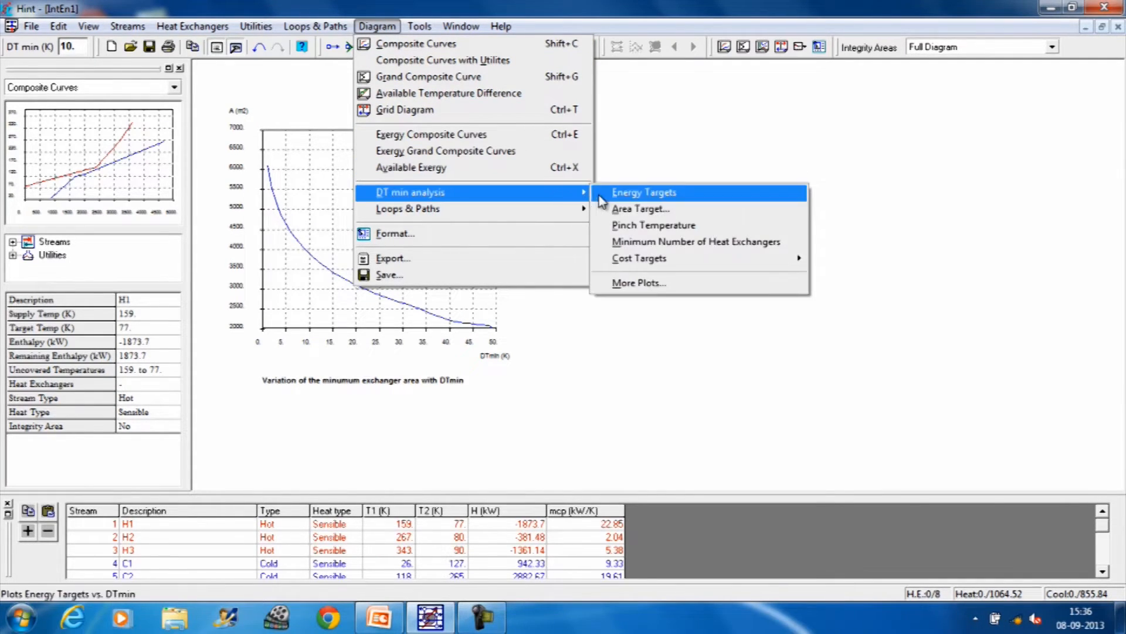
{"action": "left_click", "coordinate": [633, 227]}
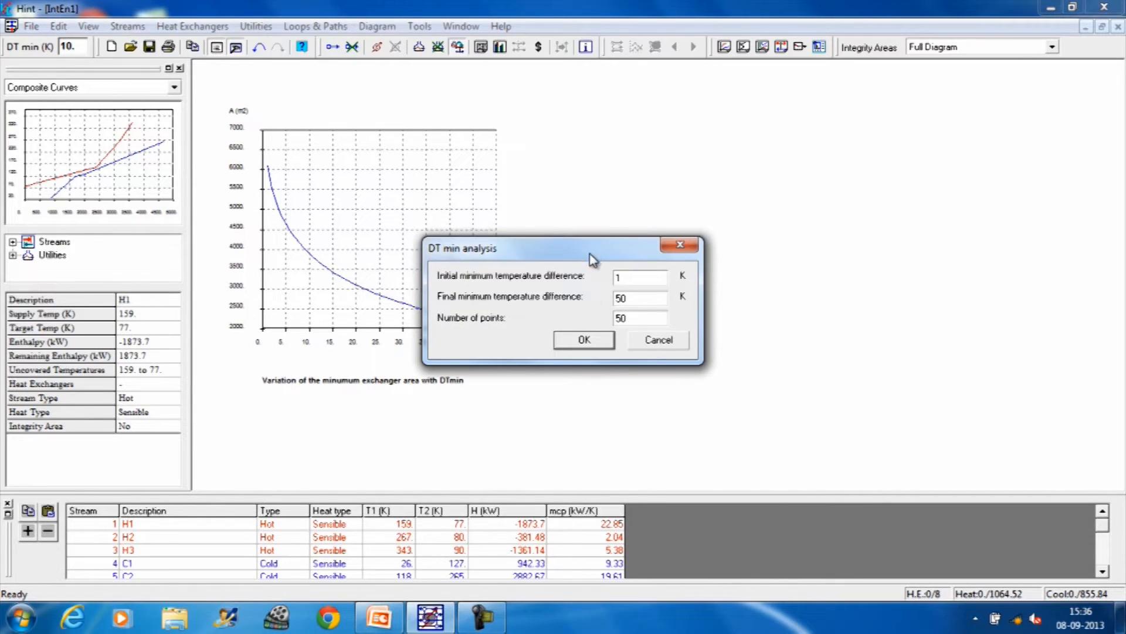
{"action": "left_click", "coordinate": [583, 341]}
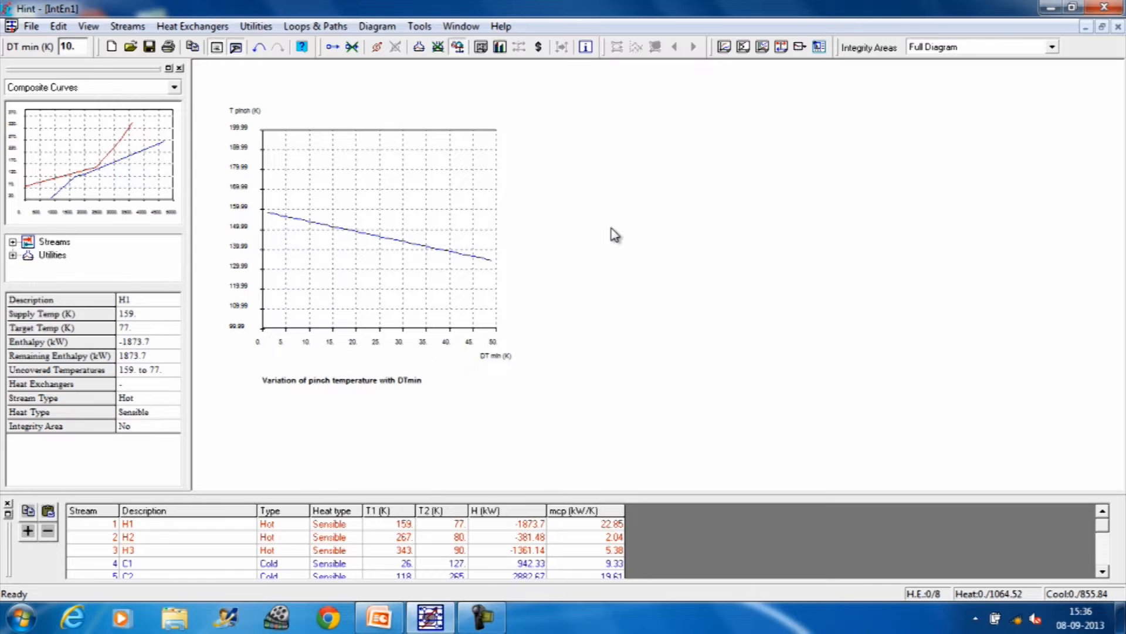
Step: Plot the minimum number of heat exchangers against minimum temperature difference from 1 to 50 K using 50 points
{"action": "left_click", "coordinate": [392, 27]}
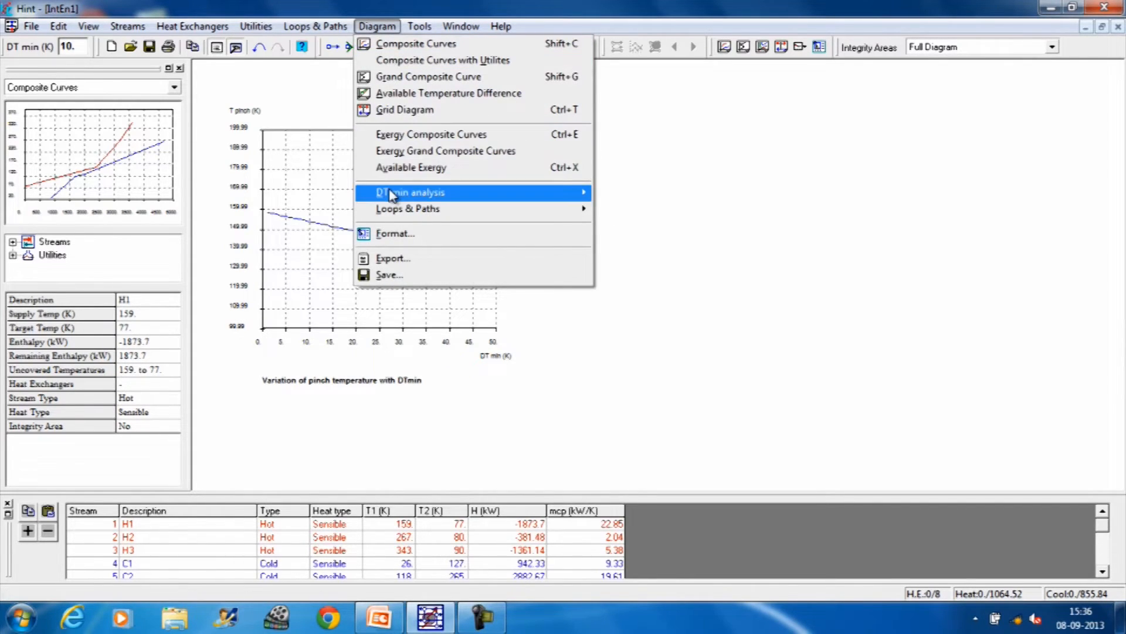
{"action": "mouse_move", "coordinate": [393, 193]}
{"action": "left_click", "coordinate": [572, 194]}
{"action": "mouse_move", "coordinate": [585, 194]}
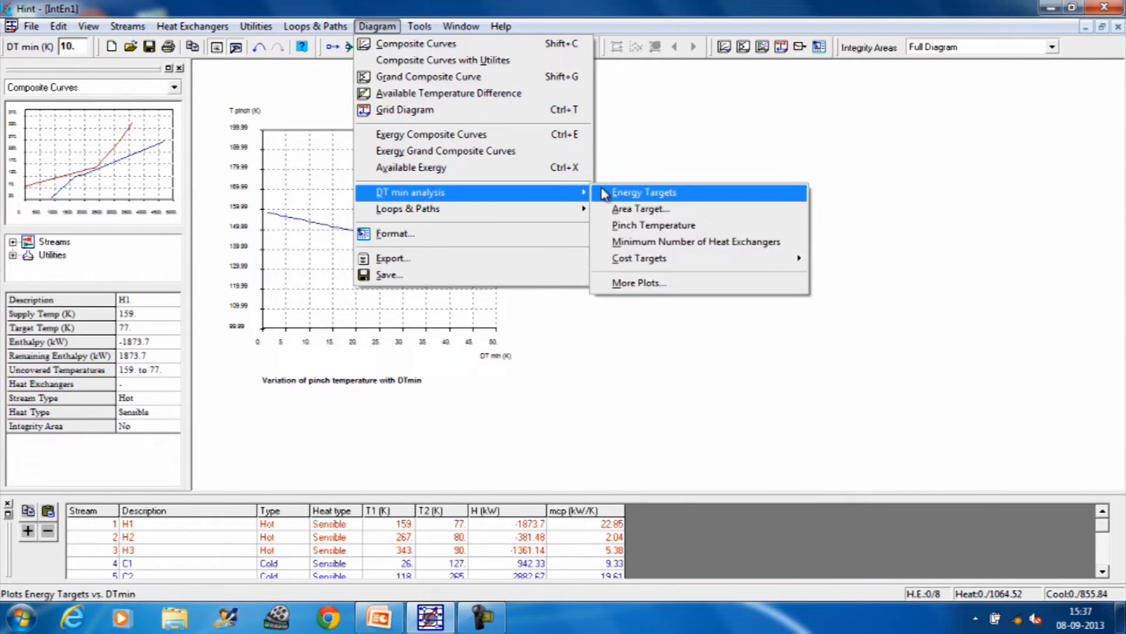
{"action": "left_click", "coordinate": [626, 246]}
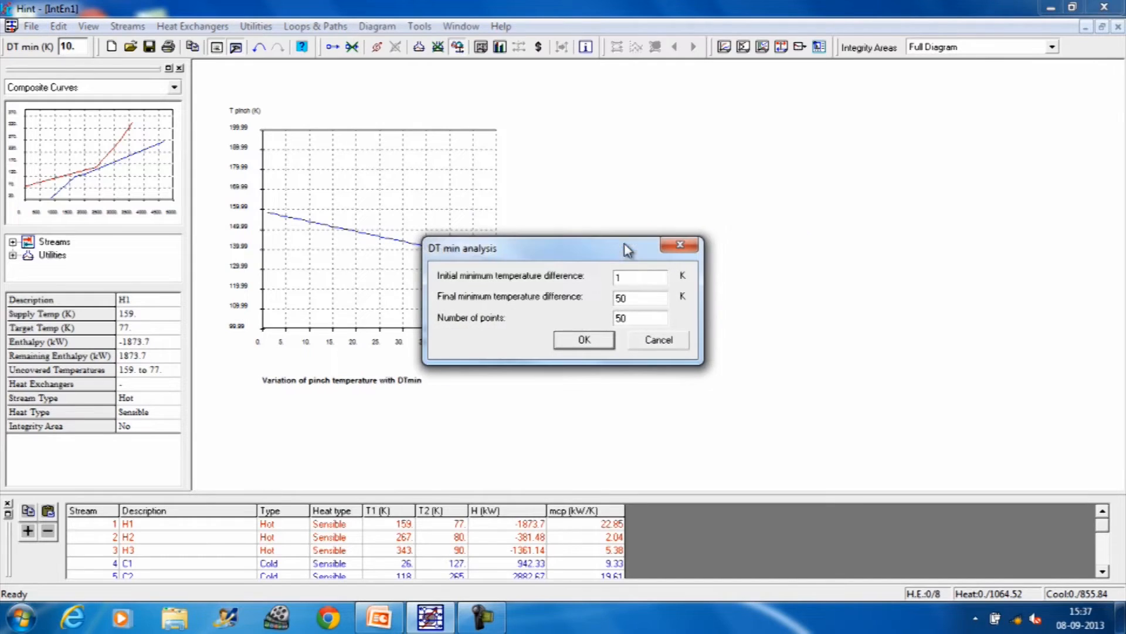
{"action": "left_click", "coordinate": [580, 337]}
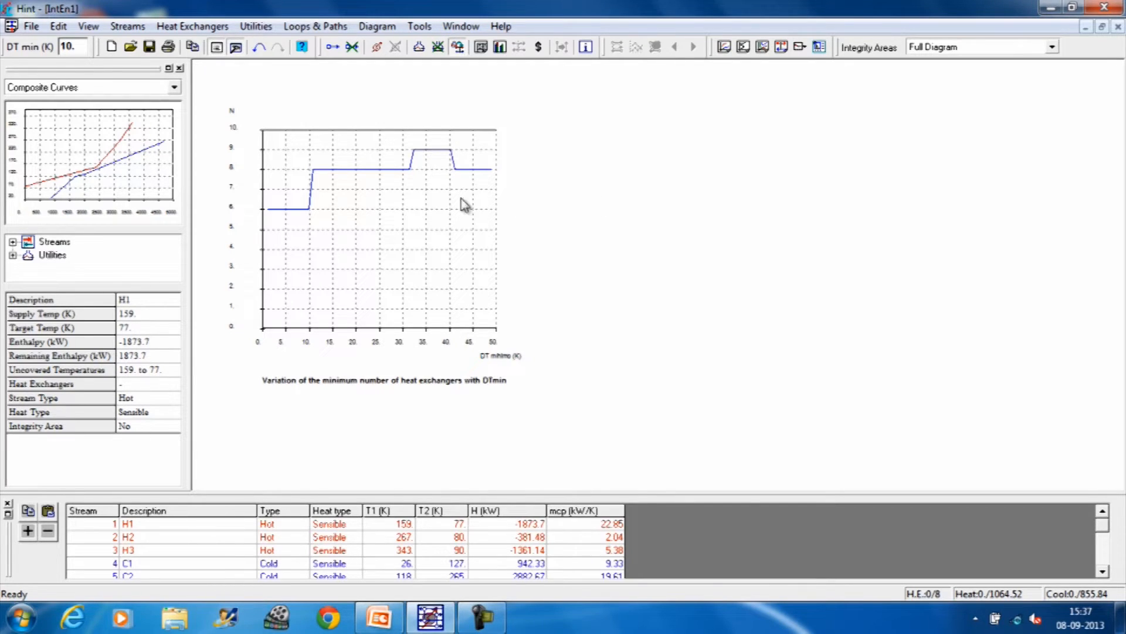
Step: Plot the operating cost against minimum temperature difference from 1 to 50 K, with heating and cooling costs of 50 $/kW·yr
{"action": "left_click", "coordinate": [381, 26]}
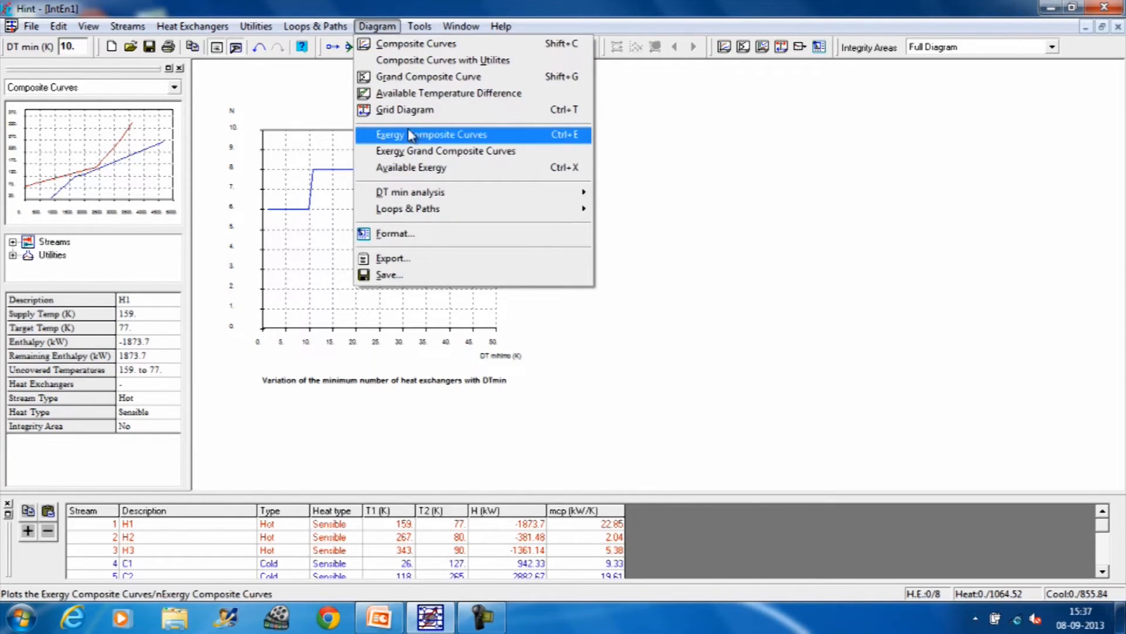
{"action": "mouse_move", "coordinate": [464, 197]}
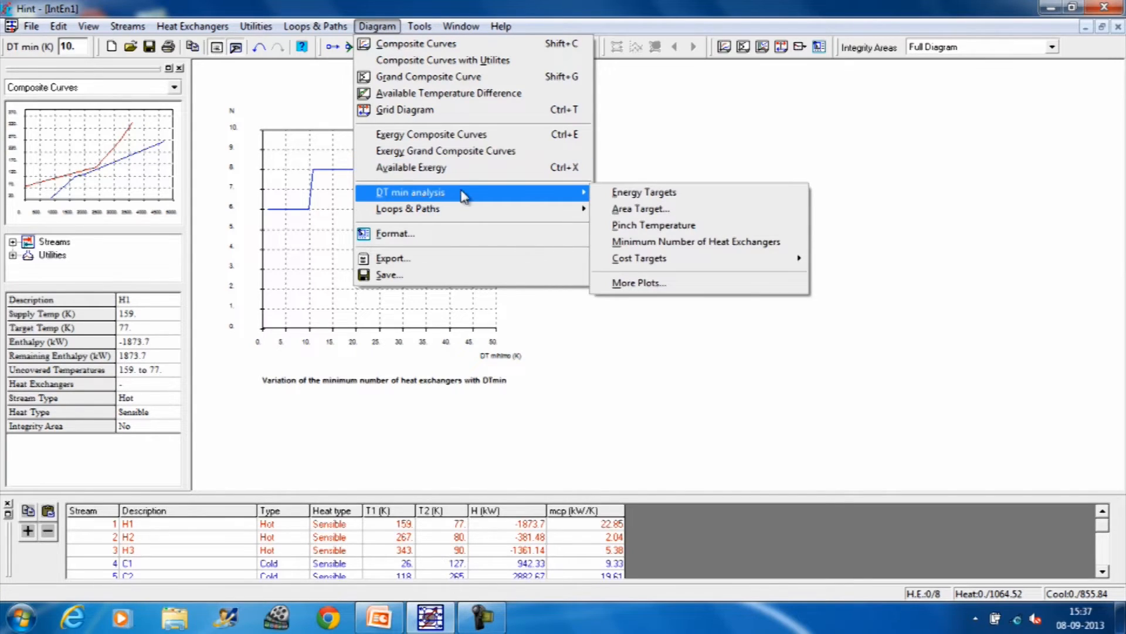
{"action": "mouse_move", "coordinate": [634, 264]}
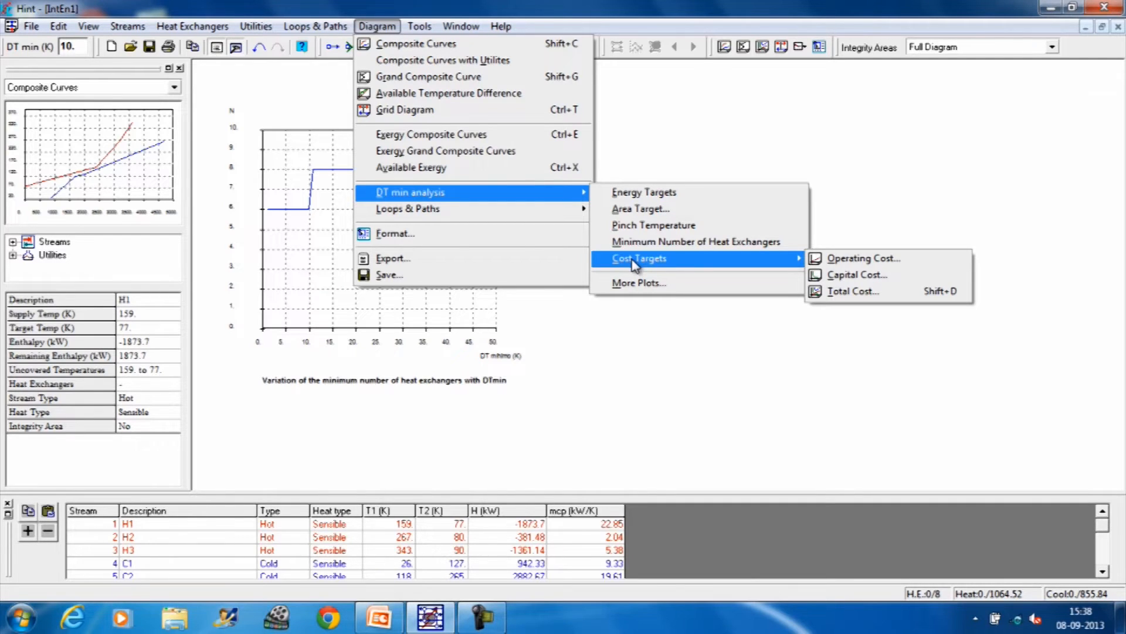
{"action": "left_click", "coordinate": [835, 263]}
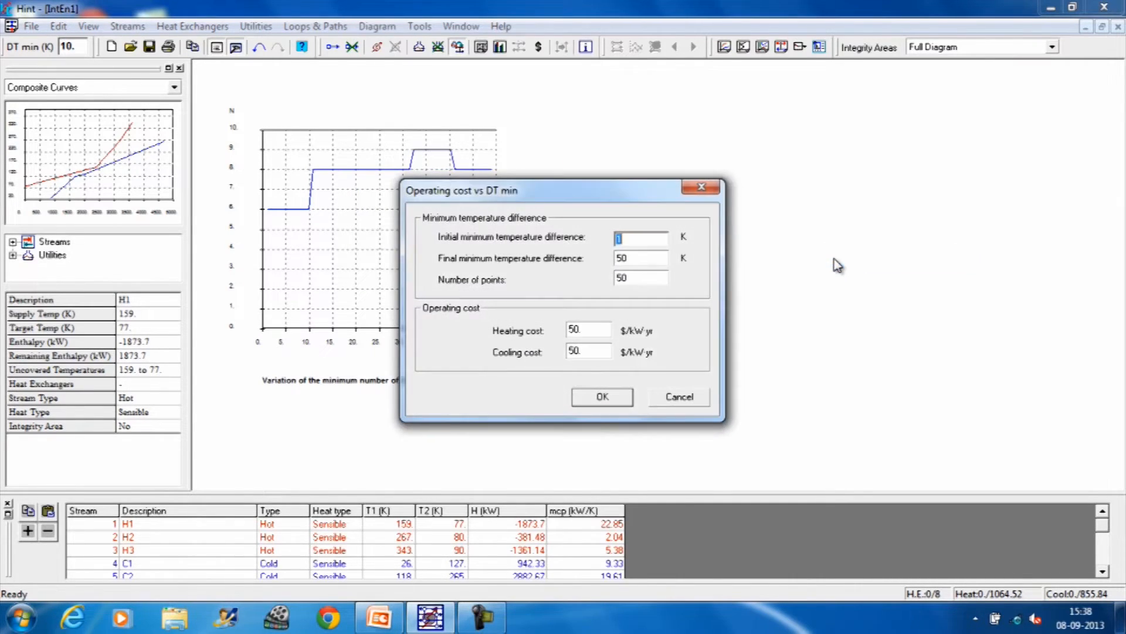
{"action": "left_click", "coordinate": [604, 398]}
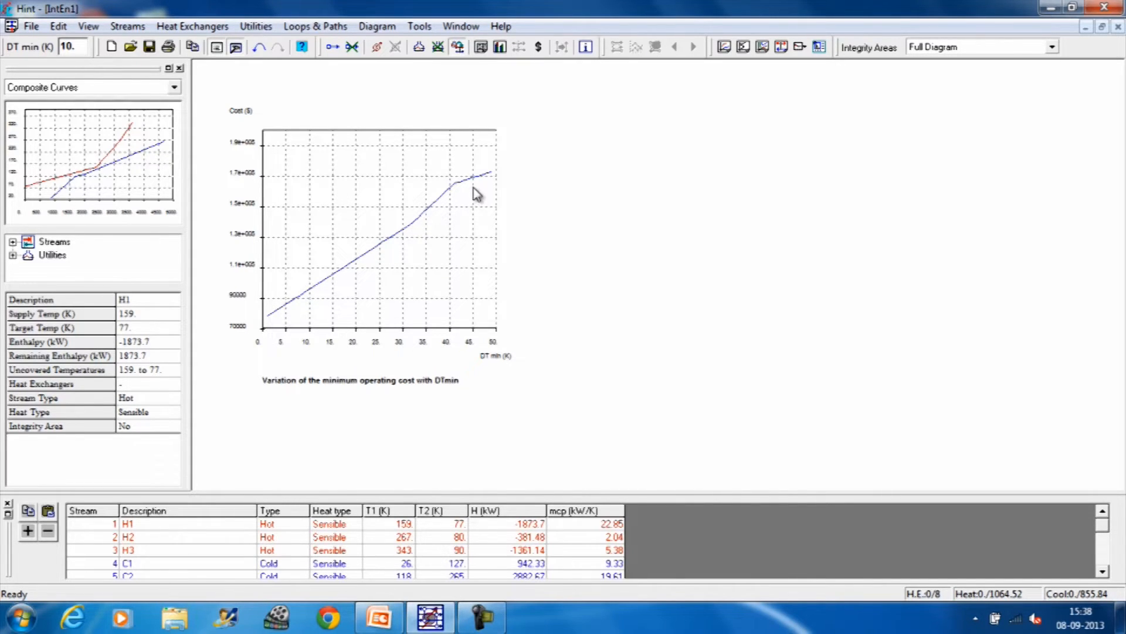
Step: In the capital cost analysis against DT min, set the heating utility coefficients to a = 30000, b = 400 and c = 0.9
{"action": "left_click", "coordinate": [378, 27]}
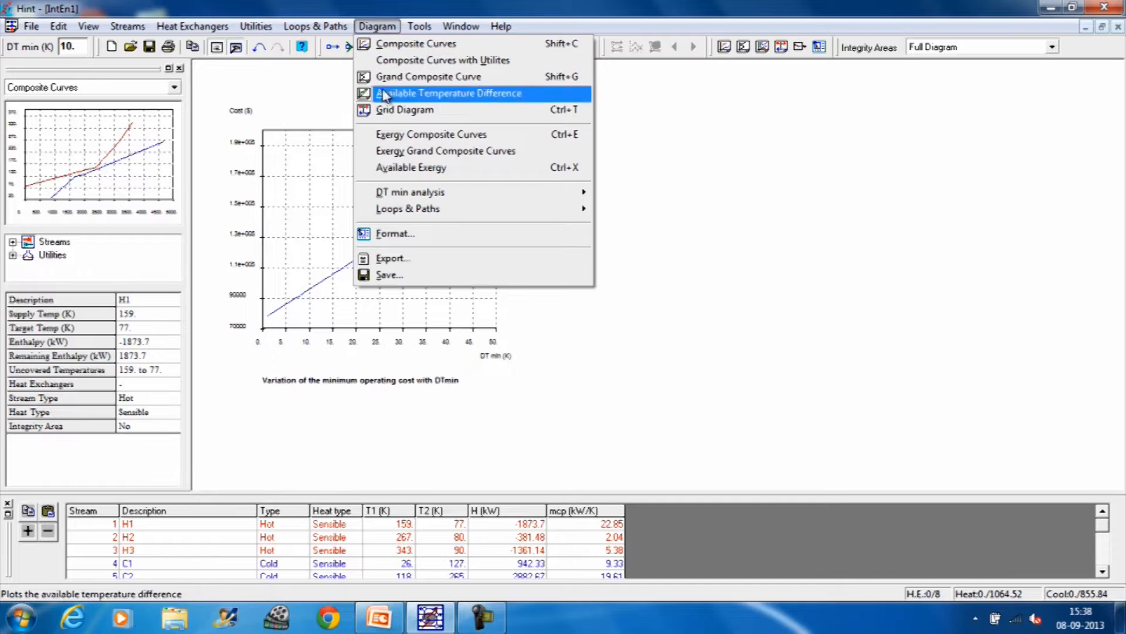
{"action": "mouse_move", "coordinate": [469, 192]}
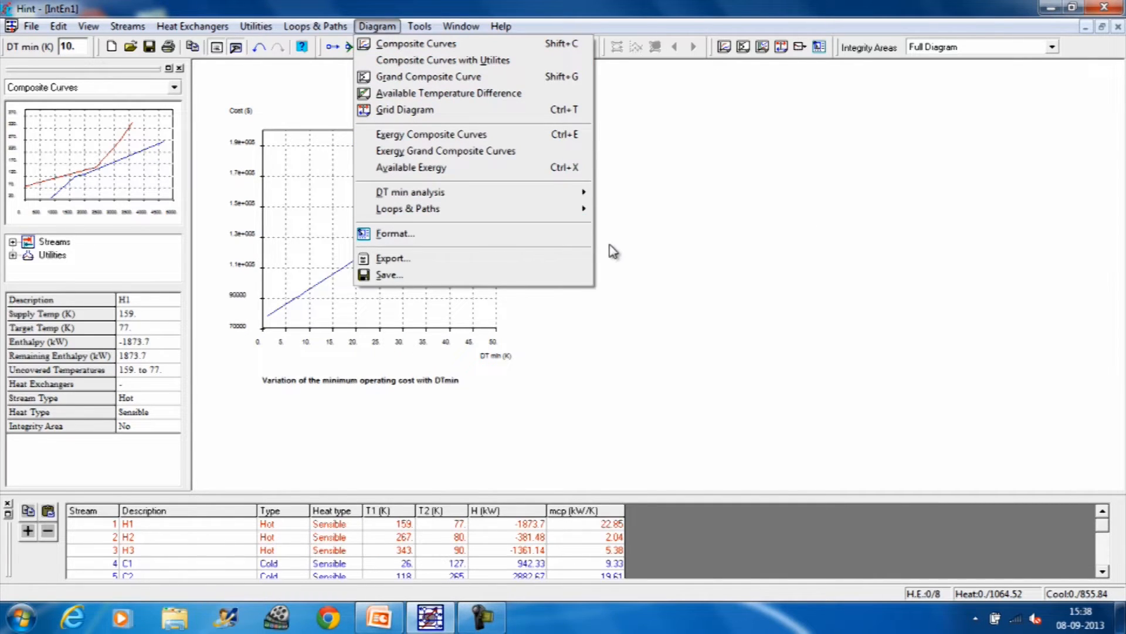
{"action": "mouse_move", "coordinate": [592, 192]}
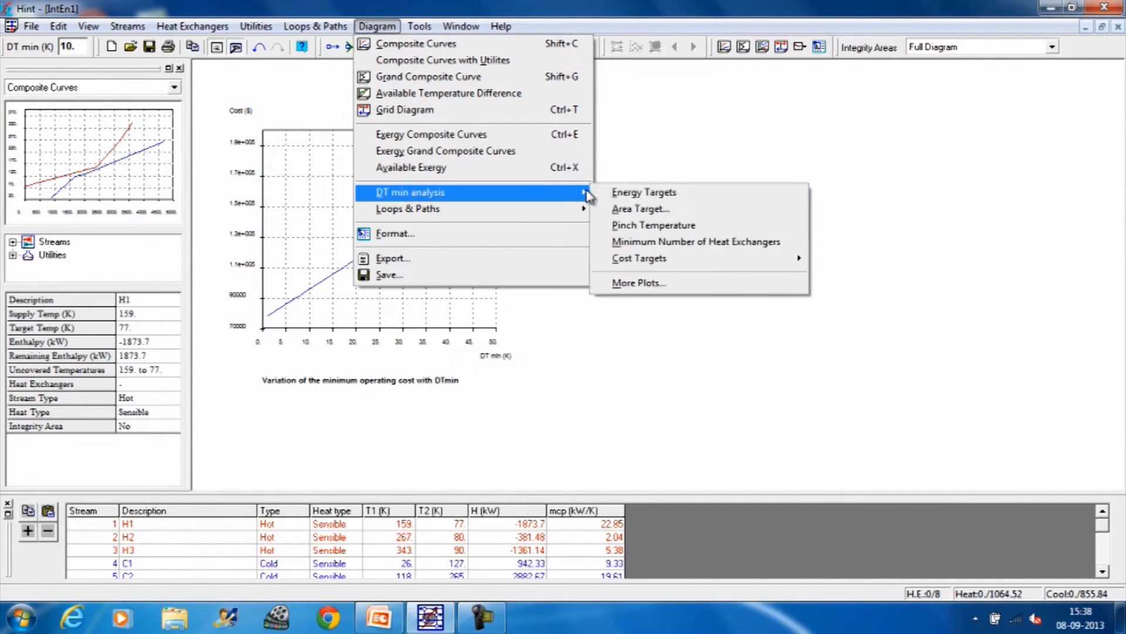
{"action": "mouse_move", "coordinate": [639, 265]}
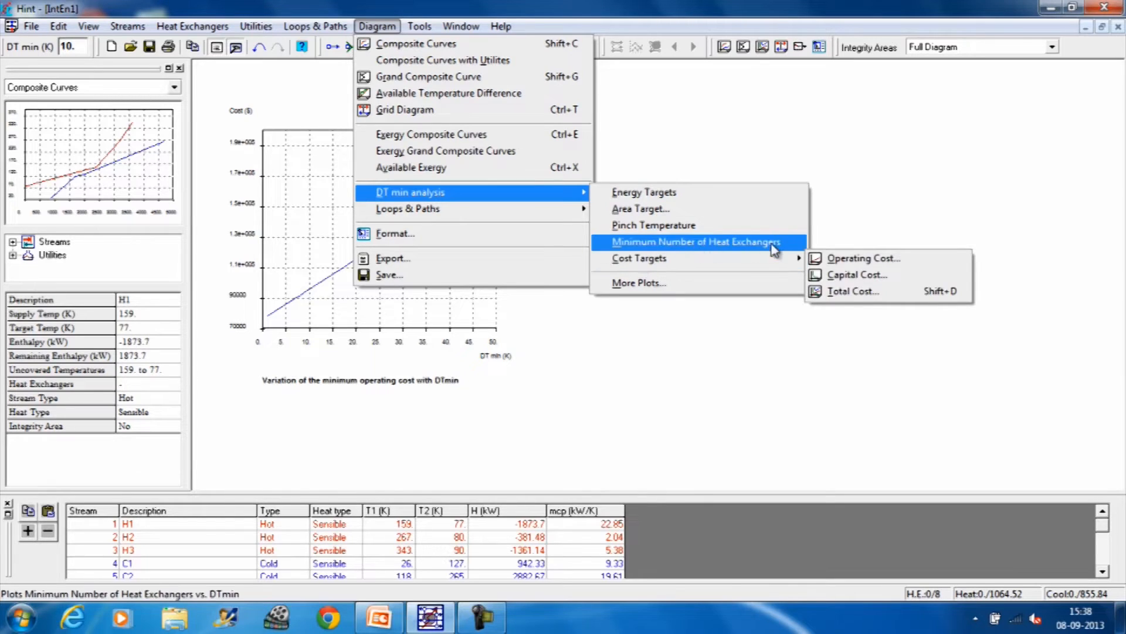
{"action": "left_click", "coordinate": [831, 275]}
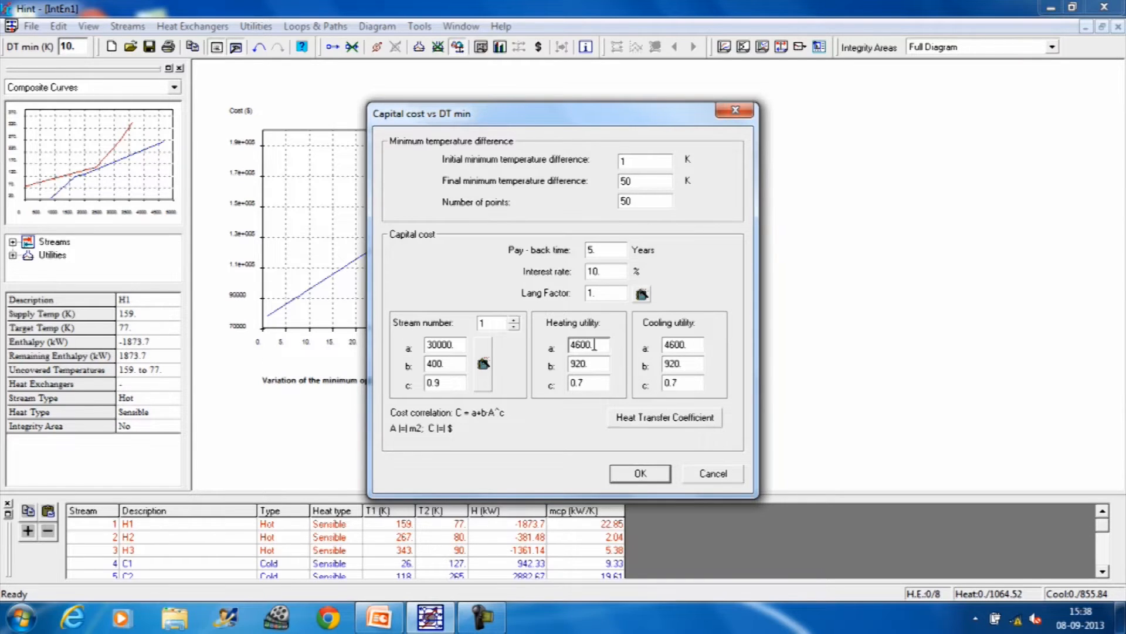
{"action": "left_click_drag", "start_coordinate": [594, 345], "coordinate": [564, 346]}
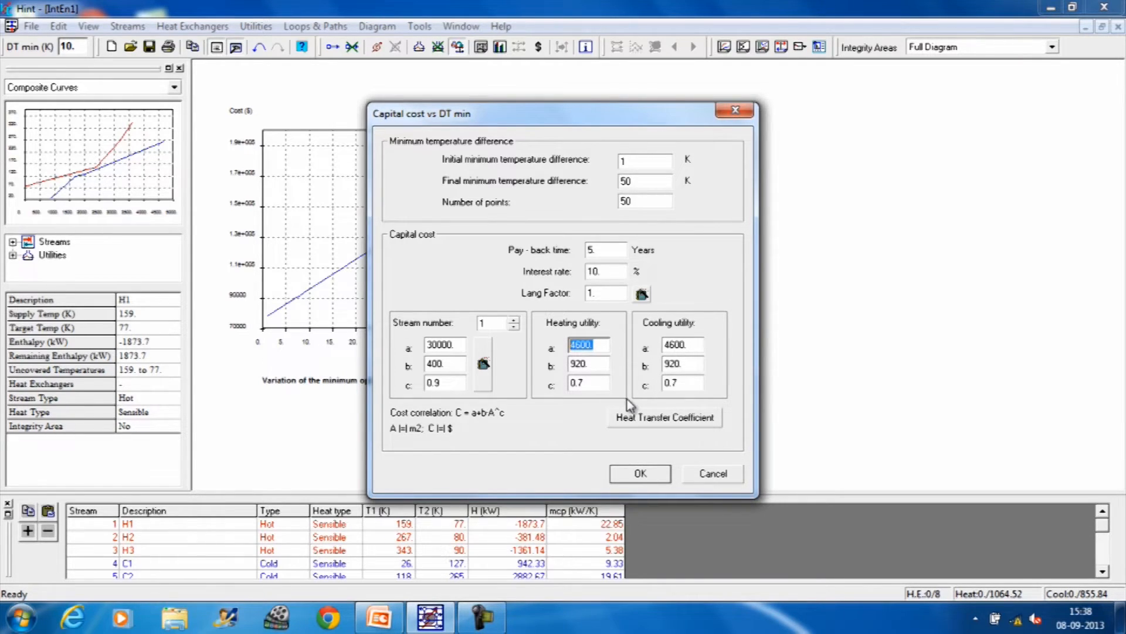
{"action": "type", "text": "30000"}
{"action": "left_click", "coordinate": [594, 363]}
{"action": "left_click_drag", "start_coordinate": [594, 363], "coordinate": [563, 364]}
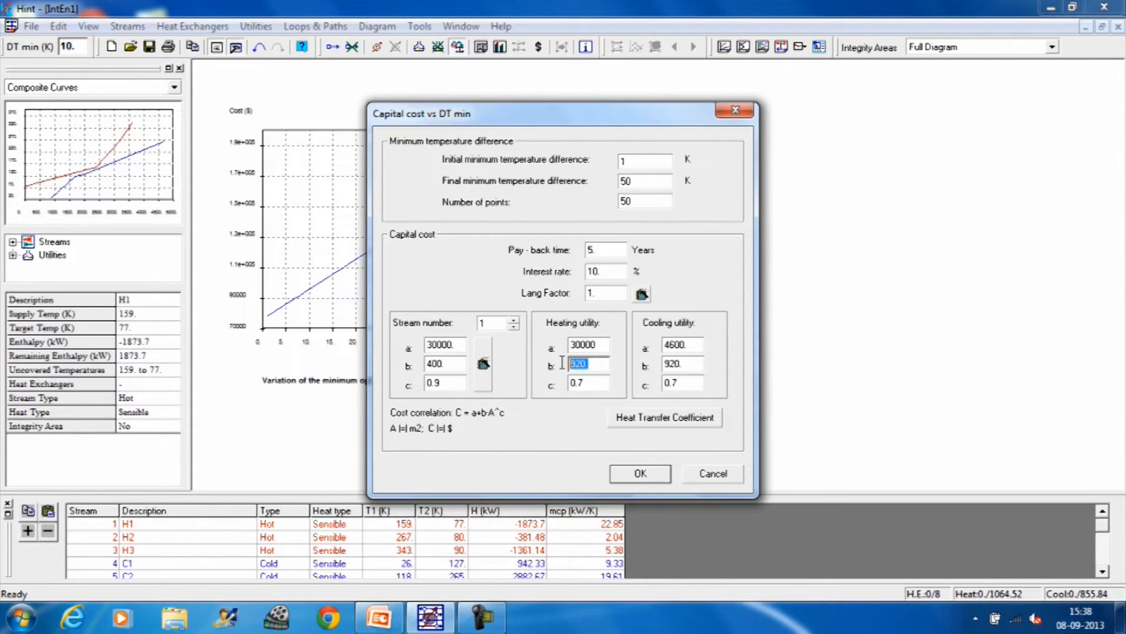
{"action": "type", "text": "400"}
{"action": "left_click_drag", "start_coordinate": [588, 382], "coordinate": [570, 384]}
{"action": "type", "text": "1"}
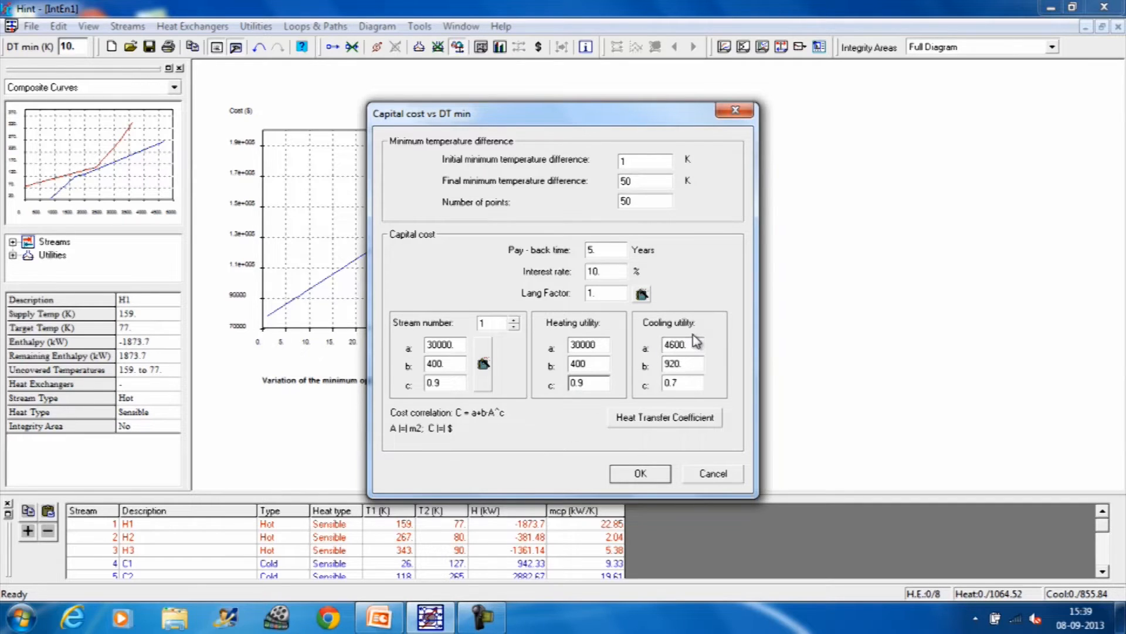
Step: Set the cooling utility coefficients to a = 30000, b = 400 and c = 0.9, and plot the capital cost against DT min
{"action": "left_click_drag", "start_coordinate": [692, 349], "coordinate": [662, 346]}
{"action": "type", "text": "3"}
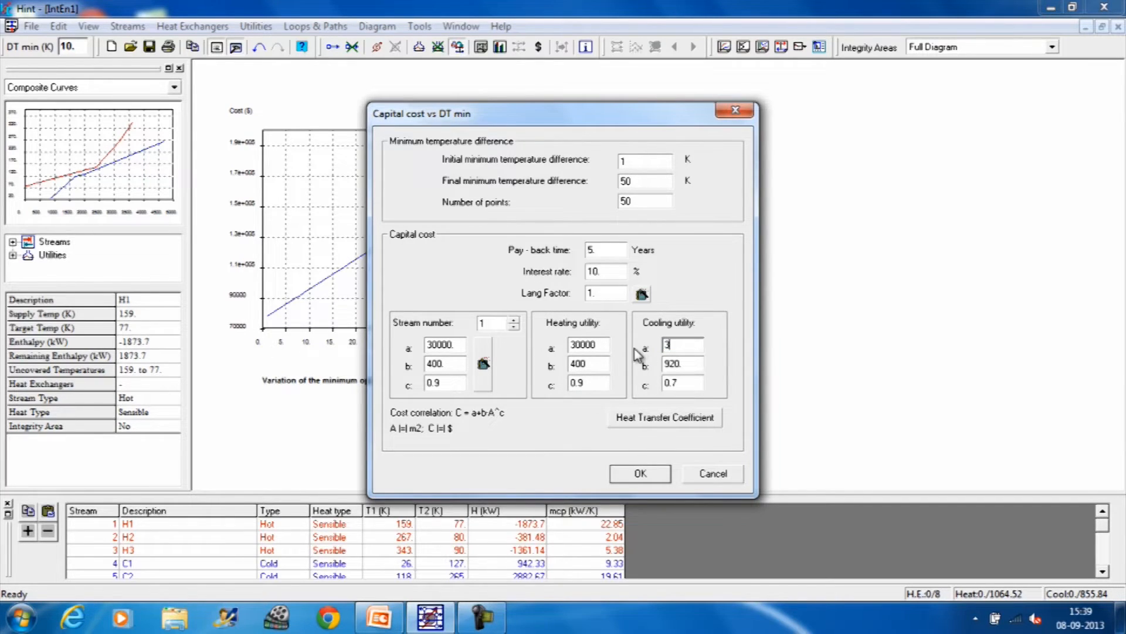
{"action": "type", "text": "0000"}
{"action": "left_click_drag", "start_coordinate": [692, 364], "coordinate": [663, 365]}
{"action": "type", "text": "40"}
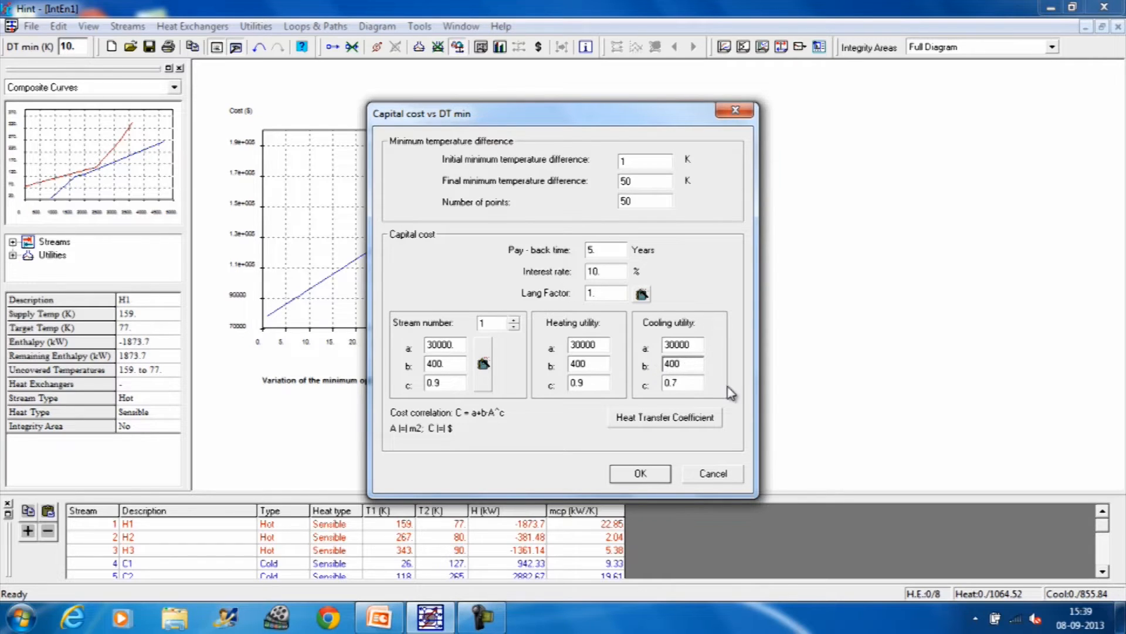
{"action": "left_click_drag", "start_coordinate": [701, 383], "coordinate": [648, 385]}
{"action": "type", "text": "0.9"}
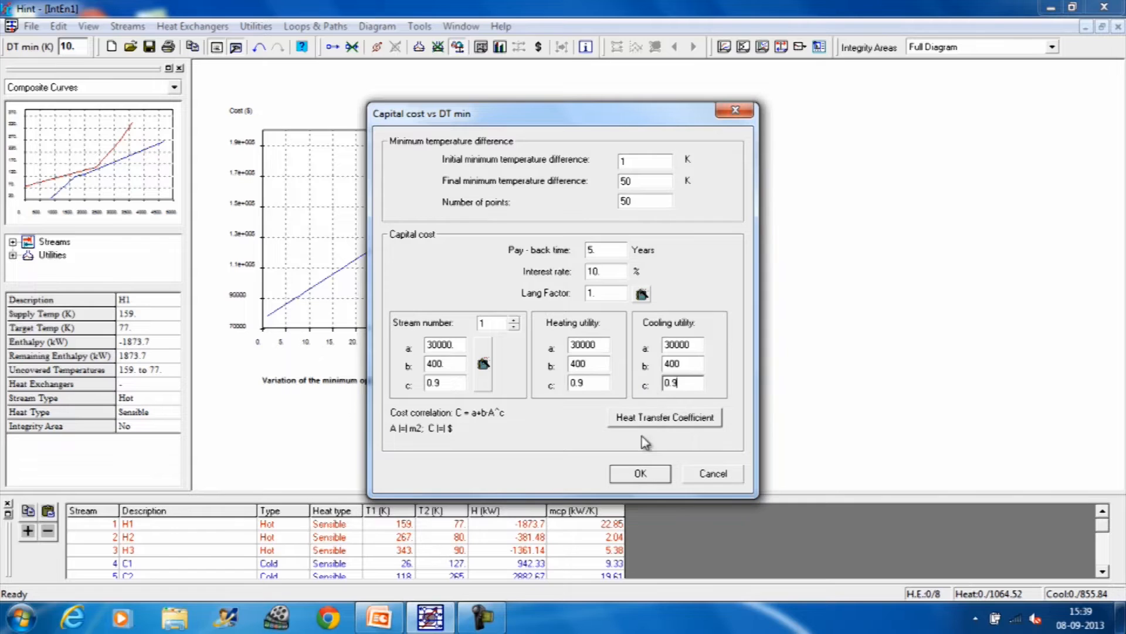
{"action": "left_click", "coordinate": [641, 477]}
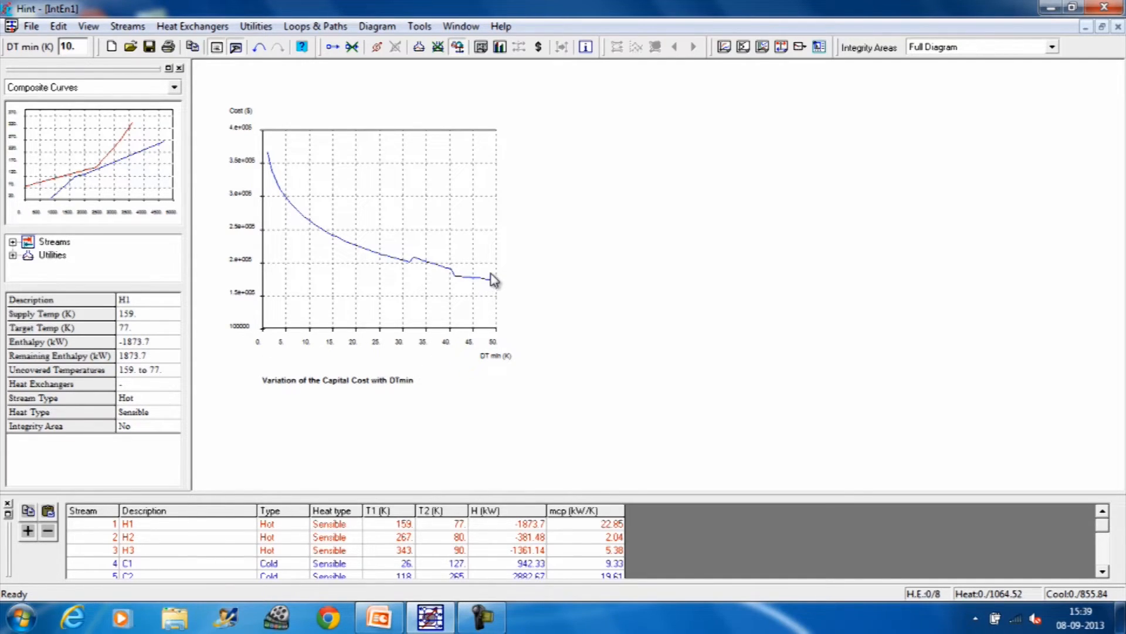
Step: Plot the total cost against DT min from 1 to 50 K, with a heating cost of 120 and a cooling cost of 10 $/kW·yr
{"action": "left_click", "coordinate": [384, 26]}
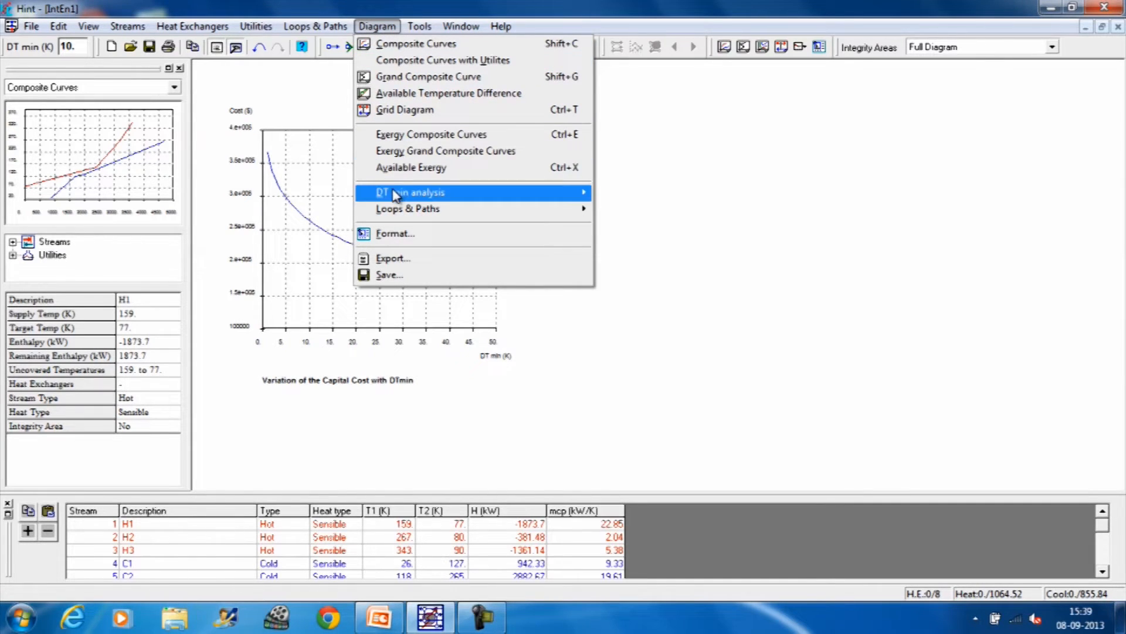
{"action": "mouse_move", "coordinate": [572, 193]}
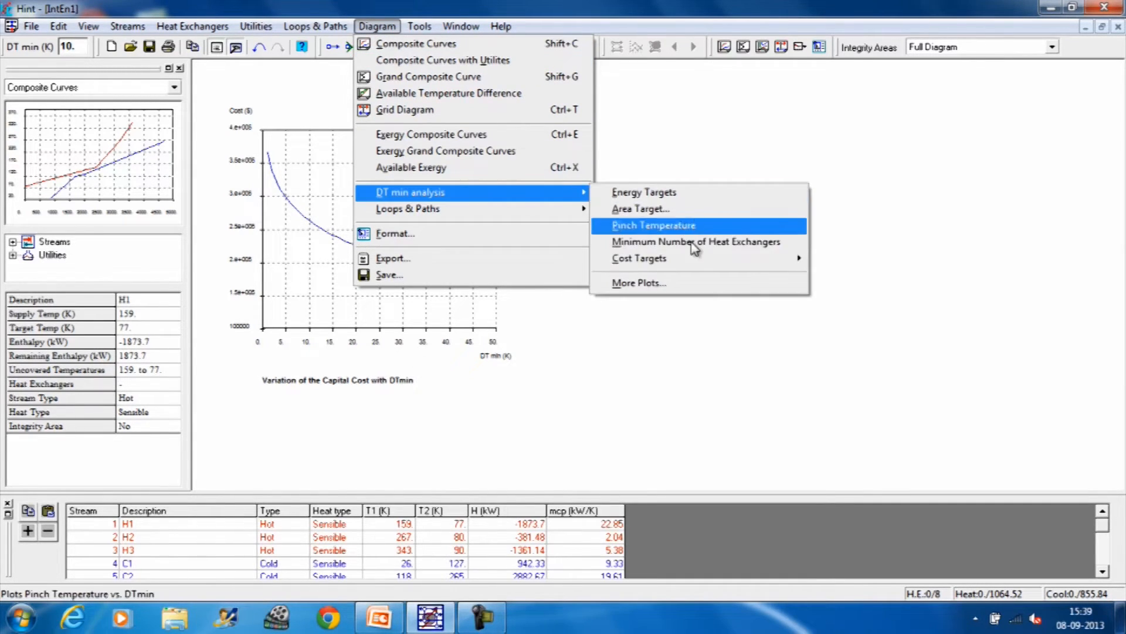
{"action": "mouse_move", "coordinate": [733, 261]}
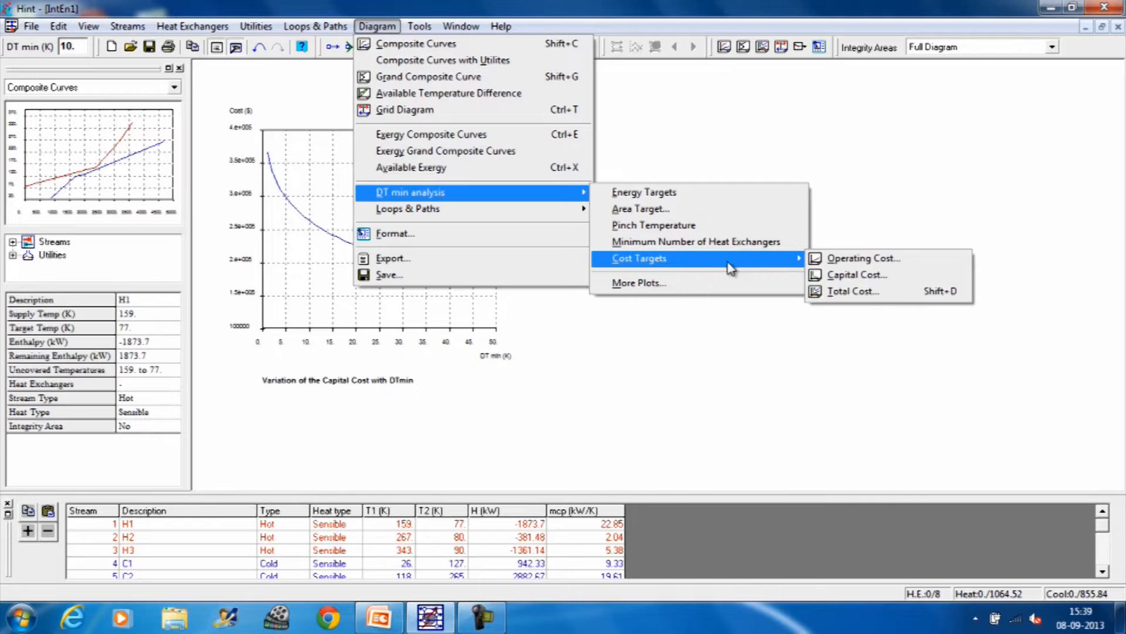
{"action": "left_click", "coordinate": [835, 292]}
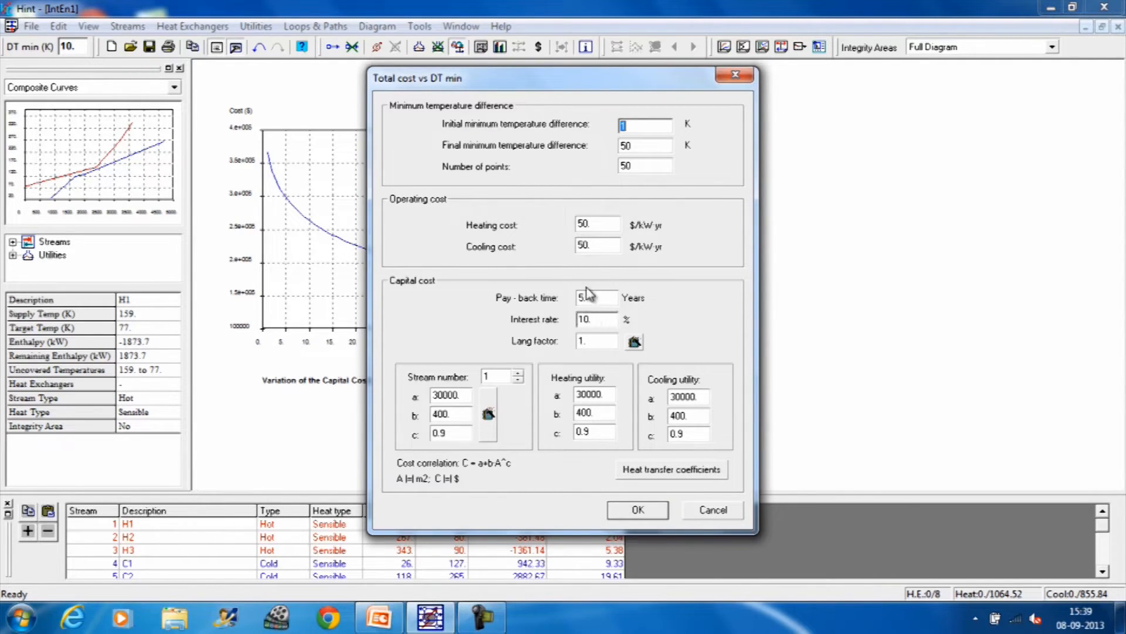
{"action": "left_click_drag", "start_coordinate": [591, 228], "coordinate": [574, 226]}
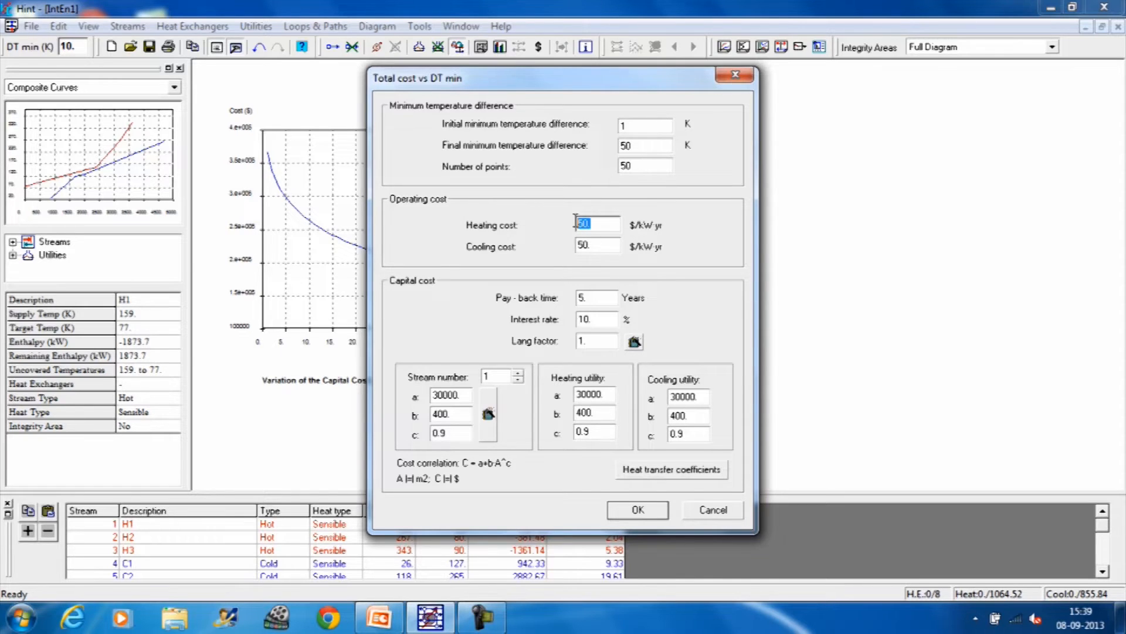
{"action": "type", "text": "120"}
{"action": "left_click_drag", "start_coordinate": [596, 245], "coordinate": [580, 242]}
{"action": "type", "text": "10"}
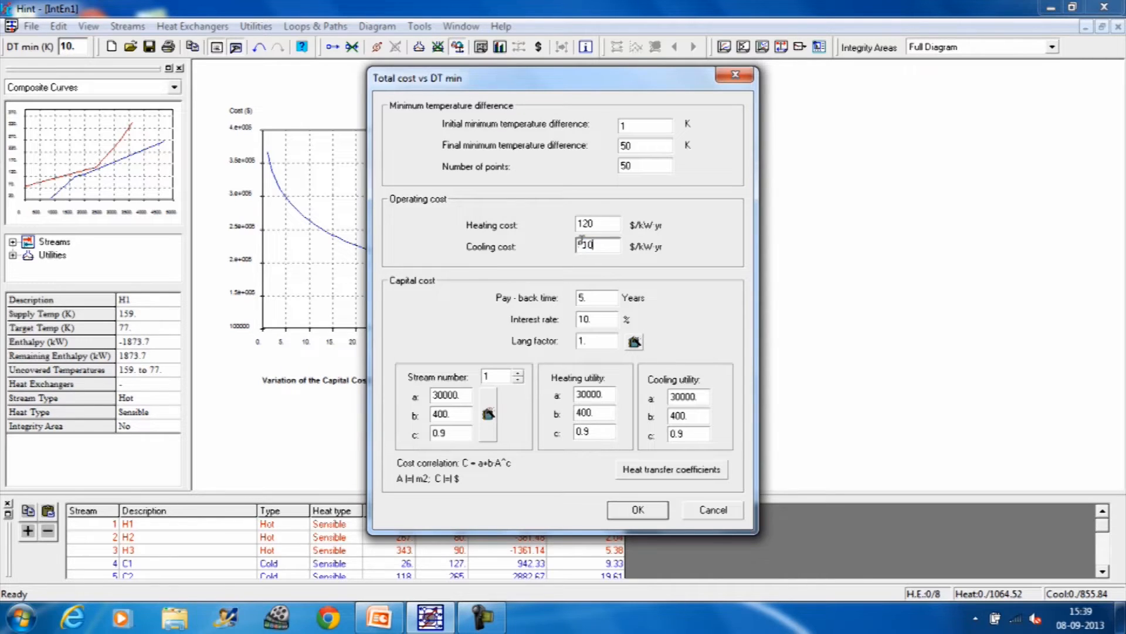
{"action": "key", "text": "BackSpace"}
{"action": "key", "text": "BackSpace"}
{"action": "type", "text": "10"}
{"action": "left_click", "coordinate": [637, 512]}
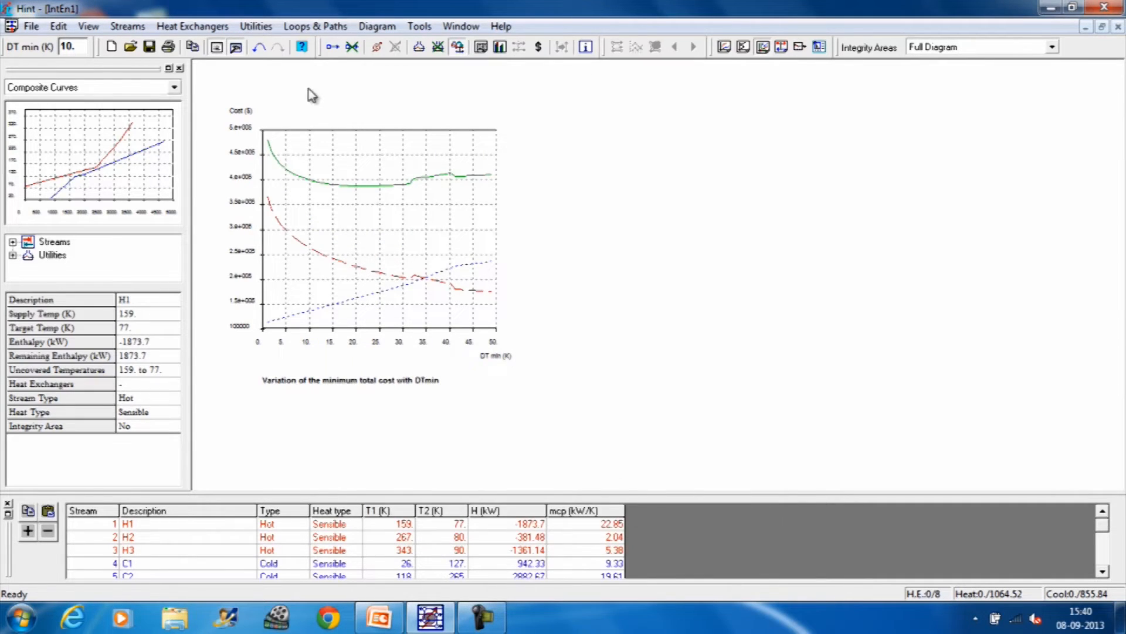
Step: Review the total cost settings and replot the total cost against DT min without saving the document
{"action": "left_click", "coordinate": [376, 26]}
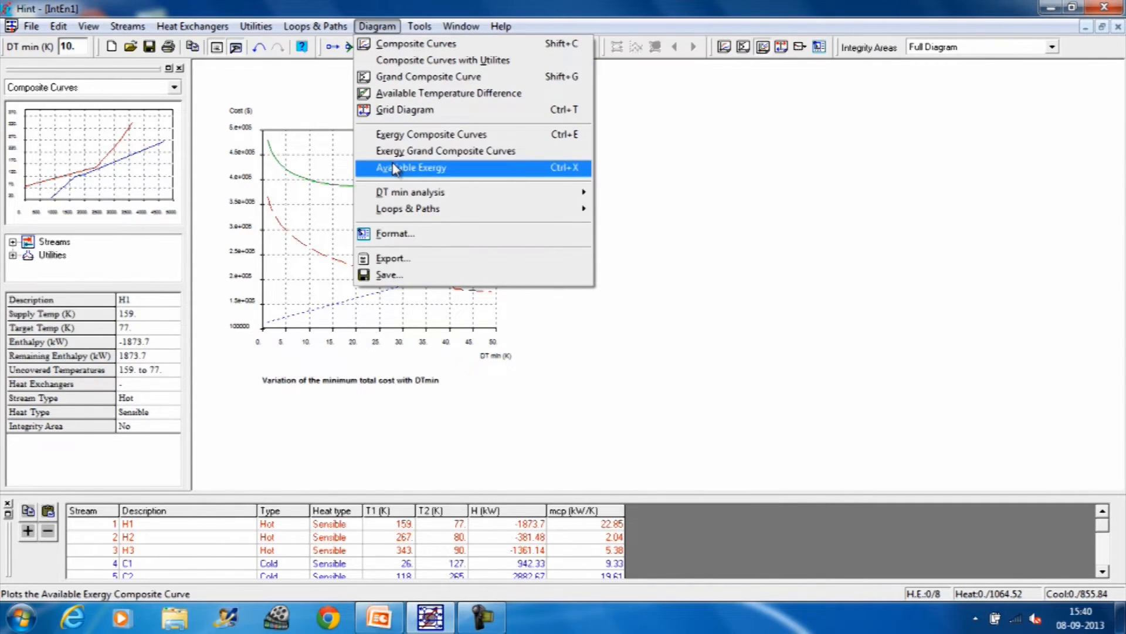
{"action": "mouse_move", "coordinate": [400, 194]}
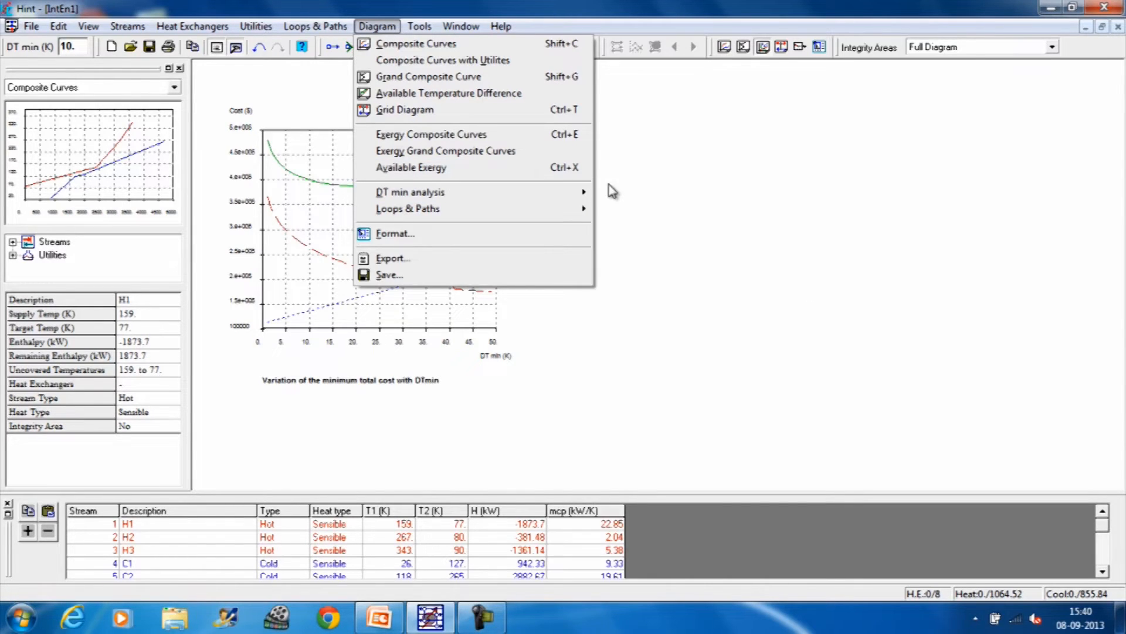
{"action": "mouse_move", "coordinate": [655, 263]}
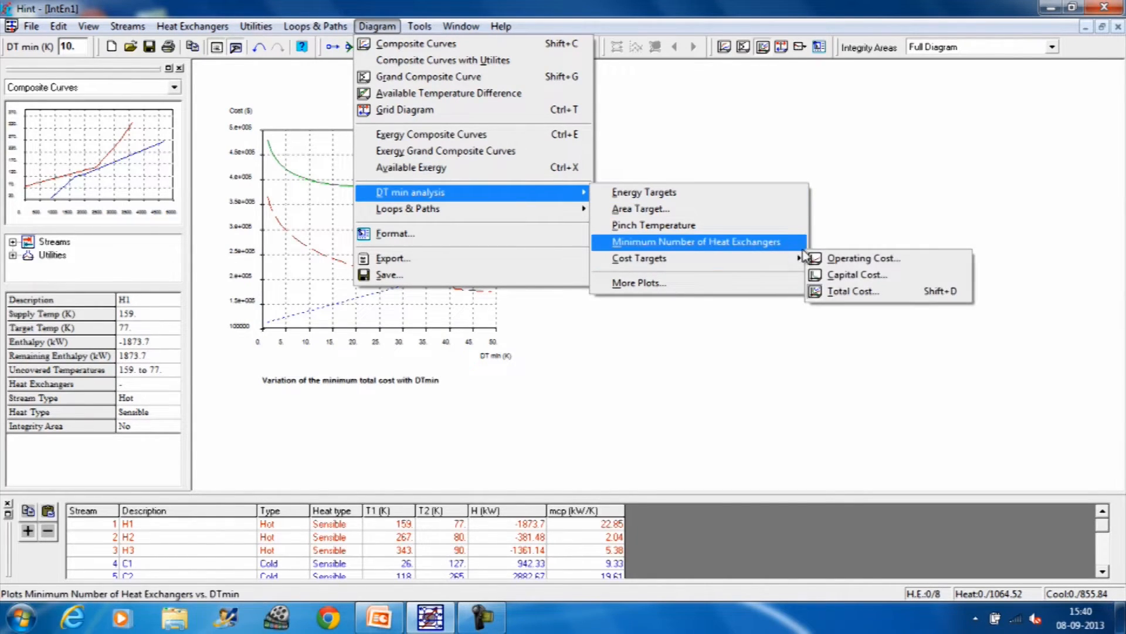
{"action": "left_click", "coordinate": [858, 290]}
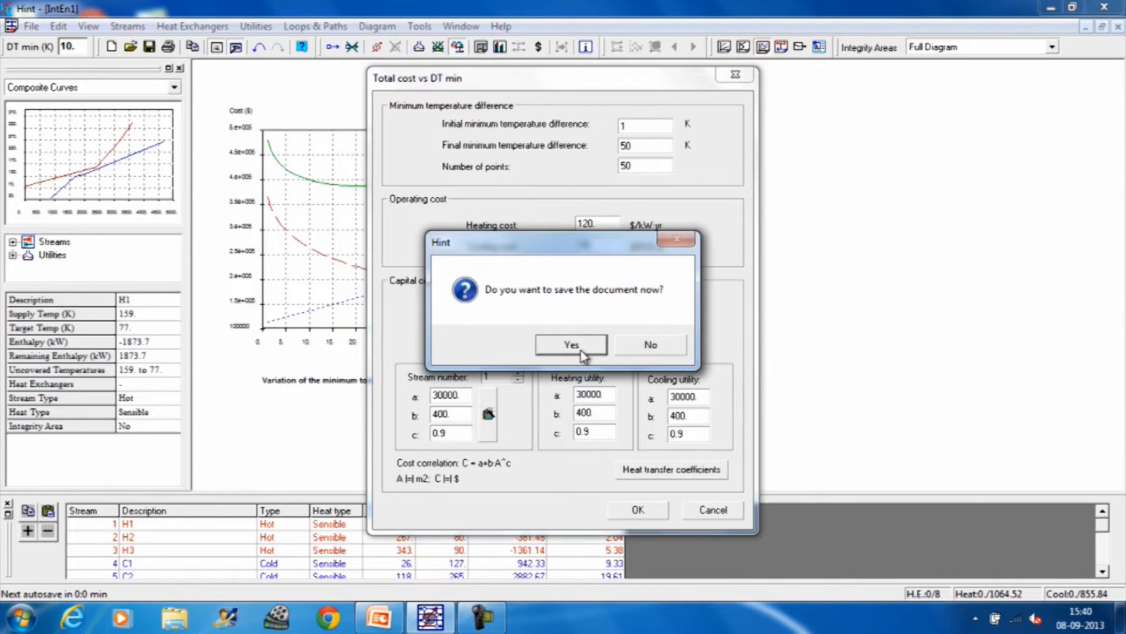
{"action": "left_click", "coordinate": [648, 349]}
{"action": "left_click", "coordinate": [643, 510]}
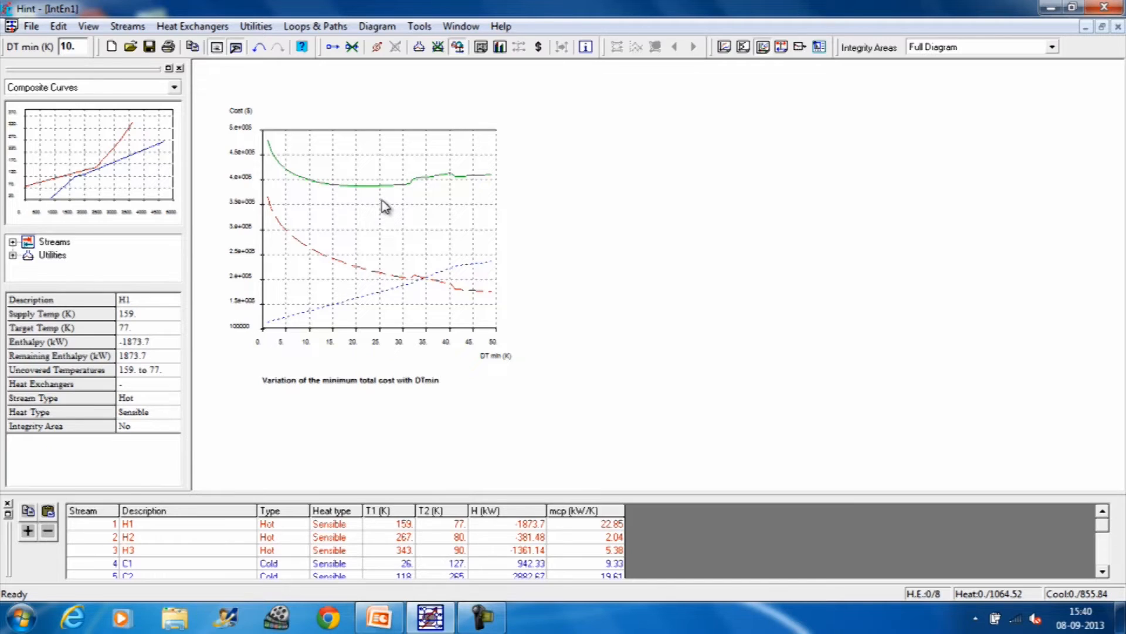
Step: Plot the area target against heating consumption for minimum temperature differences from 1 to 50 K using 25 points
{"action": "left_click", "coordinate": [386, 29]}
{"action": "mouse_move", "coordinate": [402, 197]}
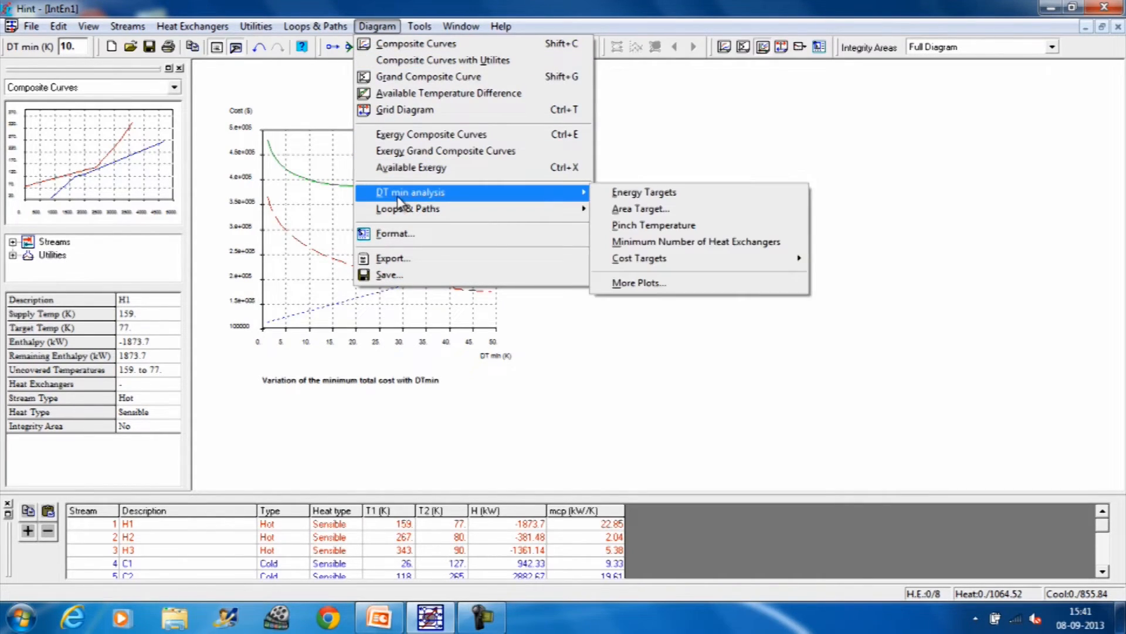
{"action": "left_click", "coordinate": [640, 284]}
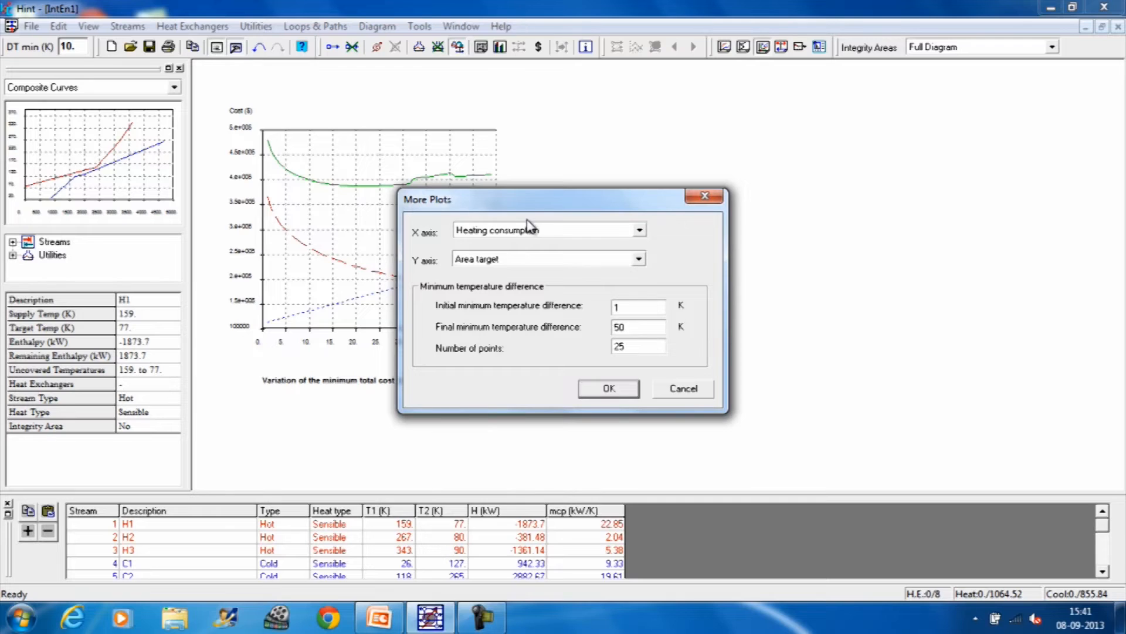
{"action": "left_click", "coordinate": [609, 390]}
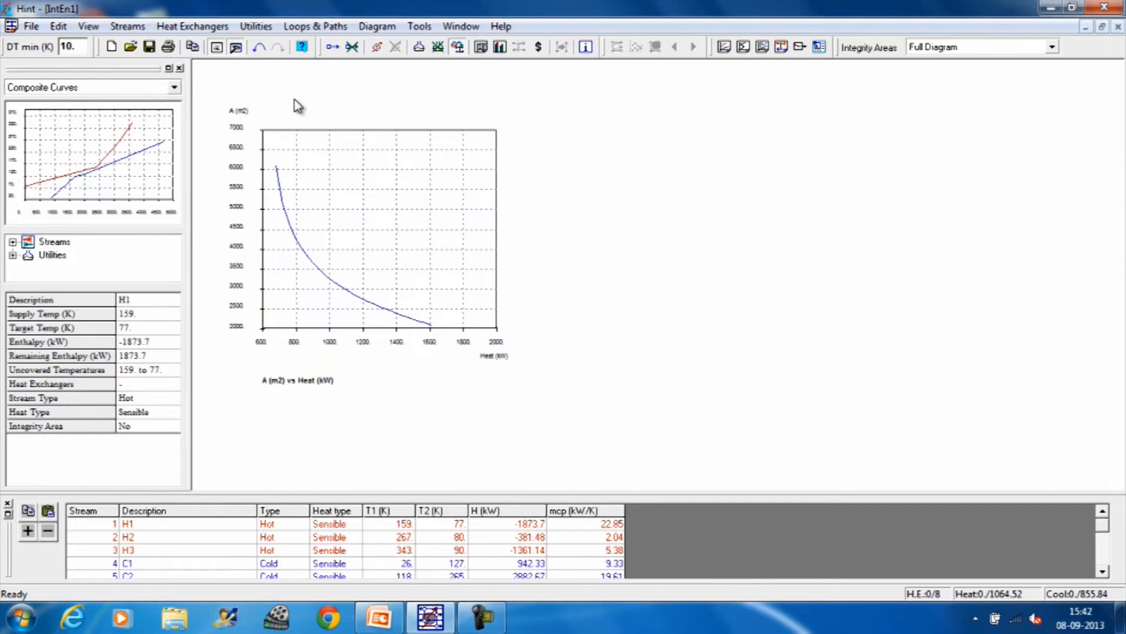
Step: Create a new blank document and start adding streams to it
{"action": "left_click", "coordinate": [35, 28]}
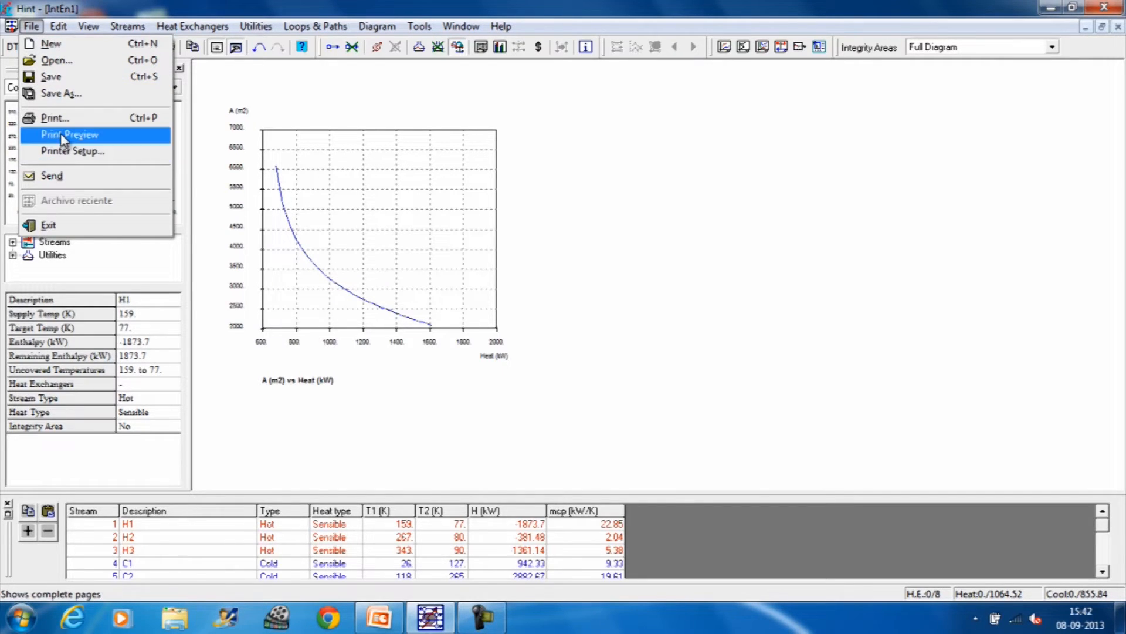
{"action": "left_click", "coordinate": [53, 44]}
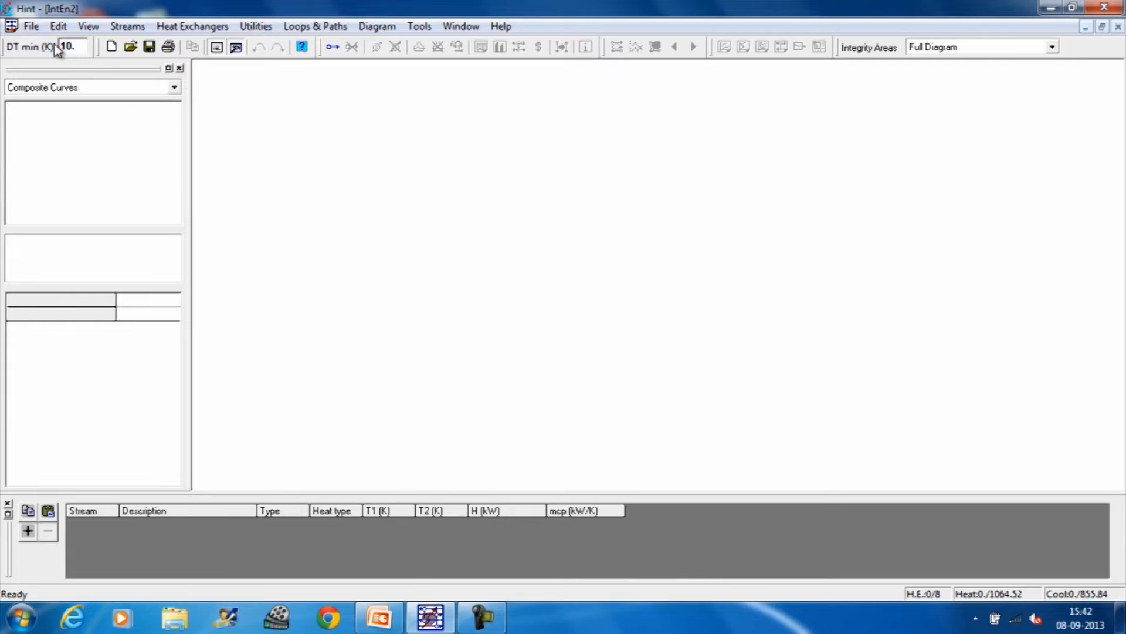
{"action": "left_click", "coordinate": [128, 28]}
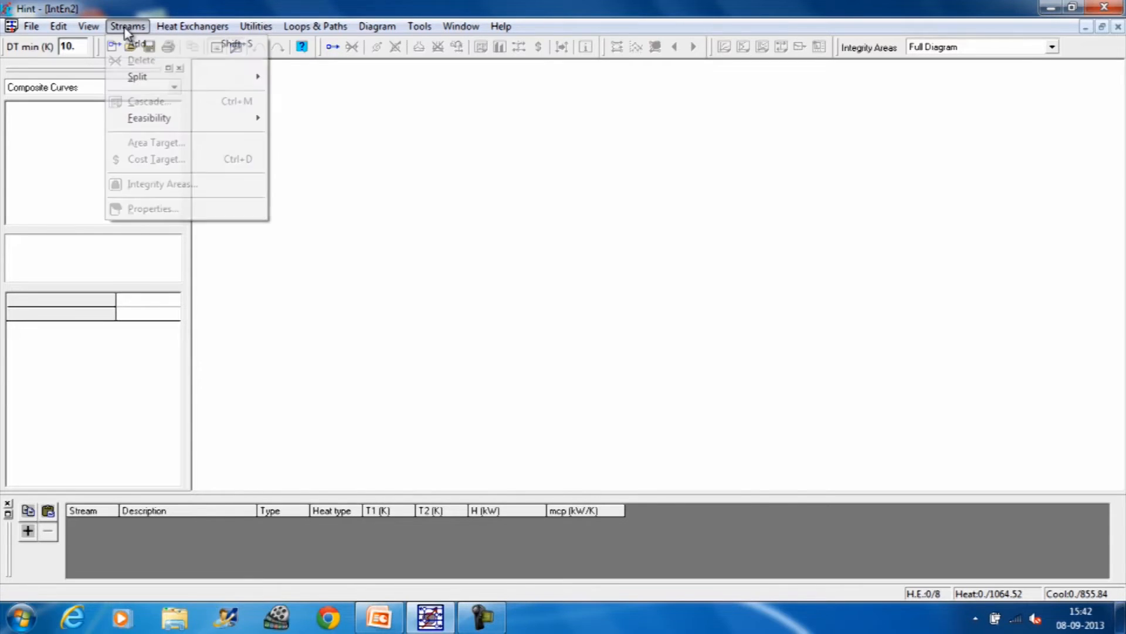
{"action": "left_click", "coordinate": [139, 50]}
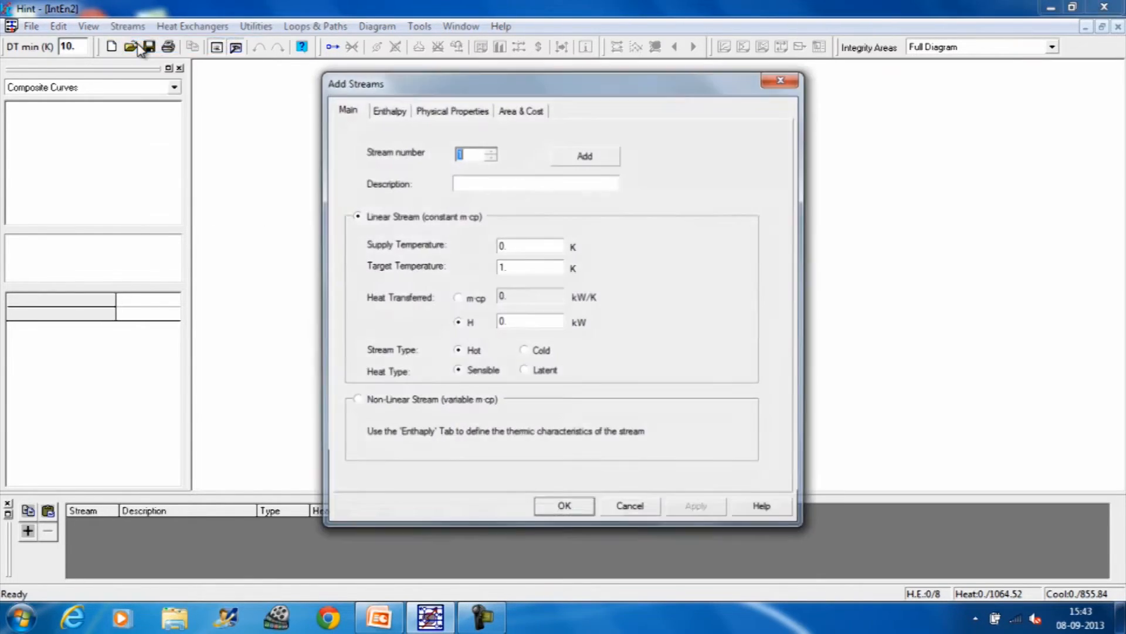
Step: Add hot stream H1 with supply temperature 180 K, target temperature 75 K and m·cp of 30 kW/K
{"action": "left_click", "coordinate": [481, 183]}
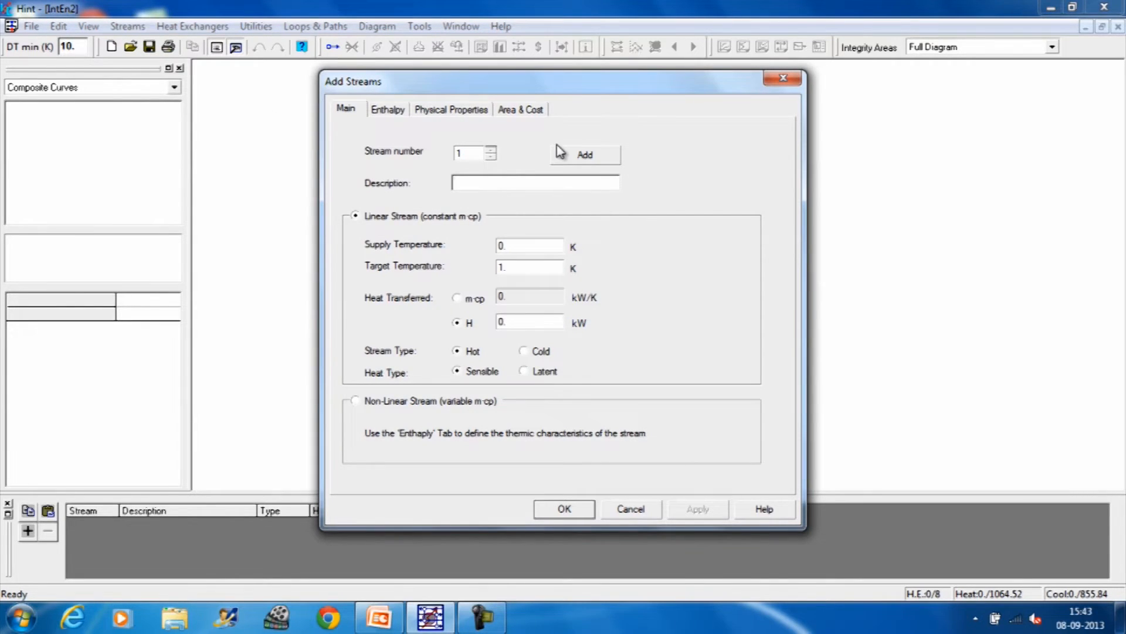
{"action": "type", "text": "H1"}
{"action": "left_click", "coordinate": [511, 244]}
{"action": "left_click_drag", "start_coordinate": [512, 244], "coordinate": [501, 245]}
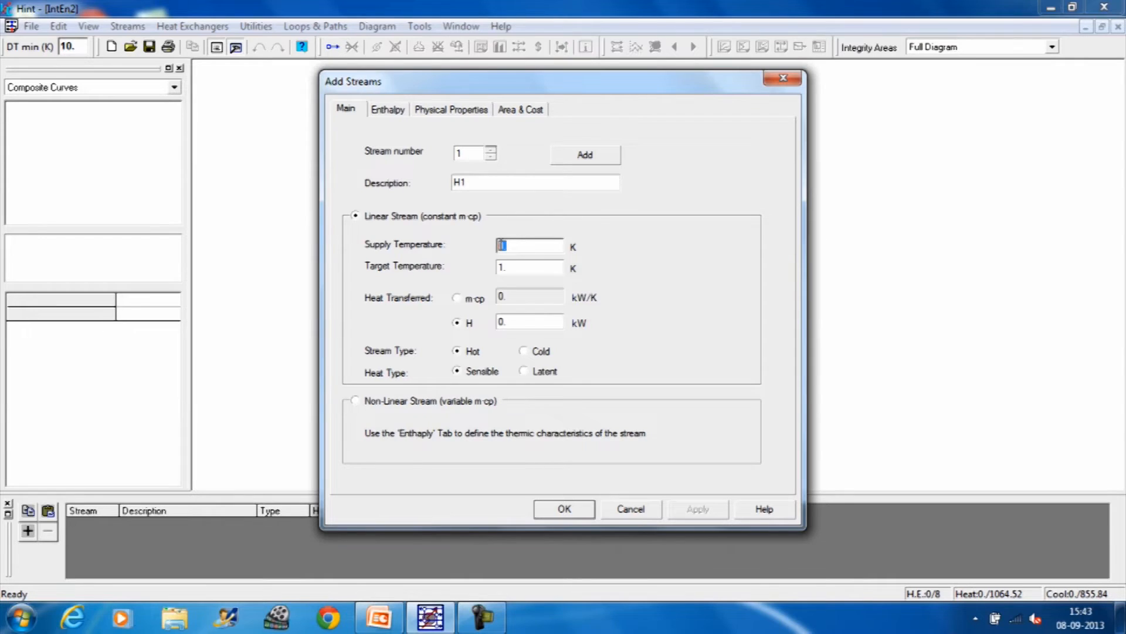
{"action": "type", "text": "180"}
{"action": "left_click_drag", "start_coordinate": [511, 268], "coordinate": [499, 268]}
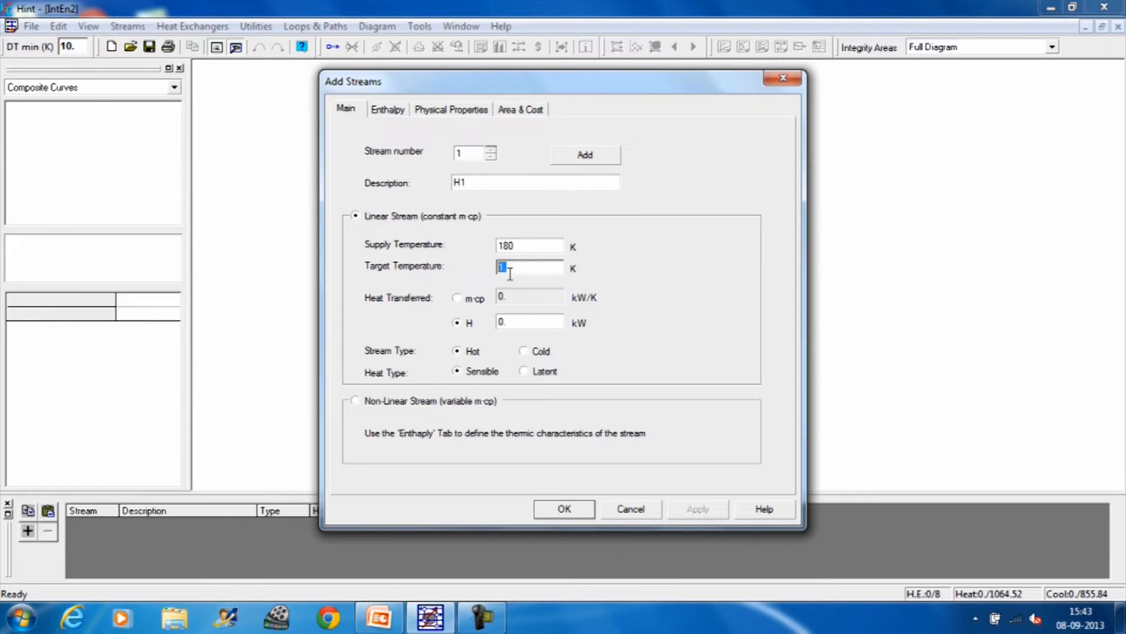
{"action": "type", "text": "75"}
{"action": "left_click", "coordinate": [457, 298]}
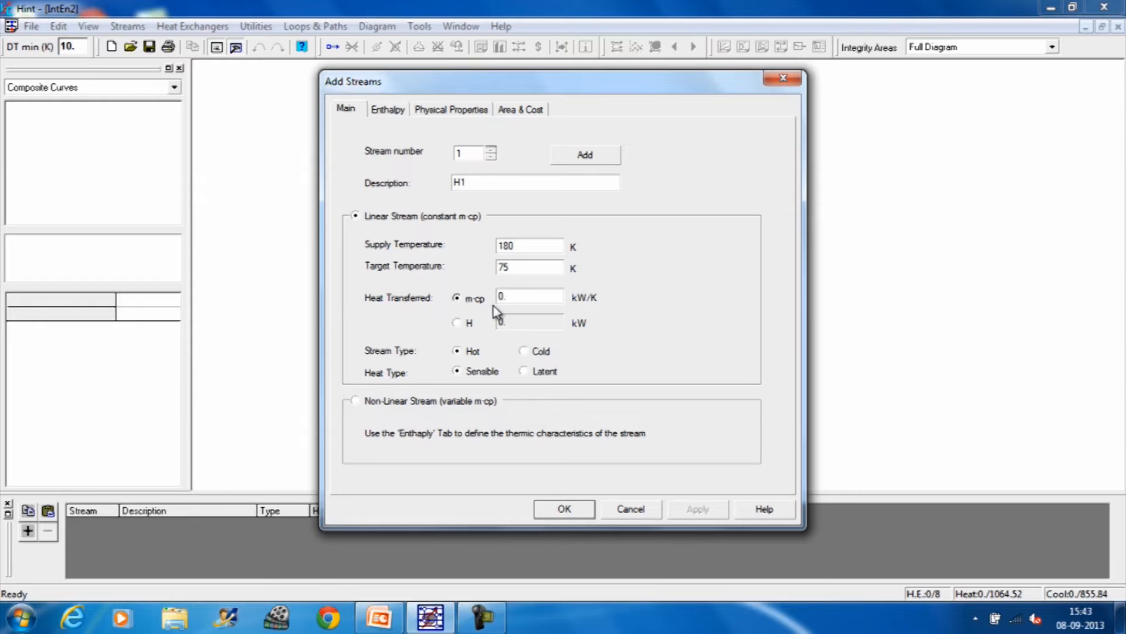
{"action": "left_click_drag", "start_coordinate": [516, 300], "coordinate": [497, 301]}
{"action": "type", "text": "30"}
{"action": "left_click", "coordinate": [586, 162]}
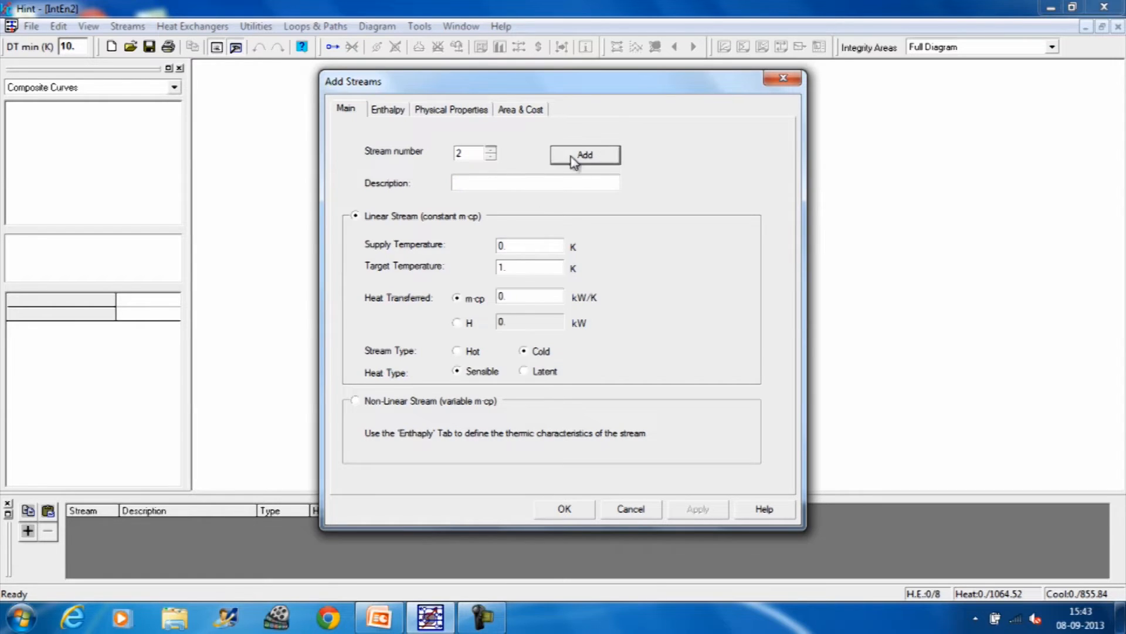
Step: Add hot stream H2 with supply temperature 240 K, target temperature 60 K and m·cp of 40 kW/K
{"action": "left_click", "coordinate": [485, 183]}
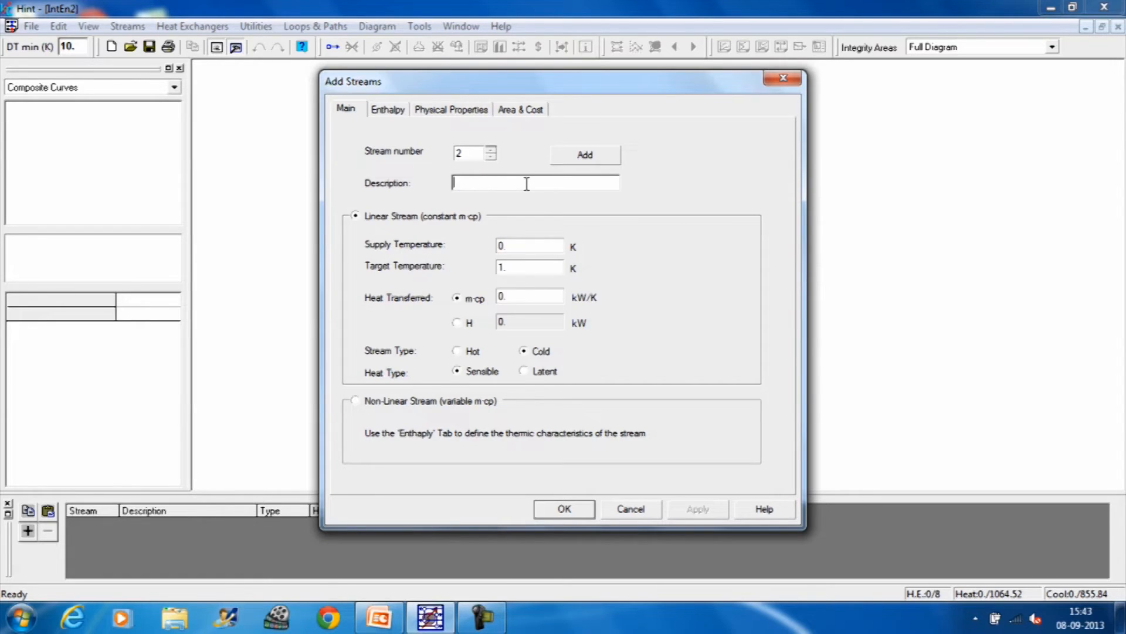
{"action": "type", "text": "H2"}
{"action": "left_click", "coordinate": [513, 246]}
{"action": "double_click", "coordinate": [513, 246]}
{"action": "type", "text": "240"}
{"action": "left_click", "coordinate": [512, 268]}
{"action": "left_click_drag", "start_coordinate": [513, 268], "coordinate": [496, 274]}
{"action": "type", "text": "60"}
{"action": "left_click", "coordinate": [503, 298]}
{"action": "left_click_drag", "start_coordinate": [503, 298], "coordinate": [488, 299]}
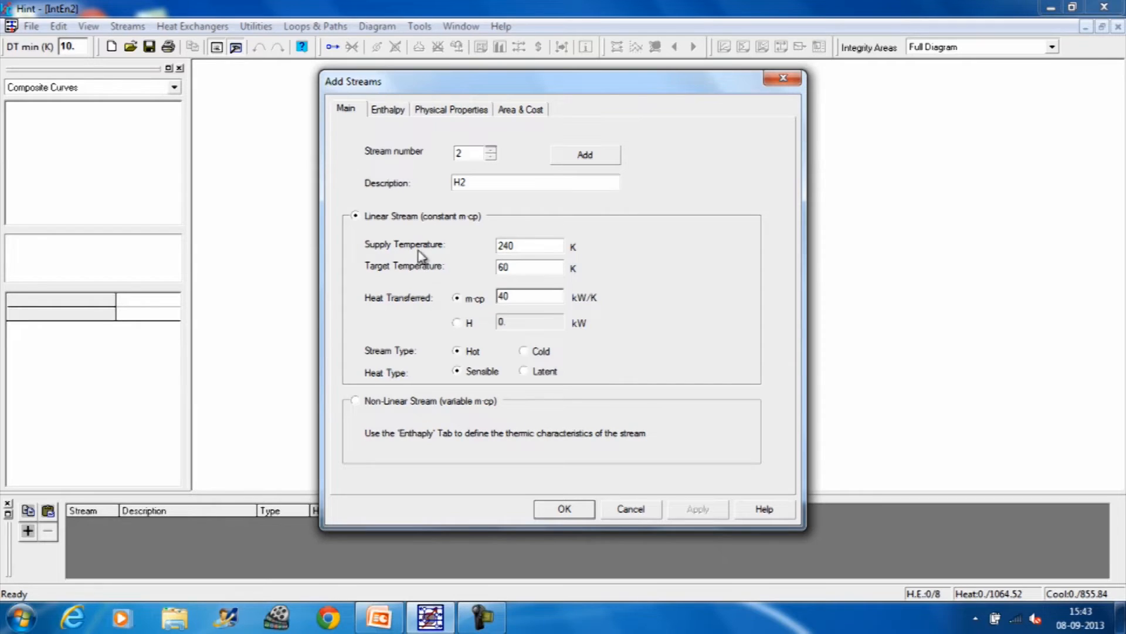
{"action": "left_click", "coordinate": [583, 154]}
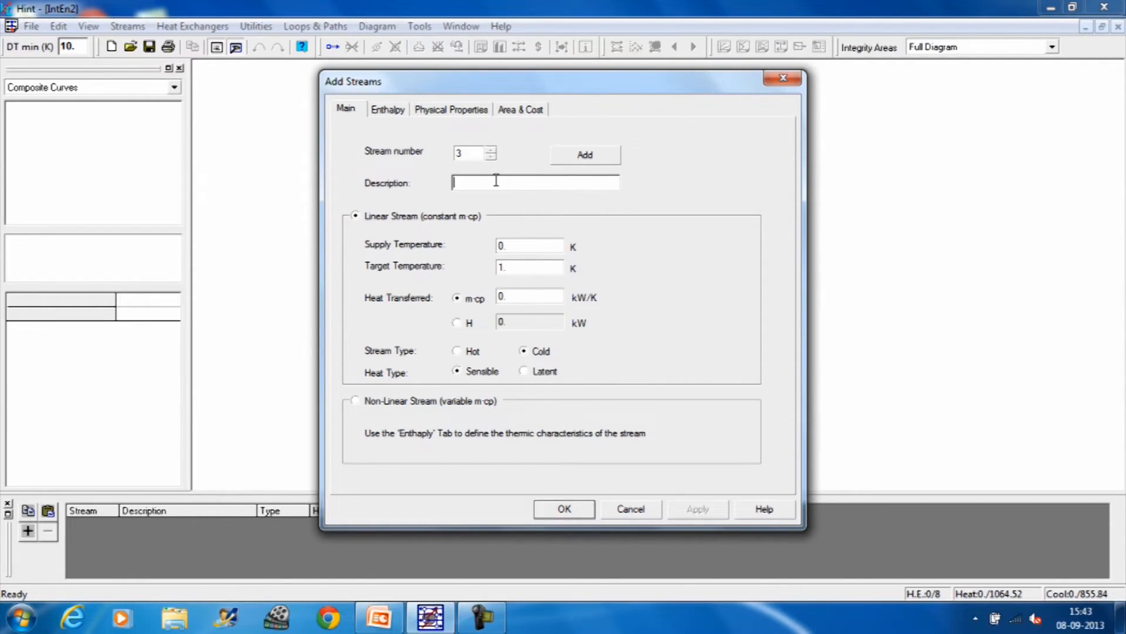
Step: Add cold stream C1 with supply temperature 40 K and target temperature 230 K
{"action": "type", "text": "C1"}
{"action": "left_click", "coordinate": [516, 249]}
{"action": "double_click", "coordinate": [510, 248]}
{"action": "type", "text": "40"}
{"action": "double_click", "coordinate": [512, 269]}
{"action": "type", "text": "23"}
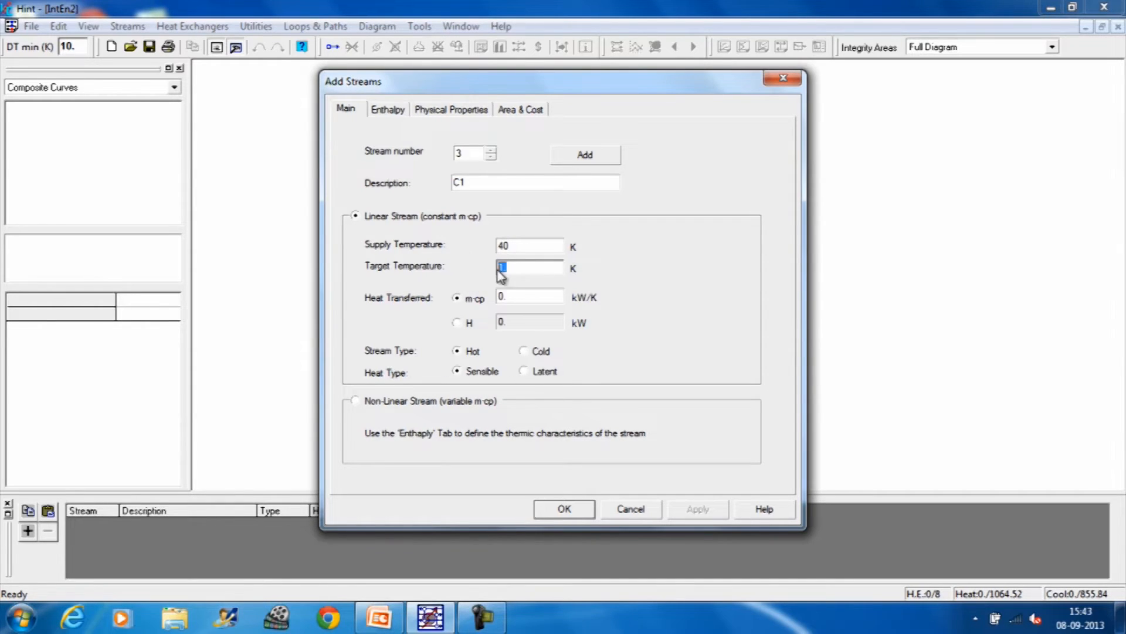
{"action": "type", "text": "0"}
{"action": "left_click", "coordinate": [585, 157]}
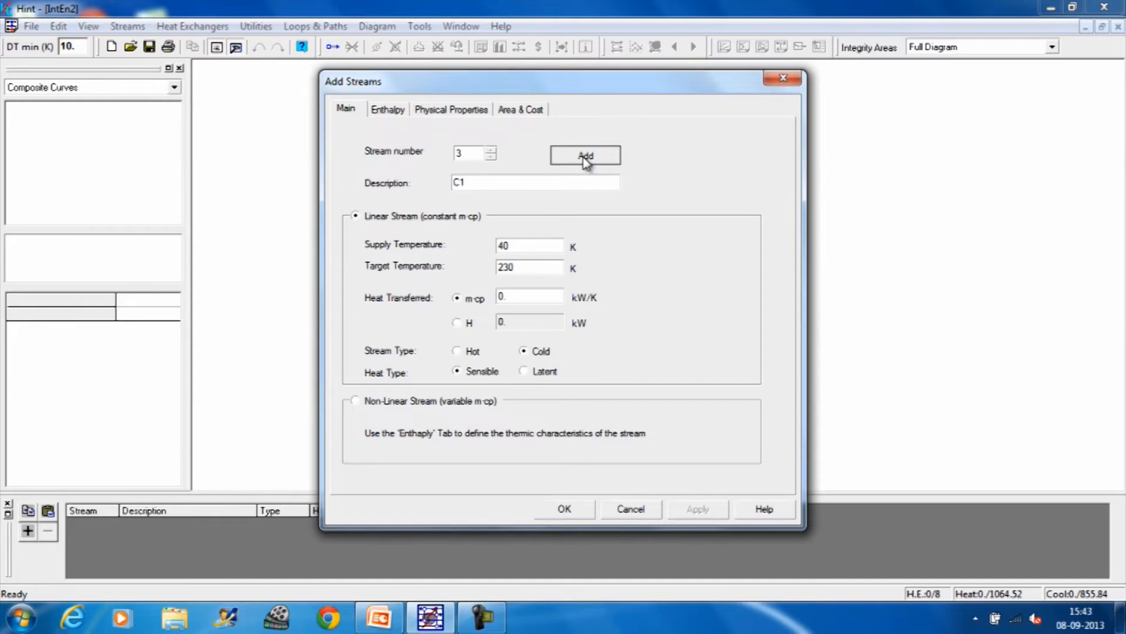
Step: Add cold stream C2 with supply temperature 120 K, target temperature 300 K and m·cp of 20 kW/K, and finish adding streams
{"action": "left_click", "coordinate": [488, 180]}
{"action": "type", "text": "C2"}
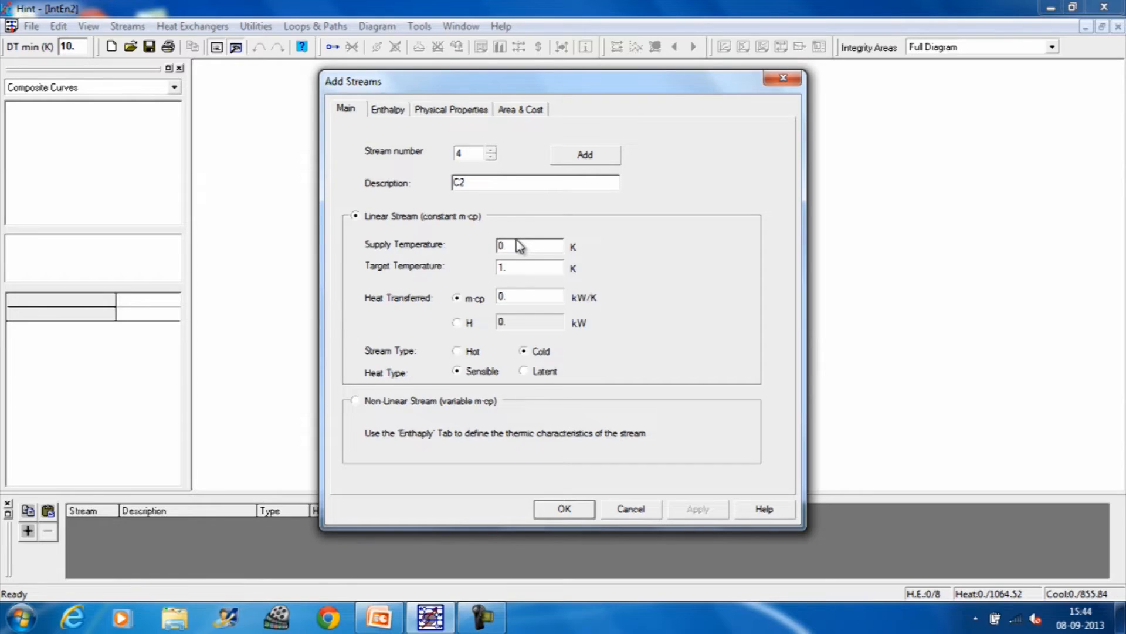
{"action": "key", "text": "Tab"}
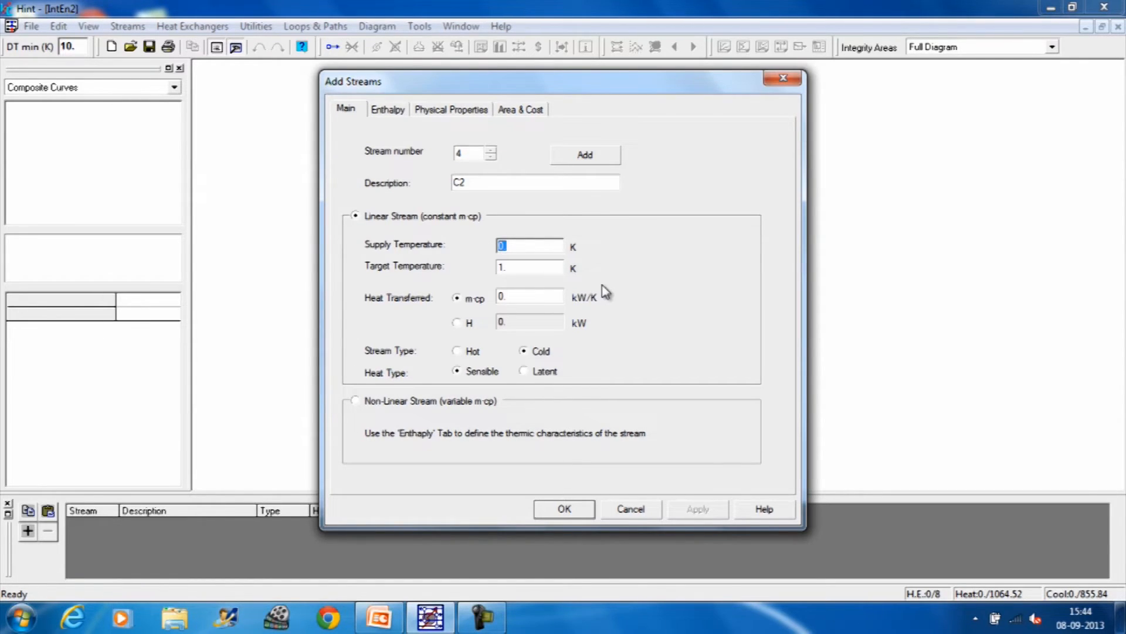
{"action": "type", "text": "120"}
{"action": "left_click_drag", "start_coordinate": [521, 269], "coordinate": [500, 270]}
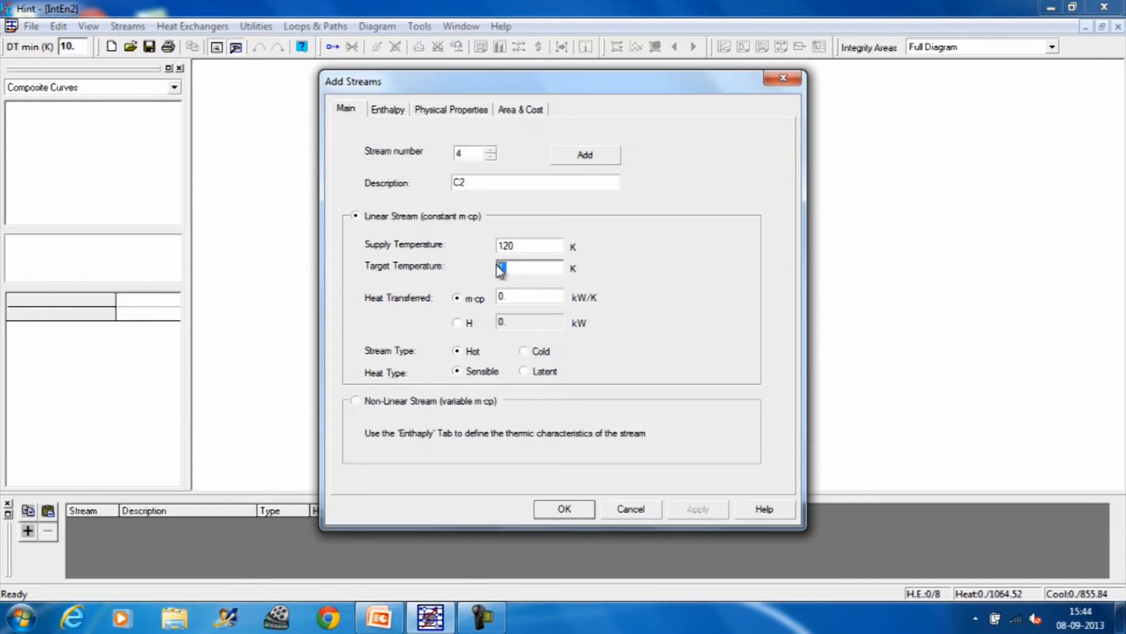
{"action": "type", "text": "300"}
{"action": "left_click_drag", "start_coordinate": [516, 296], "coordinate": [489, 294]}
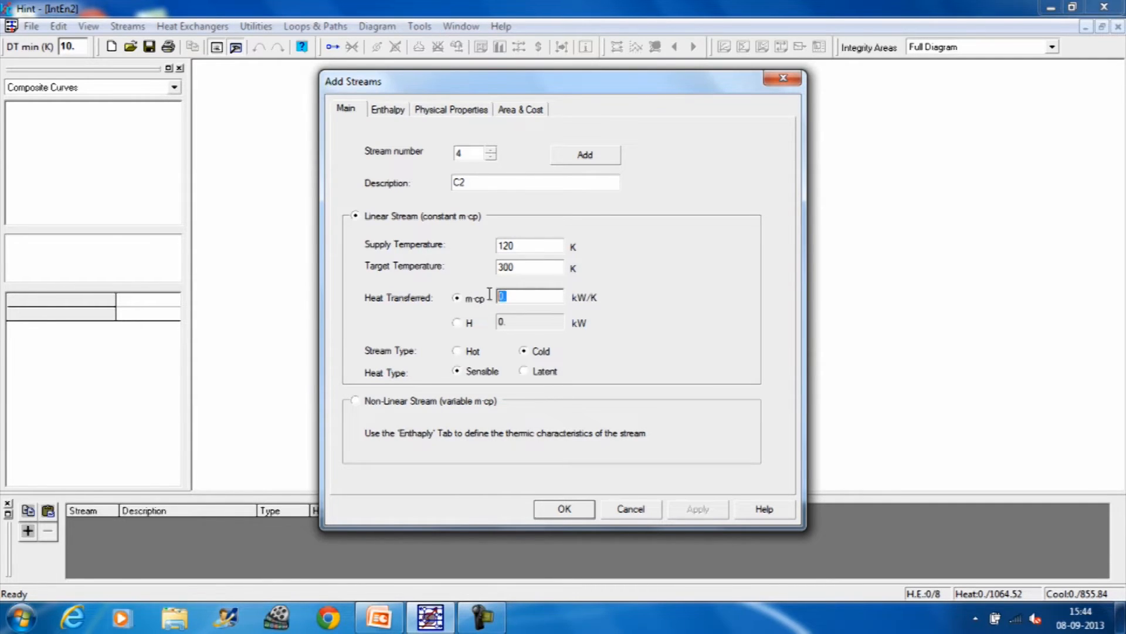
{"action": "type", "text": "20"}
{"action": "left_click", "coordinate": [565, 510]}
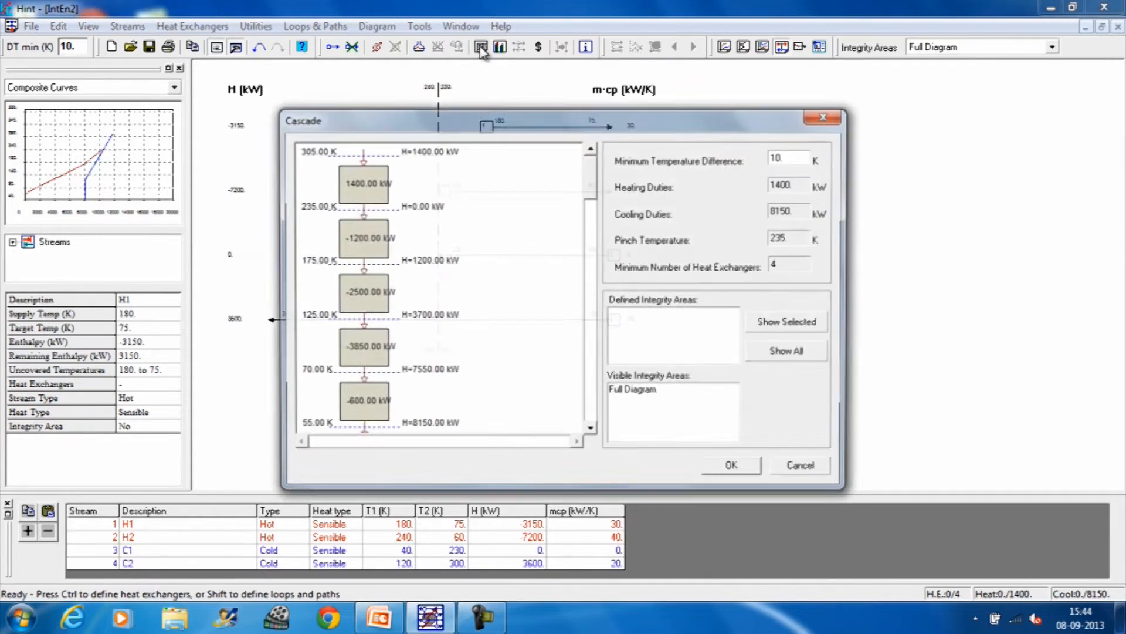
Step: Examine the heat cascade for the heating and cooling duties and the pinch temperature, and close it
{"action": "left_click", "coordinate": [481, 48]}
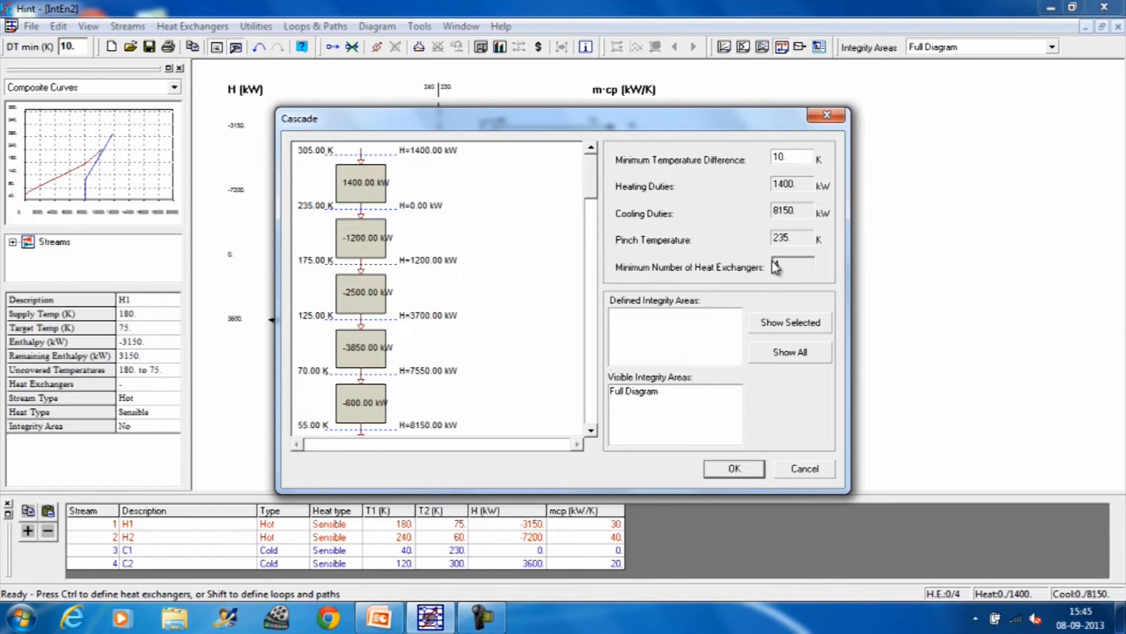
{"action": "left_click", "coordinate": [728, 470]}
{"action": "left_click", "coordinate": [268, 28]}
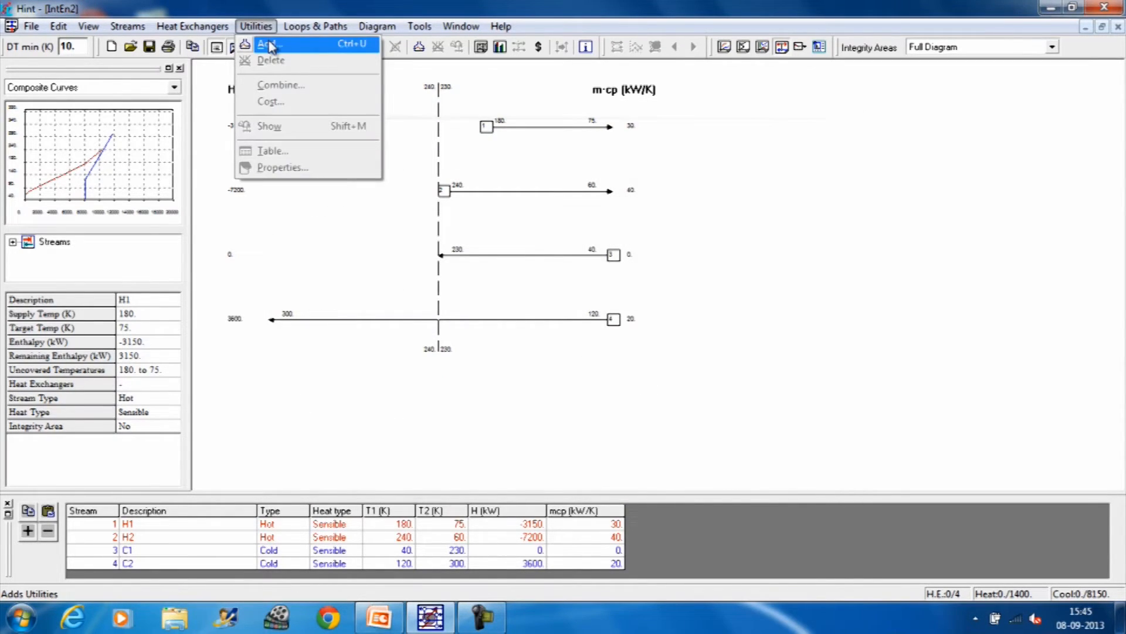
{"action": "left_click", "coordinate": [271, 45]}
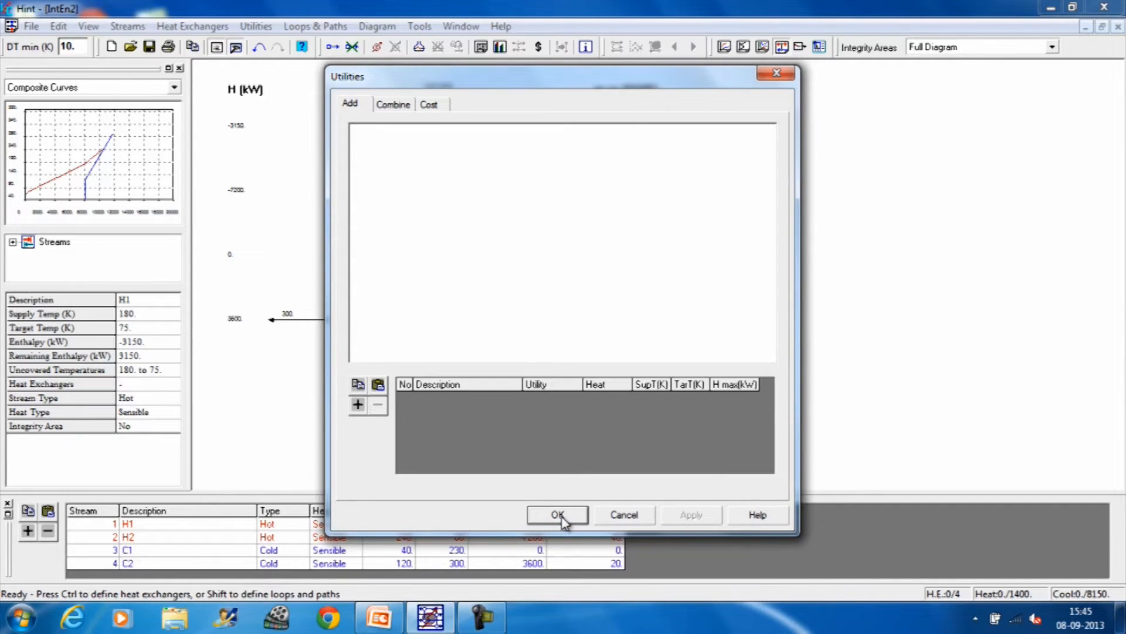
{"action": "left_click", "coordinate": [623, 515]}
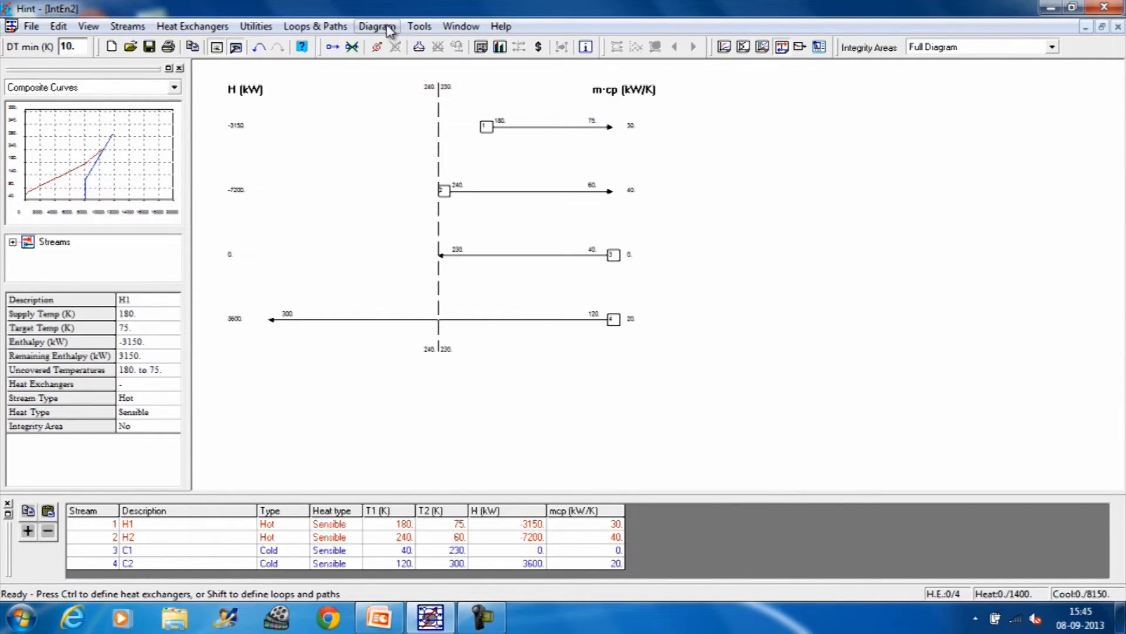
Step: Plot the grand composite curve of the entered streams
{"action": "left_click", "coordinate": [377, 27]}
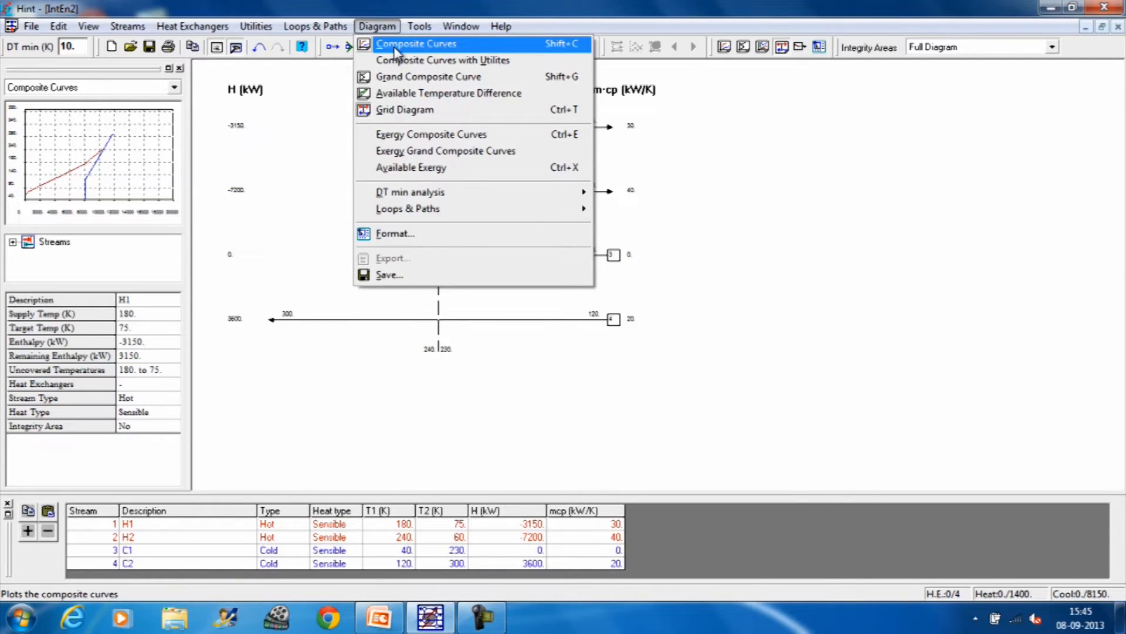
{"action": "left_click", "coordinate": [400, 77]}
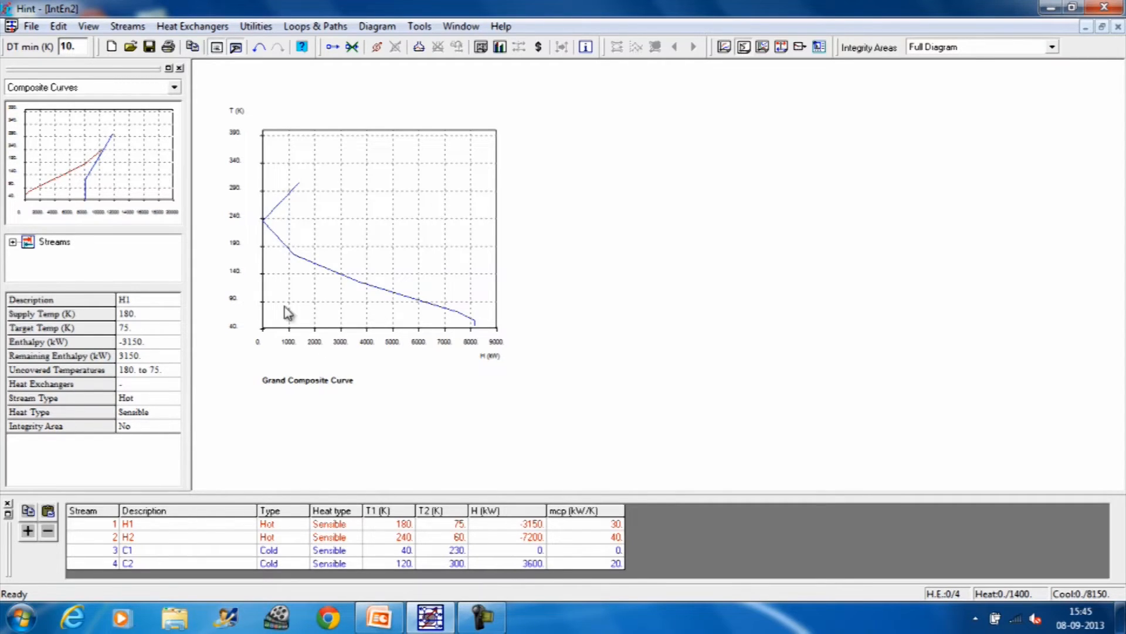
Step: Add a heating utility with supply temperature 315 K and target temperature 314 K
{"action": "left_click", "coordinate": [256, 26]}
{"action": "left_click", "coordinate": [268, 45]}
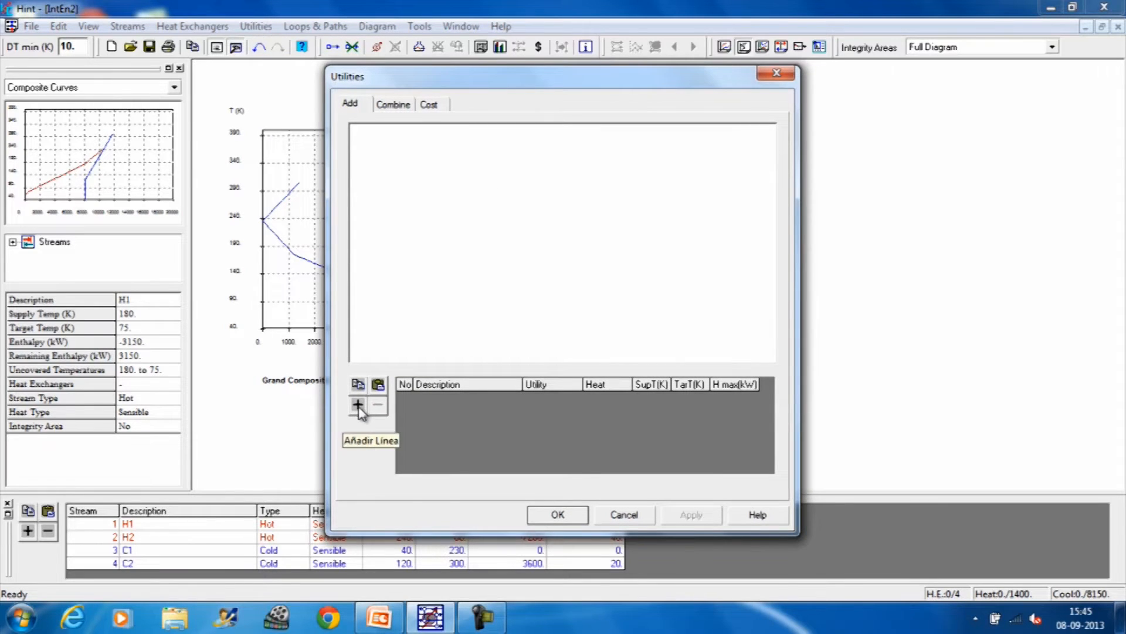
{"action": "left_click", "coordinate": [358, 406]}
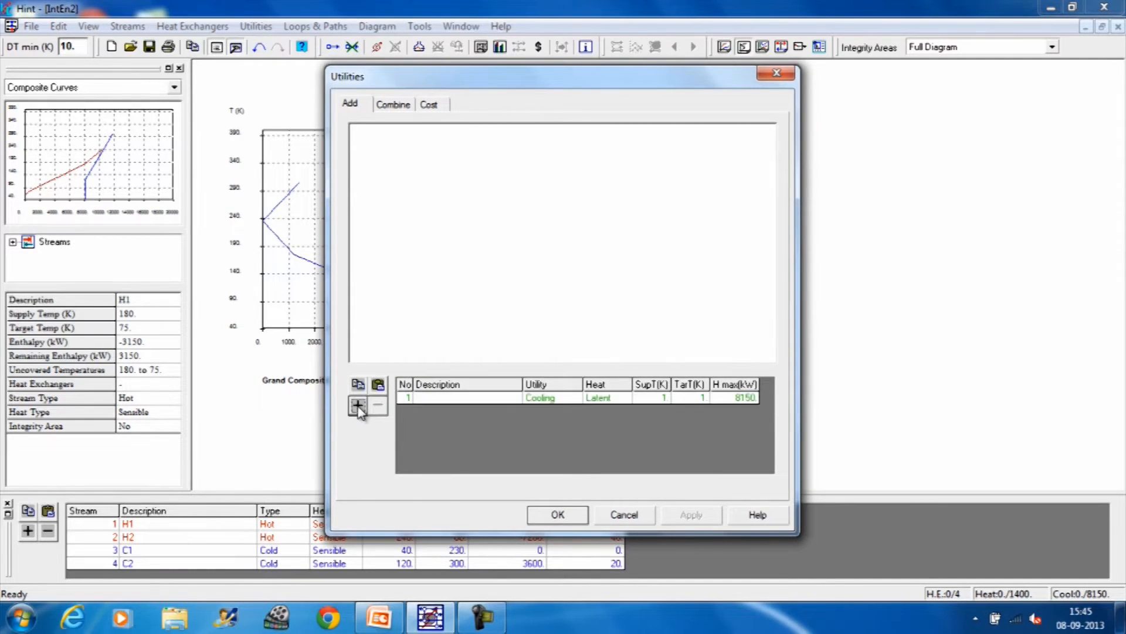
{"action": "left_click", "coordinate": [663, 398]}
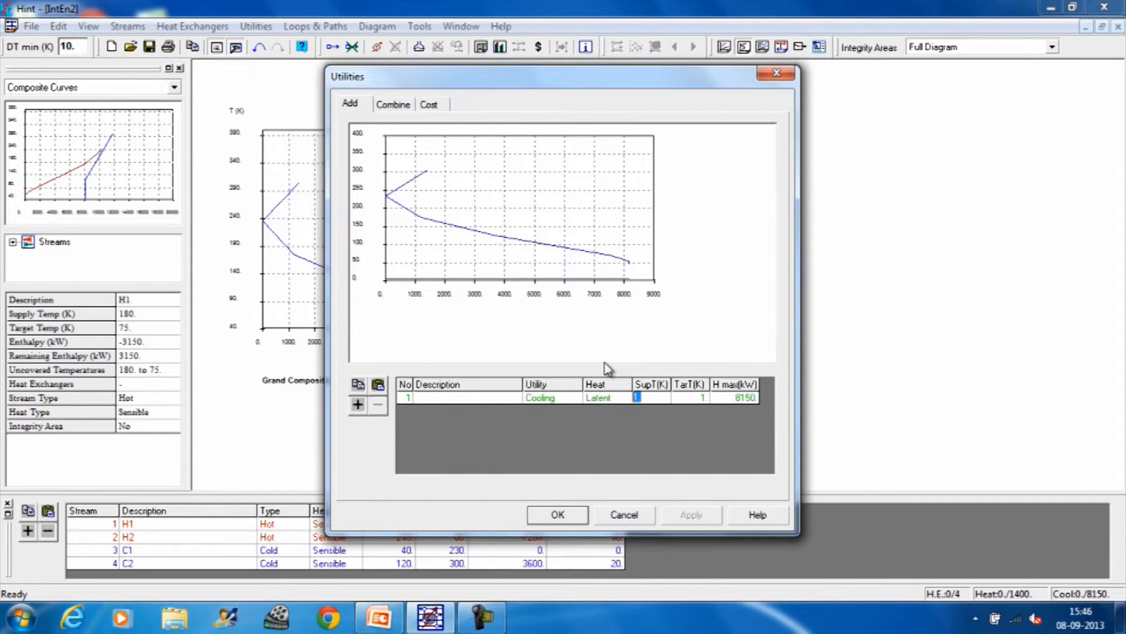
{"action": "type", "text": "315"}
{"action": "left_click", "coordinate": [700, 399]}
{"action": "double_click", "coordinate": [702, 401]}
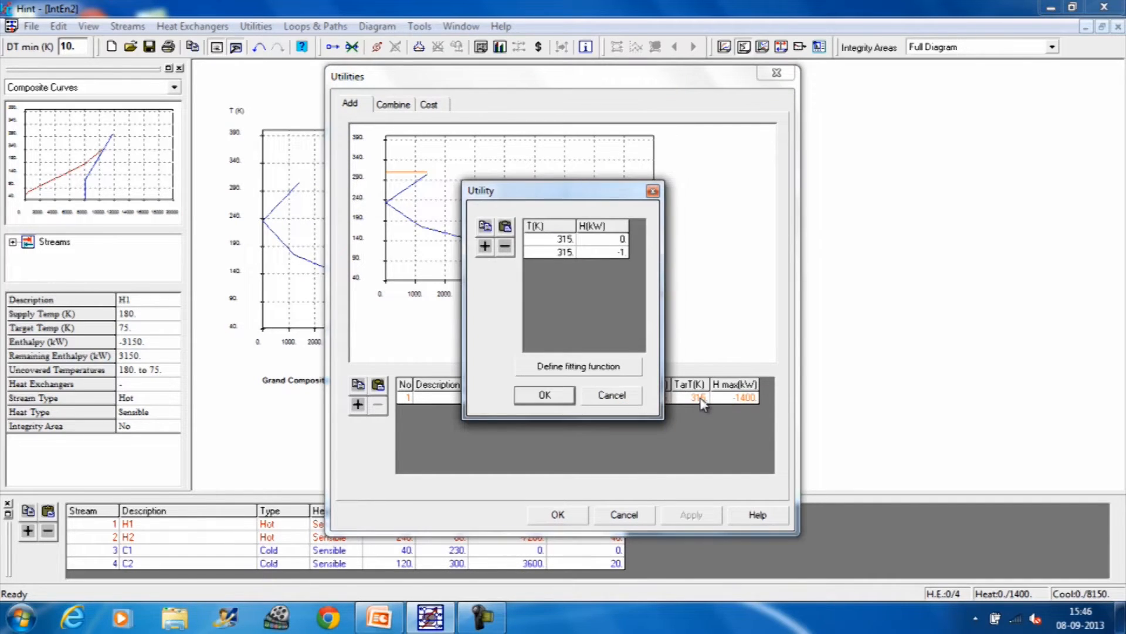
{"action": "double_click", "coordinate": [572, 252]}
{"action": "type", "text": "314"}
{"action": "left_click", "coordinate": [544, 396]}
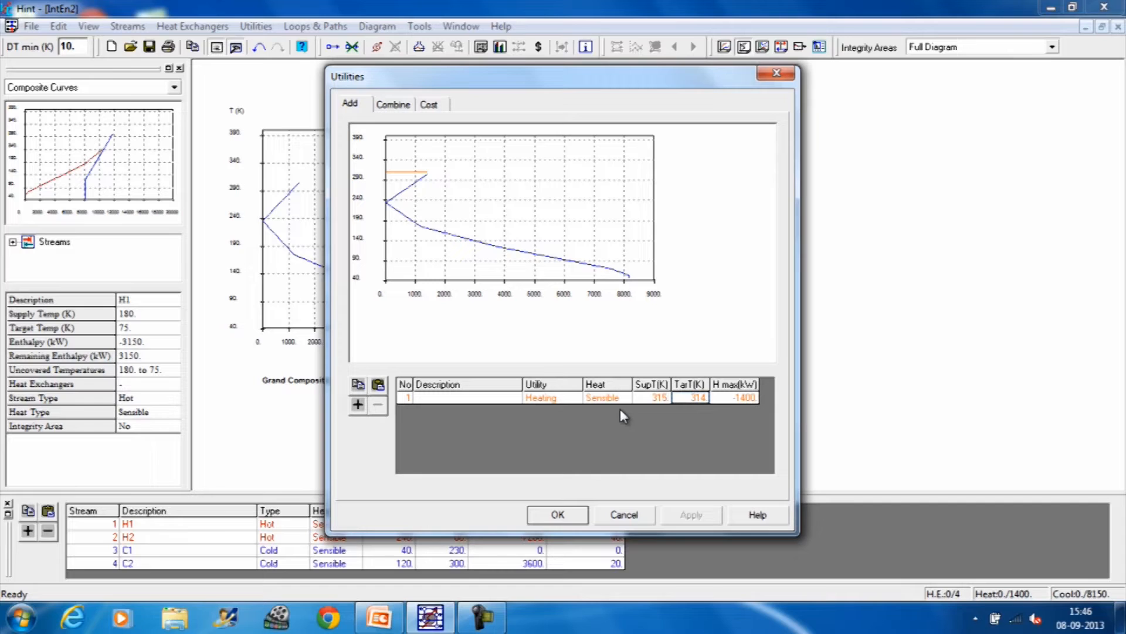
Step: Add a second heating utility with supply temperature 255 K and target temperature 254 K
{"action": "left_click", "coordinate": [357, 404]}
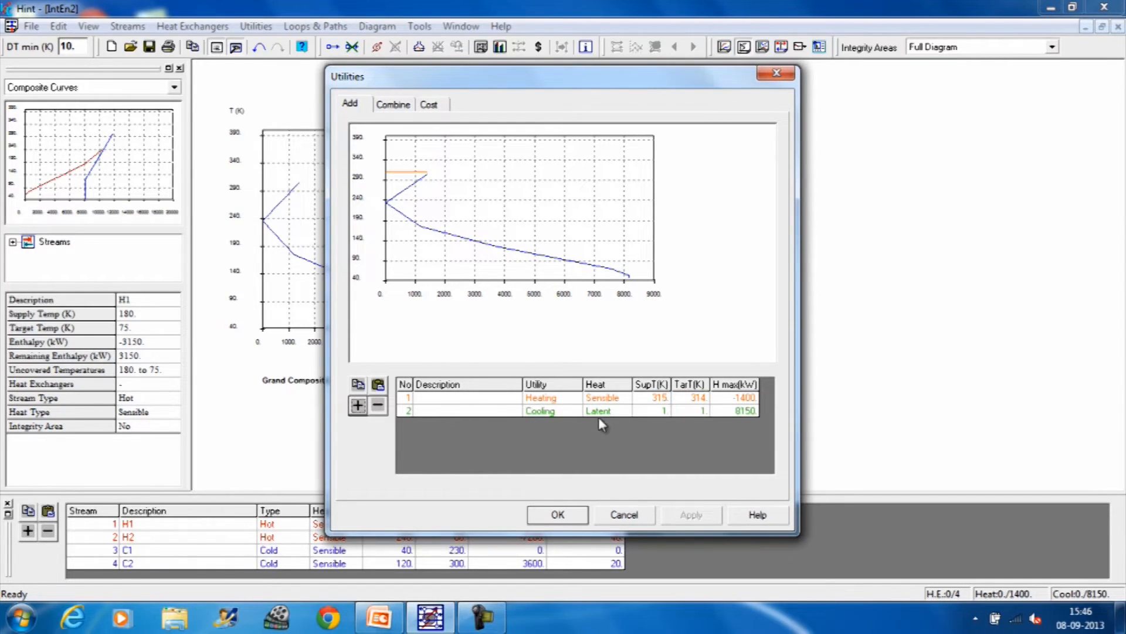
{"action": "left_click", "coordinate": [650, 411]}
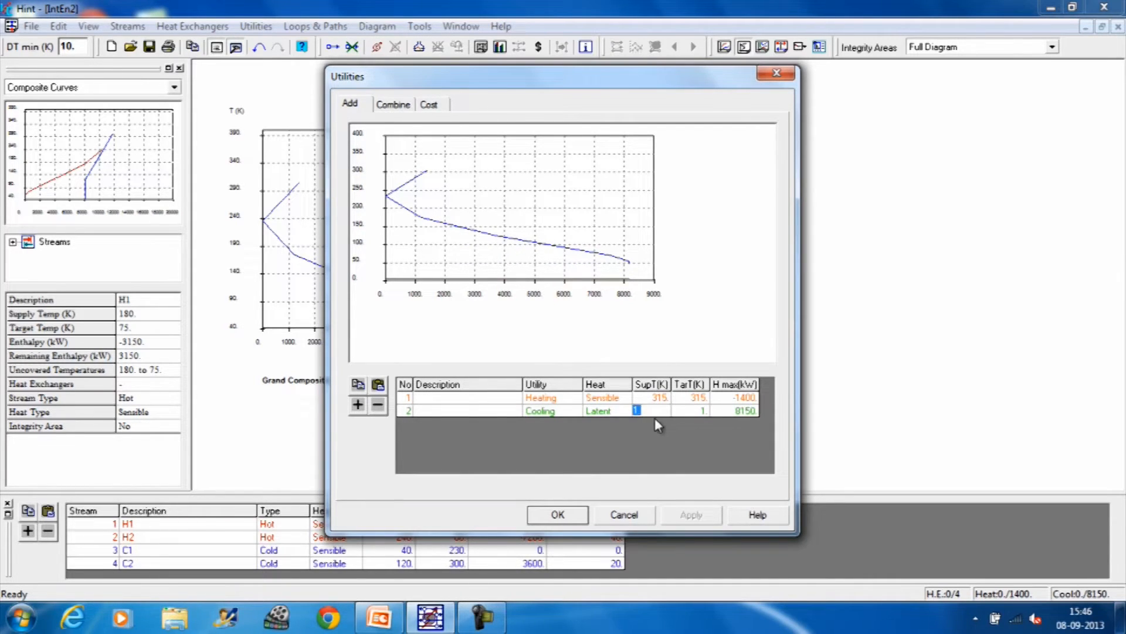
{"action": "type", "text": "255"}
{"action": "left_click", "coordinate": [698, 411]}
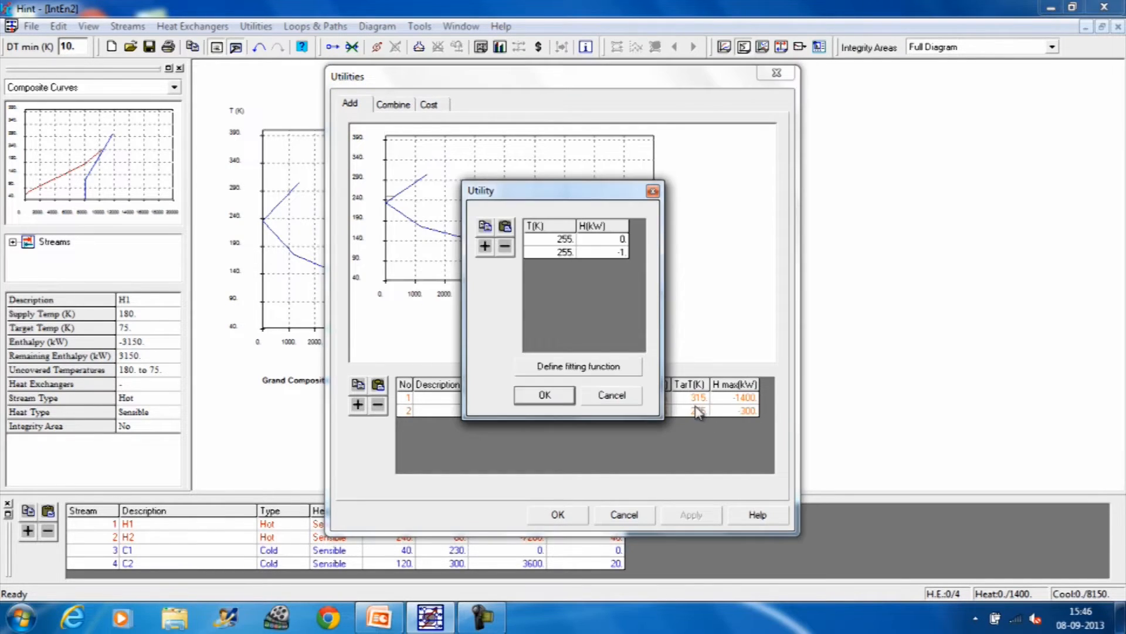
{"action": "left_click", "coordinate": [570, 252]}
{"action": "type", "text": "2"}
{"action": "left_click", "coordinate": [546, 397]}
Step: Add a cooling utility with supply temperature 20 K and target temperature 30 K
{"action": "left_click", "coordinate": [357, 406]}
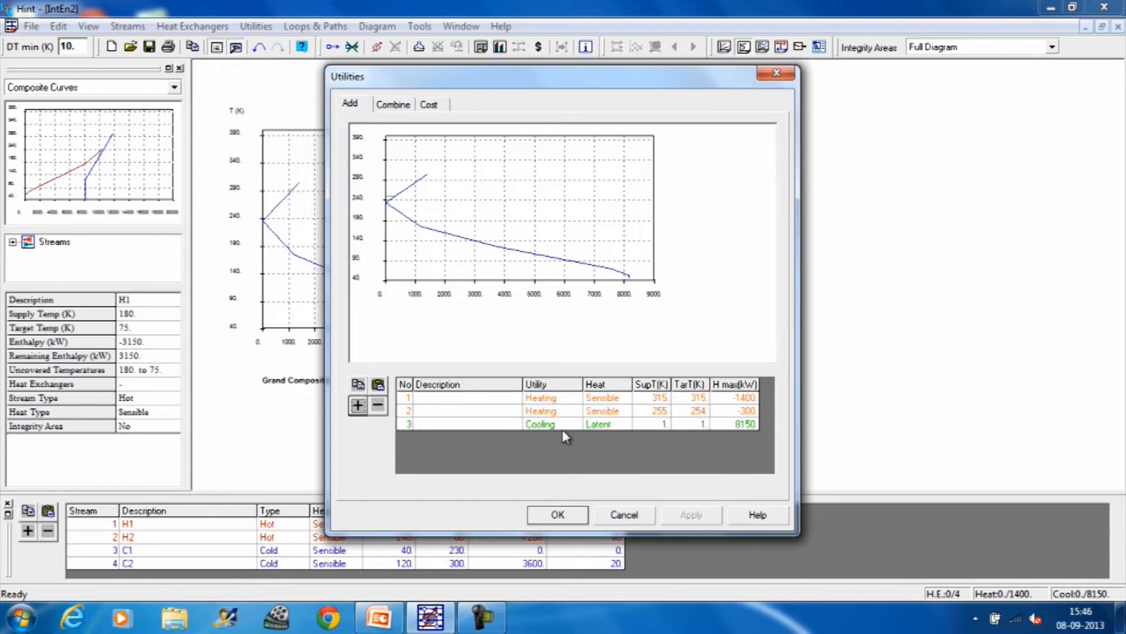
{"action": "left_click", "coordinate": [660, 423]}
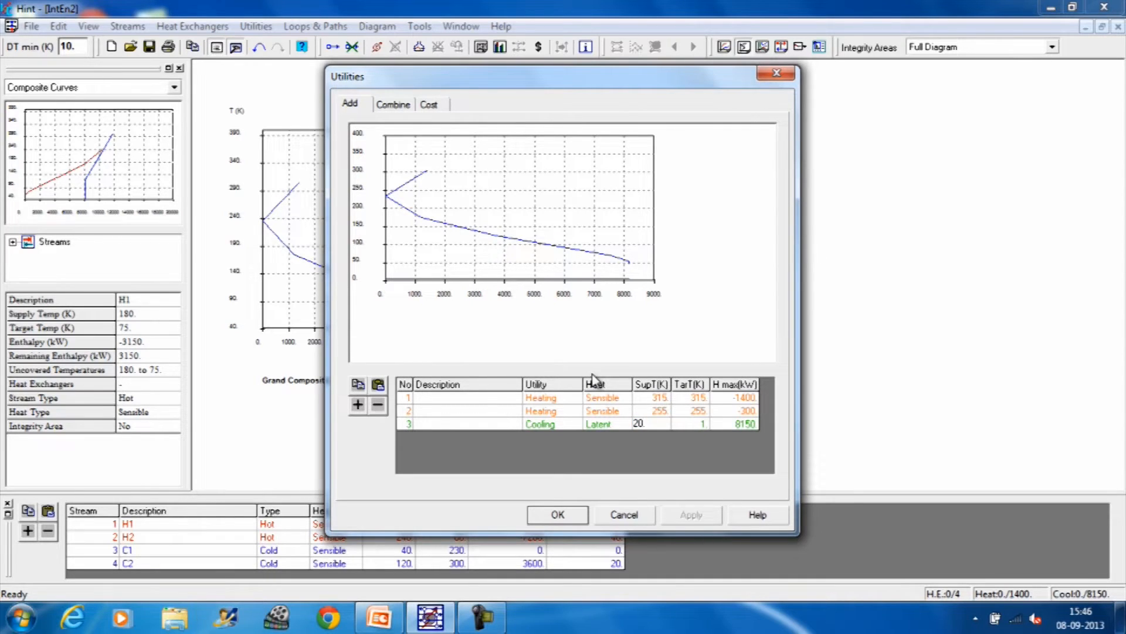
{"action": "left_click", "coordinate": [702, 425]}
{"action": "double_click", "coordinate": [701, 426]}
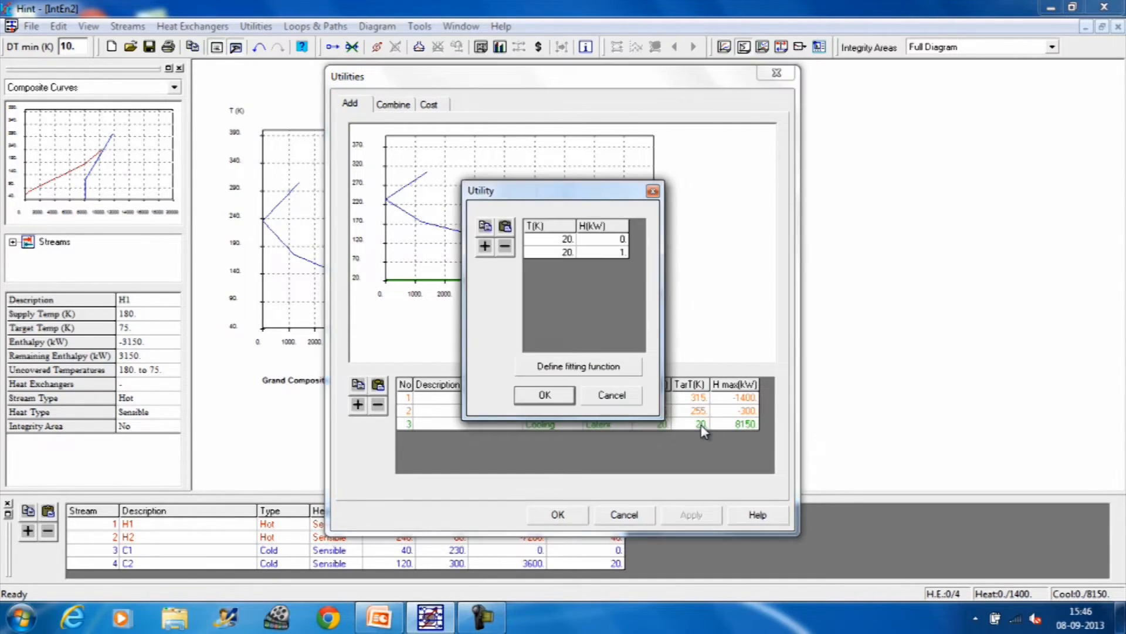
{"action": "double_click", "coordinate": [567, 252]}
{"action": "left_click_drag", "start_coordinate": [551, 251], "coordinate": [518, 250]}
{"action": "left_click", "coordinate": [535, 397]}
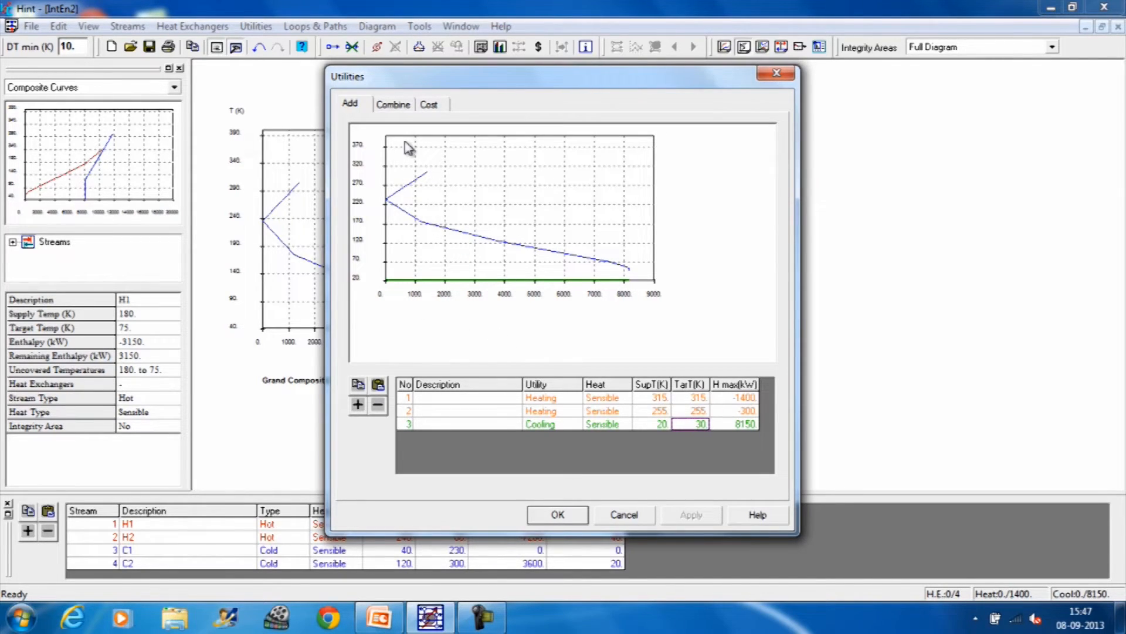
Step: Combine the heating utilities with loads of 300 kW for utility 2 and 1100 kW for utility 1, declining to save the document
{"action": "left_click", "coordinate": [393, 105]}
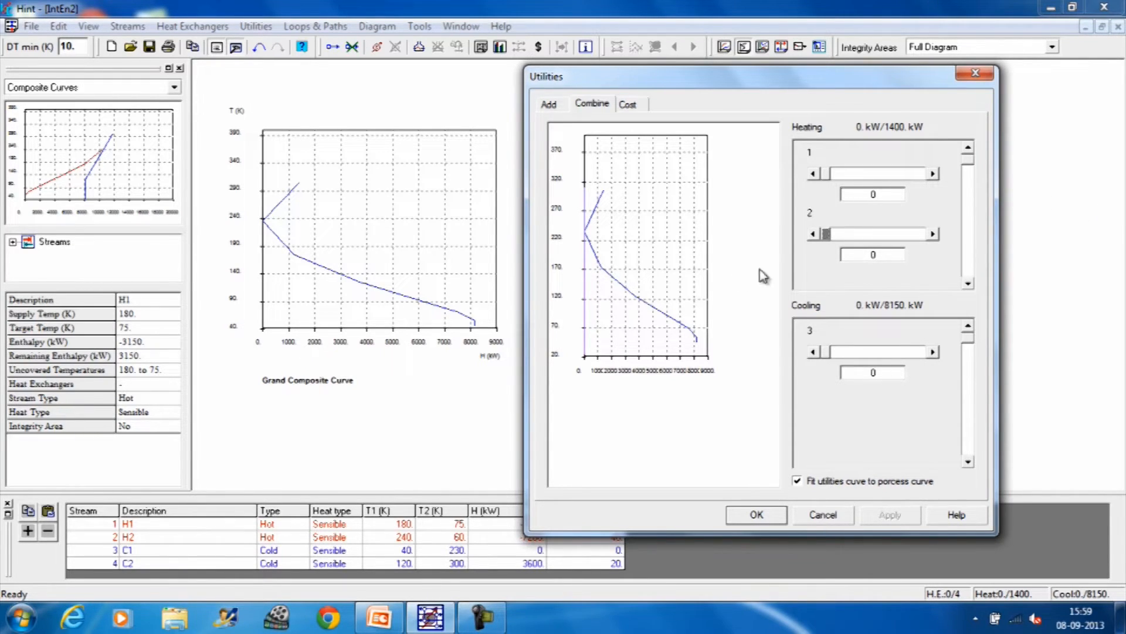
{"action": "left_click_drag", "start_coordinate": [829, 239], "coordinate": [928, 248]}
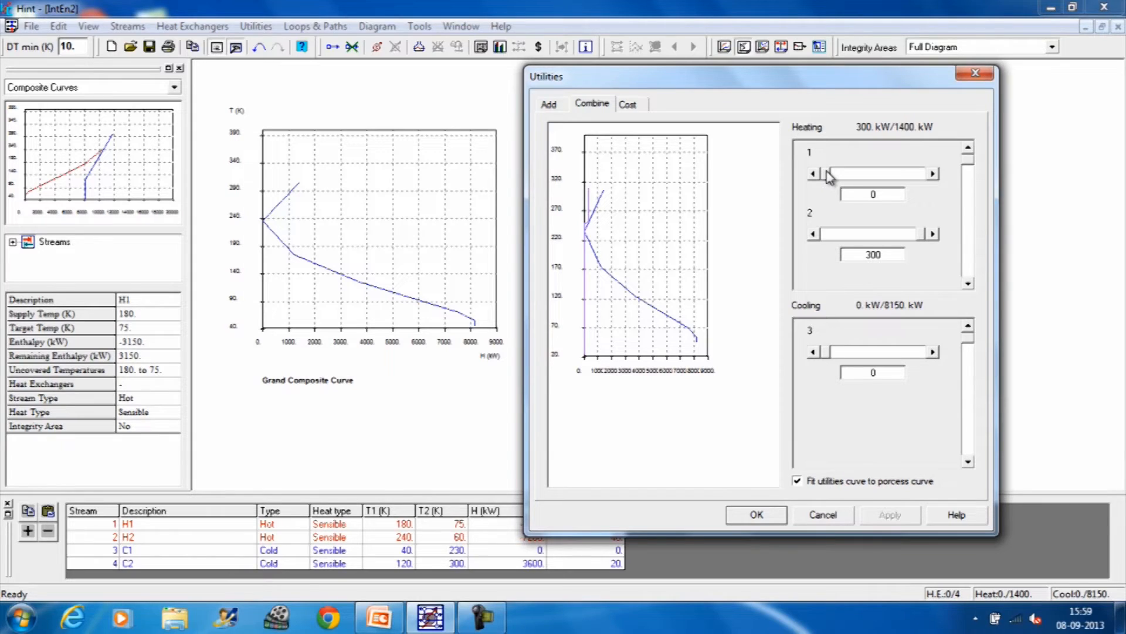
{"action": "left_click_drag", "start_coordinate": [829, 176], "coordinate": [863, 179]}
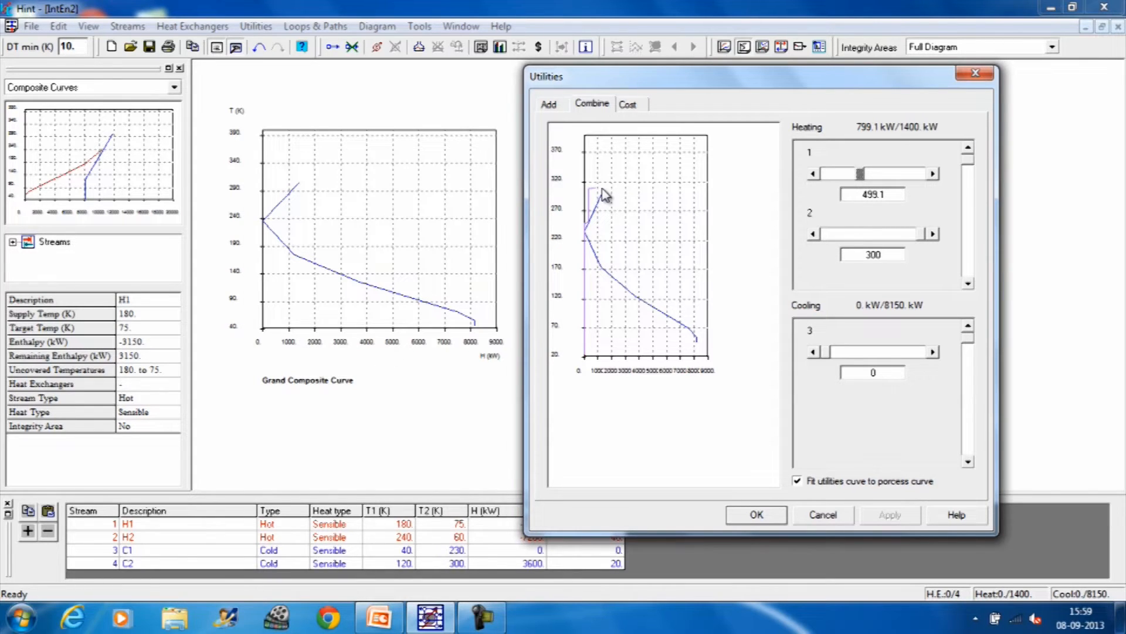
{"action": "left_click_drag", "start_coordinate": [861, 181], "coordinate": [903, 184]}
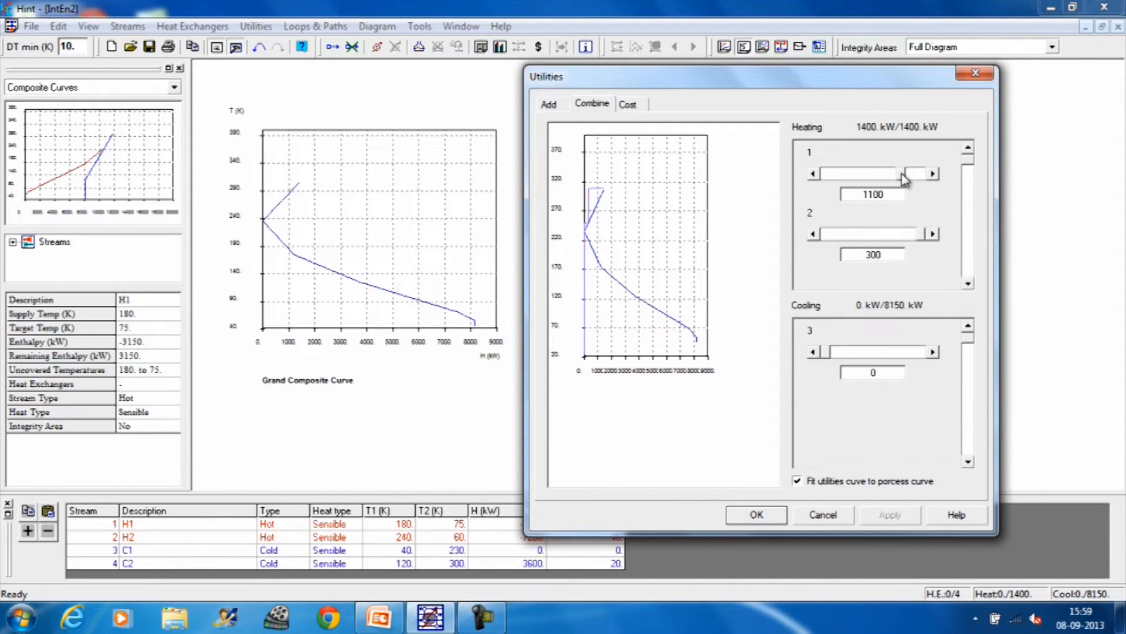
{"action": "left_click", "coordinate": [909, 175]}
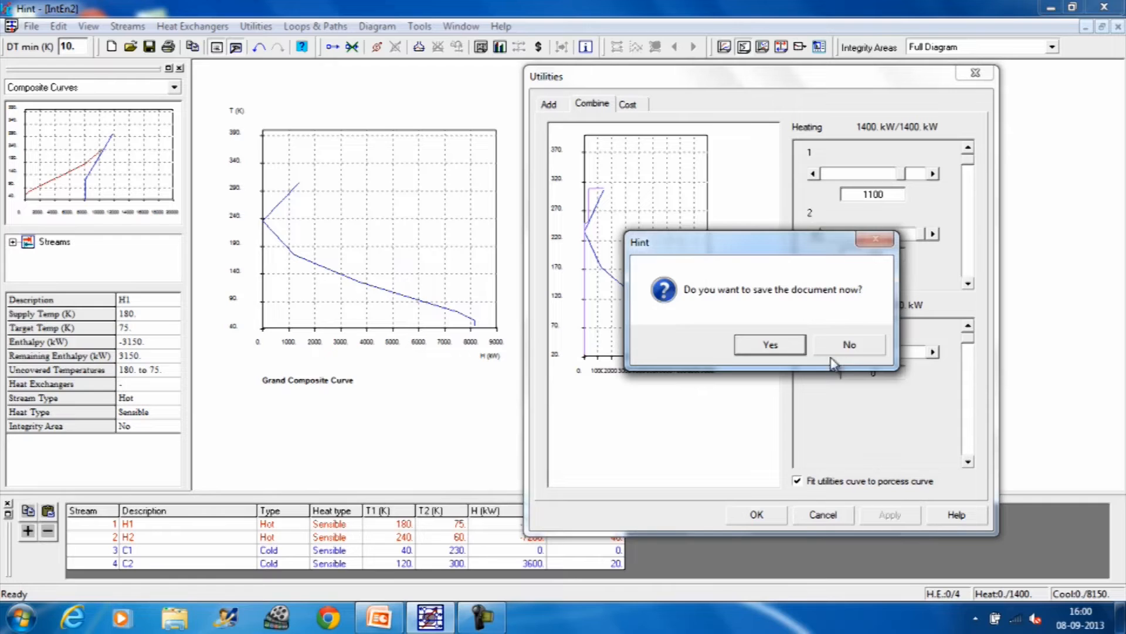
{"action": "left_click", "coordinate": [858, 345]}
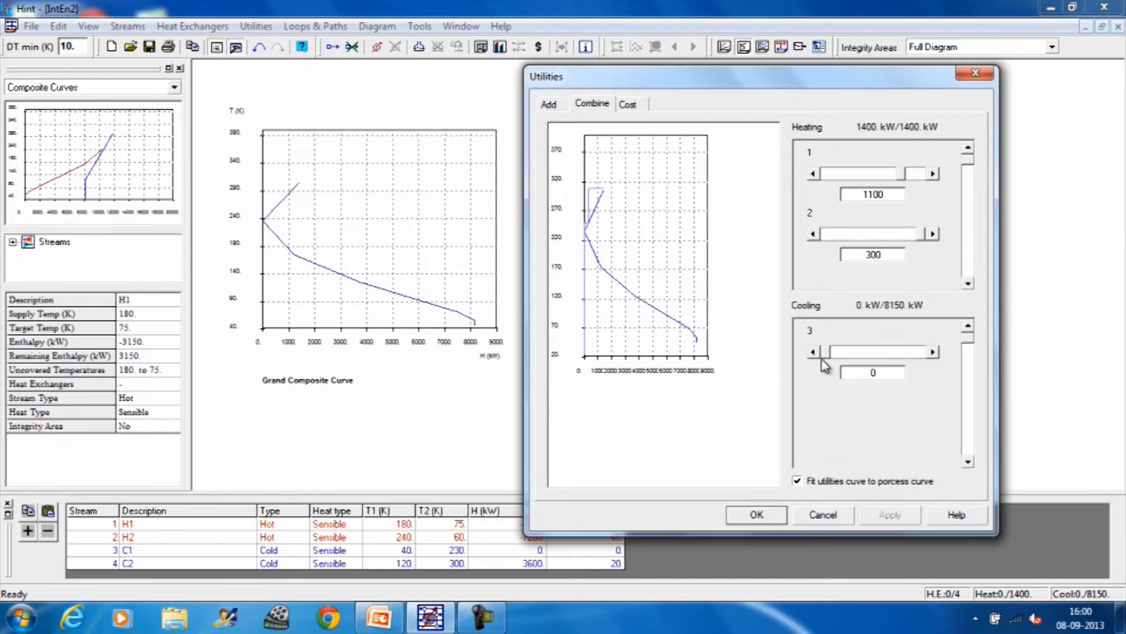
Step: Set the load of cooling utility 3 to 8150 kW, accept the utilities and show them instead of the default ones
{"action": "left_click_drag", "start_coordinate": [824, 352], "coordinate": [925, 369]}
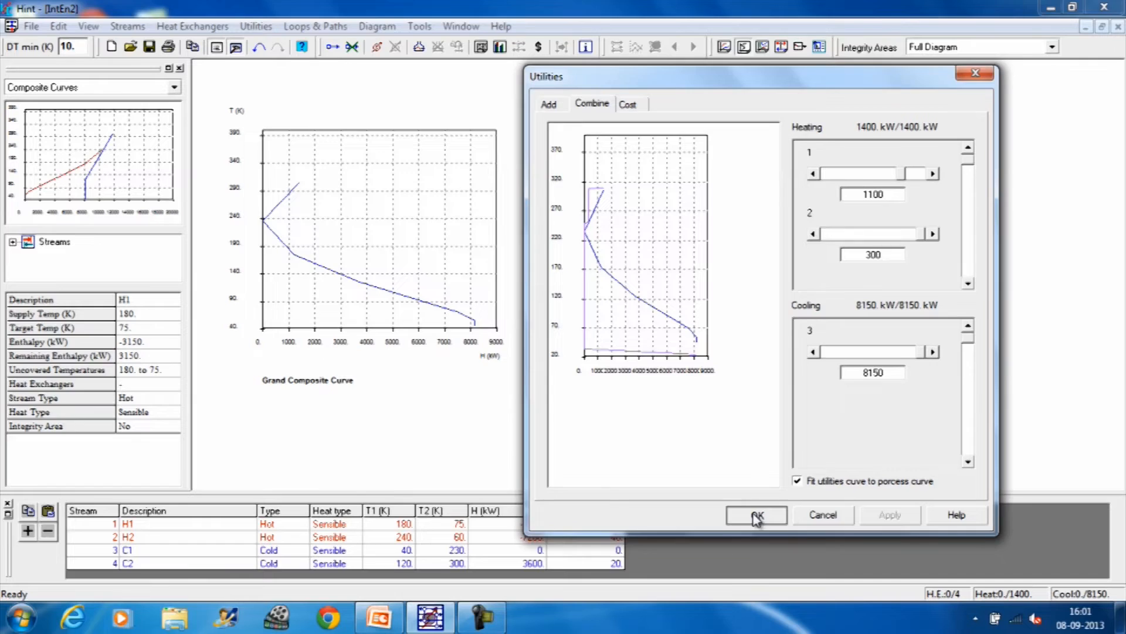
{"action": "left_click", "coordinate": [755, 516]}
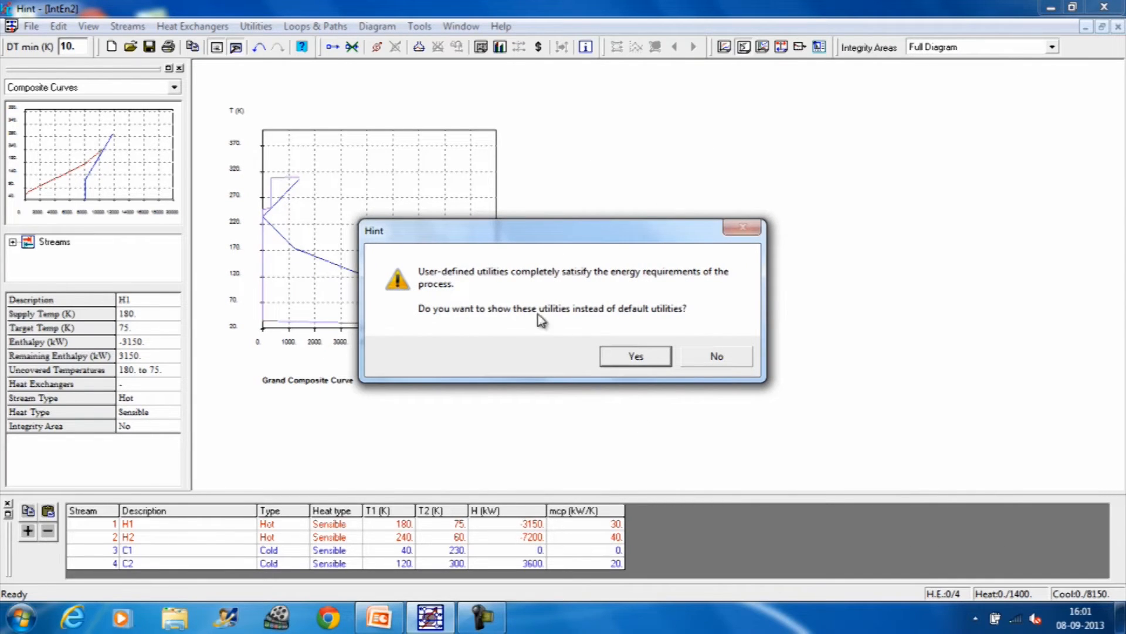
{"action": "left_click", "coordinate": [647, 363]}
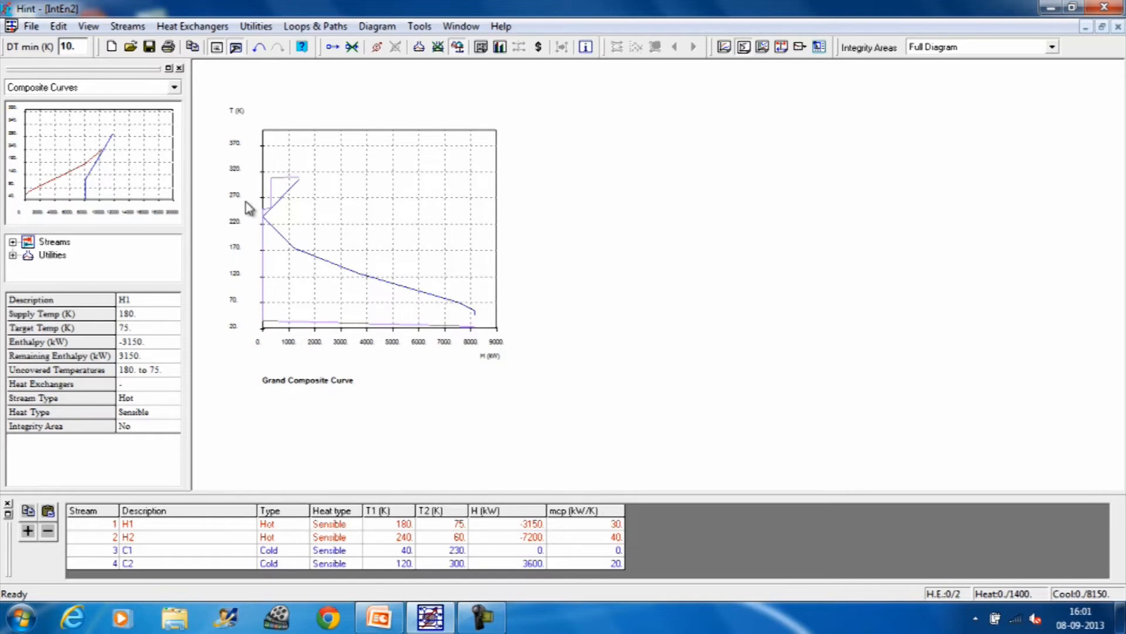
Step: Plot the composite curves with utilities to examine them, and return to the grand composite curve
{"action": "left_click", "coordinate": [393, 27]}
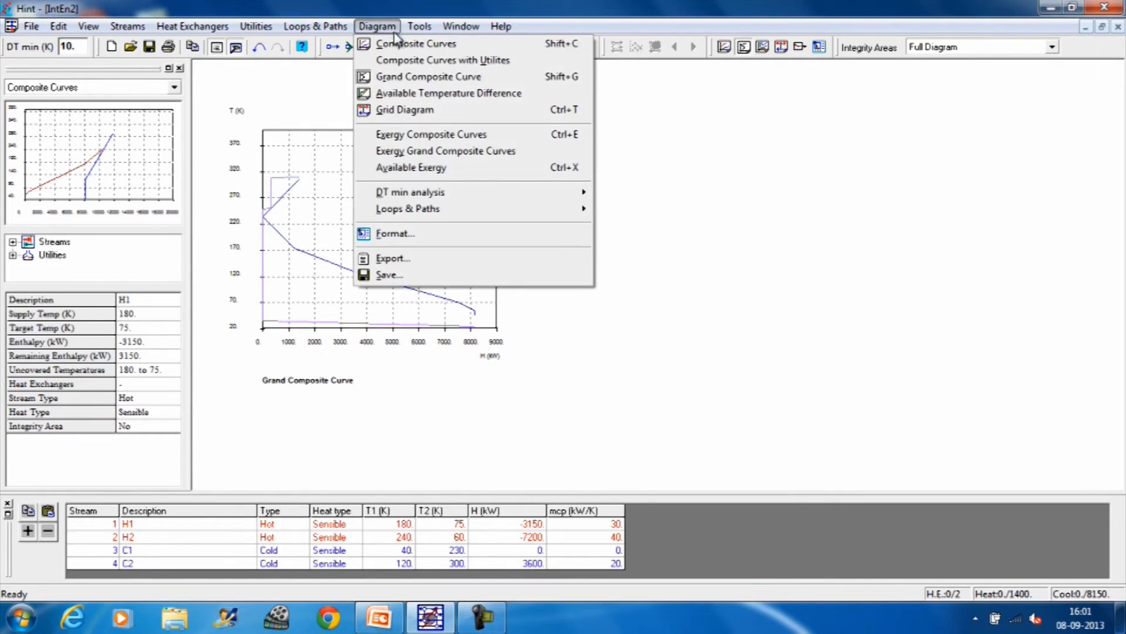
{"action": "left_click", "coordinate": [386, 61]}
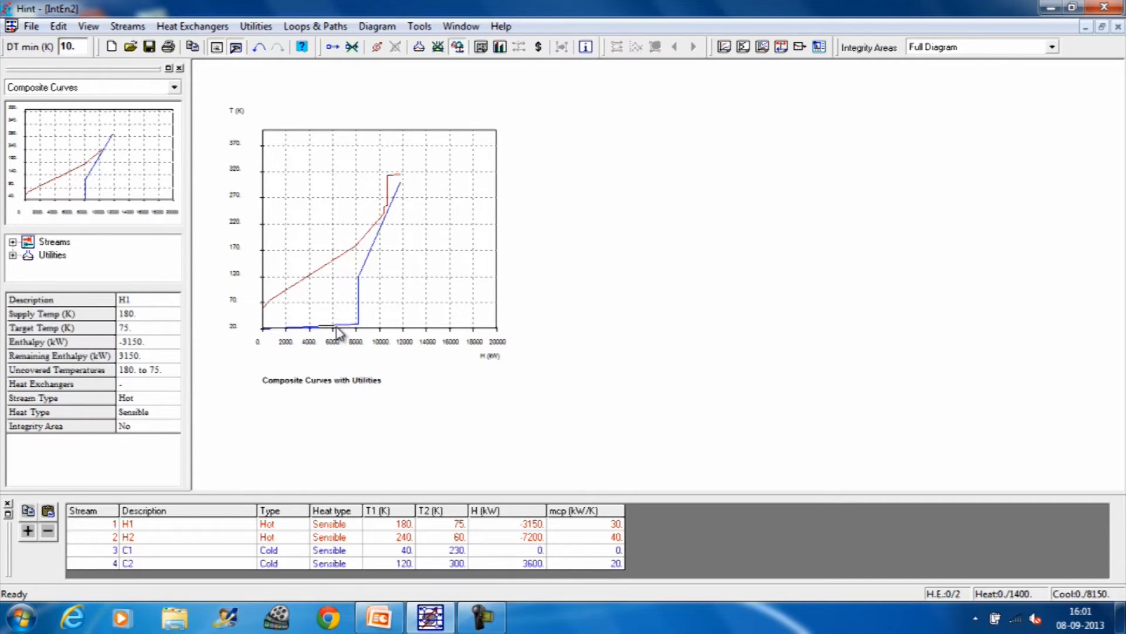
{"action": "left_click", "coordinate": [380, 27]}
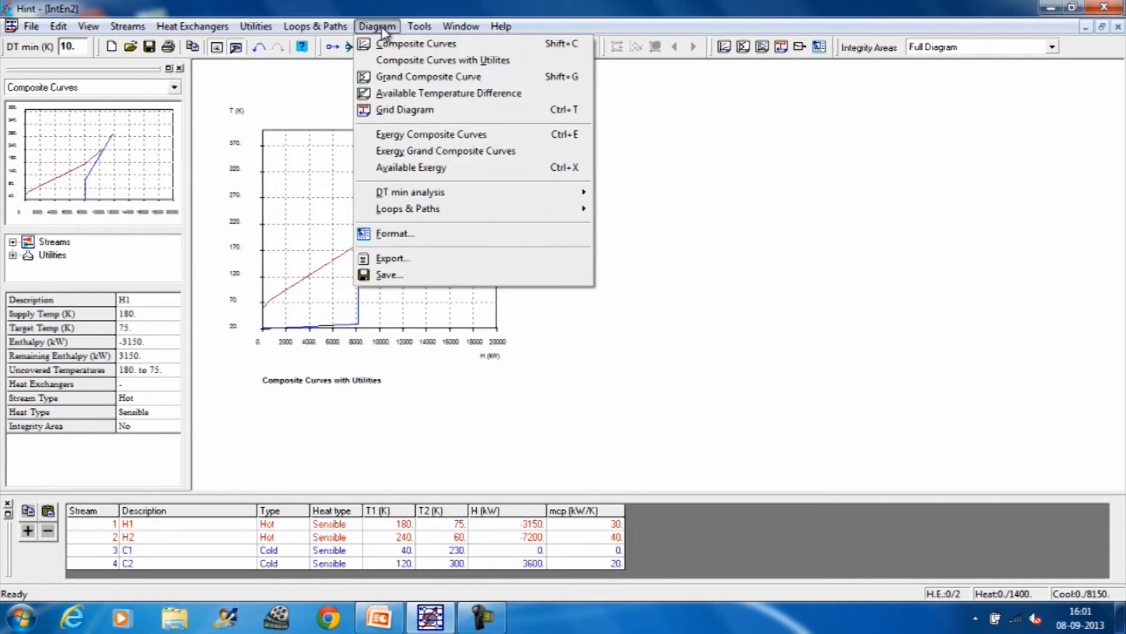
{"action": "left_click", "coordinate": [392, 82]}
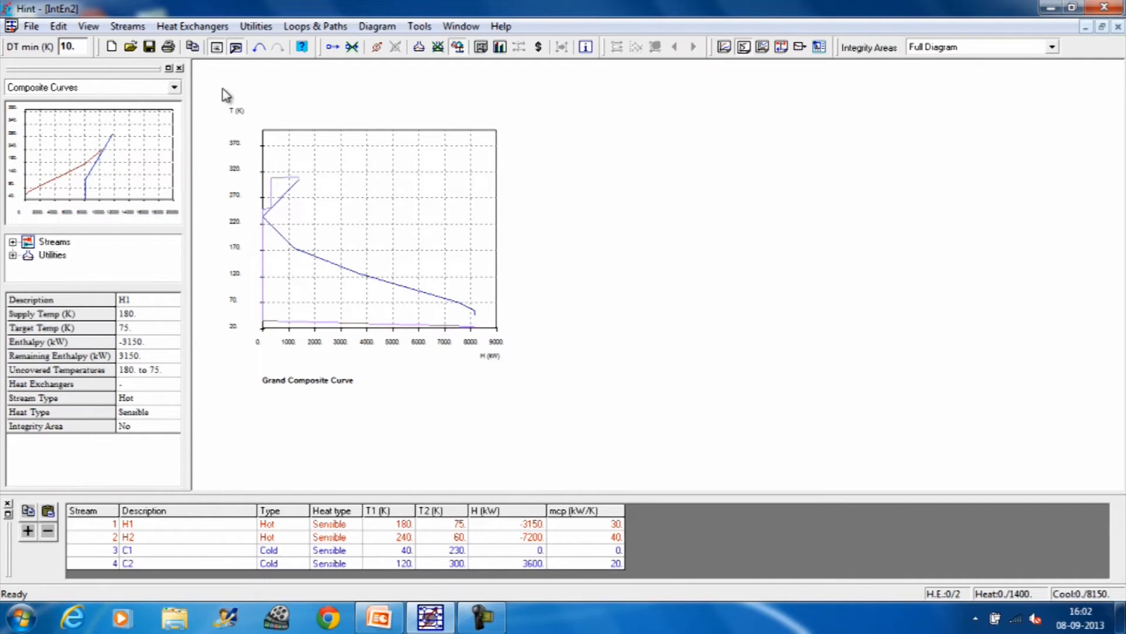
Step: Calculate the area target of the heat exchanger network, and review the heat cascade with its duties and pinch temperature
{"action": "left_click", "coordinate": [125, 28]}
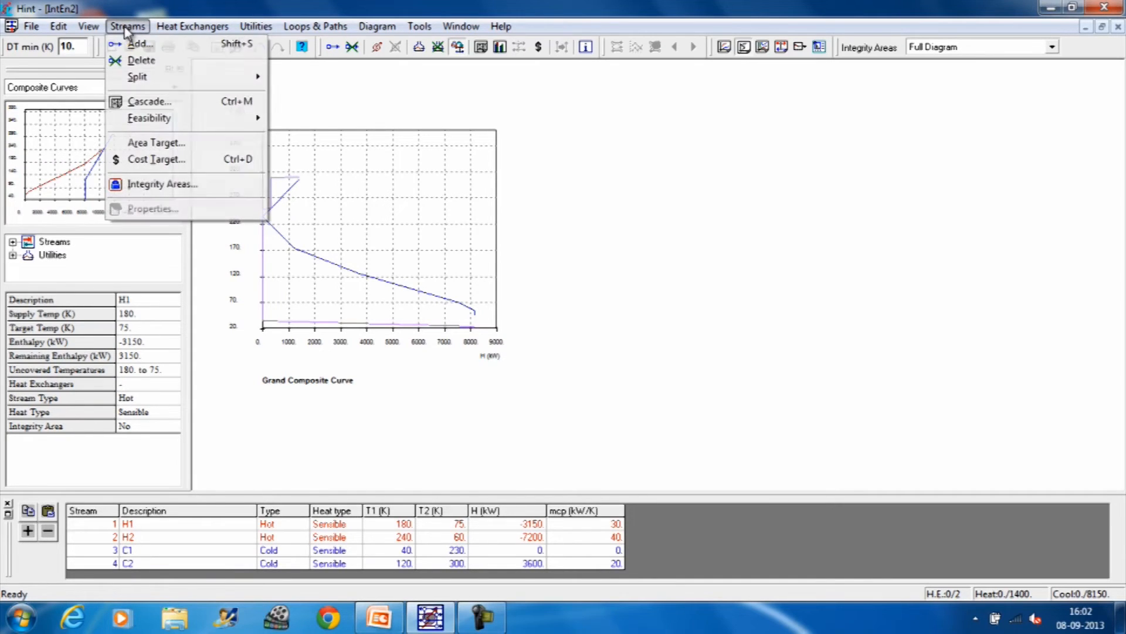
{"action": "left_click", "coordinate": [152, 142]}
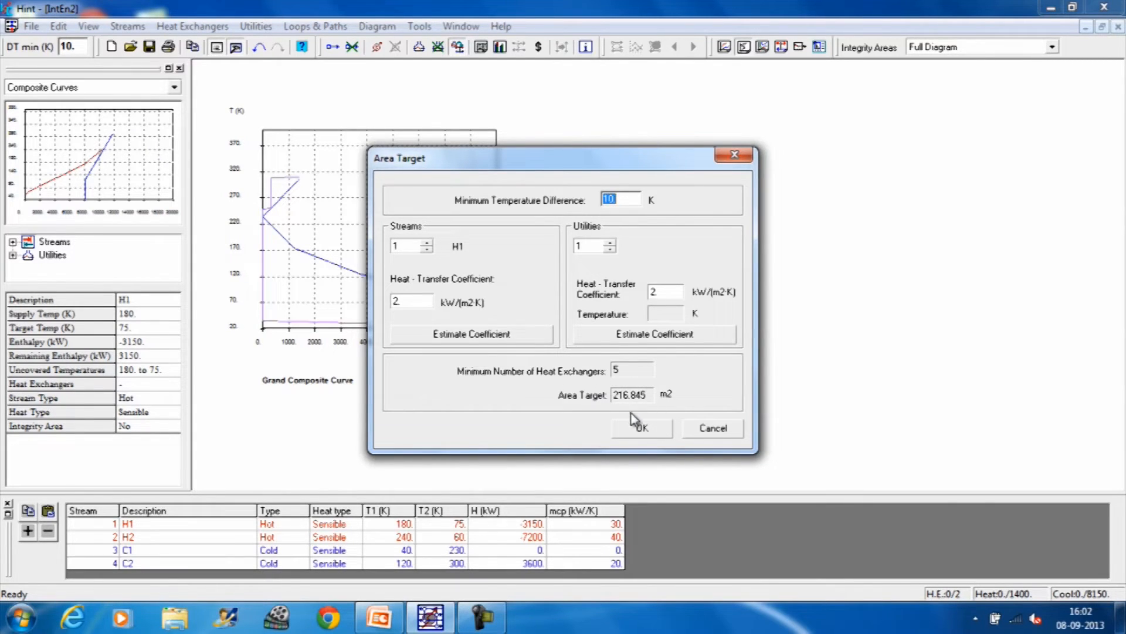
{"action": "left_click", "coordinate": [642, 427]}
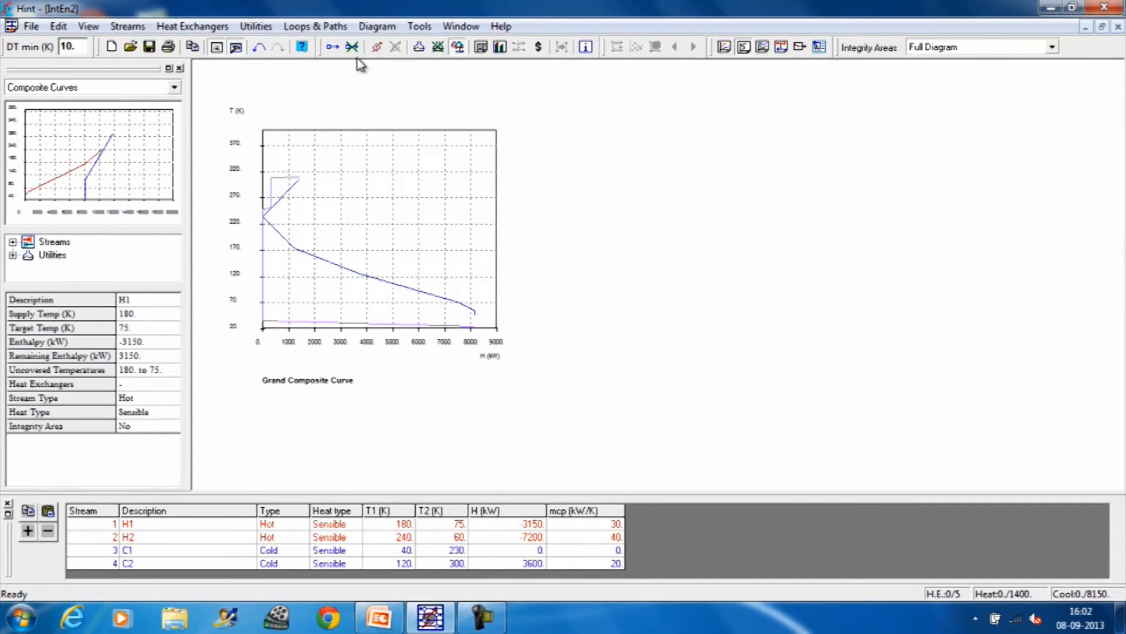
{"action": "left_click", "coordinate": [480, 47]}
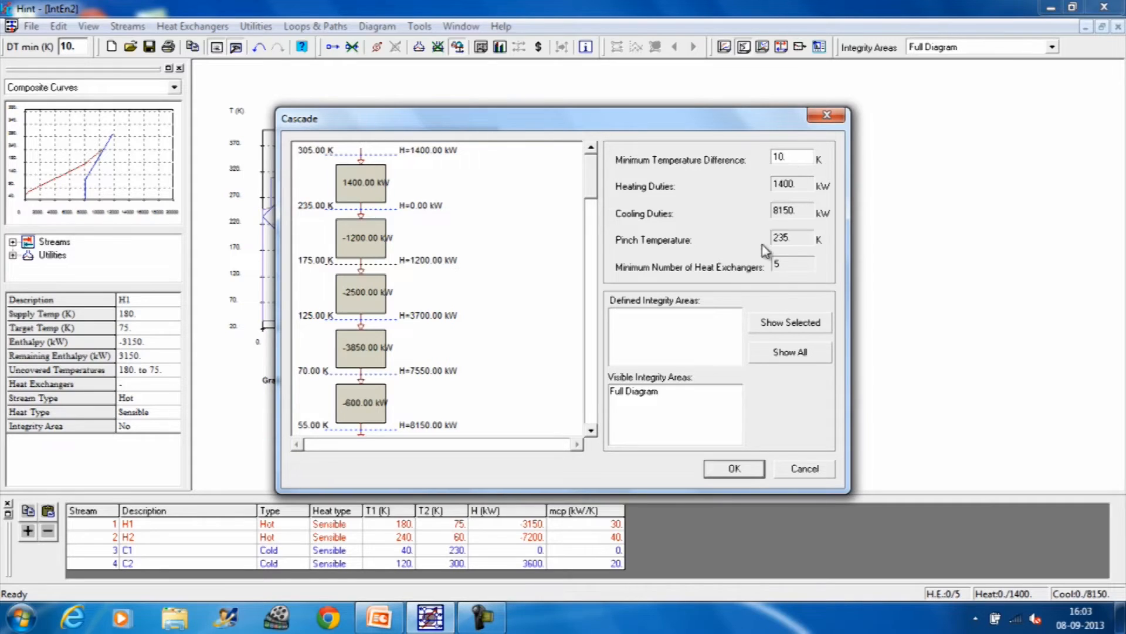
{"action": "left_click", "coordinate": [735, 469]}
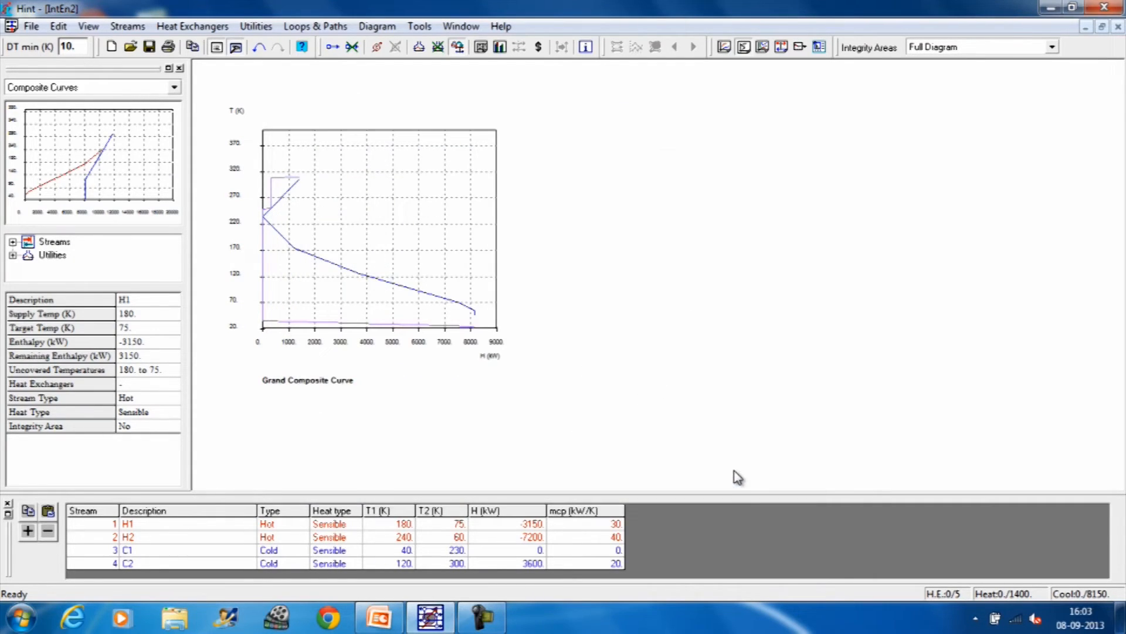
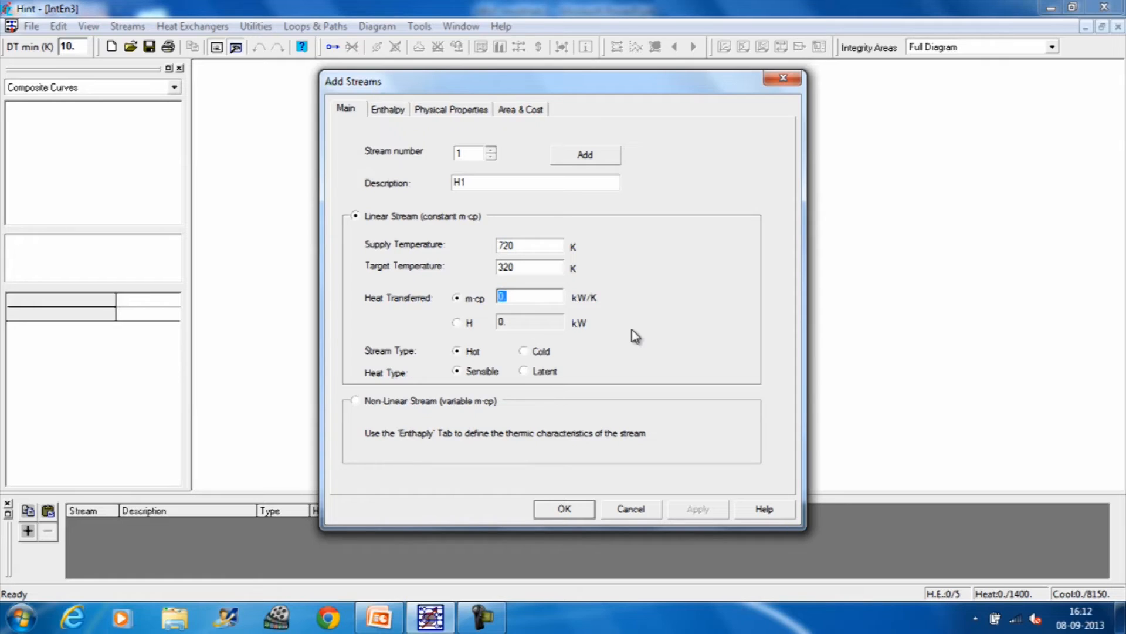
Step: Set the heat capacity flow of stream H1 to 45 kW/K and add the stream
{"action": "type", "text": "0"}
{"action": "key", "text": "BackSpace"}
{"action": "type", "text": "45"}
{"action": "left_click", "coordinate": [578, 159]}
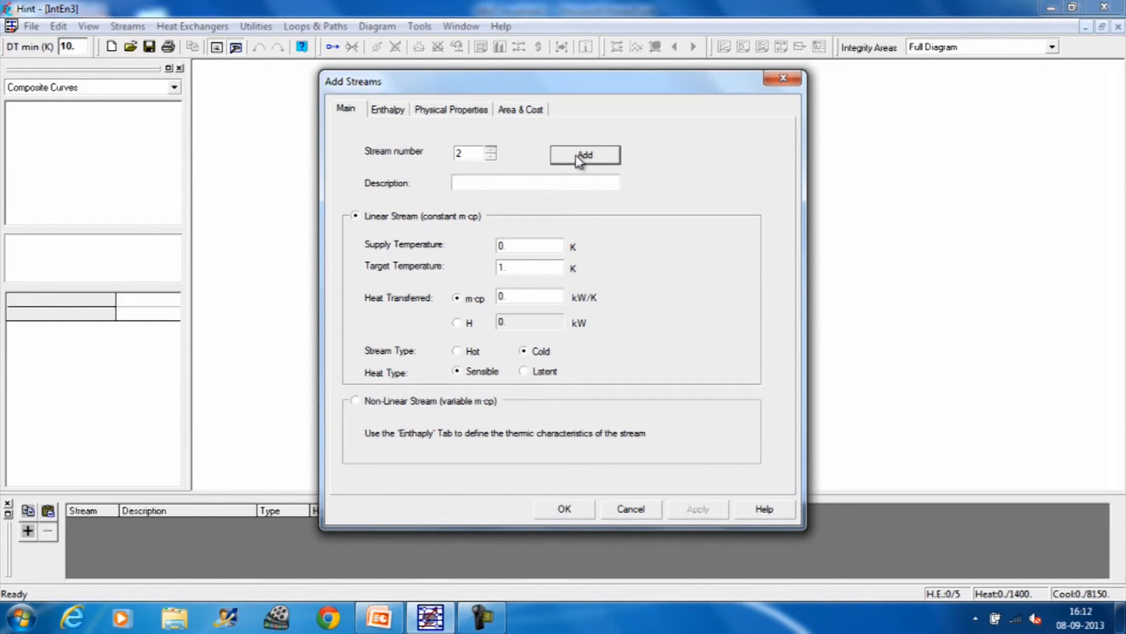
Step: Add hot stream H2 with supply temperature 520 K, target temperature 220 K and m·cp 40 kW/K
{"action": "left_click", "coordinate": [494, 182]}
{"action": "type", "text": "H"}
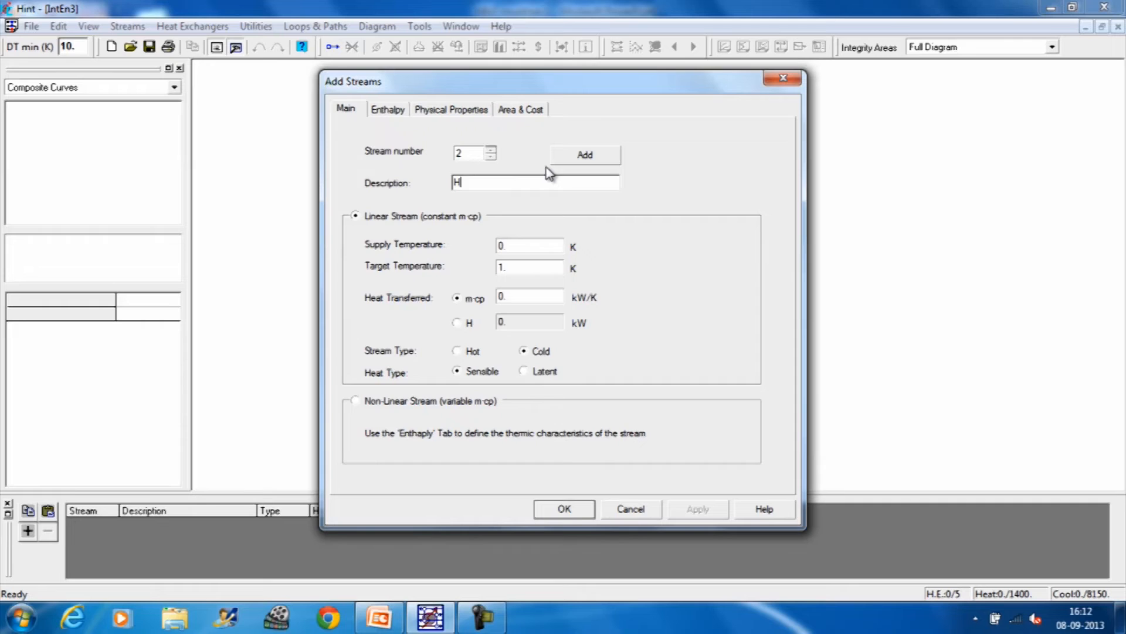
{"action": "type", "text": "2"}
{"action": "left_click", "coordinate": [519, 247]}
{"action": "double_click", "coordinate": [502, 246]}
{"action": "type", "text": "520"}
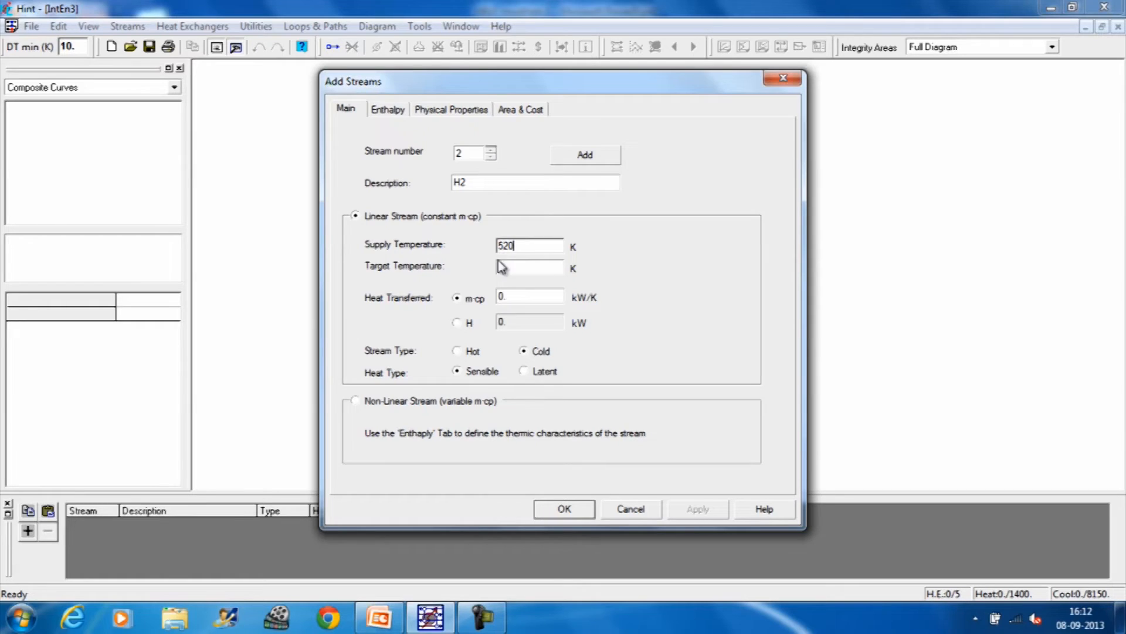
{"action": "double_click", "coordinate": [496, 268]}
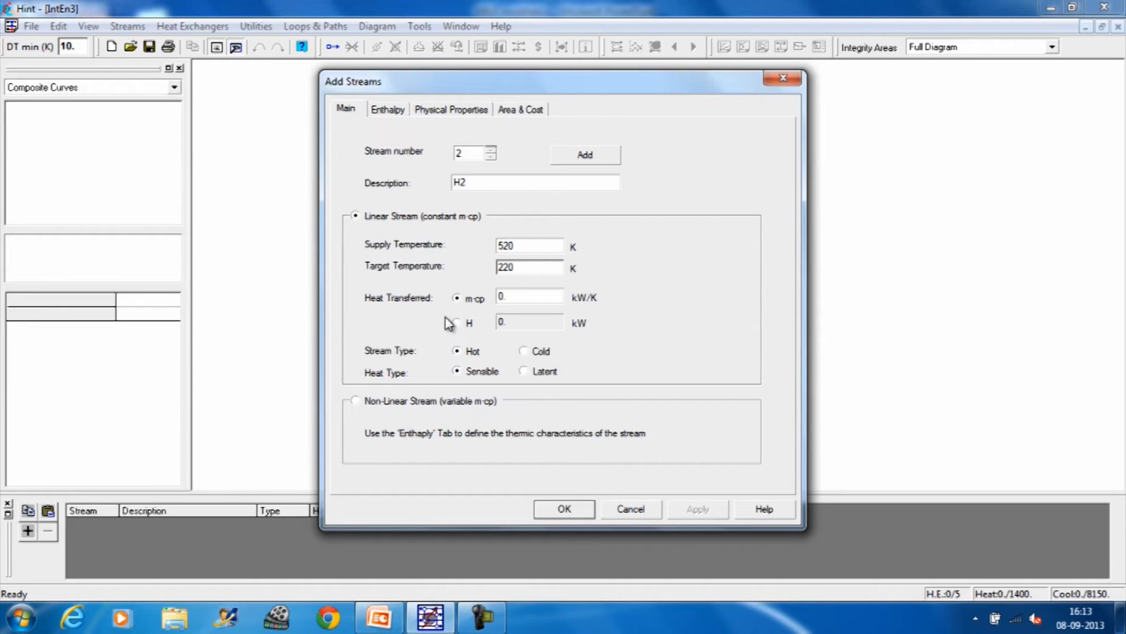
{"action": "double_click", "coordinate": [513, 296]}
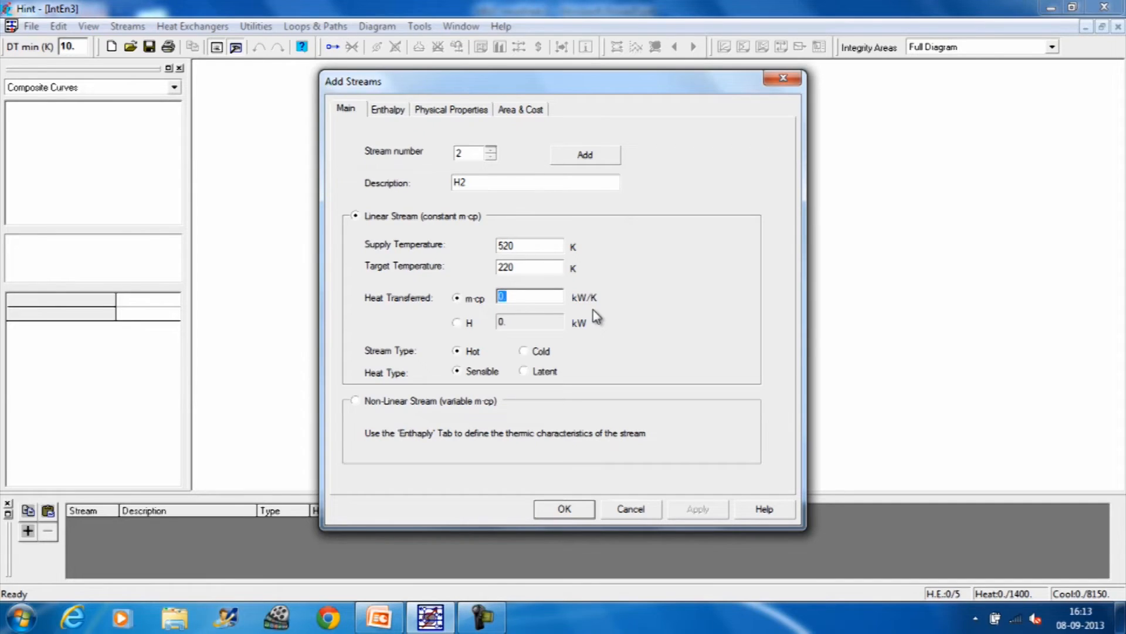
{"action": "type", "text": "40"}
{"action": "left_click", "coordinate": [602, 156]}
Step: Add cold stream C1 with supply temperature 300 K, target temperature 900 K and m·cp 43 kW/K
{"action": "left_click", "coordinate": [479, 178]}
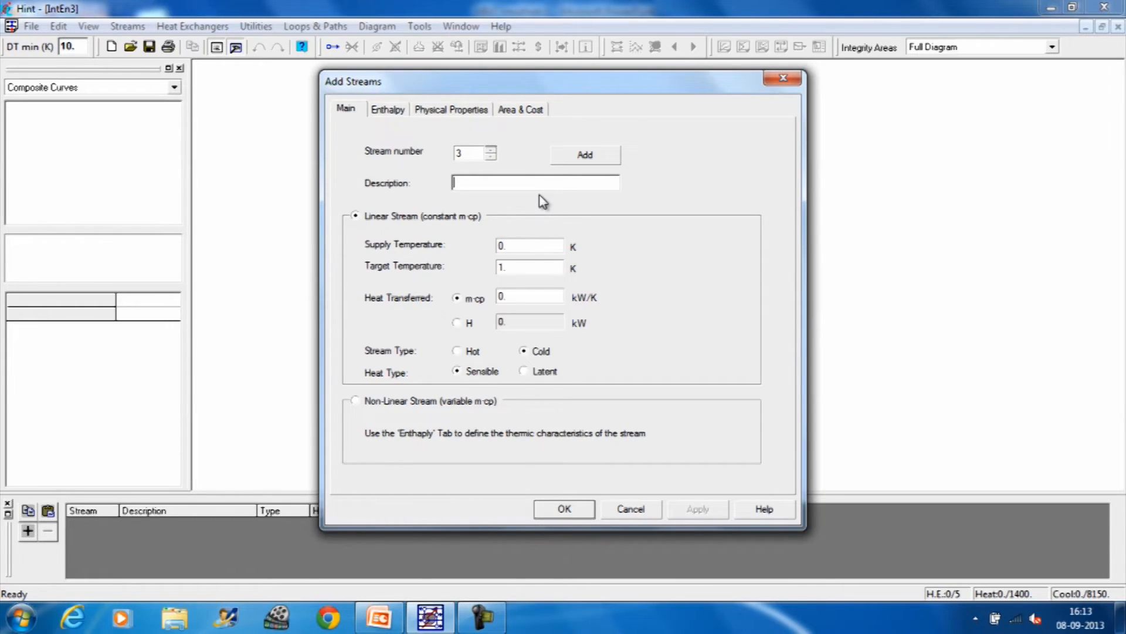
{"action": "type", "text": "C1"}
{"action": "left_click", "coordinate": [502, 246]}
{"action": "type", "text": "300"}
{"action": "left_click", "coordinate": [498, 269]}
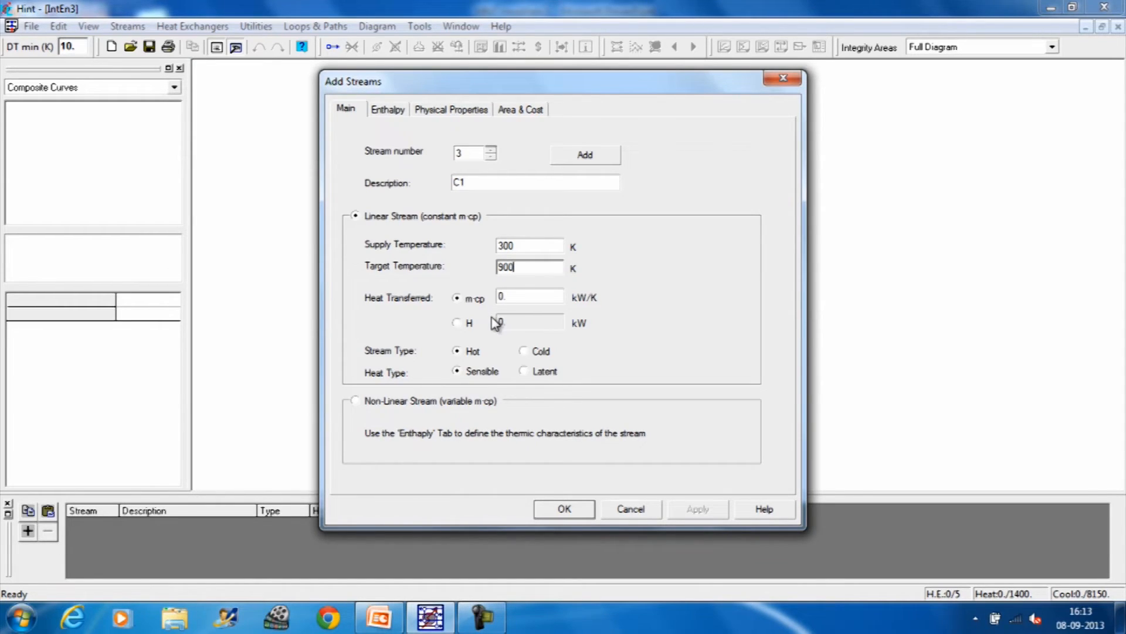
{"action": "left_click", "coordinate": [499, 298]}
{"action": "left_click", "coordinate": [597, 154]}
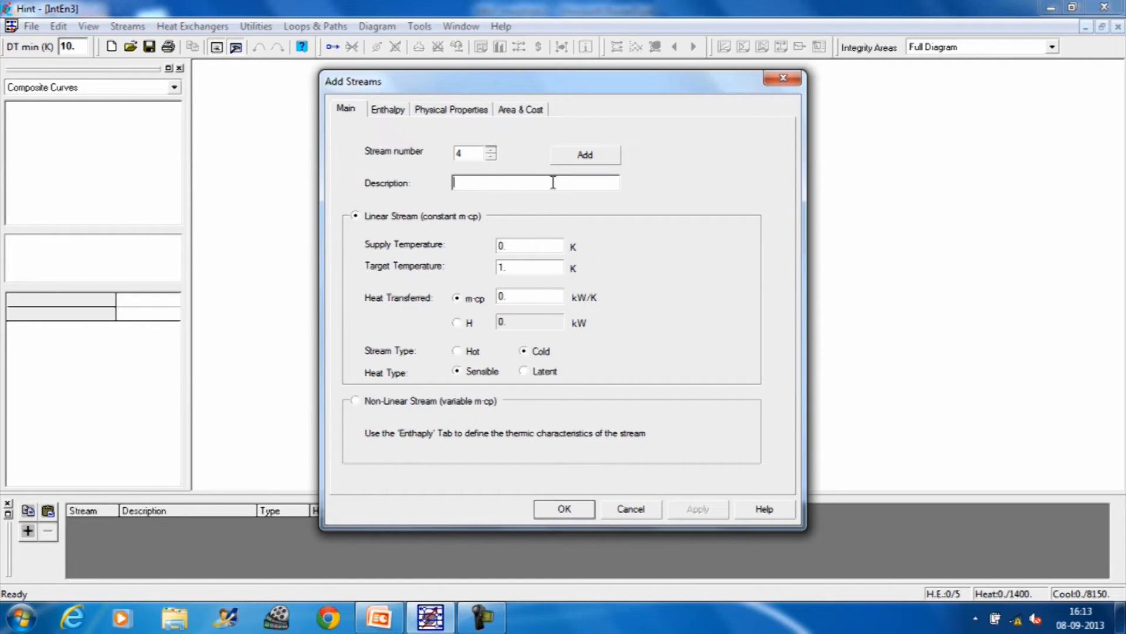
Step: Define cold stream C2 from 200 K to 550 K with m·cp 20 kW/K and finish adding streams
{"action": "type", "text": "C2"}
{"action": "left_click_drag", "start_coordinate": [508, 247], "coordinate": [498, 251]}
{"action": "type", "text": "200"}
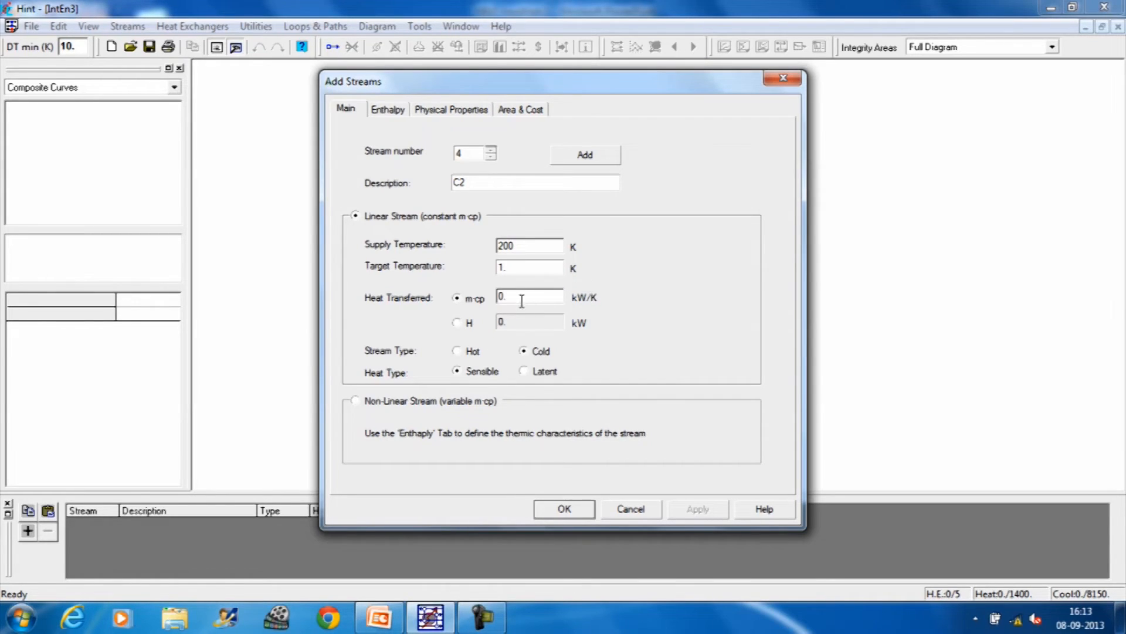
{"action": "left_click_drag", "start_coordinate": [519, 270], "coordinate": [489, 269]}
{"action": "type", "text": "550"}
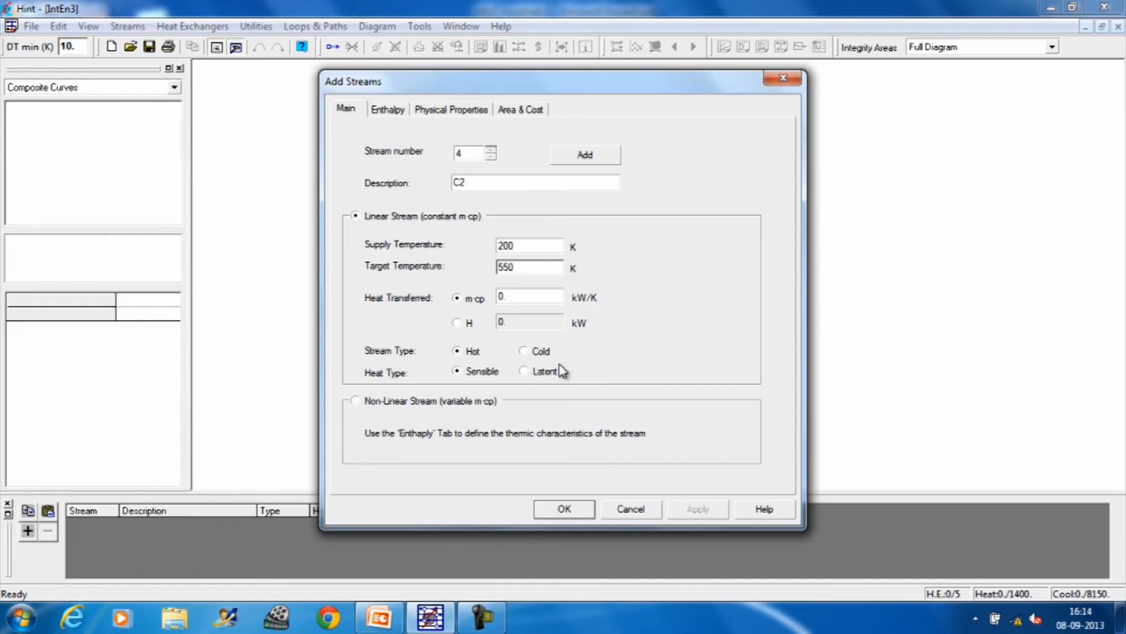
{"action": "left_click", "coordinate": [518, 300]}
{"action": "double_click", "coordinate": [502, 298]}
{"action": "type", "text": "3"}
{"action": "type", "text": "0"}
{"action": "left_click", "coordinate": [582, 509]}
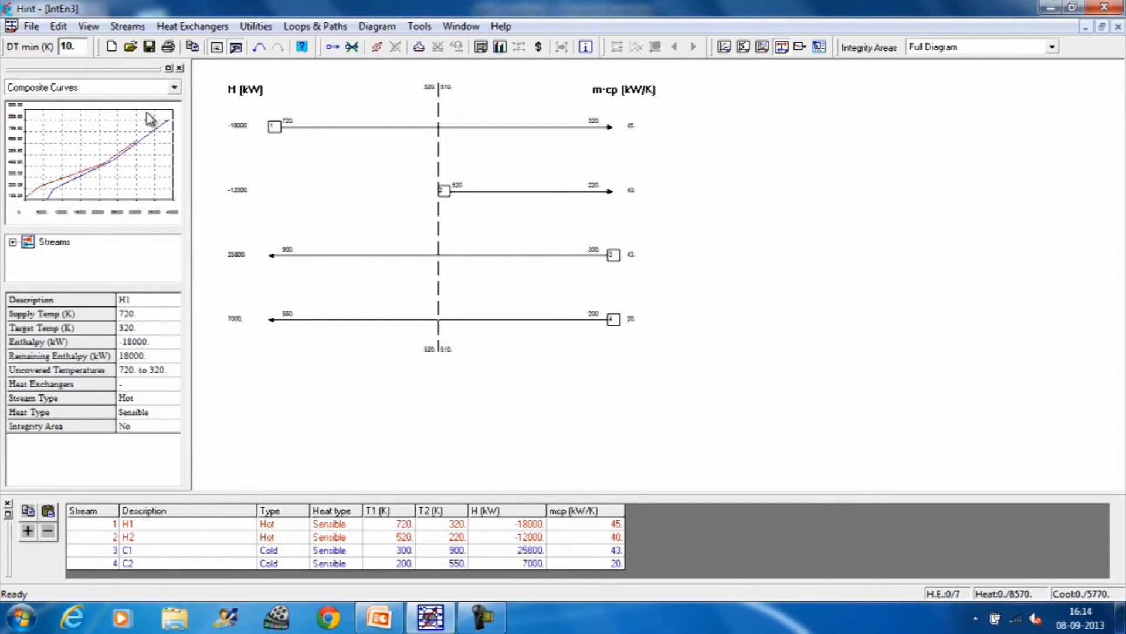
Step: Set the minimum temperature difference to 20 K
{"action": "key", "text": "BackSpace"}
{"action": "type", "text": "2"}
{"action": "left_click", "coordinate": [580, 370]}
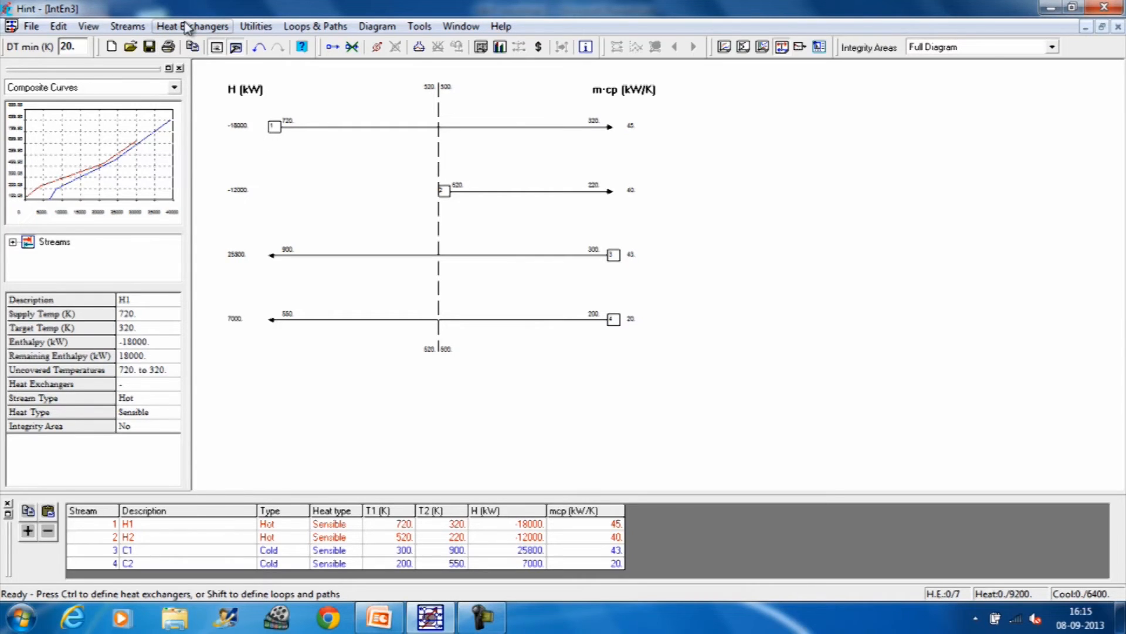
Step: Examine the above-pinch feasibility criteria for the process pinch, keeping the stream grid in view
{"action": "left_click", "coordinate": [133, 29]}
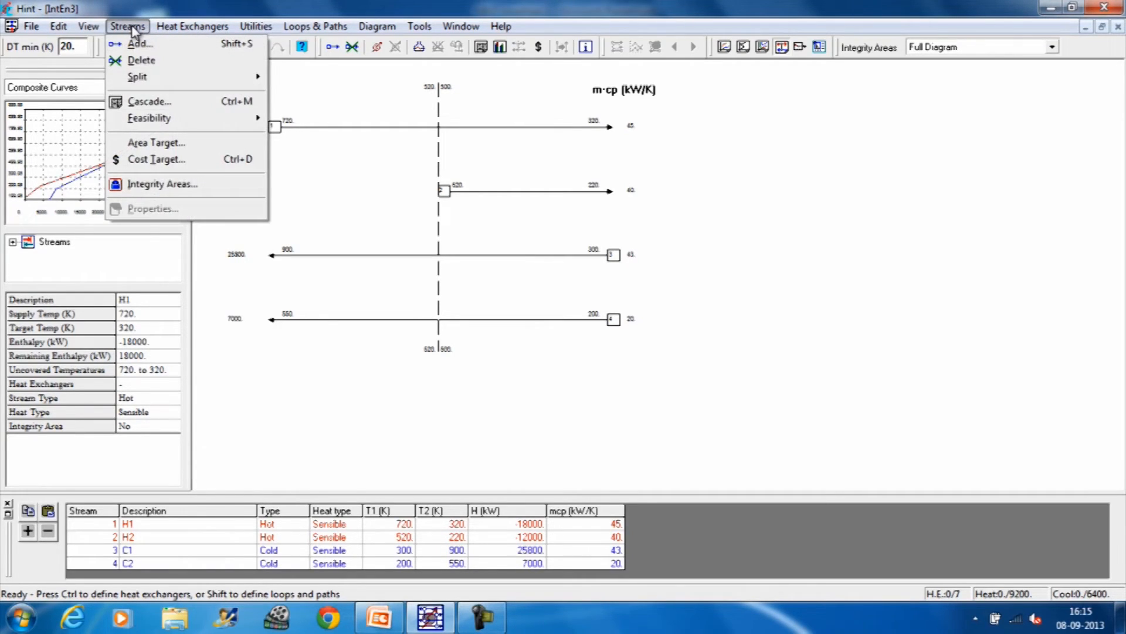
{"action": "mouse_move", "coordinate": [152, 123]}
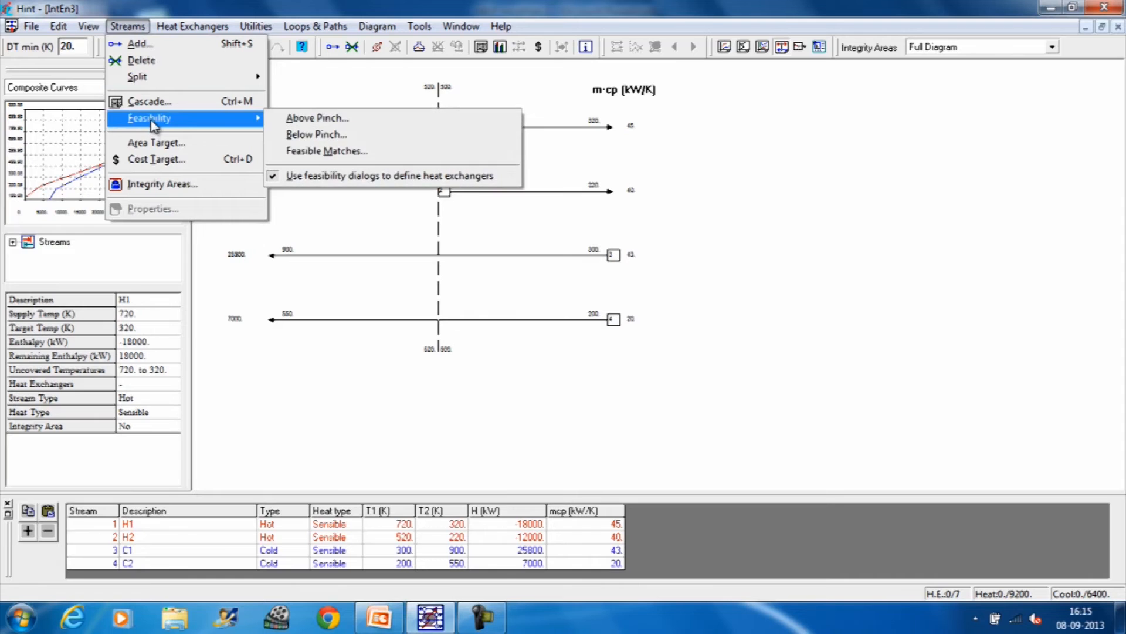
{"action": "left_click", "coordinate": [315, 120]}
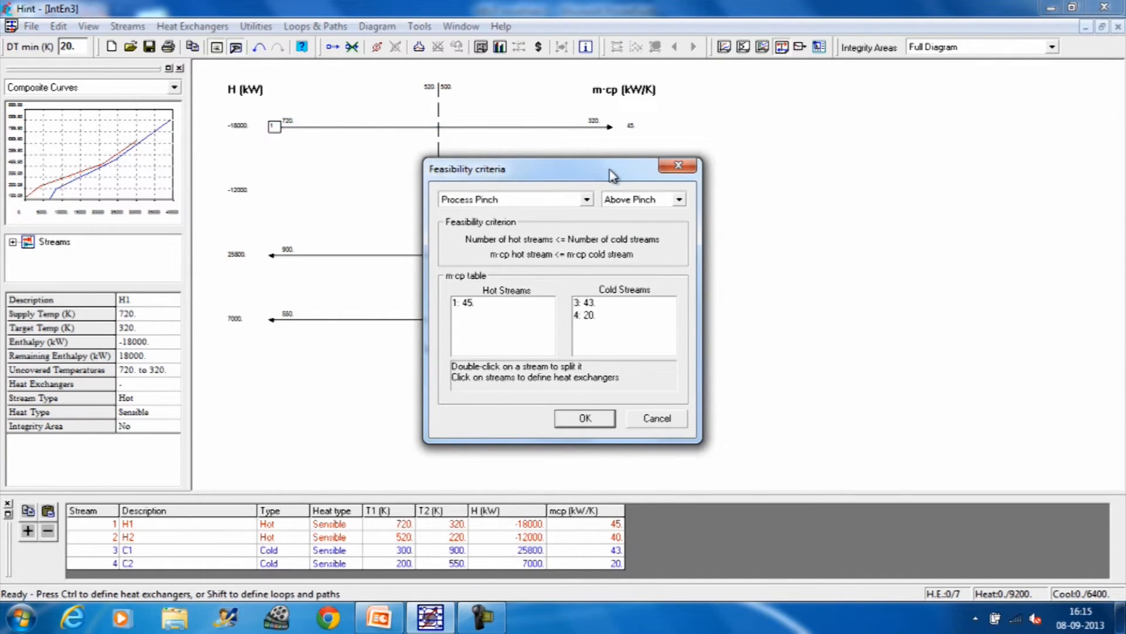
{"action": "left_click_drag", "start_coordinate": [608, 163], "coordinate": [633, 84]}
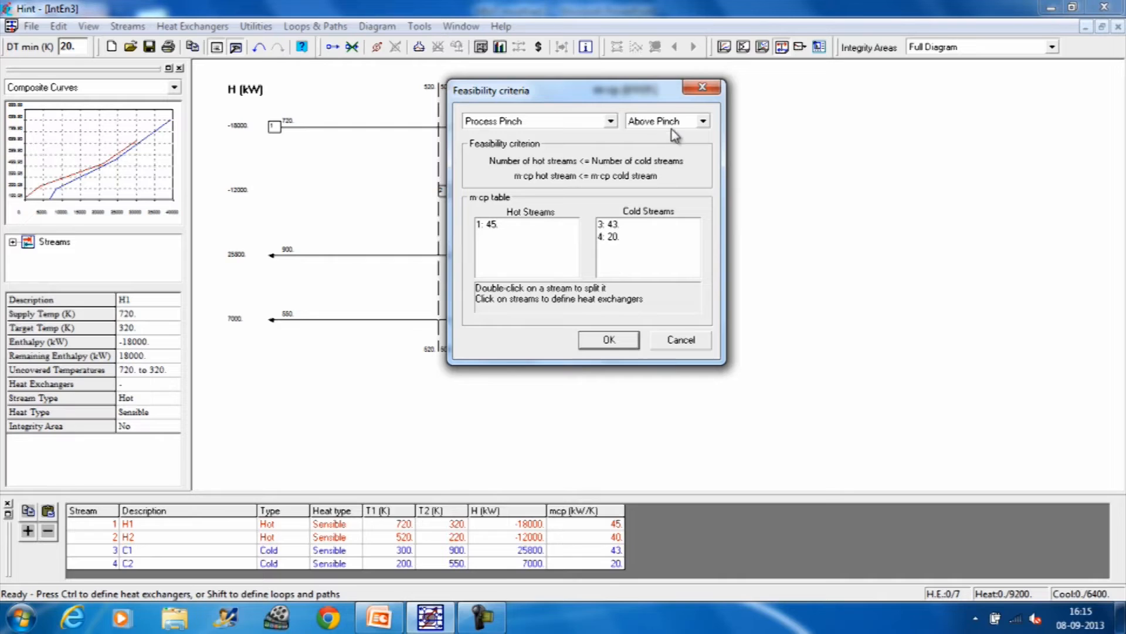
{"action": "left_click", "coordinate": [703, 122]}
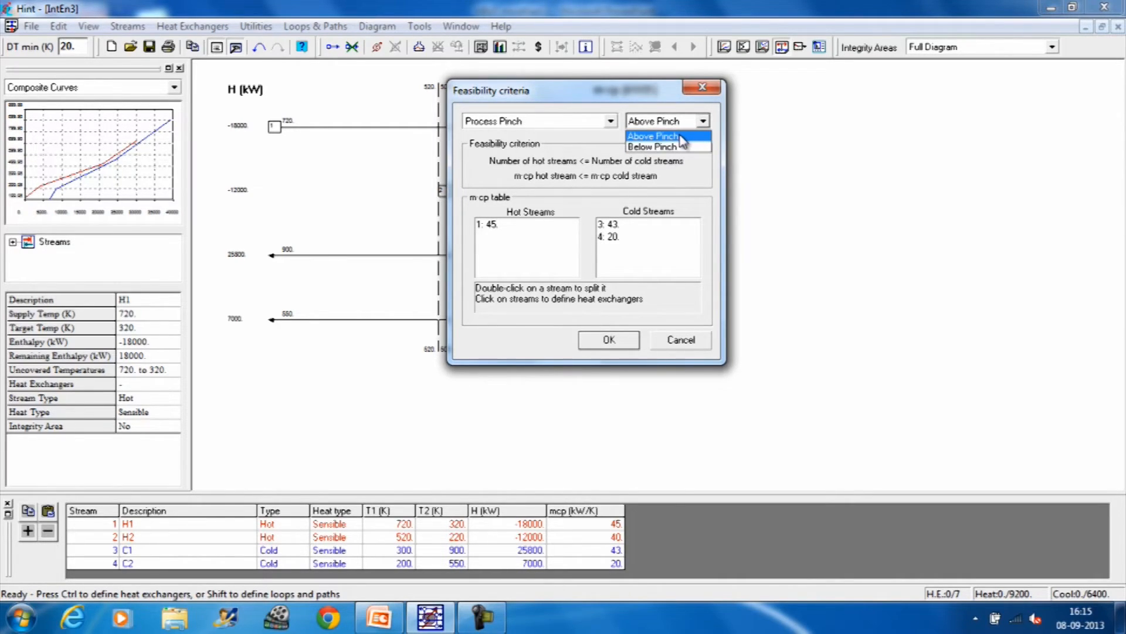
{"action": "left_click", "coordinate": [682, 137]}
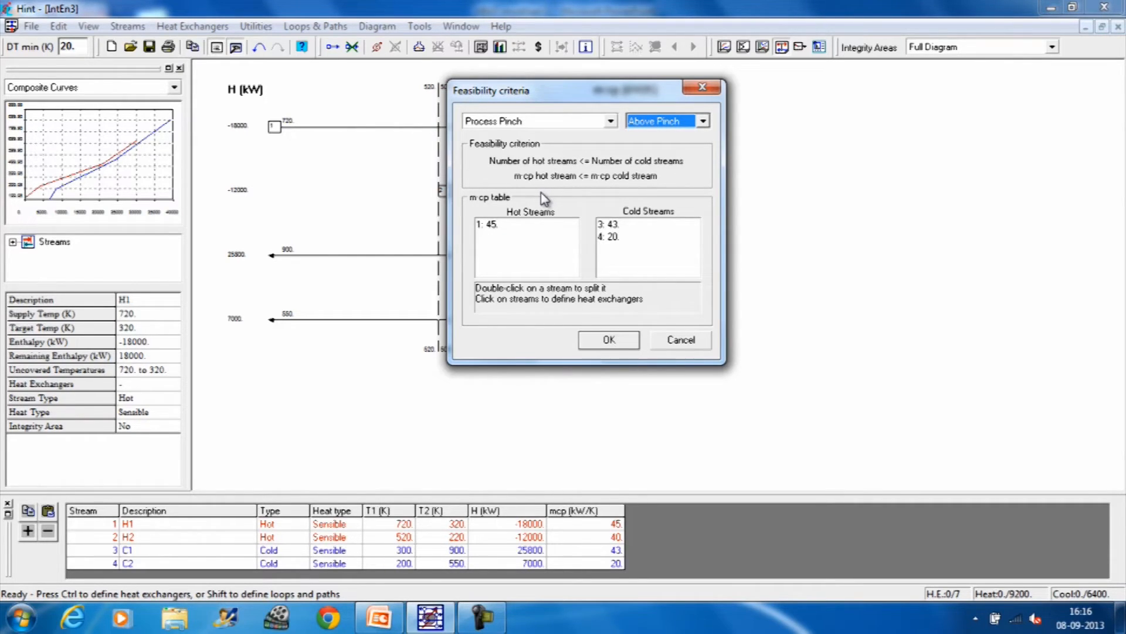
{"action": "left_click_drag", "start_coordinate": [584, 93], "coordinate": [690, 85]}
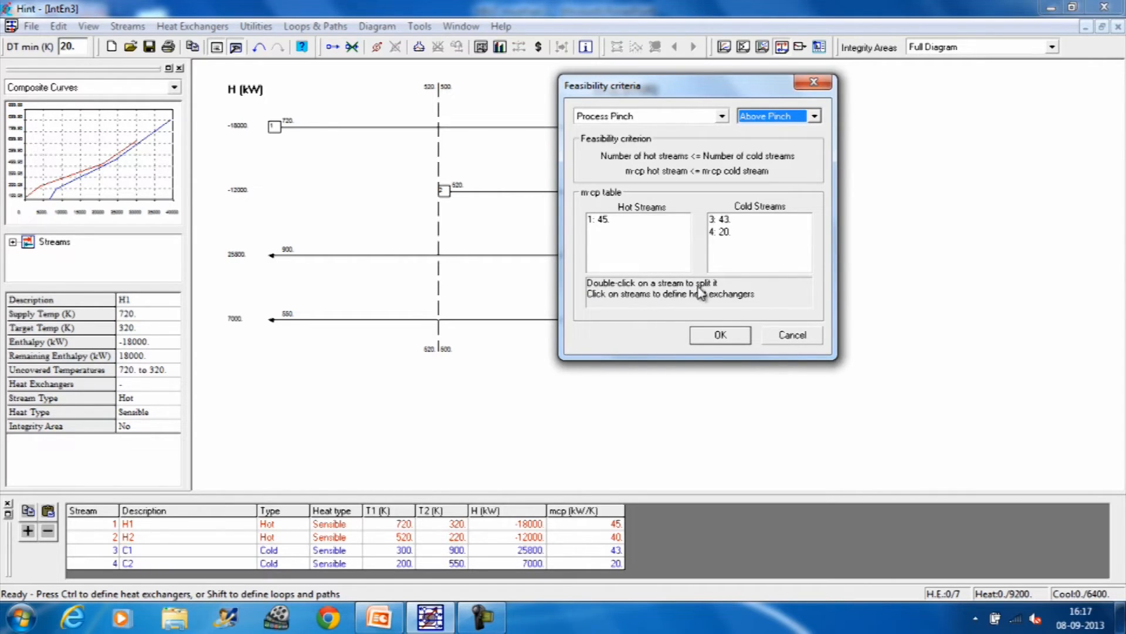
Step: Split hot stream 1 into branches with m·cp 40 and 5 kW/K, and accept the feasibility dialog
{"action": "double_click", "coordinate": [597, 220]}
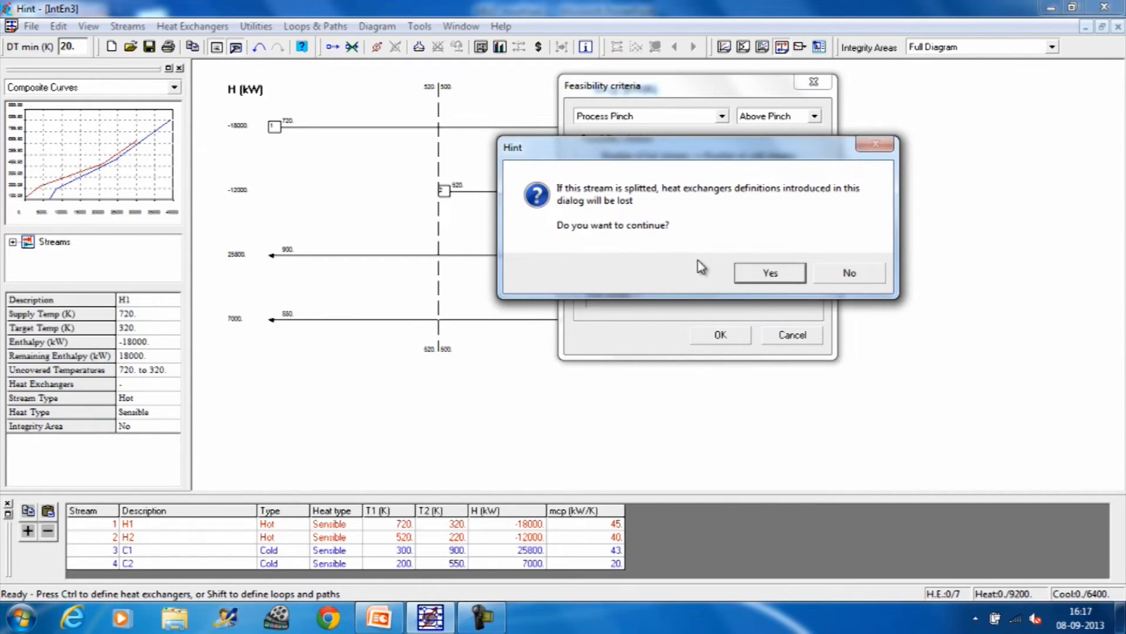
{"action": "left_click", "coordinate": [762, 276]}
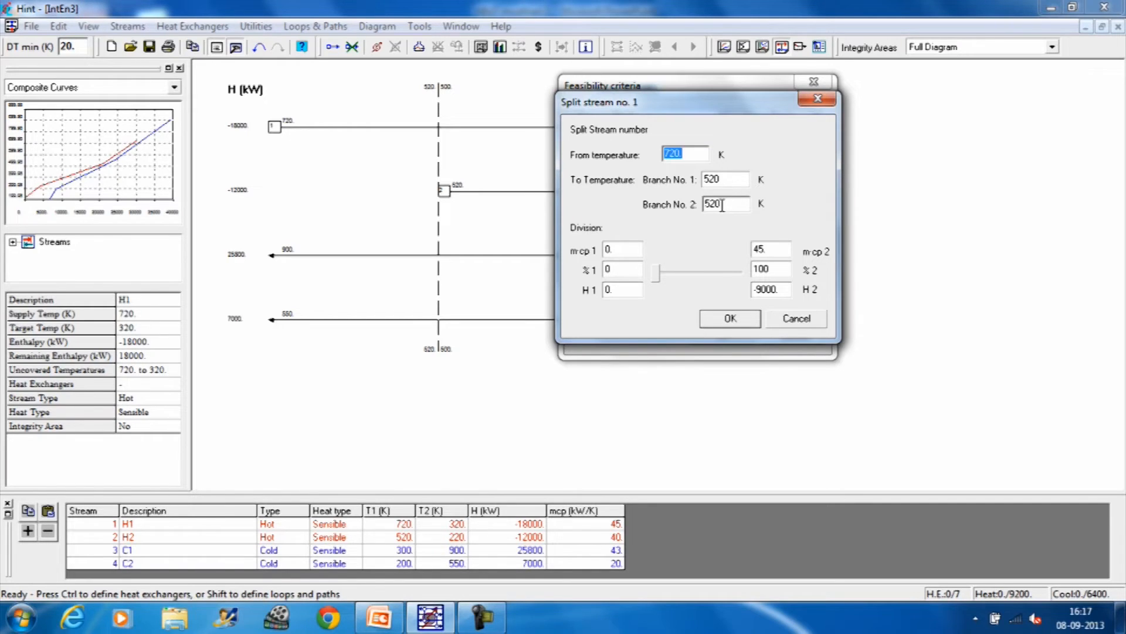
{"action": "left_click", "coordinate": [625, 251]}
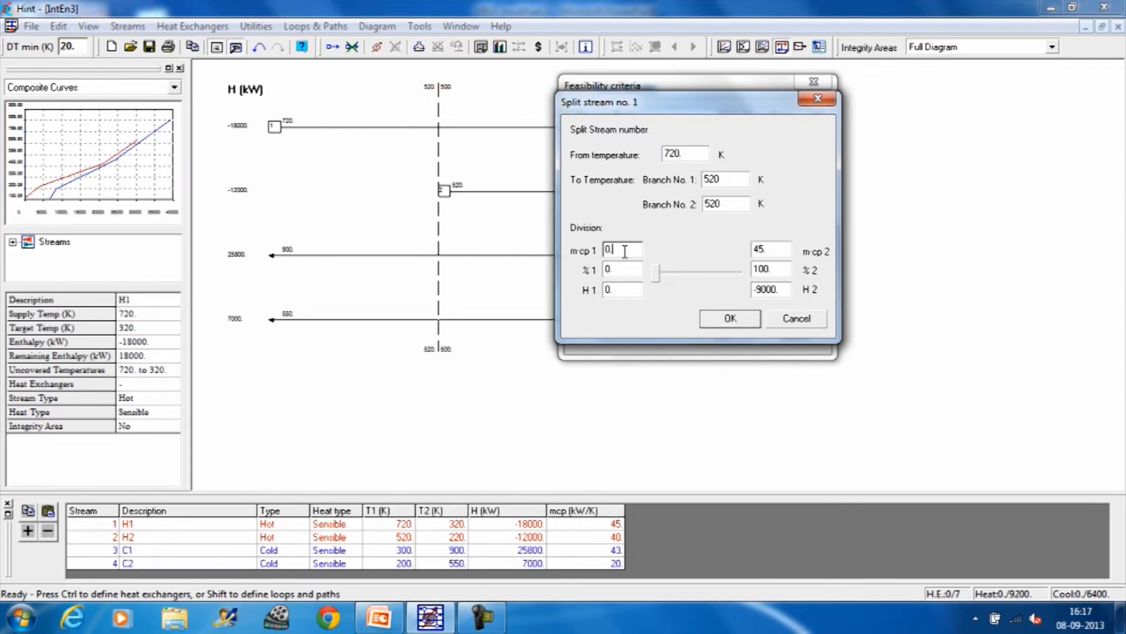
{"action": "left_click_drag", "start_coordinate": [623, 252], "coordinate": [602, 251]}
{"action": "type", "text": "40"}
{"action": "left_click", "coordinate": [768, 249]}
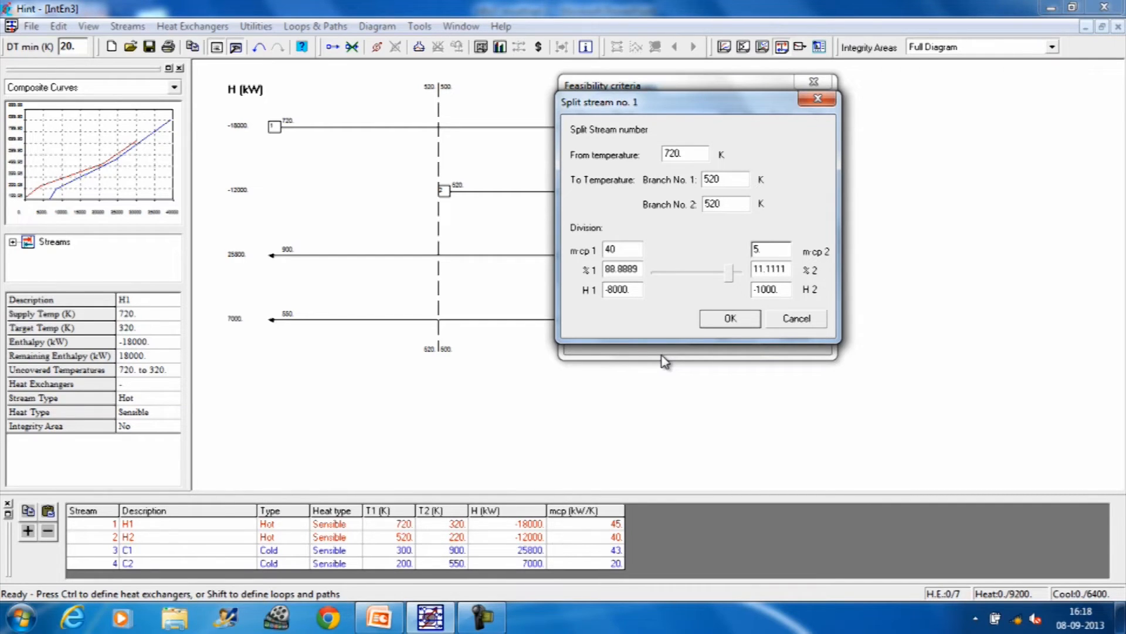
{"action": "left_click_drag", "start_coordinate": [754, 109], "coordinate": [864, 176]}
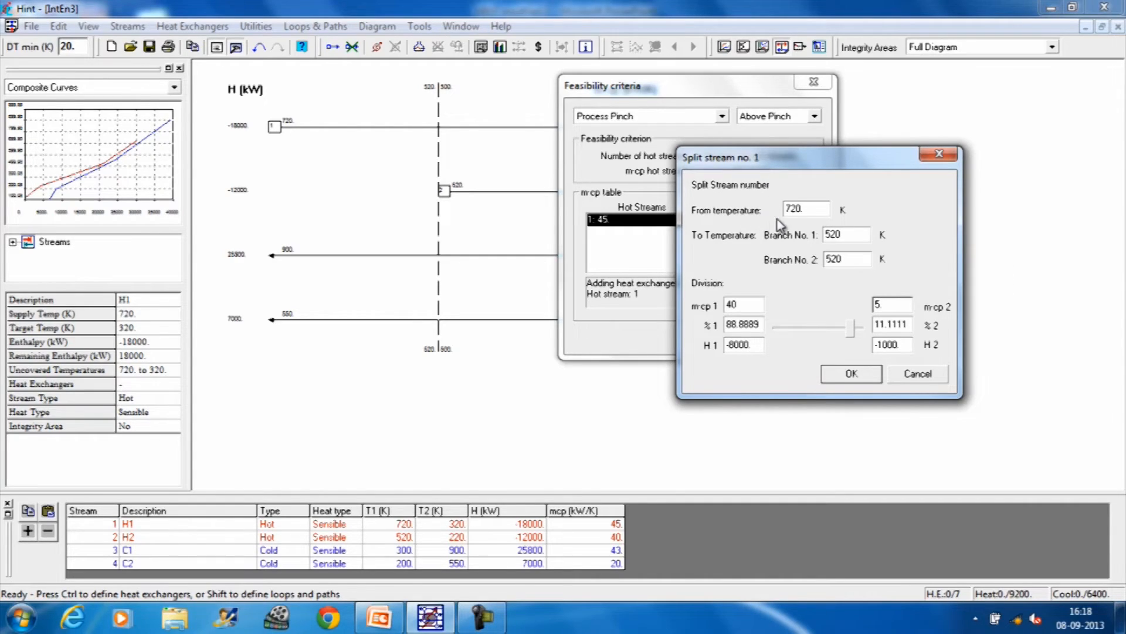
{"action": "left_click", "coordinate": [851, 374]}
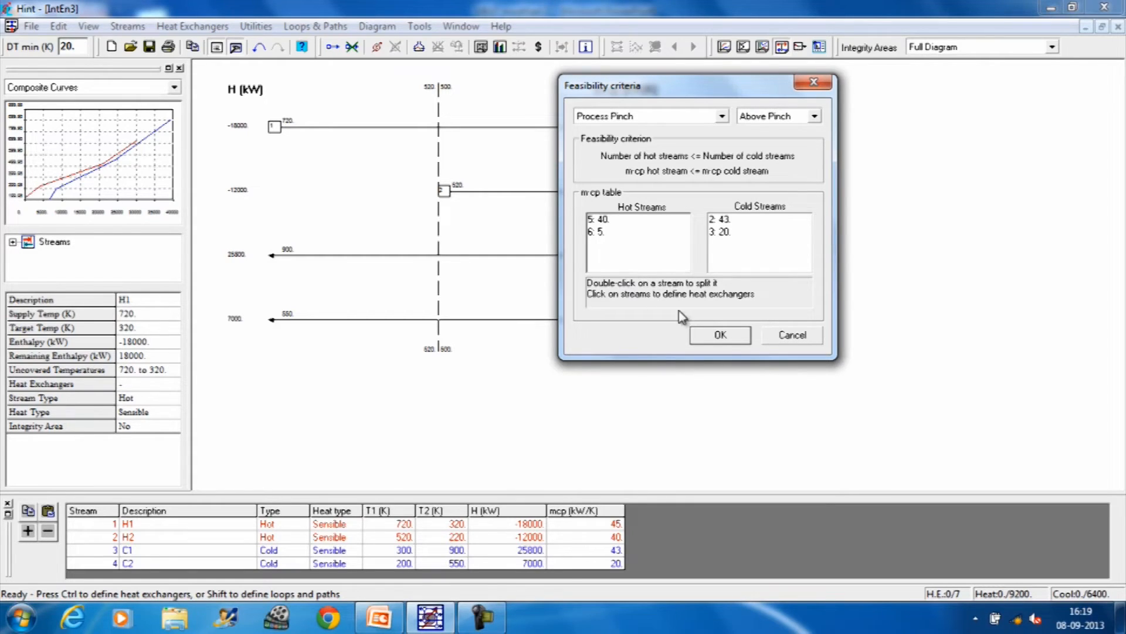
{"action": "left_click", "coordinate": [719, 335]}
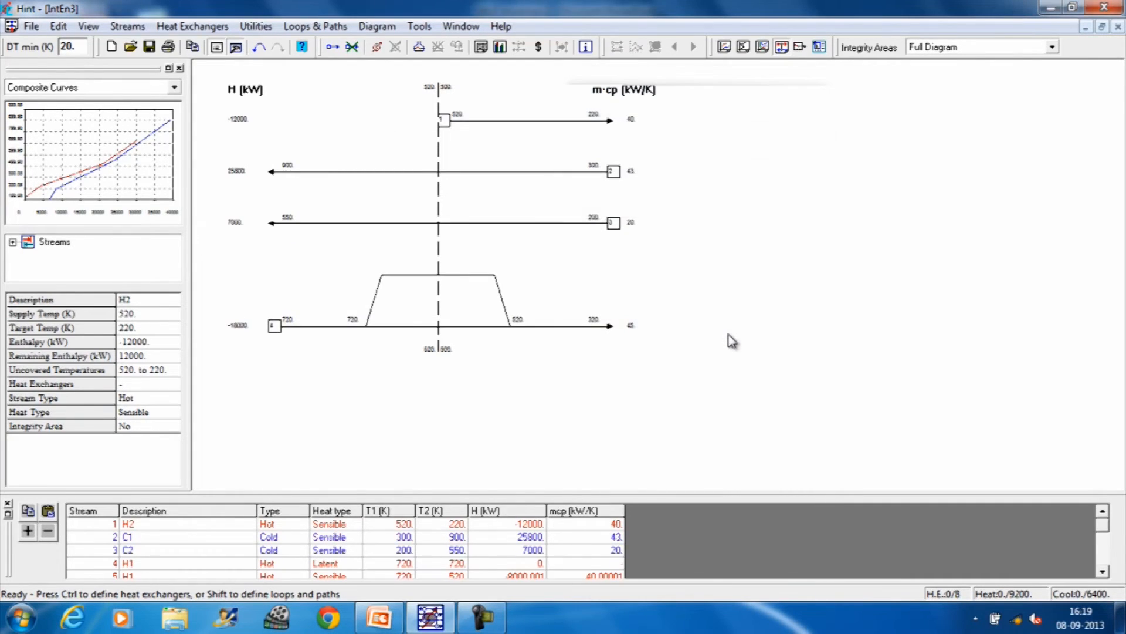
Step: Reposition the split branch of stream H1 in the grid to lie entirely above the pinch, declining to save the document
{"action": "left_click", "coordinate": [479, 276]}
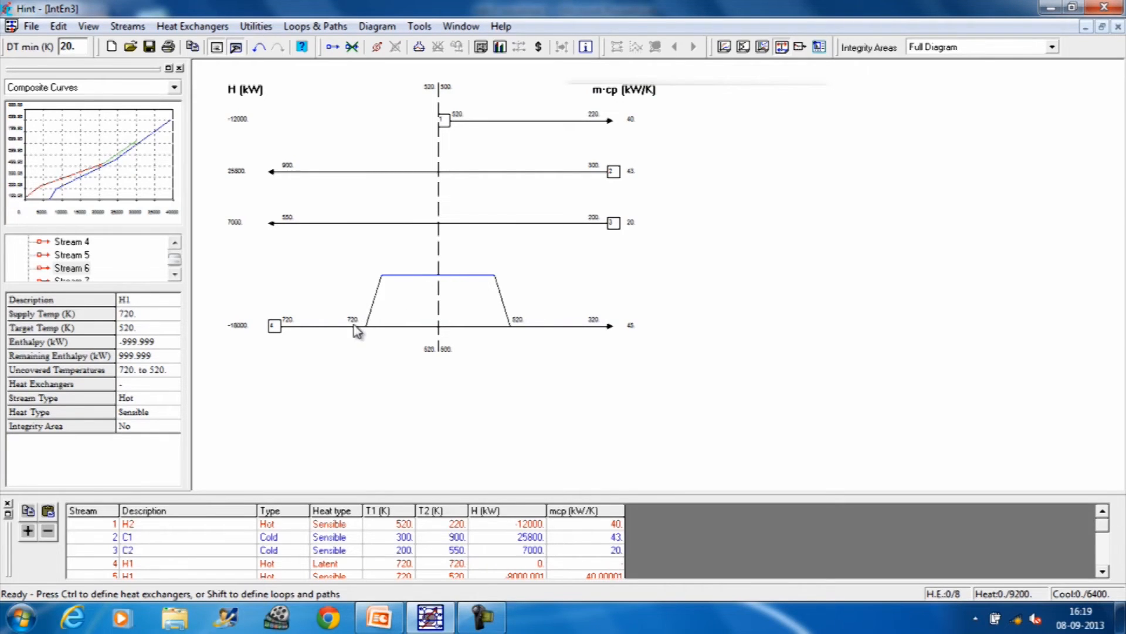
{"action": "left_click", "coordinate": [504, 300]}
{"action": "left_click_drag", "start_coordinate": [503, 300], "coordinate": [313, 296]}
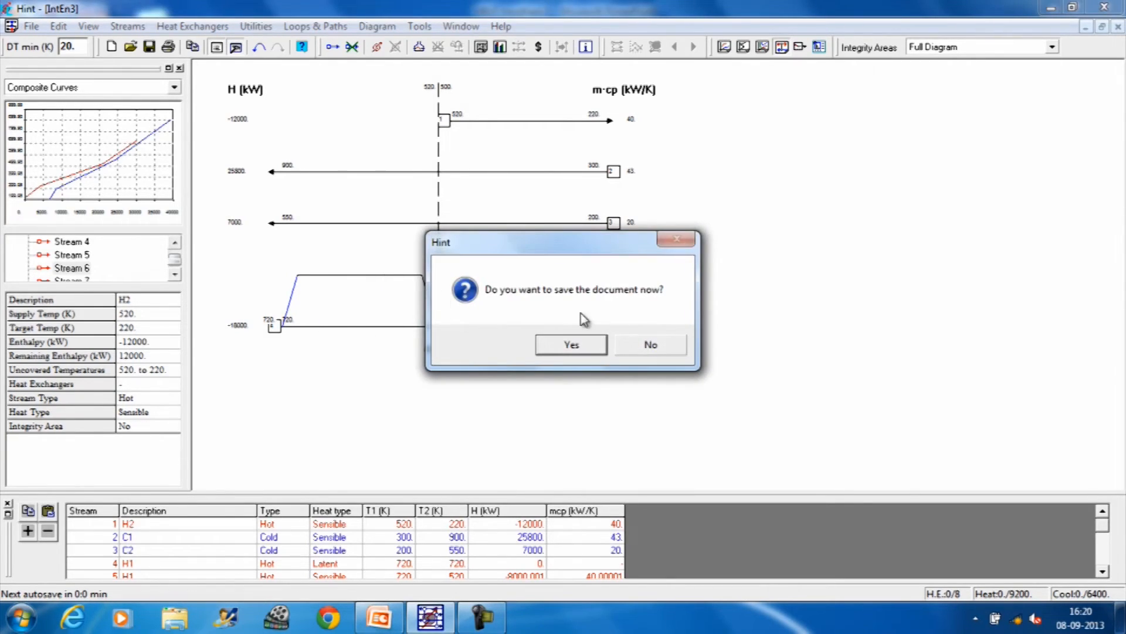
{"action": "left_click", "coordinate": [648, 346]}
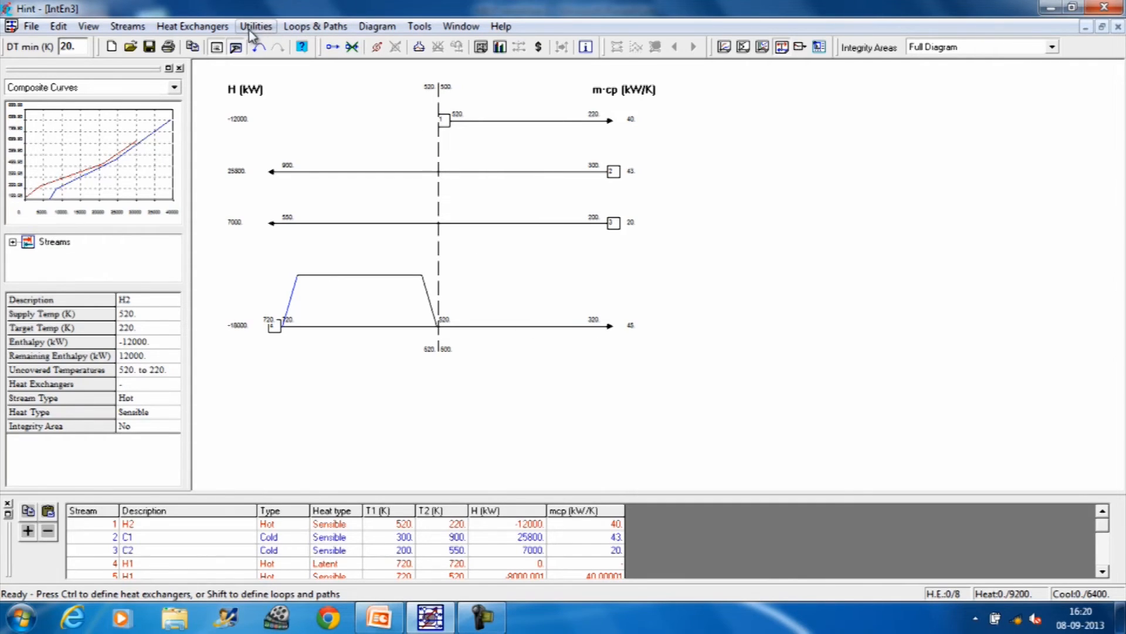
Step: Recheck the above-pinch feasibility criteria for the split hot stream branches against the cold streams
{"action": "left_click", "coordinate": [131, 29]}
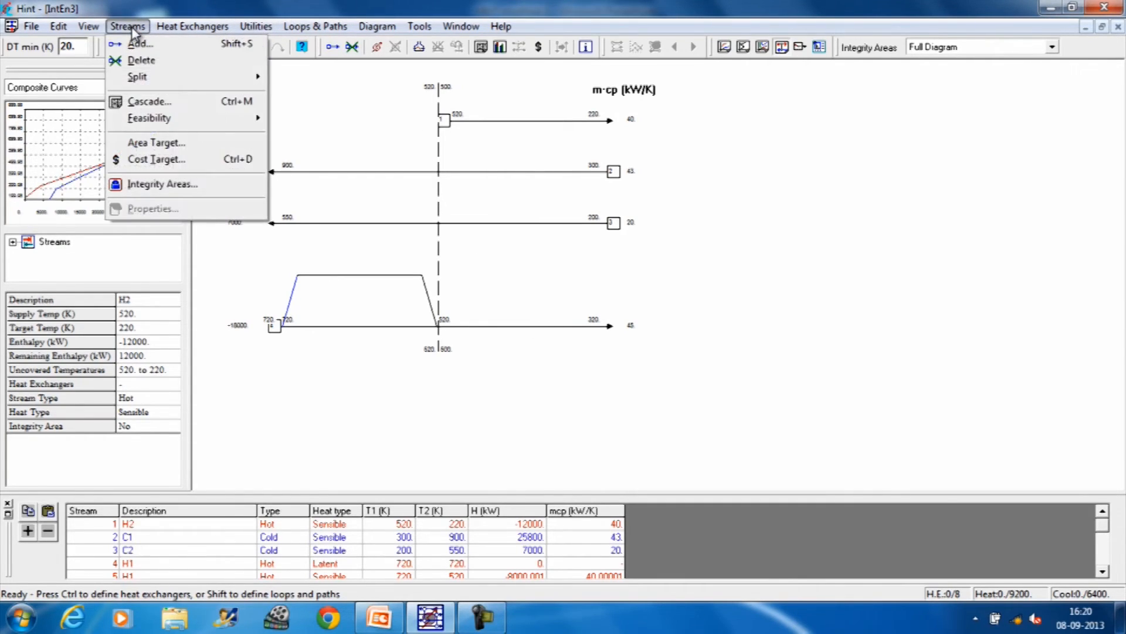
{"action": "mouse_move", "coordinate": [146, 118]}
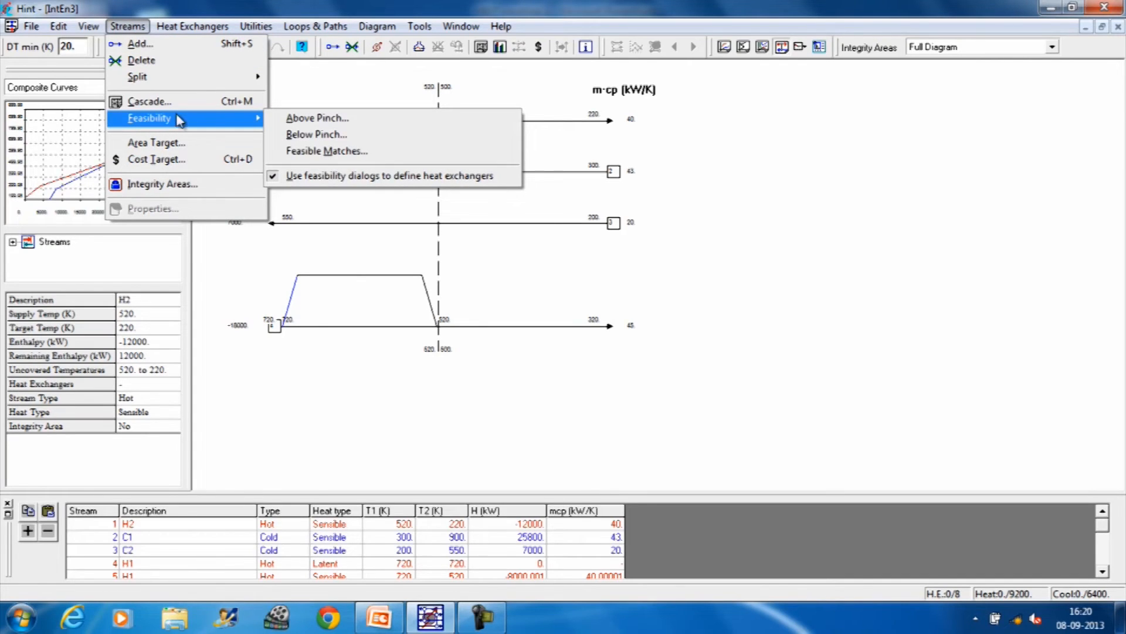
{"action": "left_click", "coordinate": [309, 121]}
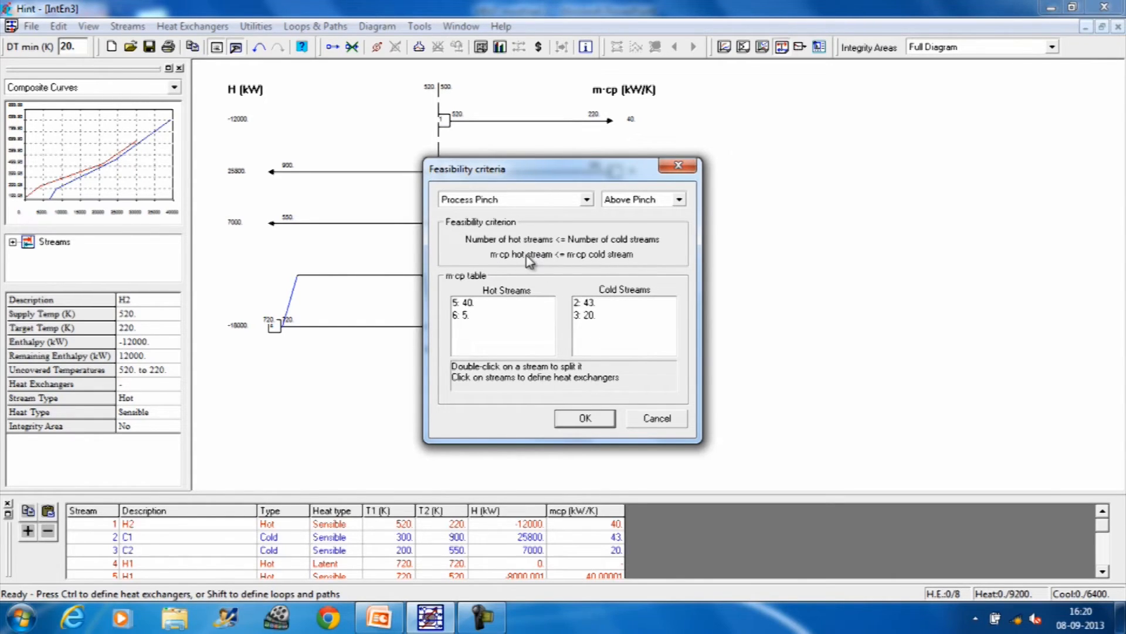
{"action": "left_click", "coordinate": [587, 420]}
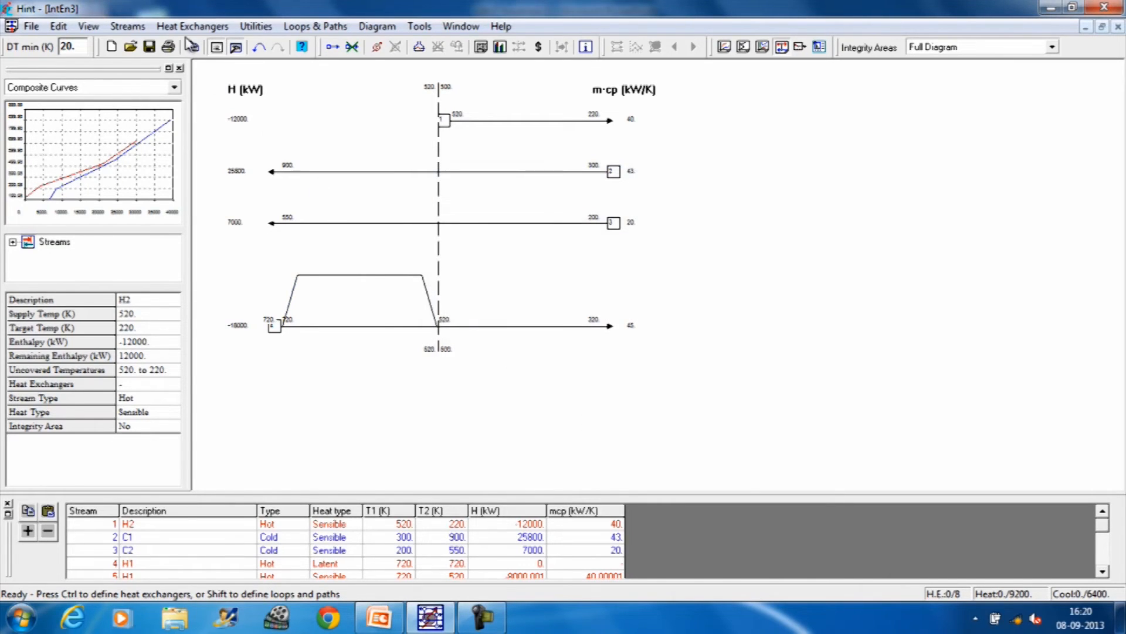
Step: Show the feasible matches table for the process pinch beside the grid and review the matches above and below the pinch
{"action": "left_click", "coordinate": [129, 27]}
{"action": "mouse_move", "coordinate": [156, 118]}
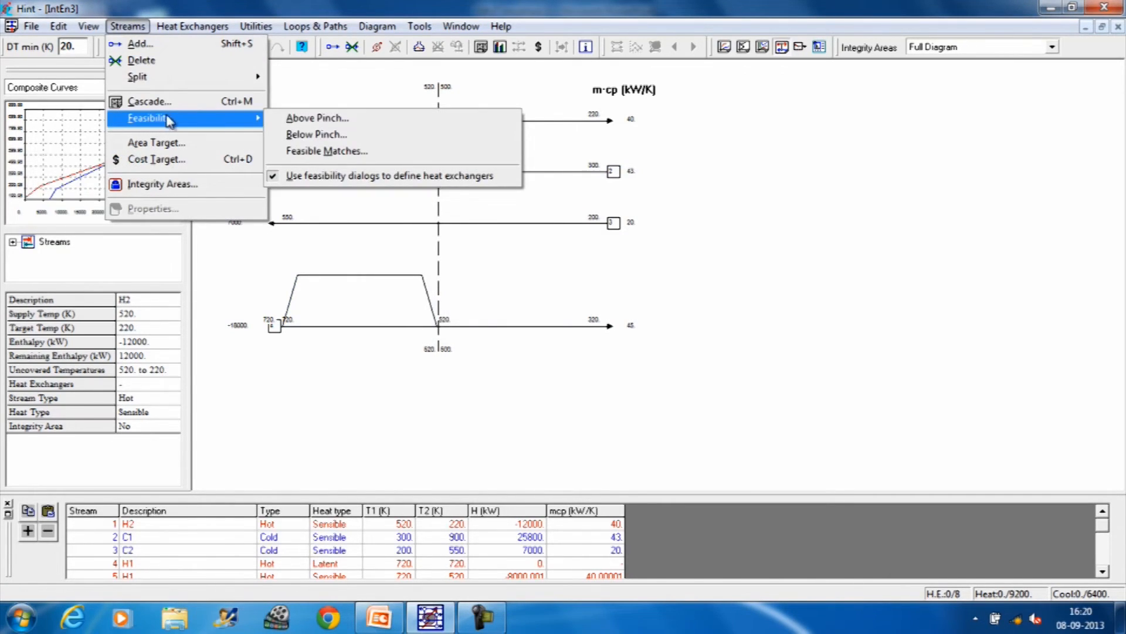
{"action": "left_click", "coordinate": [310, 152]}
{"action": "left_click_drag", "start_coordinate": [191, 46], "coordinate": [960, 119]}
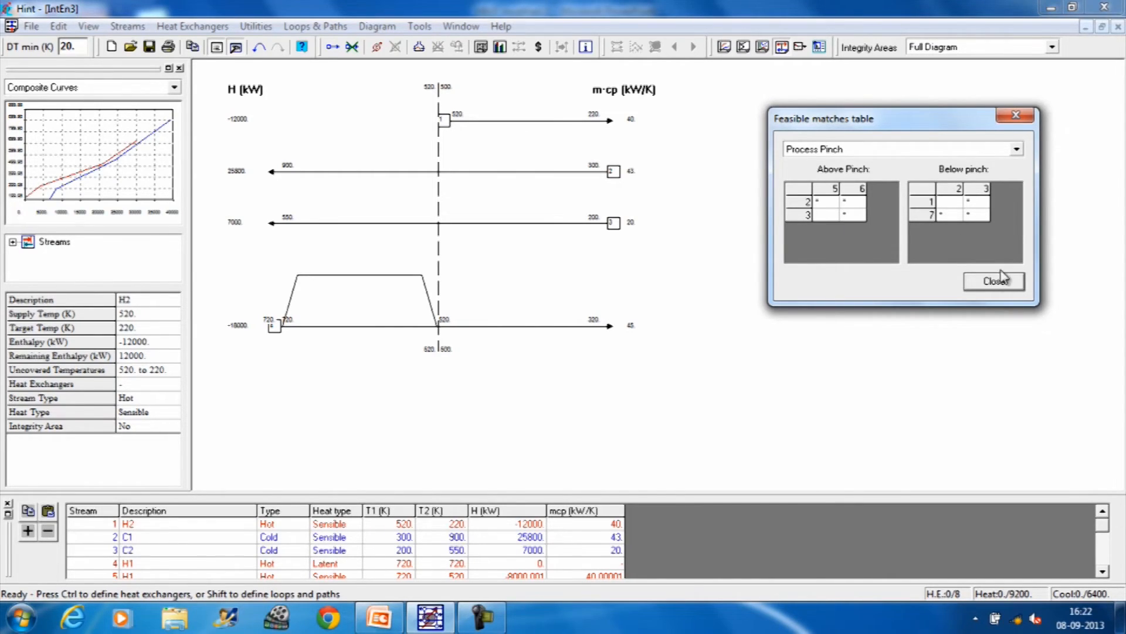
Step: Add a heat exchanger between hot stream 5 and cold stream 2 above the process pinch, and shift it nearer the pinch line
{"action": "left_click", "coordinate": [989, 281]}
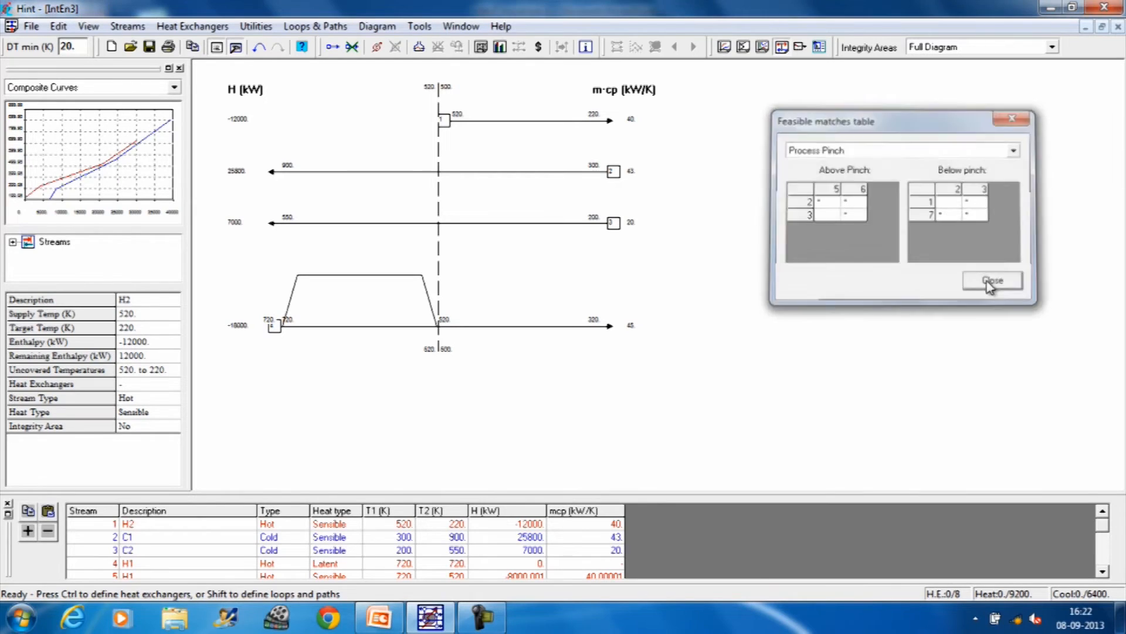
{"action": "left_click", "coordinate": [138, 28]}
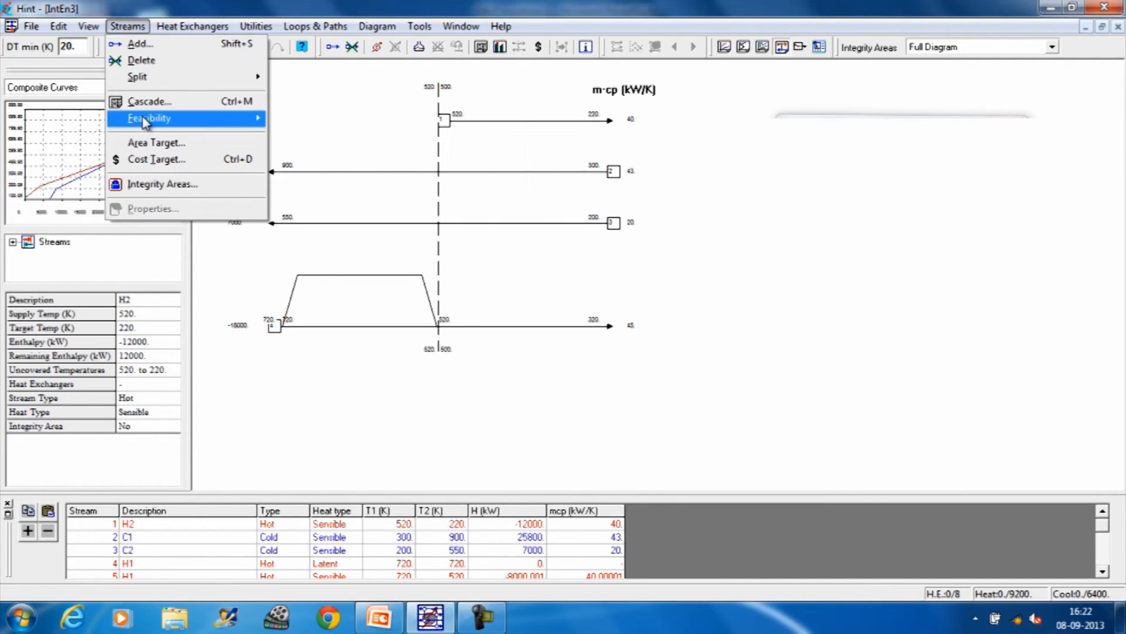
{"action": "mouse_move", "coordinate": [146, 118]}
{"action": "left_click", "coordinate": [320, 122]}
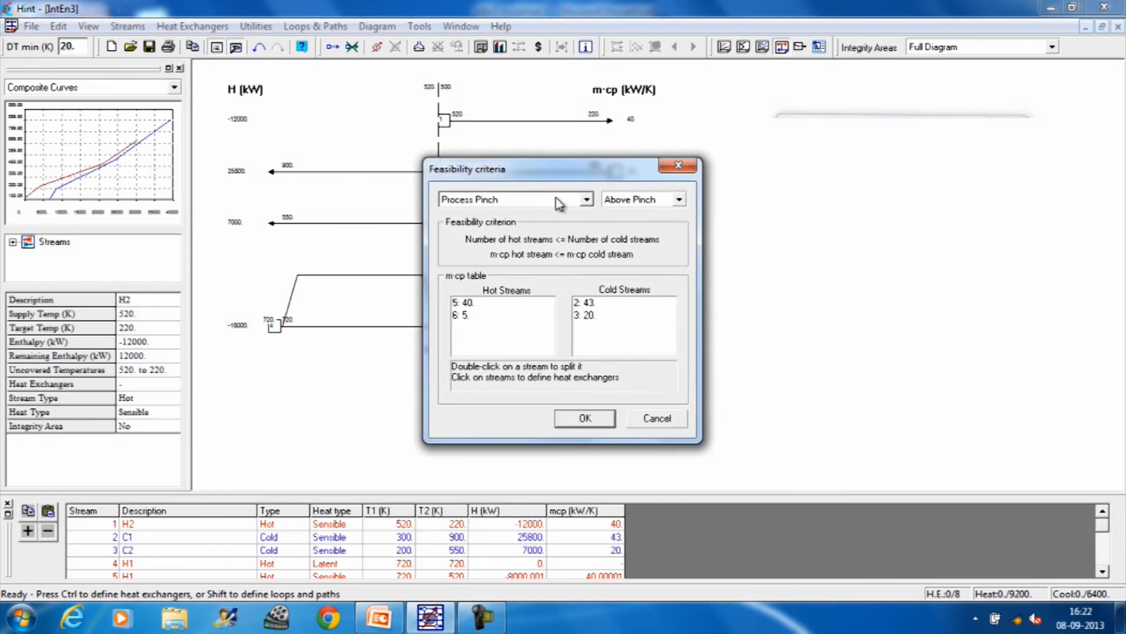
{"action": "left_click_drag", "start_coordinate": [573, 170], "coordinate": [911, 119]}
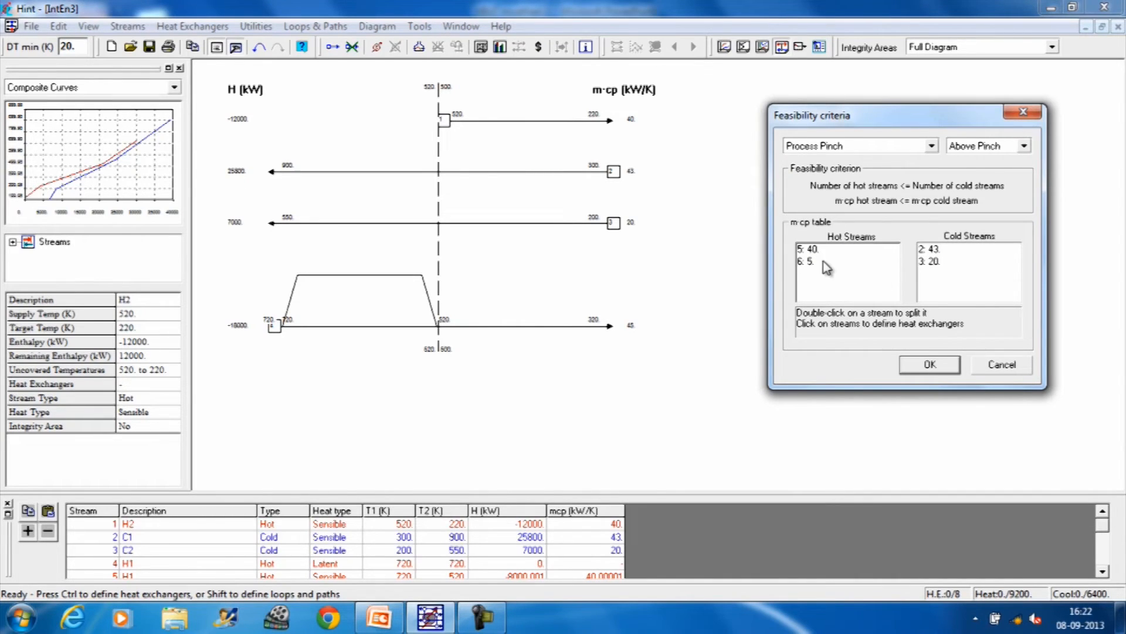
{"action": "left_click", "coordinate": [809, 251]}
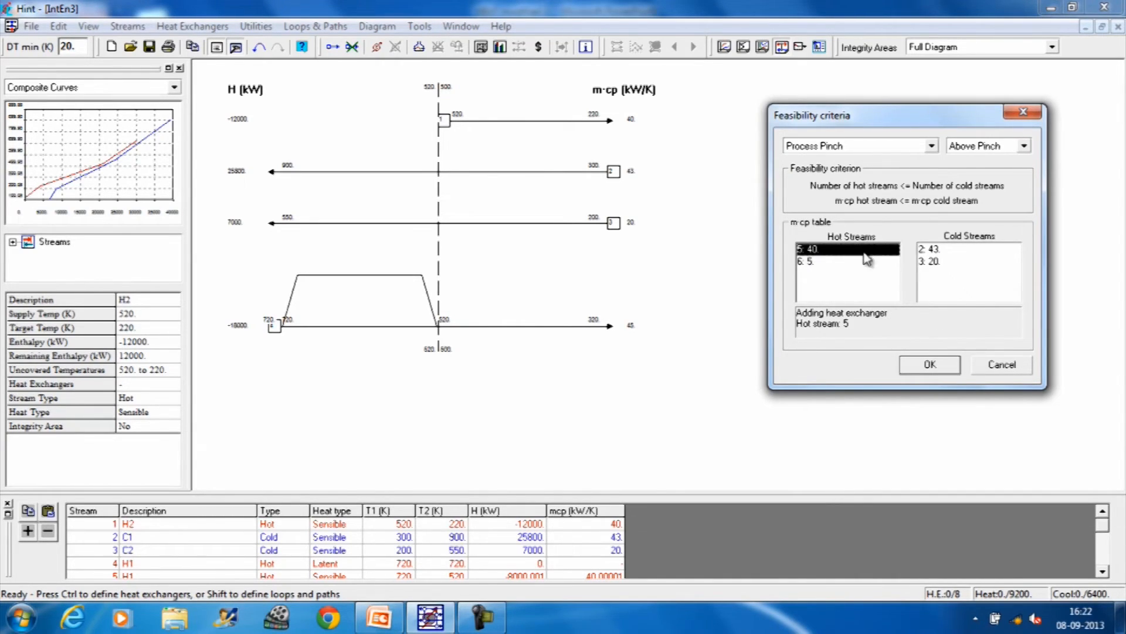
{"action": "left_click", "coordinate": [932, 251]}
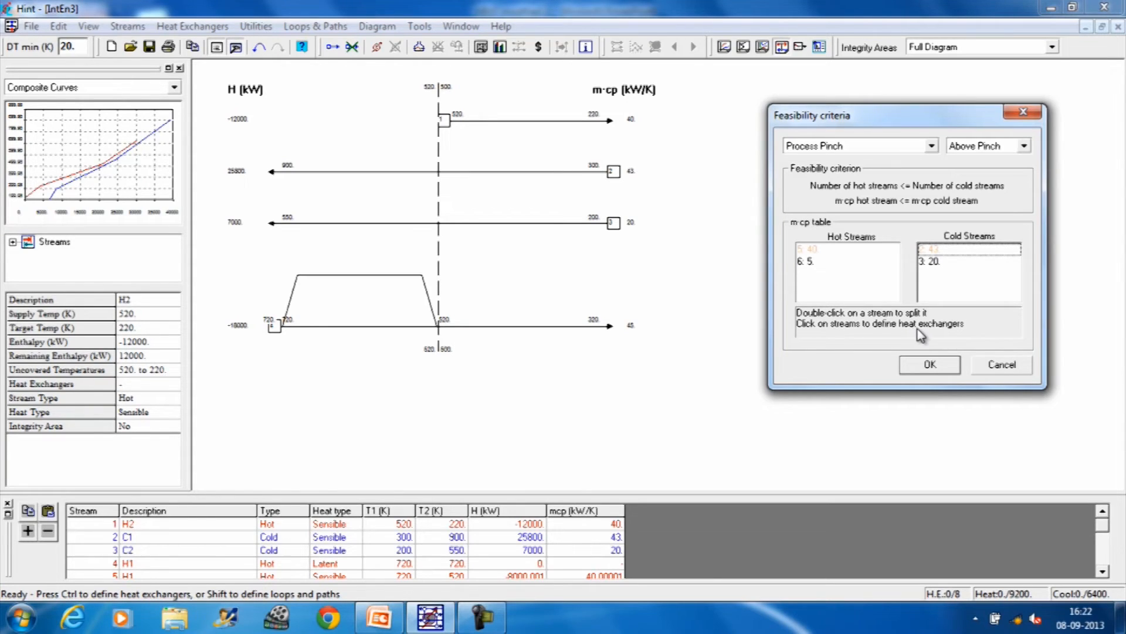
{"action": "left_click", "coordinate": [940, 251]}
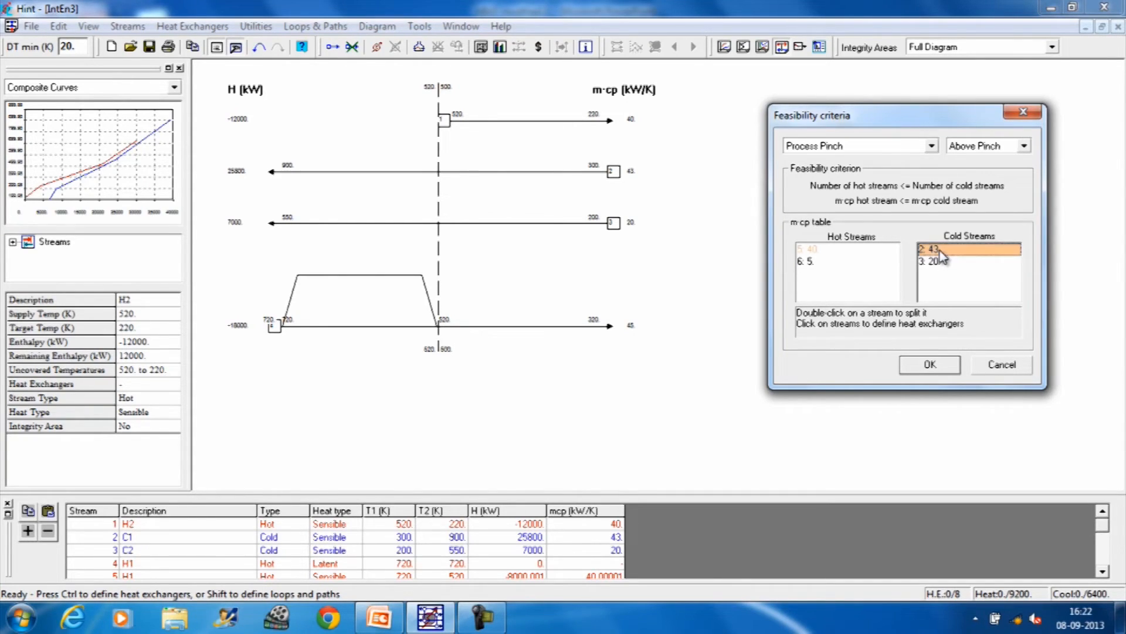
{"action": "left_click", "coordinate": [934, 365]}
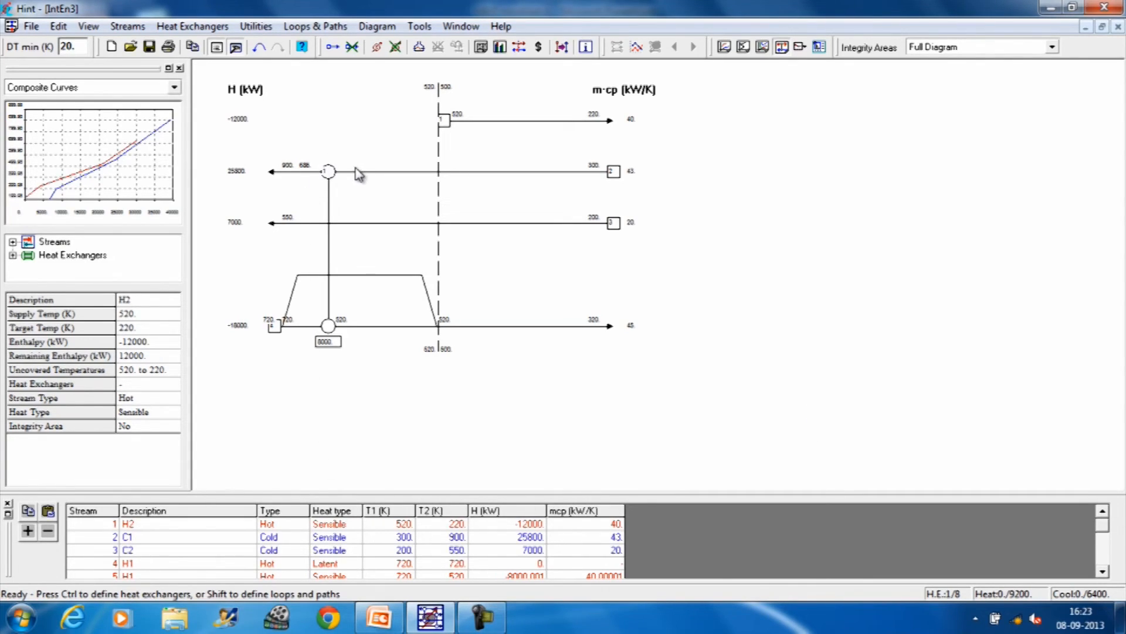
{"action": "left_click", "coordinate": [331, 307]}
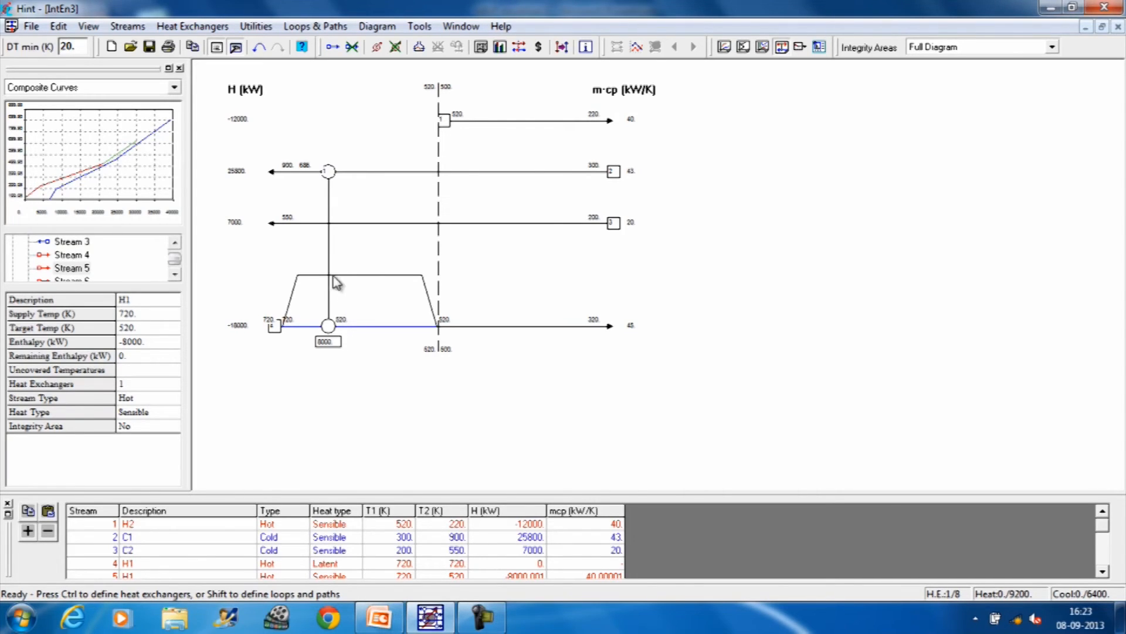
{"action": "left_click_drag", "start_coordinate": [328, 183], "coordinate": [381, 183]}
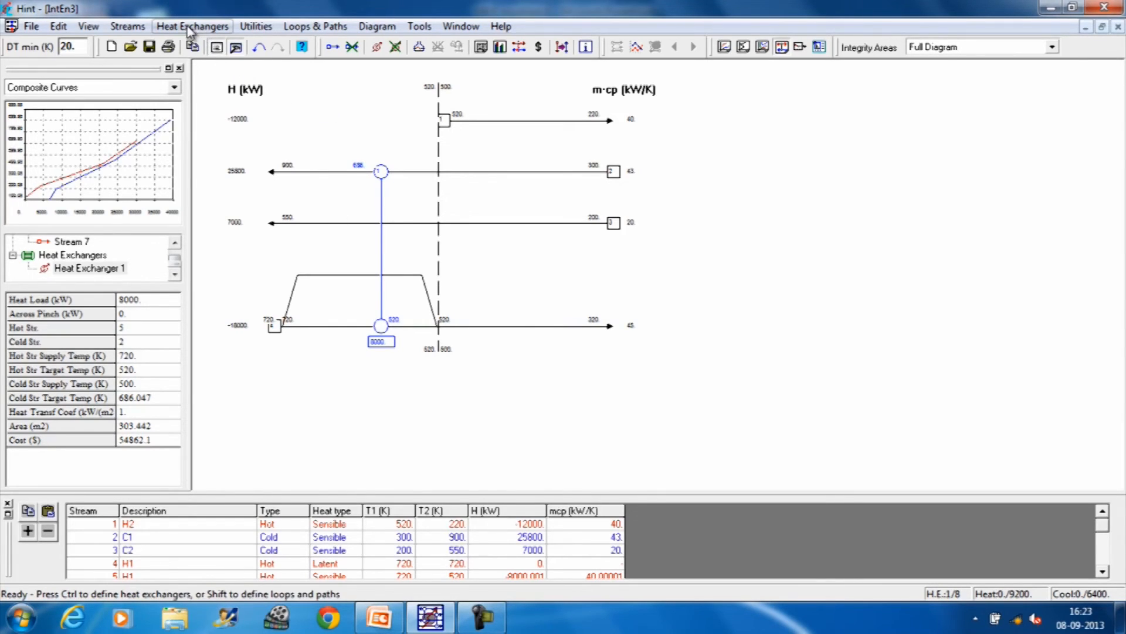
Step: Add a heat exchanger between hot stream 6 and cold stream 3 above the process pinch using the feasibility criteria
{"action": "left_click", "coordinate": [145, 27]}
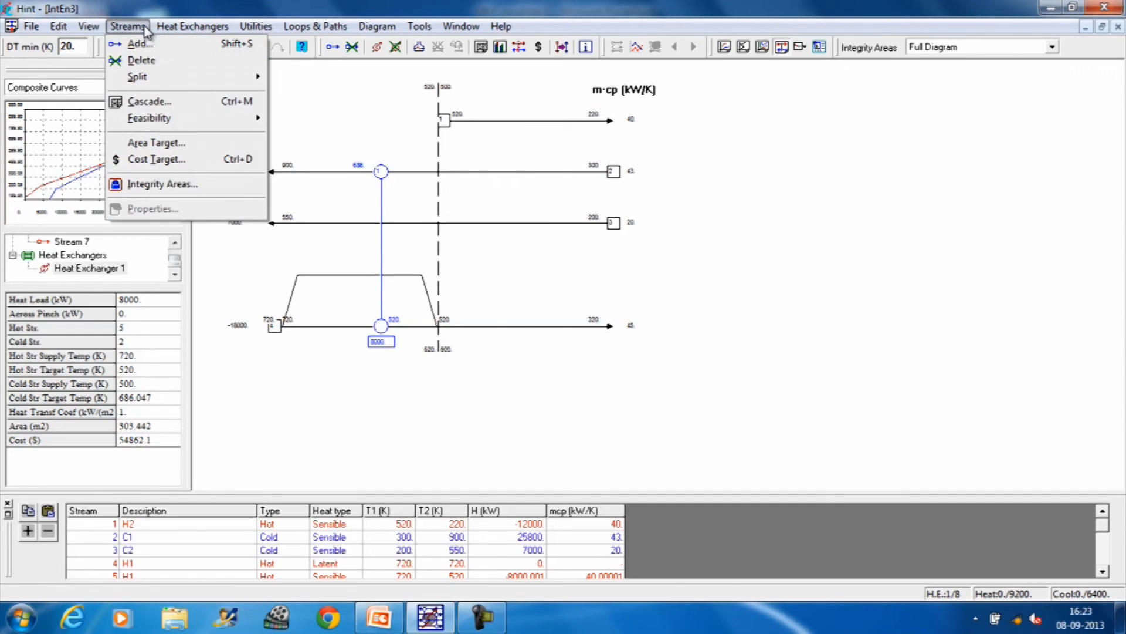
{"action": "mouse_move", "coordinate": [148, 119]}
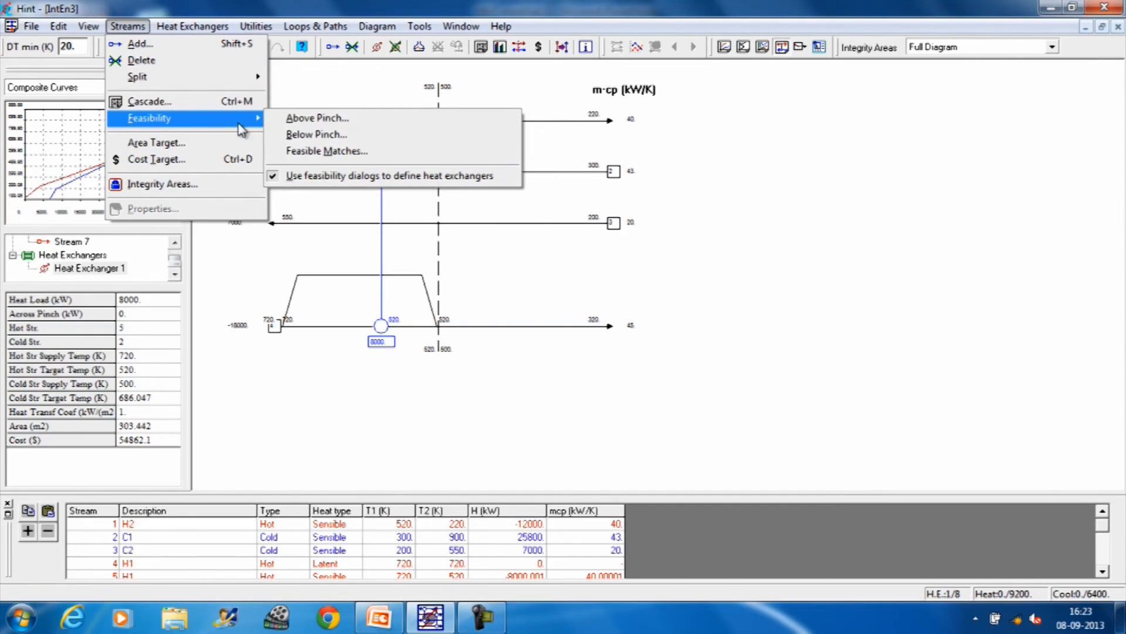
{"action": "left_click", "coordinate": [309, 119]}
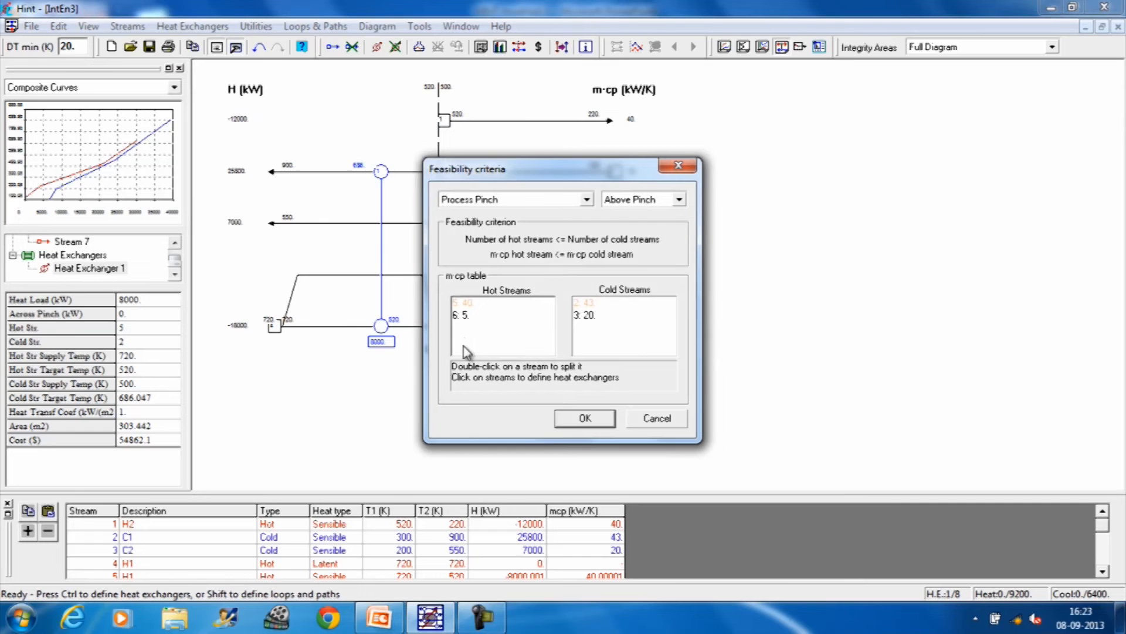
{"action": "left_click", "coordinate": [465, 320]}
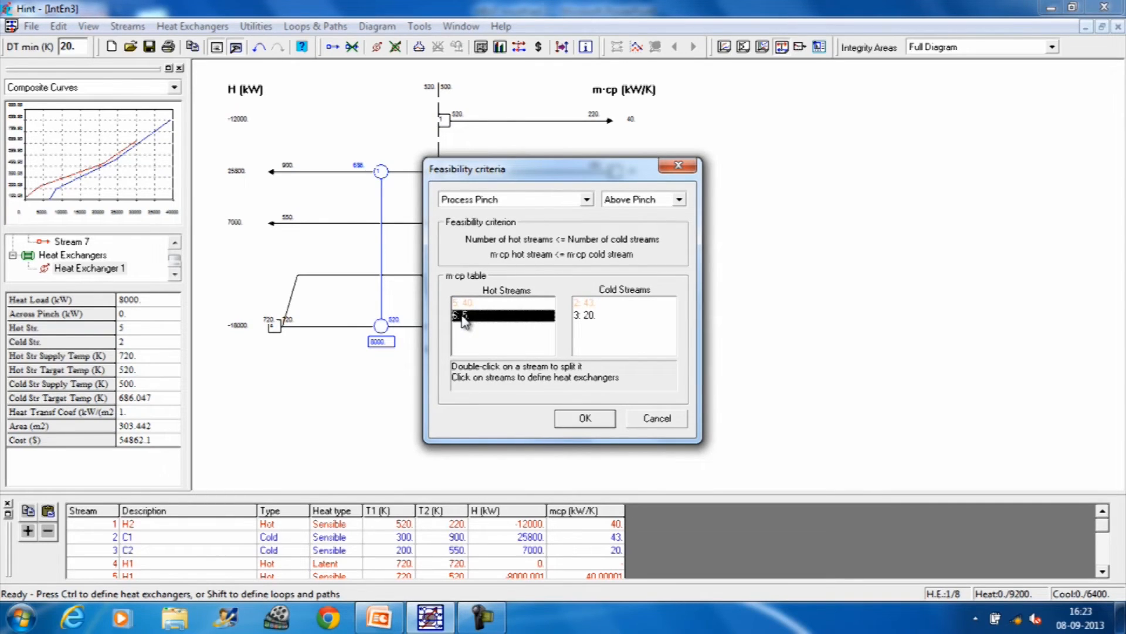
{"action": "left_click", "coordinate": [583, 320]}
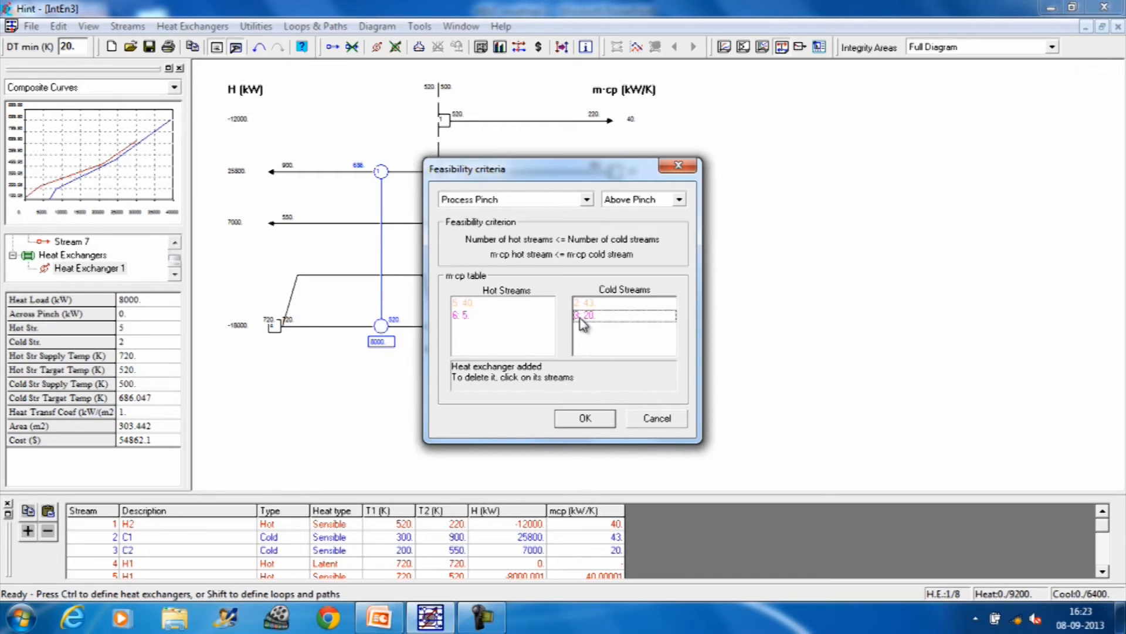
{"action": "left_click", "coordinate": [582, 321]}
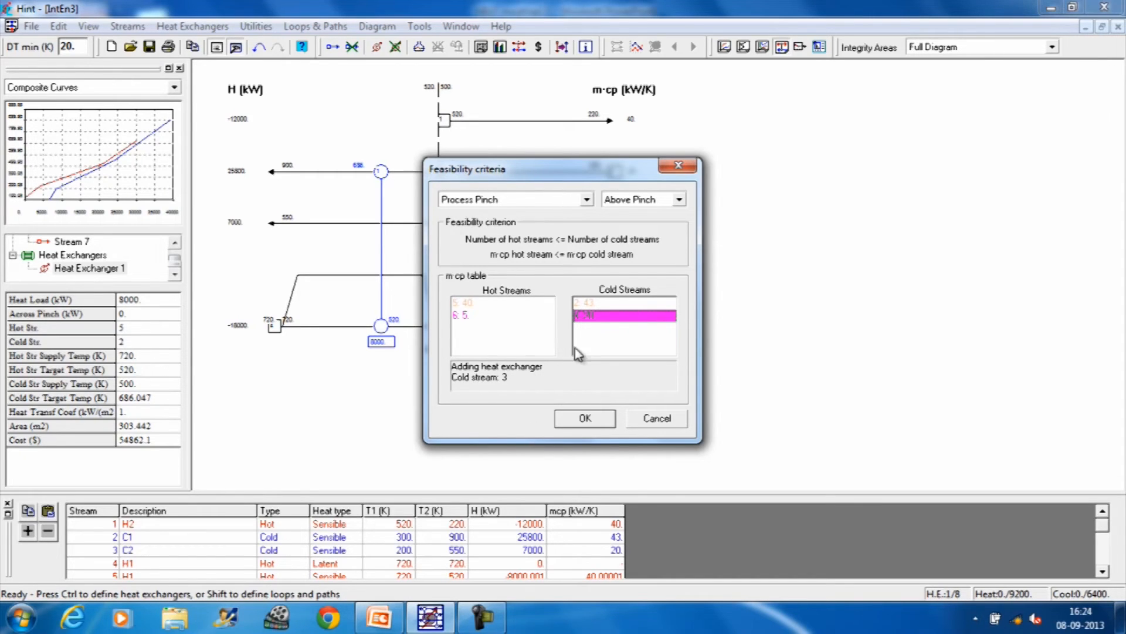
{"action": "left_click", "coordinate": [565, 418]}
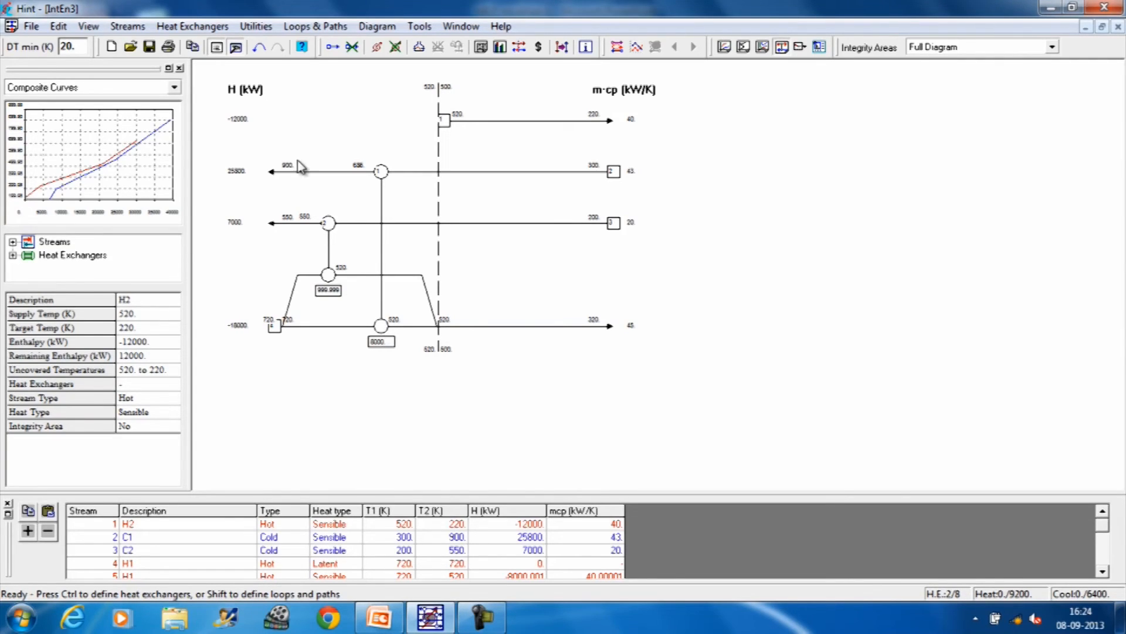
Step: Bring up the below-pinch feasibility criteria beside the grid and compare the m·cp values of the hot and cold streams
{"action": "left_click", "coordinate": [119, 29]}
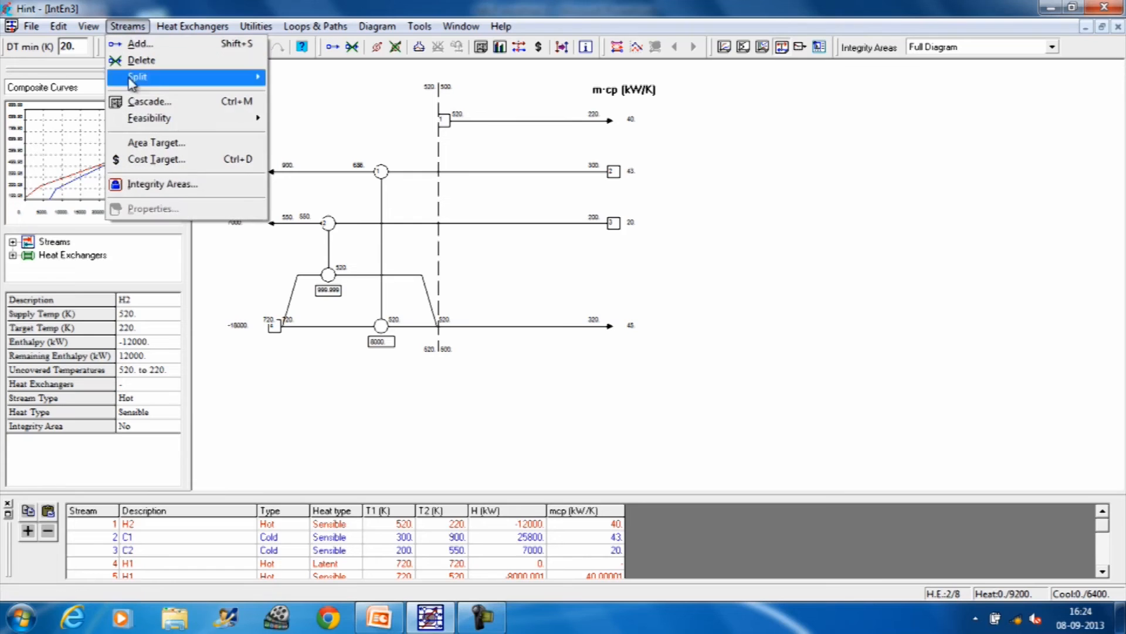
{"action": "mouse_move", "coordinate": [139, 122]}
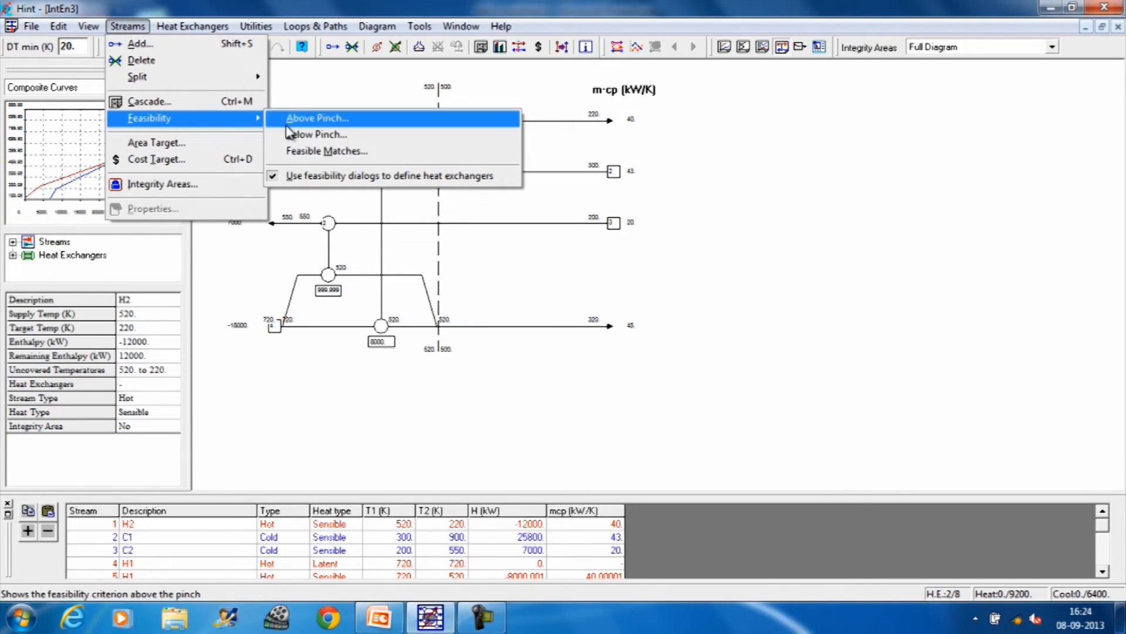
{"action": "left_click", "coordinate": [306, 135]}
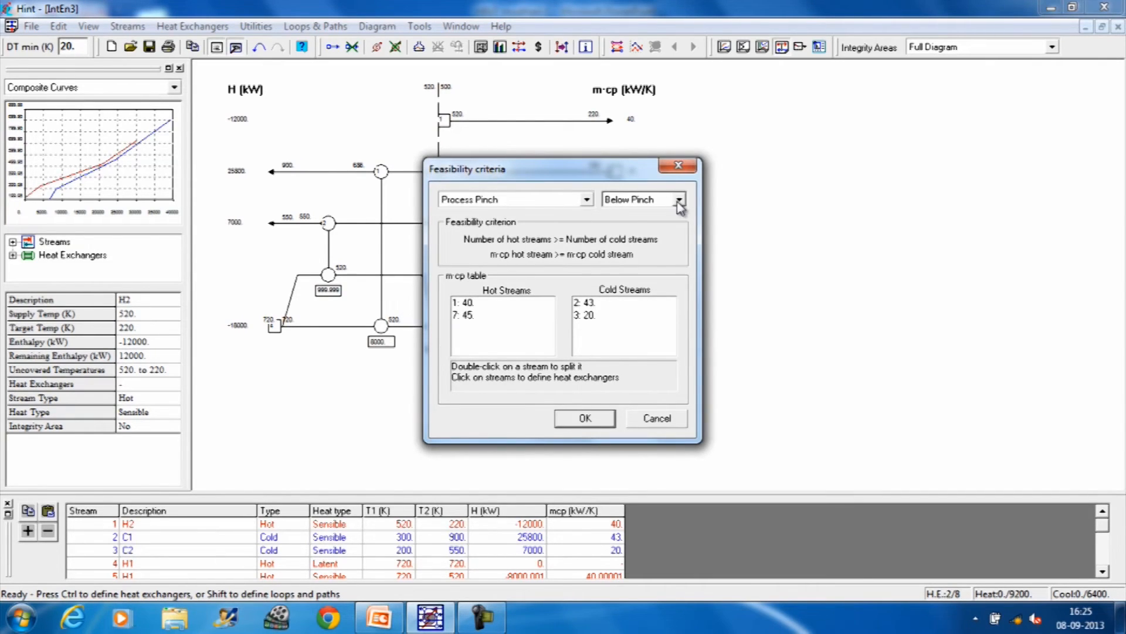
{"action": "left_click_drag", "start_coordinate": [613, 175], "coordinate": [922, 113]}
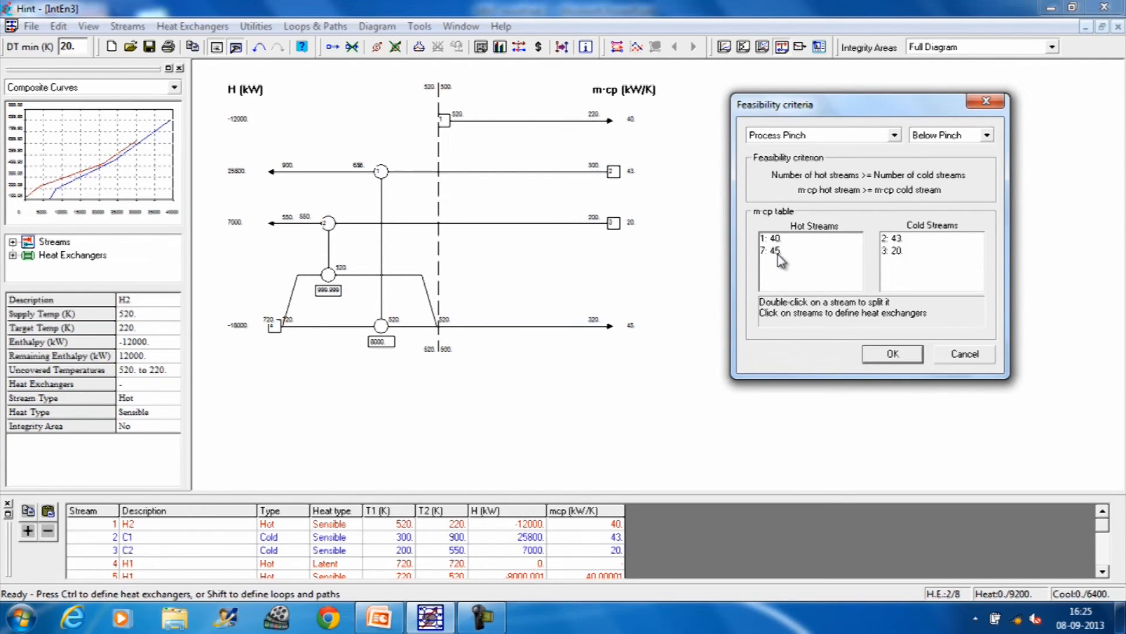
{"action": "left_click", "coordinate": [890, 256]}
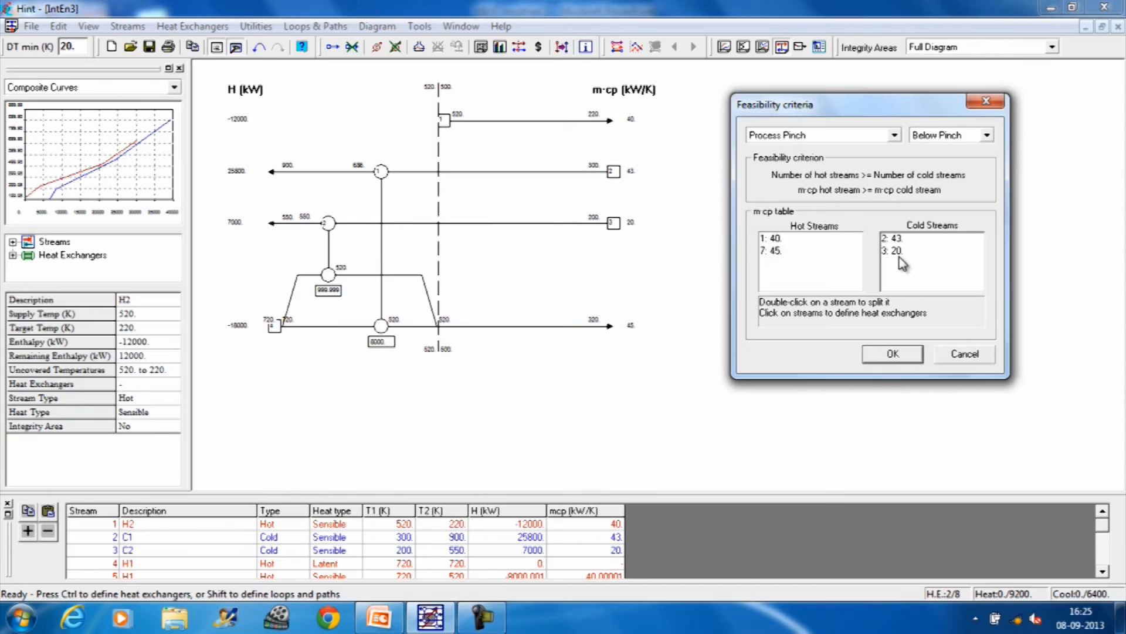
{"action": "left_click", "coordinate": [796, 256]}
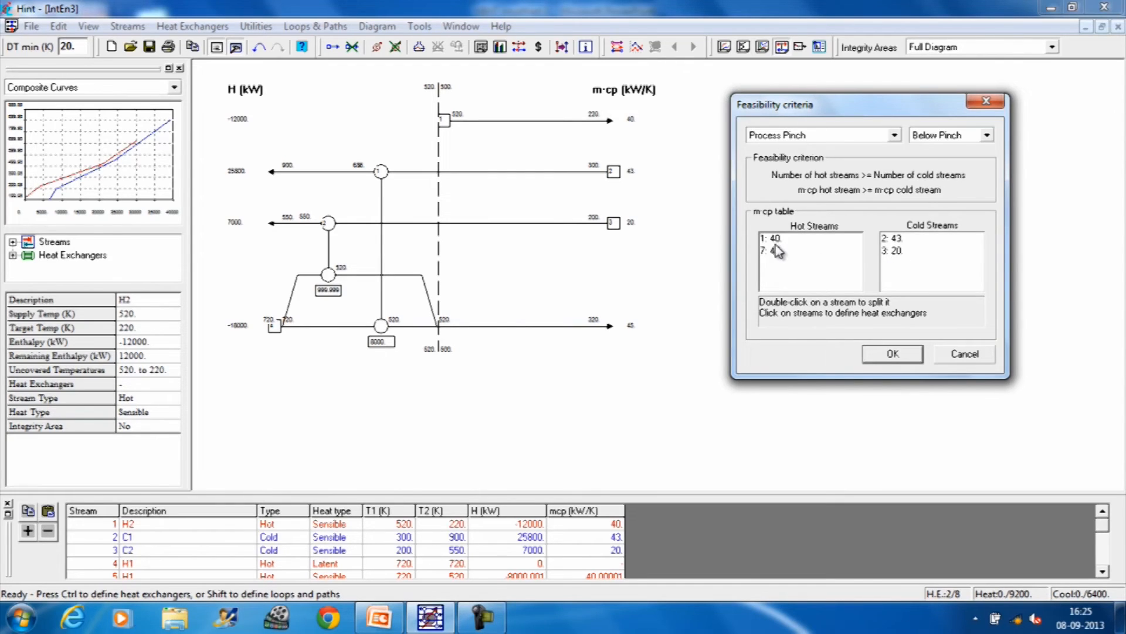
{"action": "left_click", "coordinate": [900, 259]}
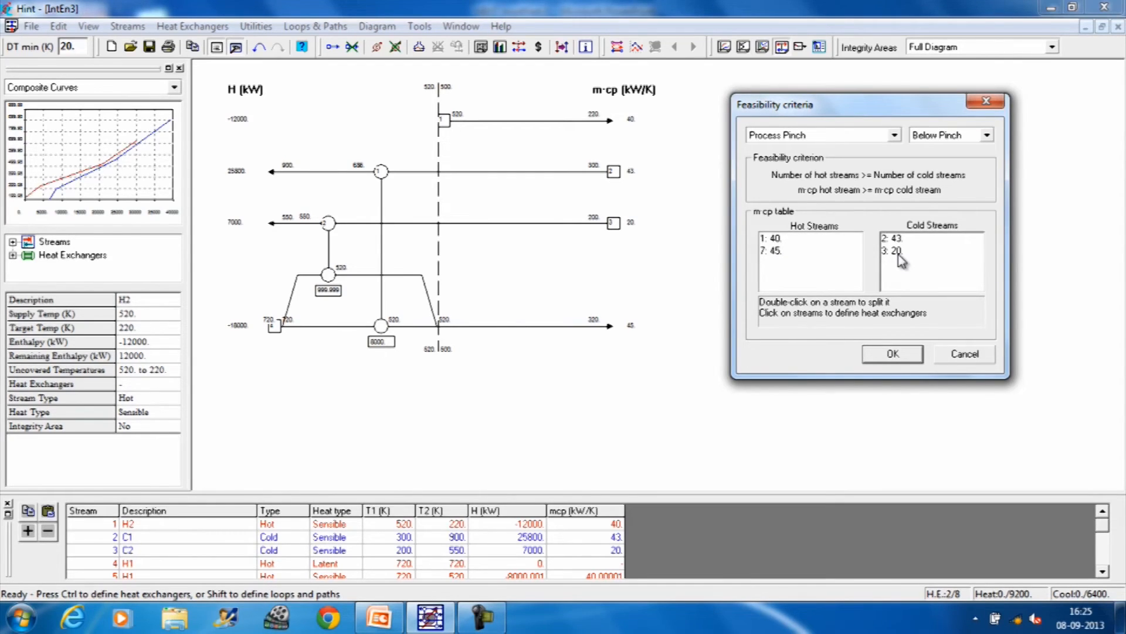
{"action": "left_click", "coordinate": [847, 267]}
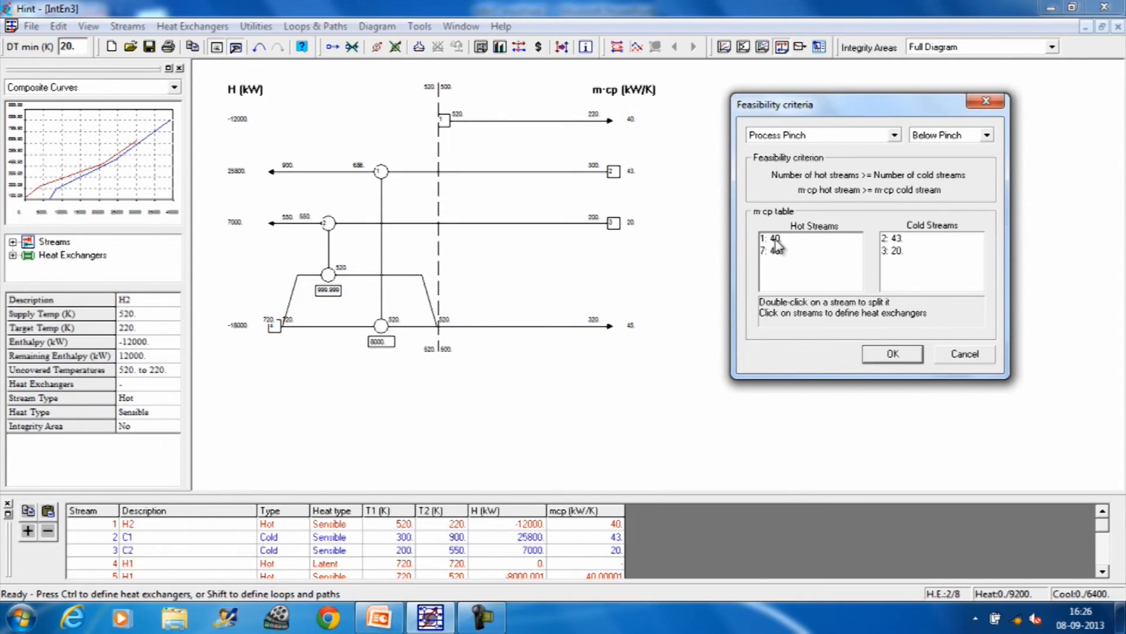
Step: Try to match hot stream 1 with cold stream 2 below the process pinch
{"action": "left_click", "coordinate": [797, 242]}
{"action": "left_click", "coordinate": [896, 242]}
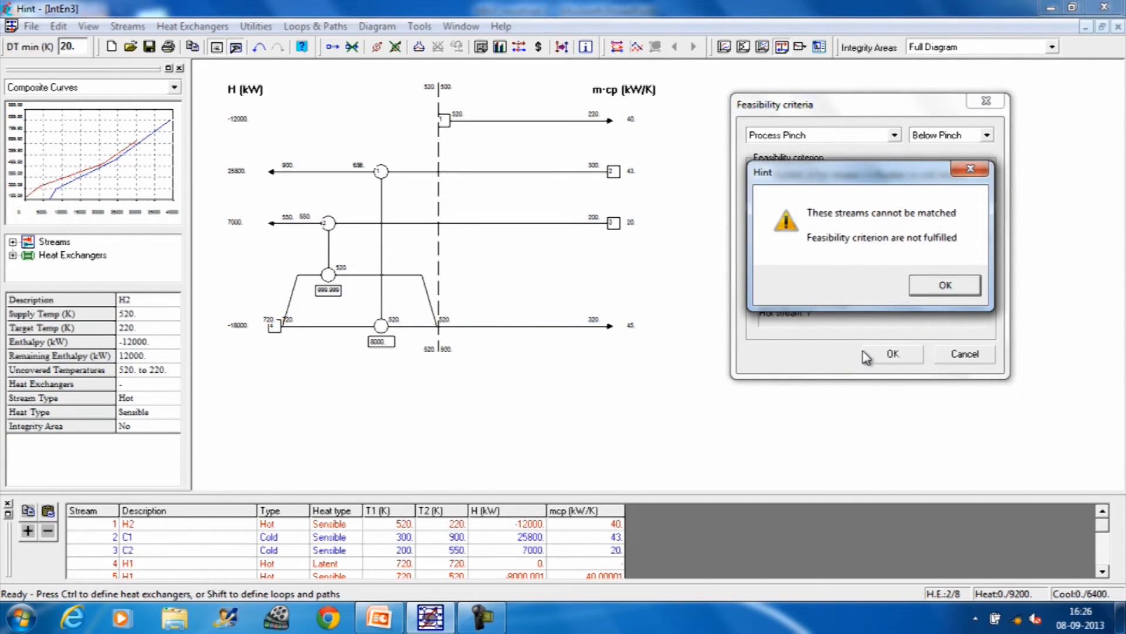
{"action": "left_click", "coordinate": [944, 285]}
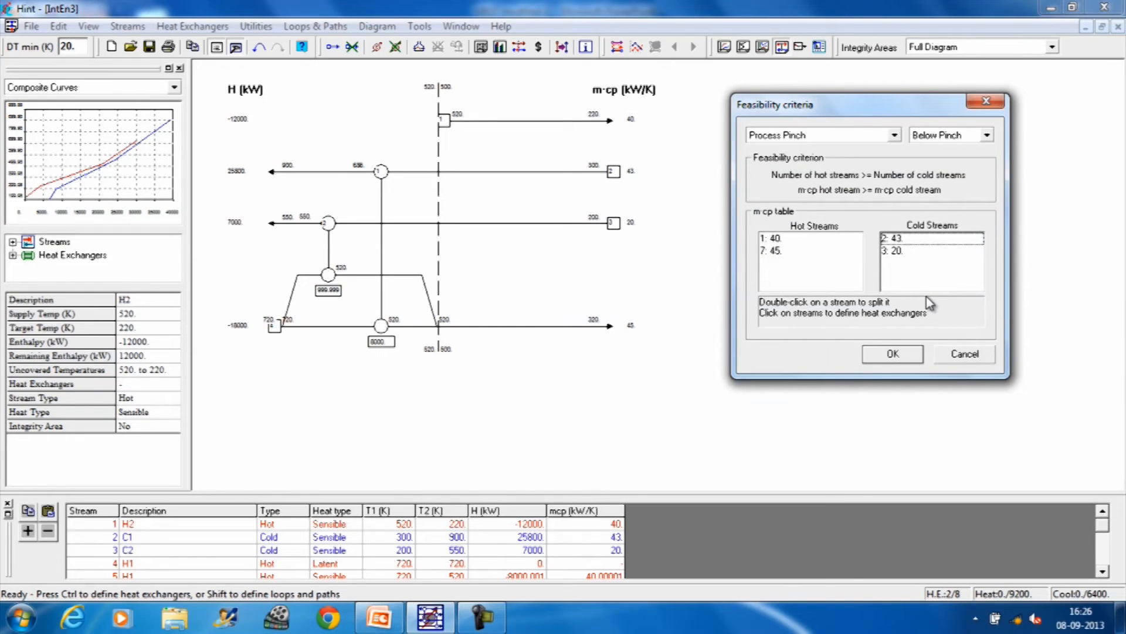
{"action": "left_click", "coordinate": [778, 256]}
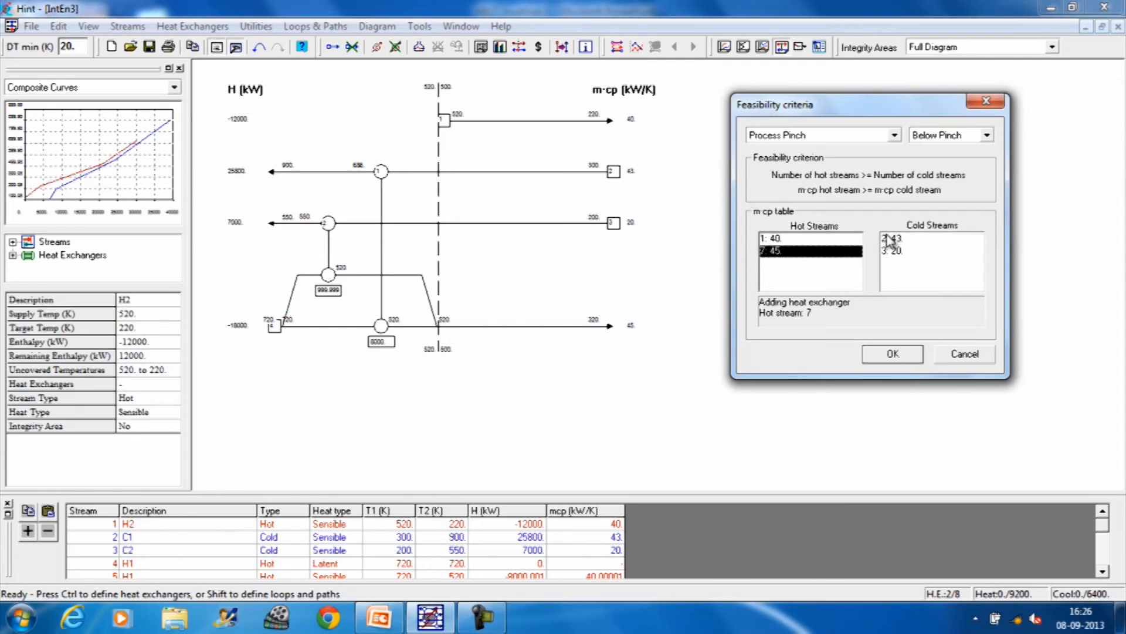
{"action": "left_click", "coordinate": [785, 239]}
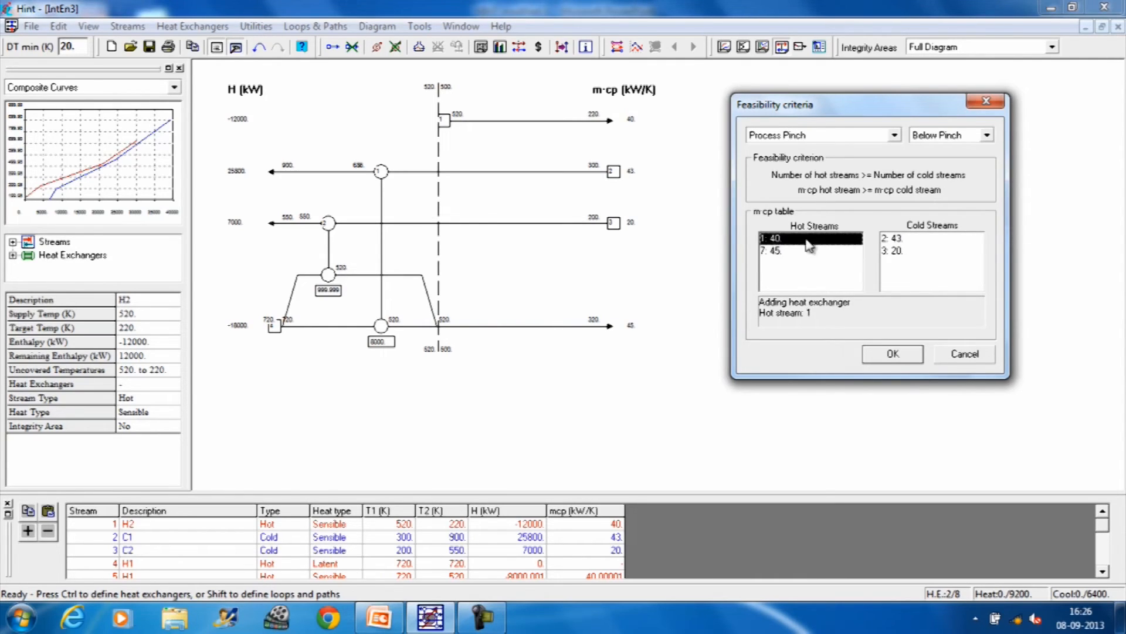
{"action": "left_click", "coordinate": [903, 239]}
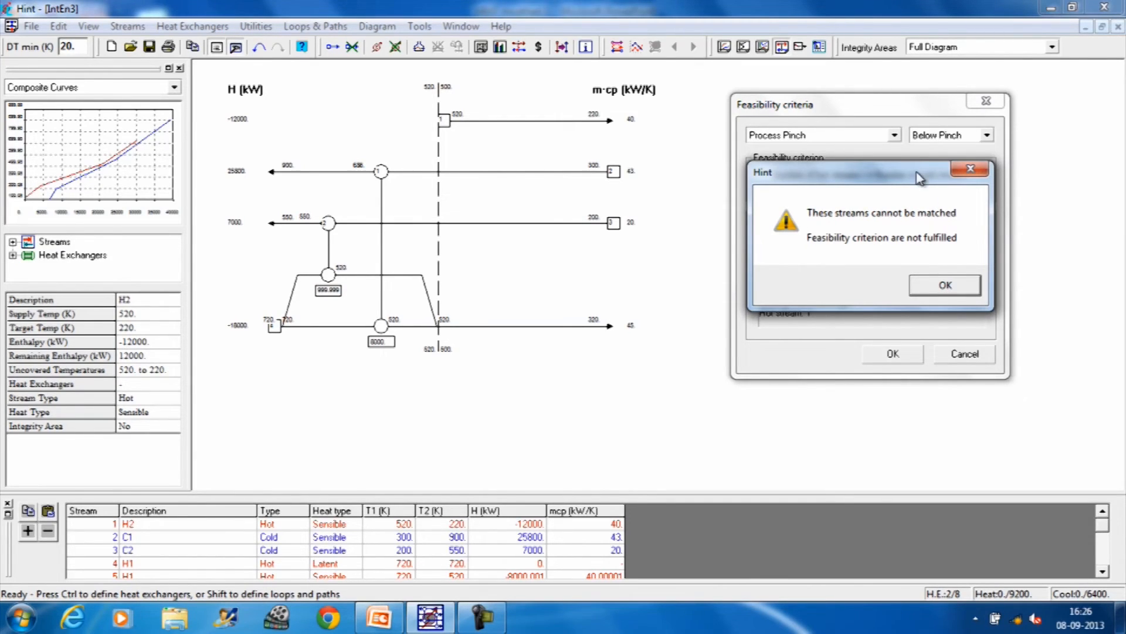
{"action": "left_click_drag", "start_coordinate": [910, 175], "coordinate": [750, 352]}
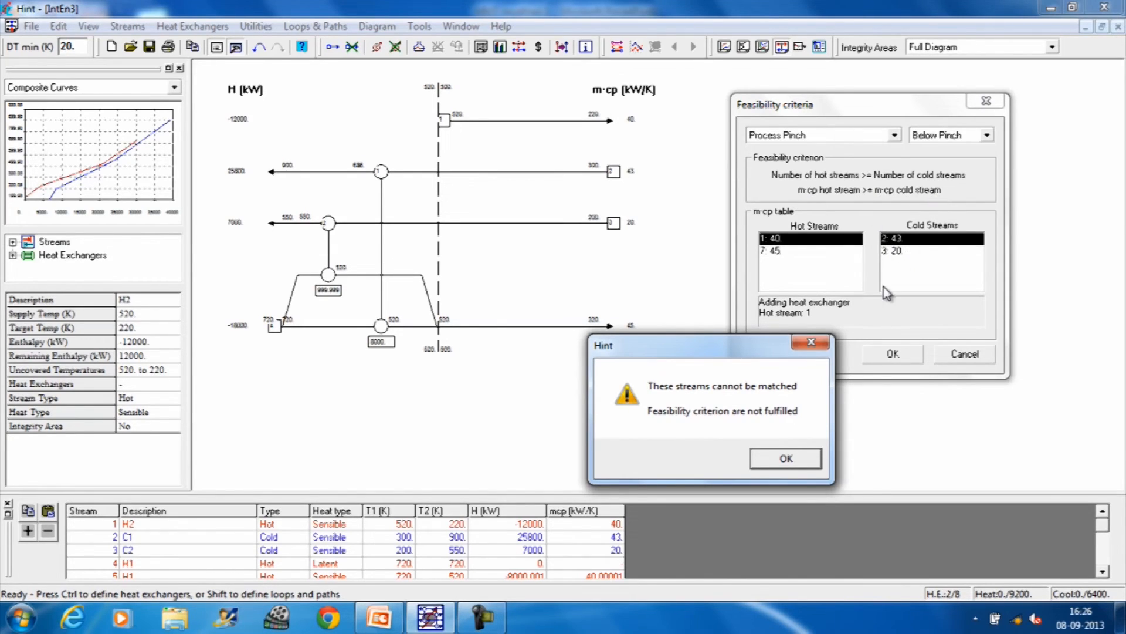
{"action": "left_click", "coordinate": [789, 459]}
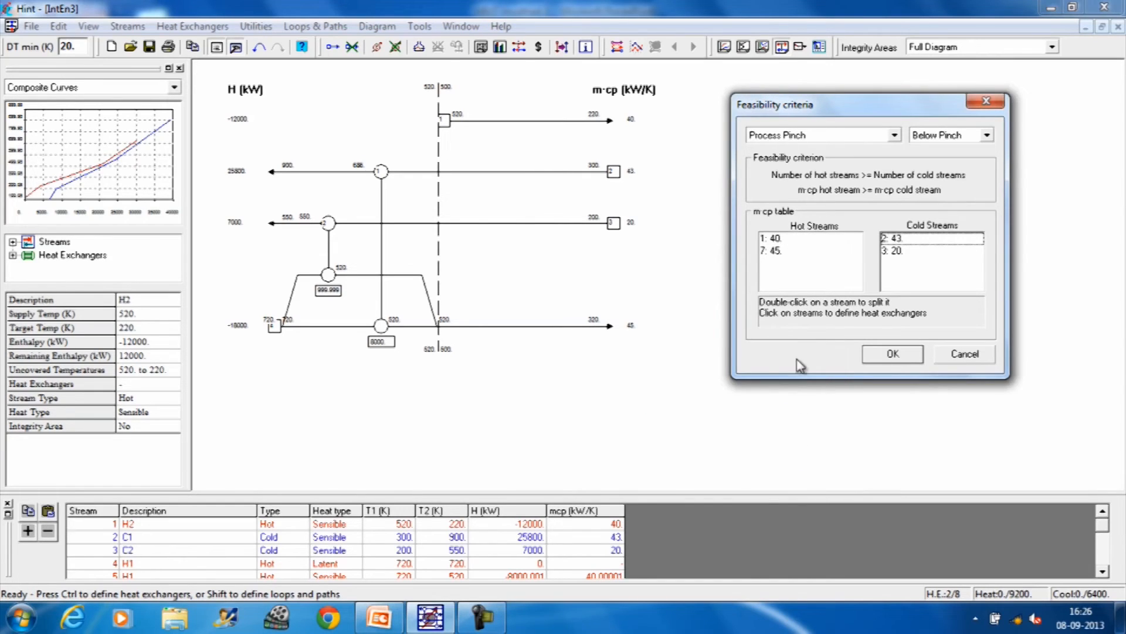
Step: Add a heat exchanger between hot stream 7 and cold stream 2 below the process pinch
{"action": "left_click", "coordinate": [776, 250]}
{"action": "left_click", "coordinate": [896, 239]}
{"action": "left_click", "coordinate": [899, 240]}
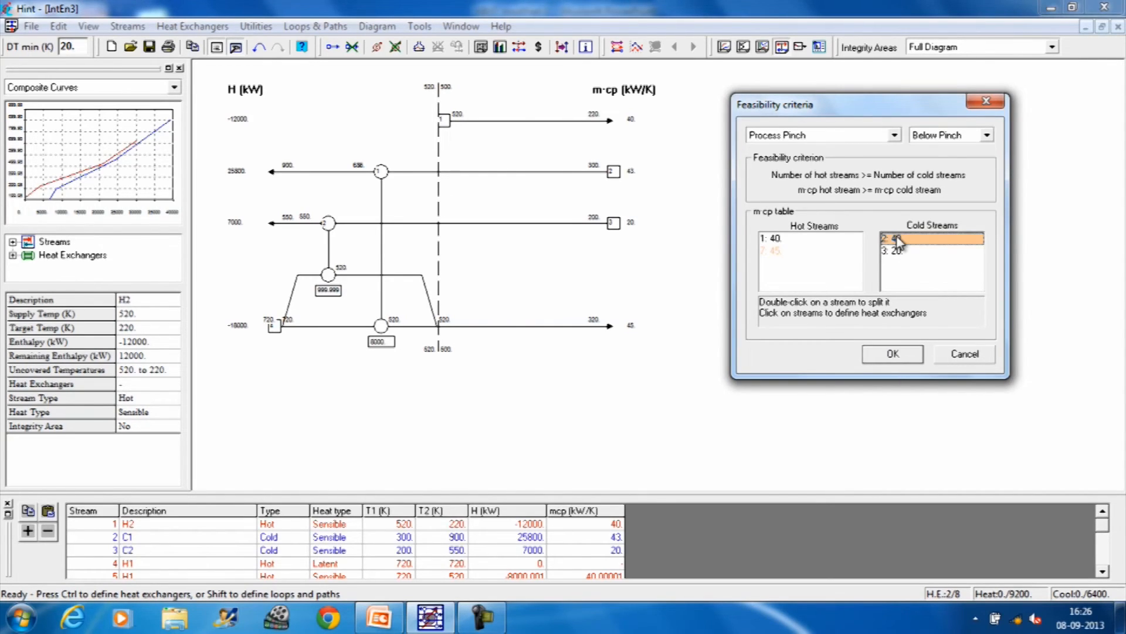
{"action": "left_click", "coordinate": [894, 355]}
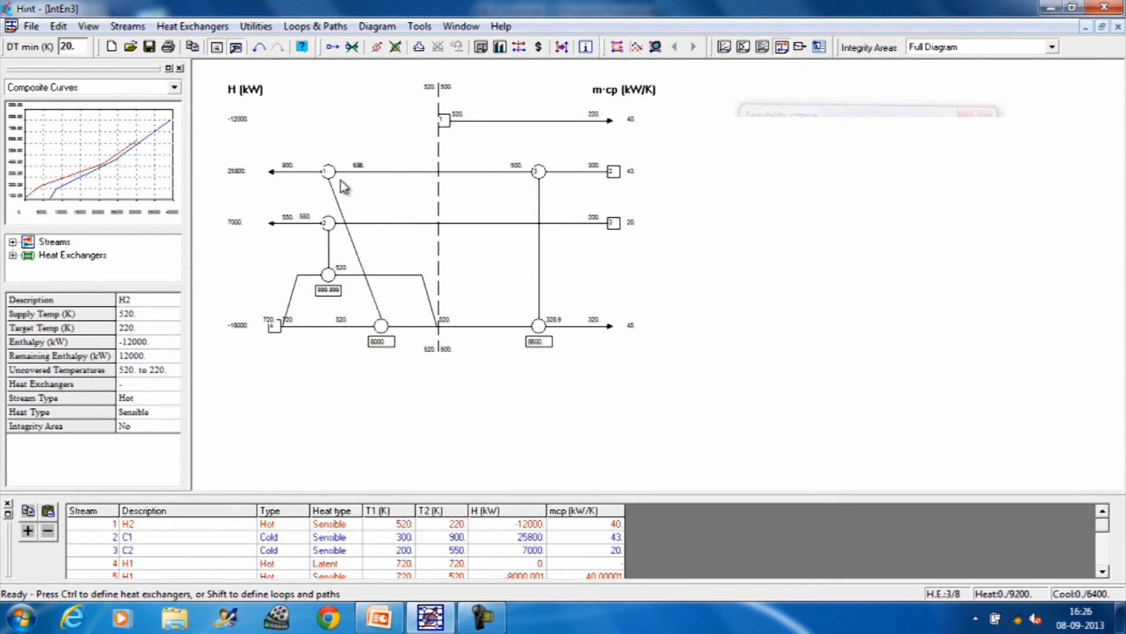
Step: Straighten exchanger 1 just above the pinch and bring up the below-pinch feasibility criteria beside the grid
{"action": "left_click_drag", "start_coordinate": [330, 175], "coordinate": [388, 179]}
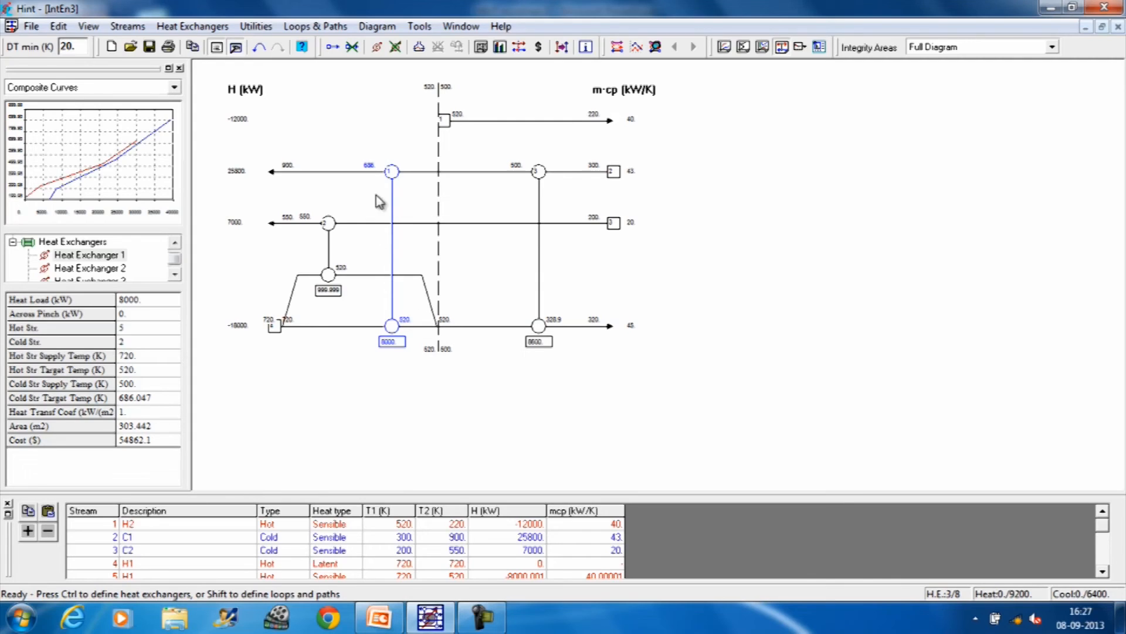
{"action": "left_click", "coordinate": [201, 27]}
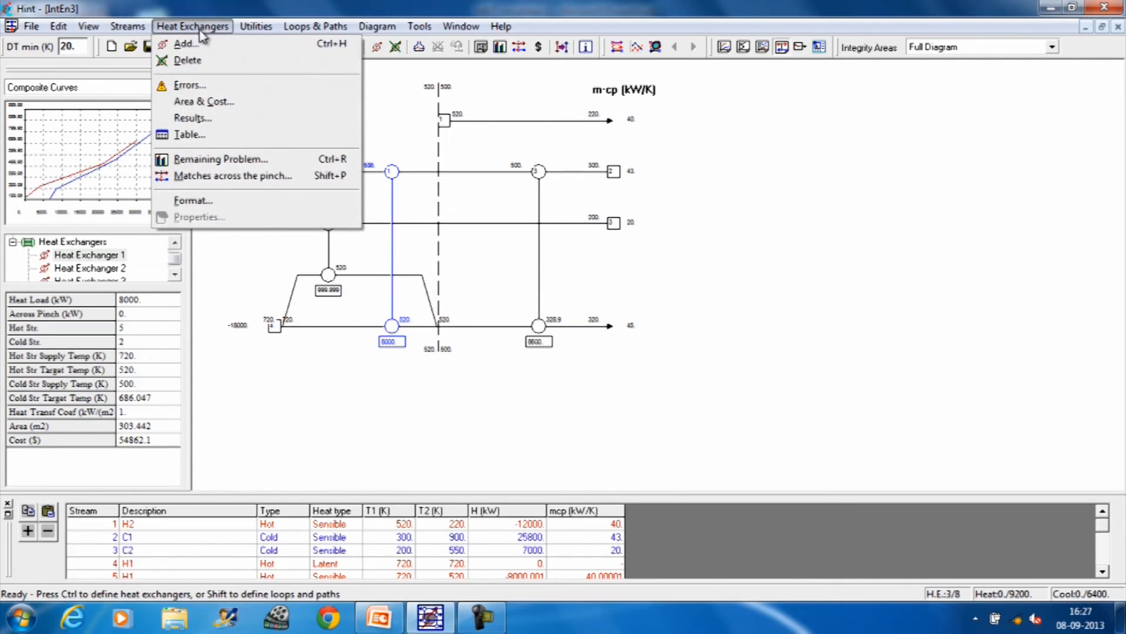
{"action": "left_click", "coordinate": [120, 27]}
{"action": "left_click", "coordinate": [120, 28]}
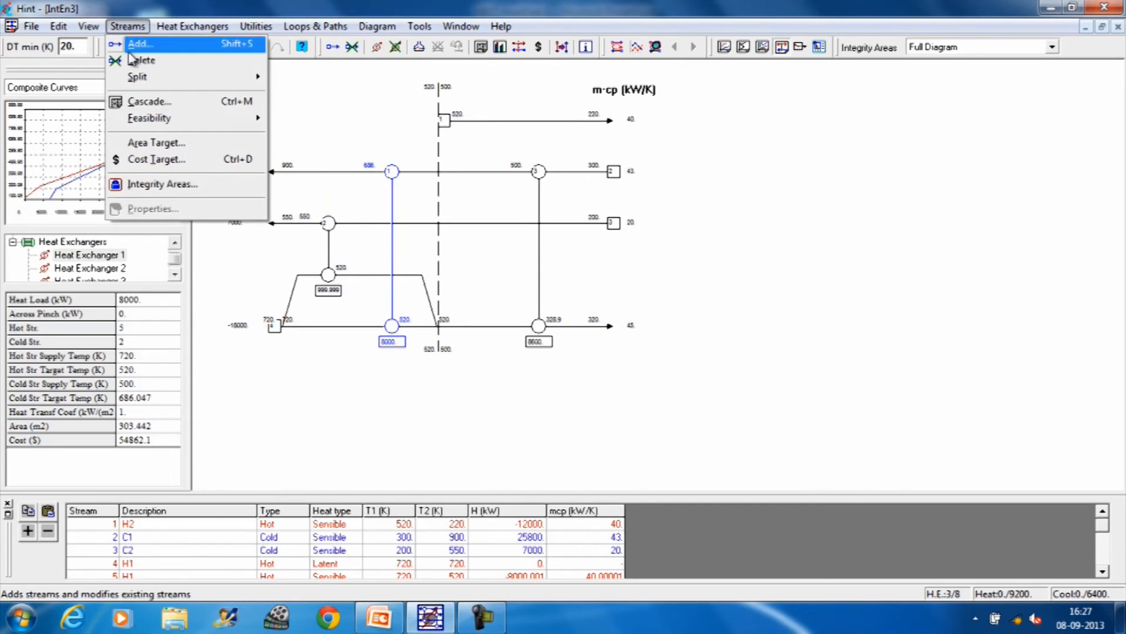
{"action": "mouse_move", "coordinate": [148, 123]}
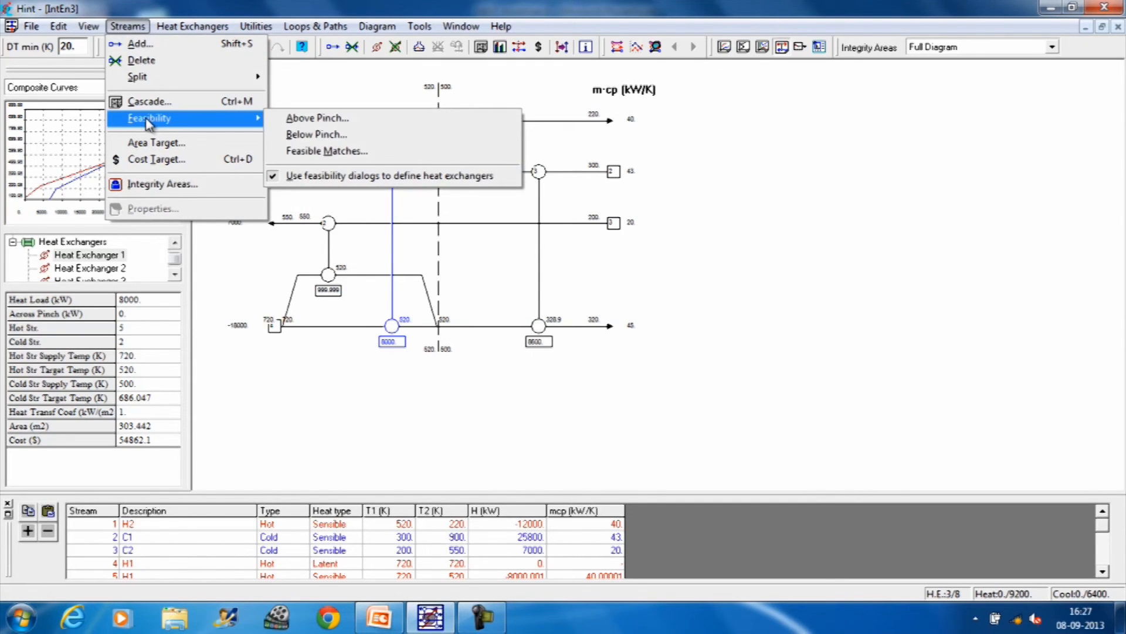
{"action": "left_click", "coordinate": [300, 136]}
{"action": "left_click_drag", "start_coordinate": [578, 169], "coordinate": [841, 114]}
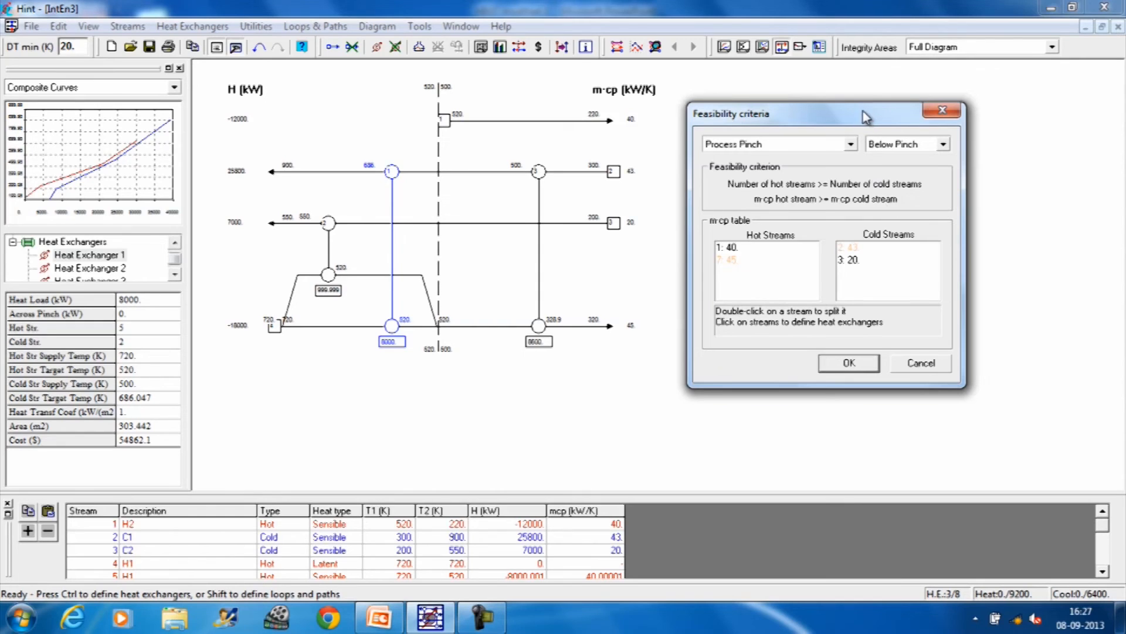
{"action": "left_click_drag", "start_coordinate": [861, 112], "coordinate": [899, 102]}
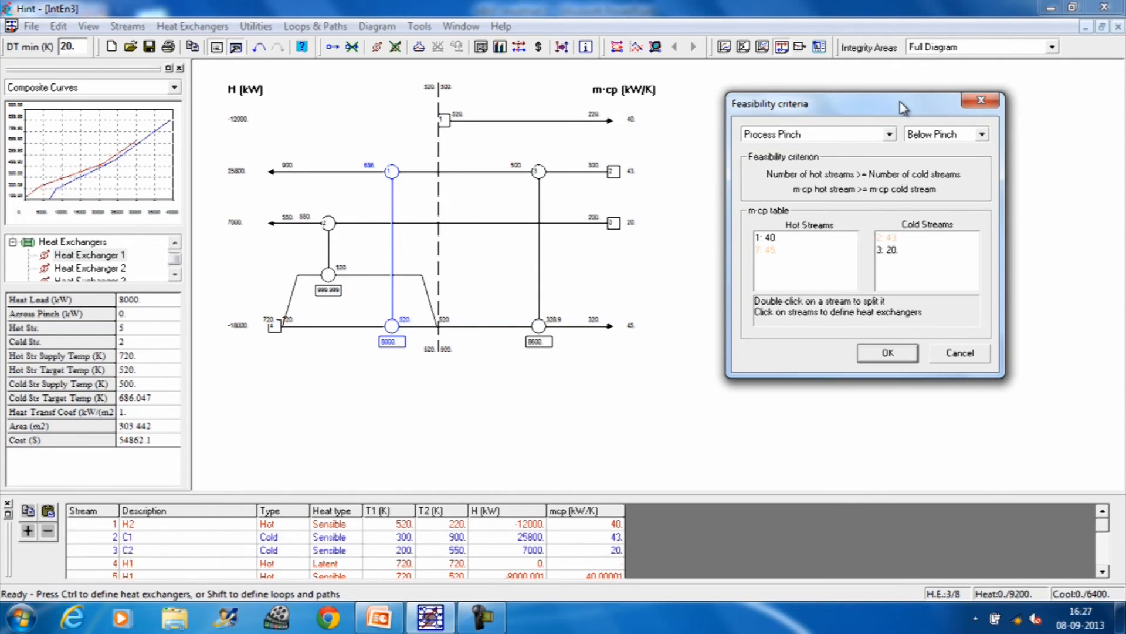
Step: Add a heat exchanger between hot stream 1 and cold stream 3 below the process pinch and move it closer to the pinch line
{"action": "left_click", "coordinate": [775, 241]}
{"action": "left_click", "coordinate": [891, 250]}
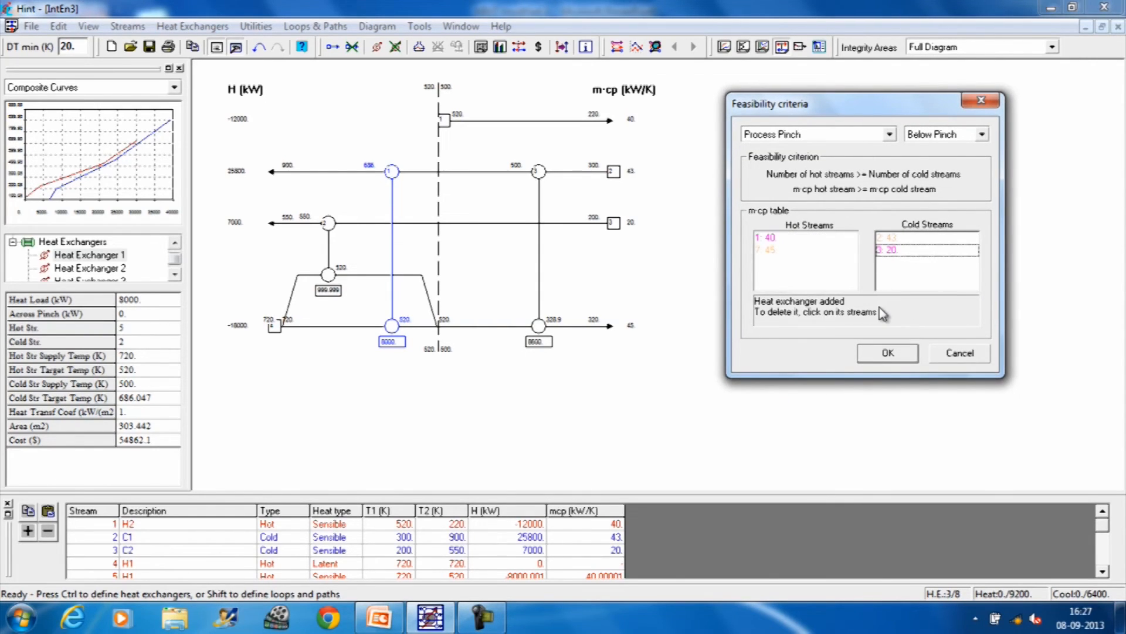
{"action": "left_click", "coordinate": [888, 251]}
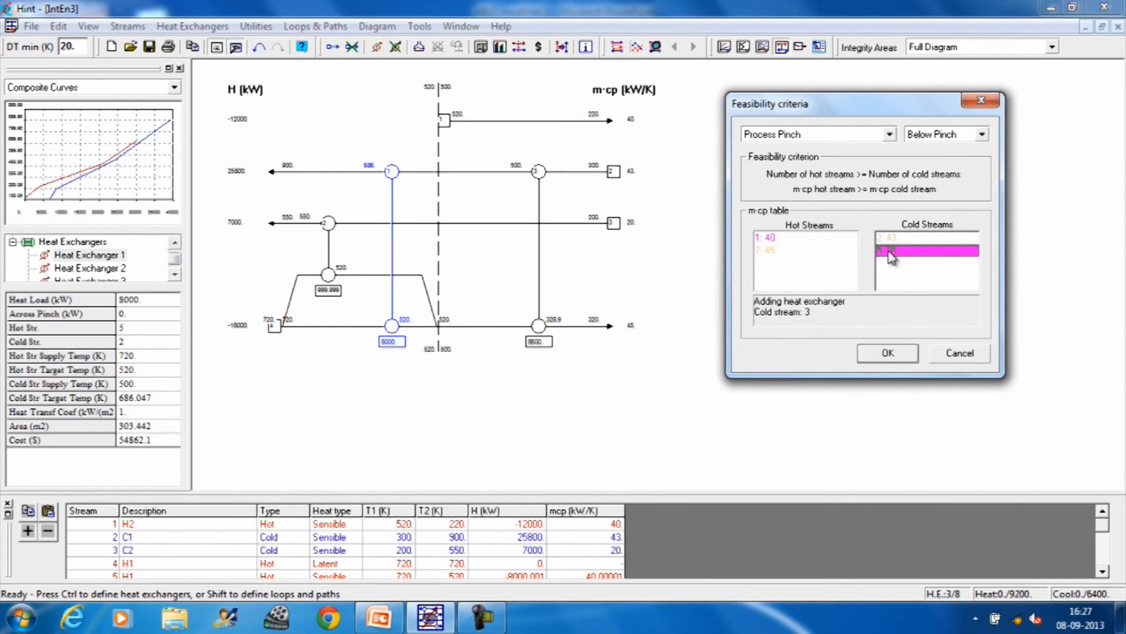
{"action": "left_click", "coordinate": [887, 352]}
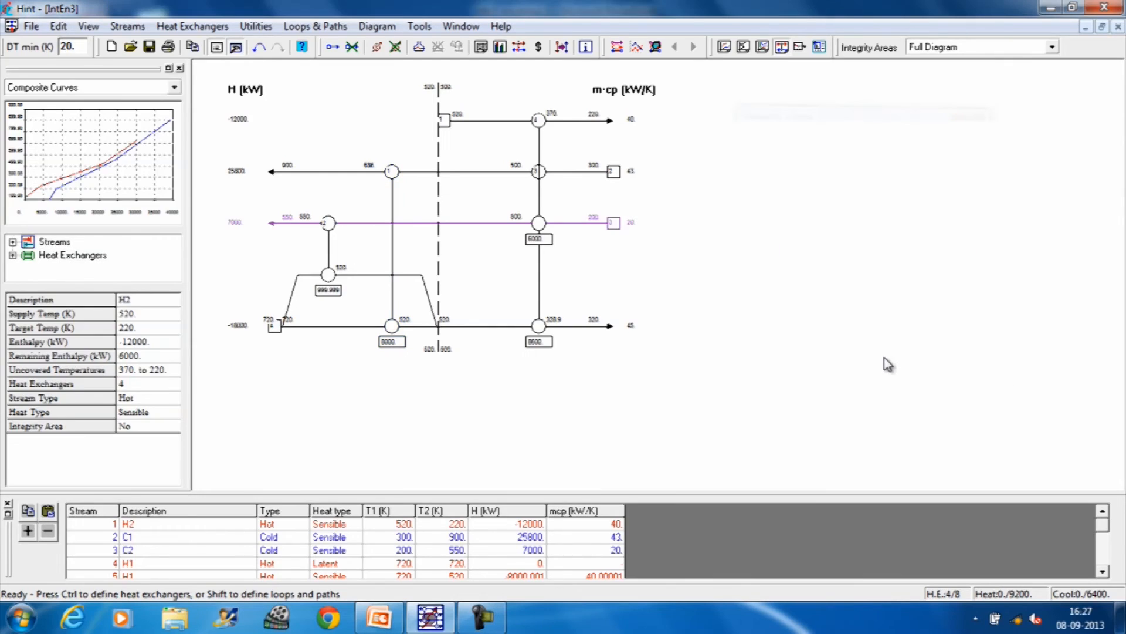
{"action": "left_click_drag", "start_coordinate": [538, 132], "coordinate": [484, 129]}
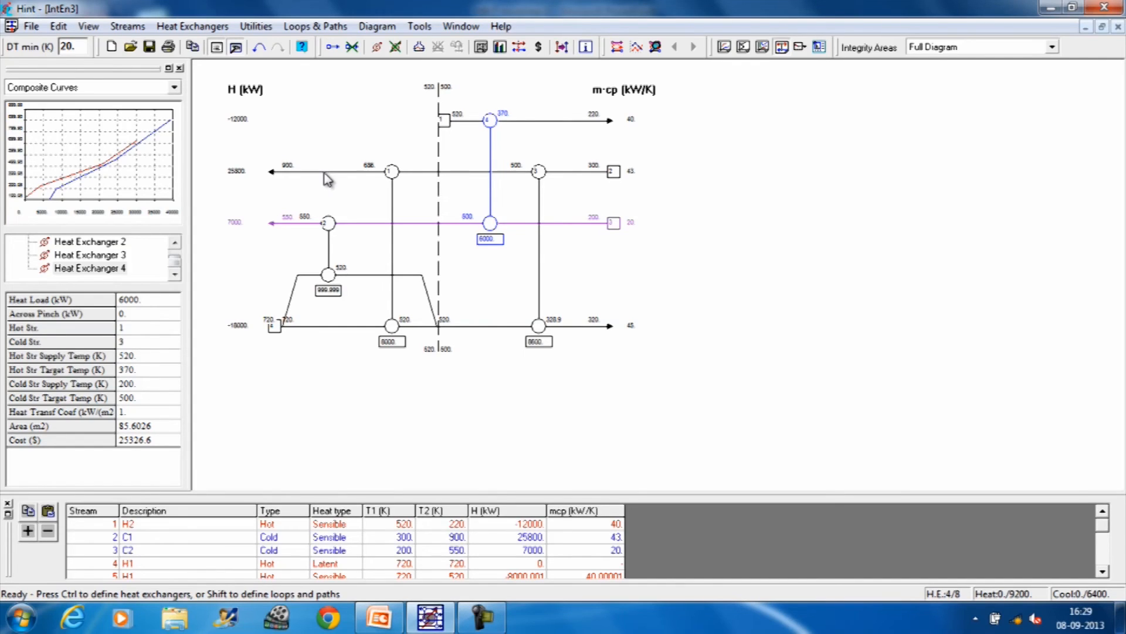
Step: Check the remaining enthalpy of cold stream 2 and create a new heat exchanger entry, keeping its specifications beside the grid
{"action": "left_click", "coordinate": [327, 172]}
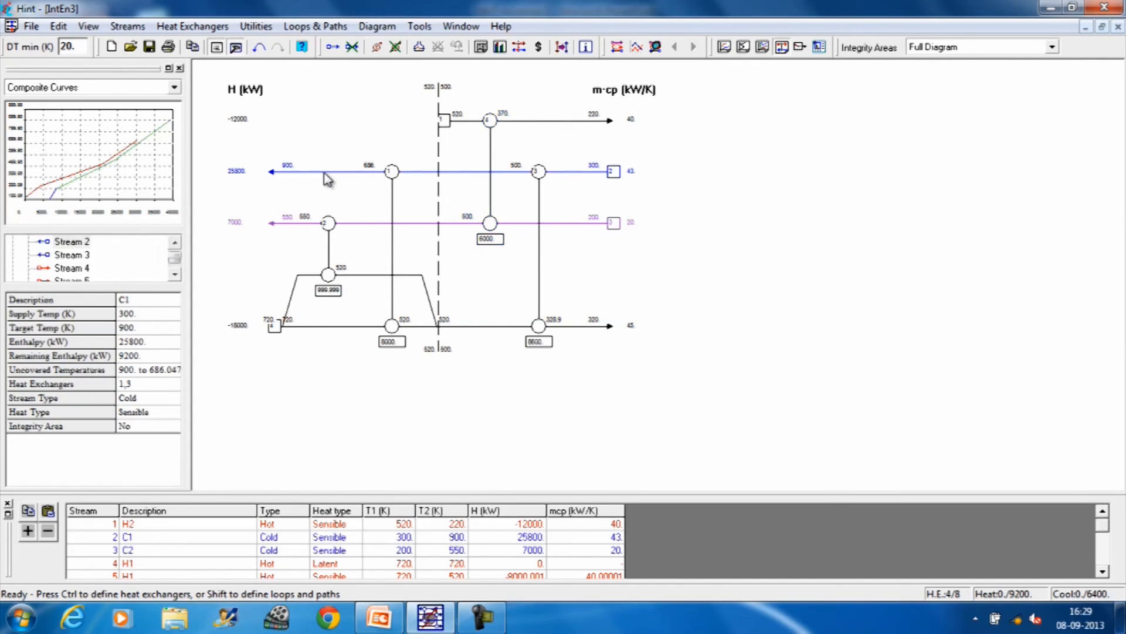
{"action": "left_click", "coordinate": [197, 31]}
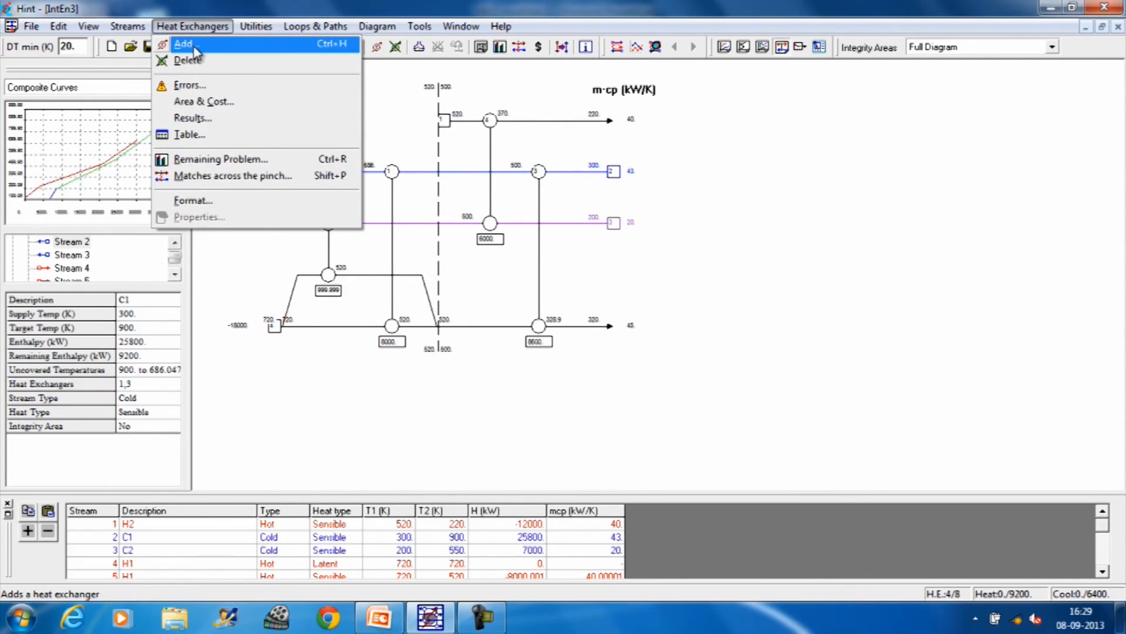
{"action": "left_click", "coordinate": [196, 52]}
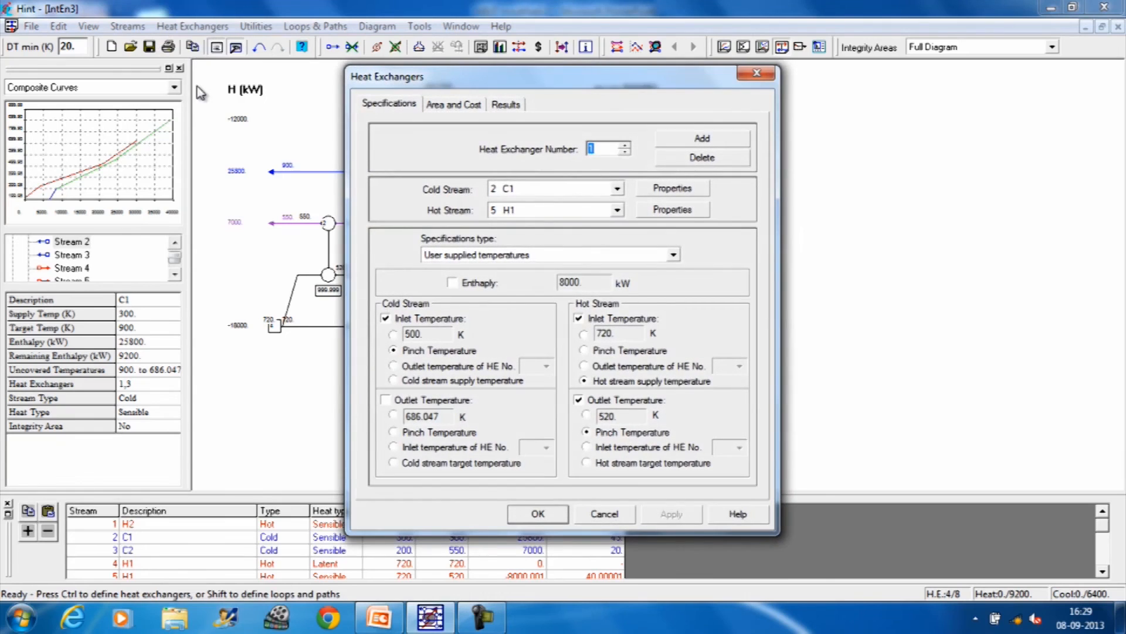
{"action": "left_click_drag", "start_coordinate": [638, 78], "coordinate": [983, 85]}
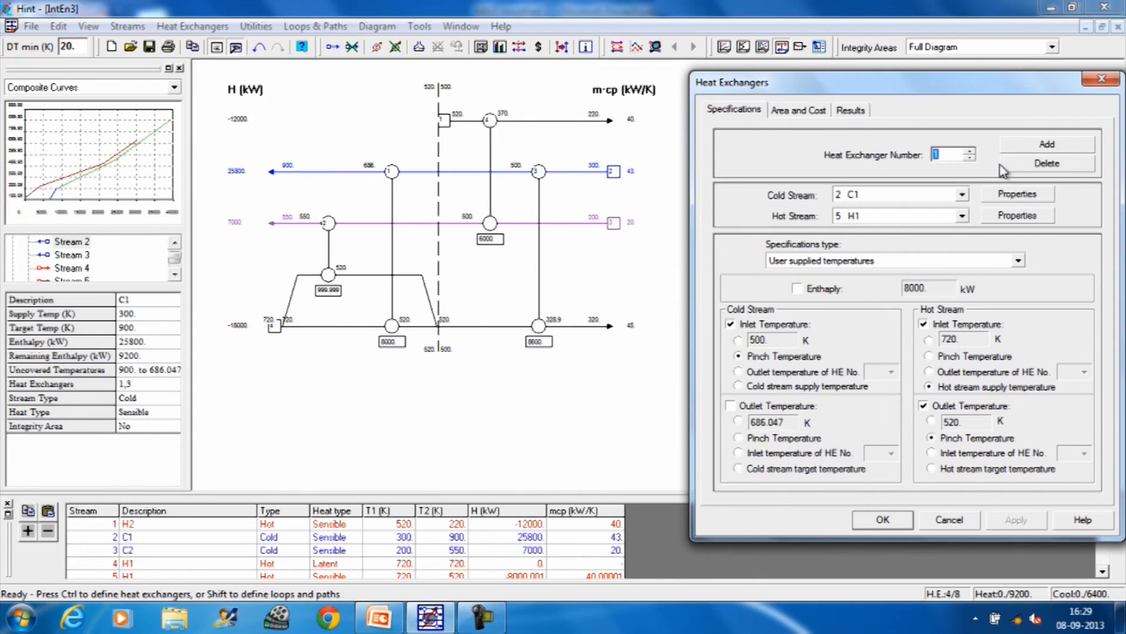
{"action": "left_click", "coordinate": [1059, 145]}
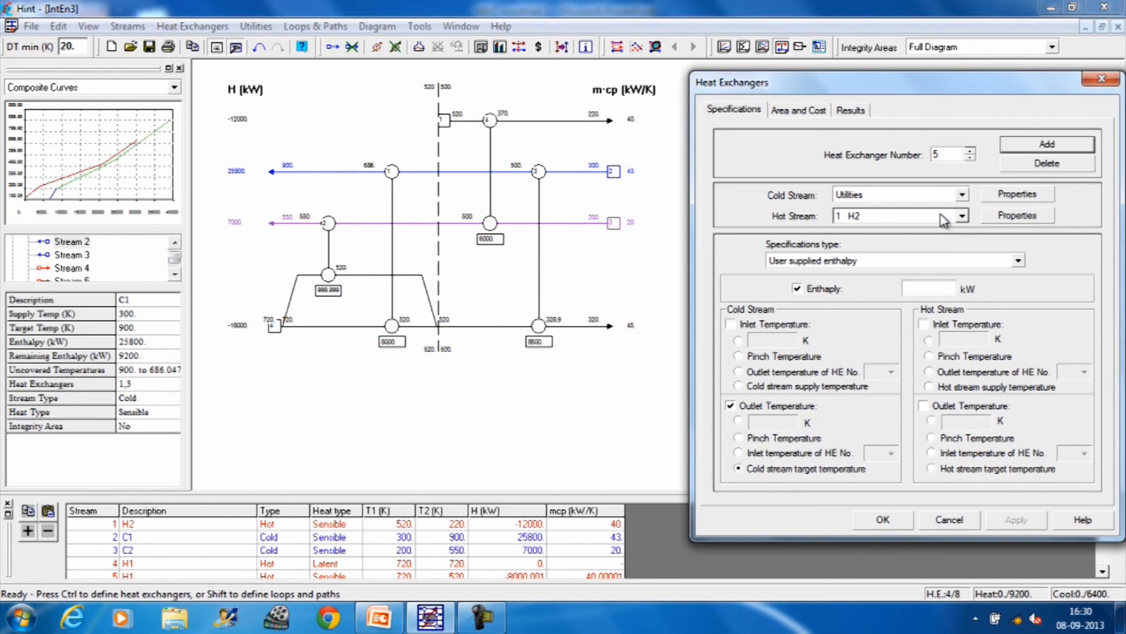
Step: Set the new exchanger's cold stream to 2 C1 and its hot stream to Utilities, declining the offer to save the document
{"action": "left_click", "coordinate": [962, 194]}
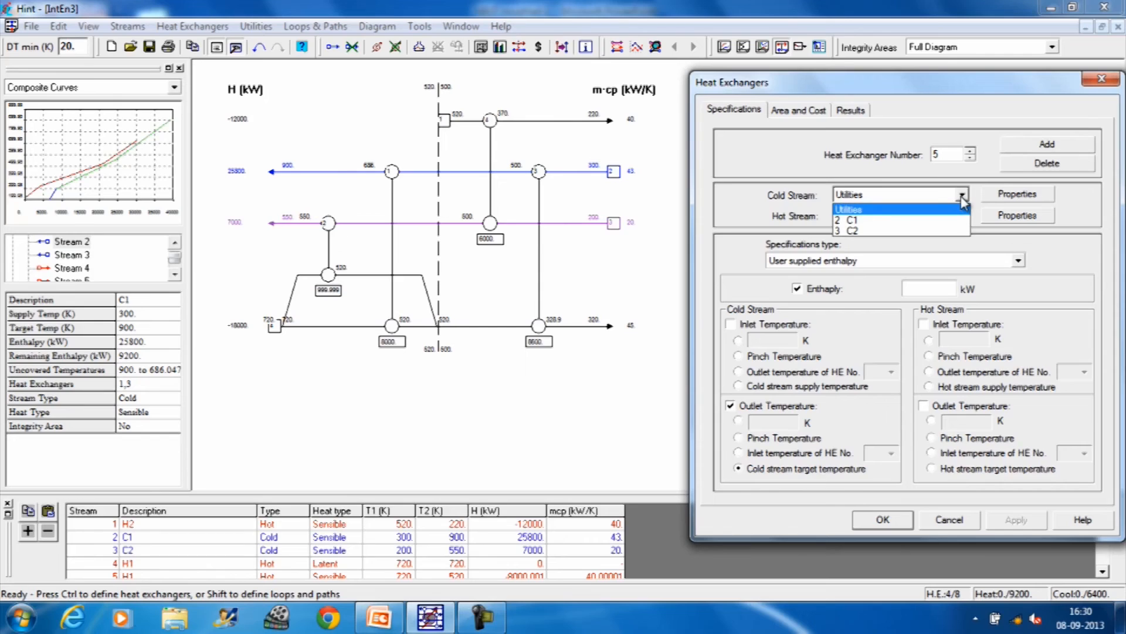
{"action": "left_click", "coordinate": [880, 231]}
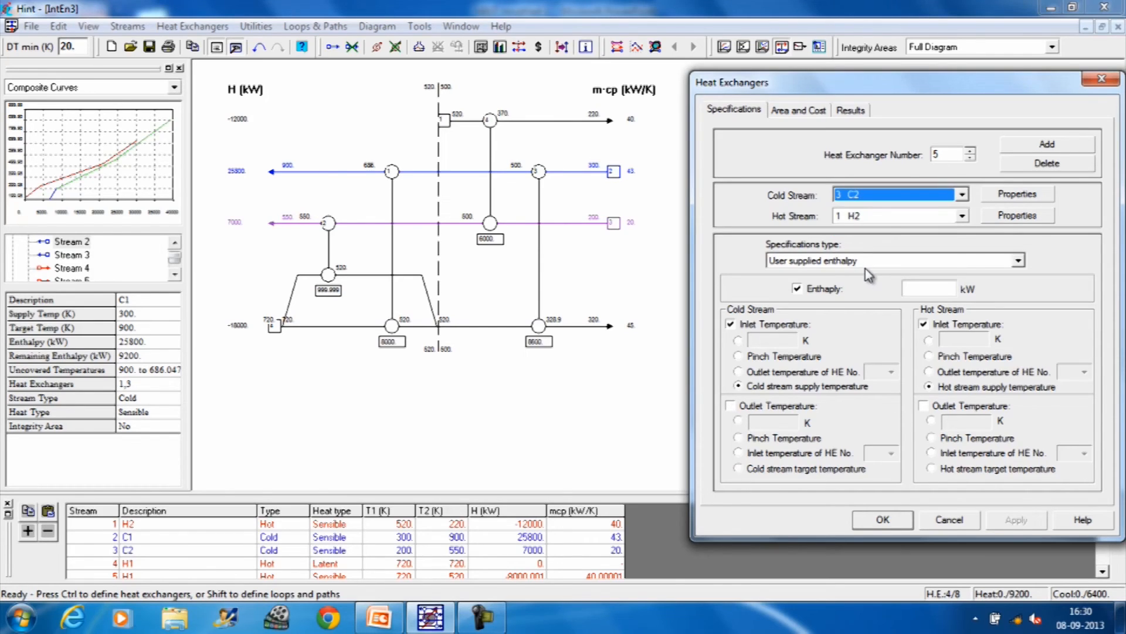
{"action": "left_click", "coordinate": [962, 195]}
{"action": "left_click", "coordinate": [881, 220]}
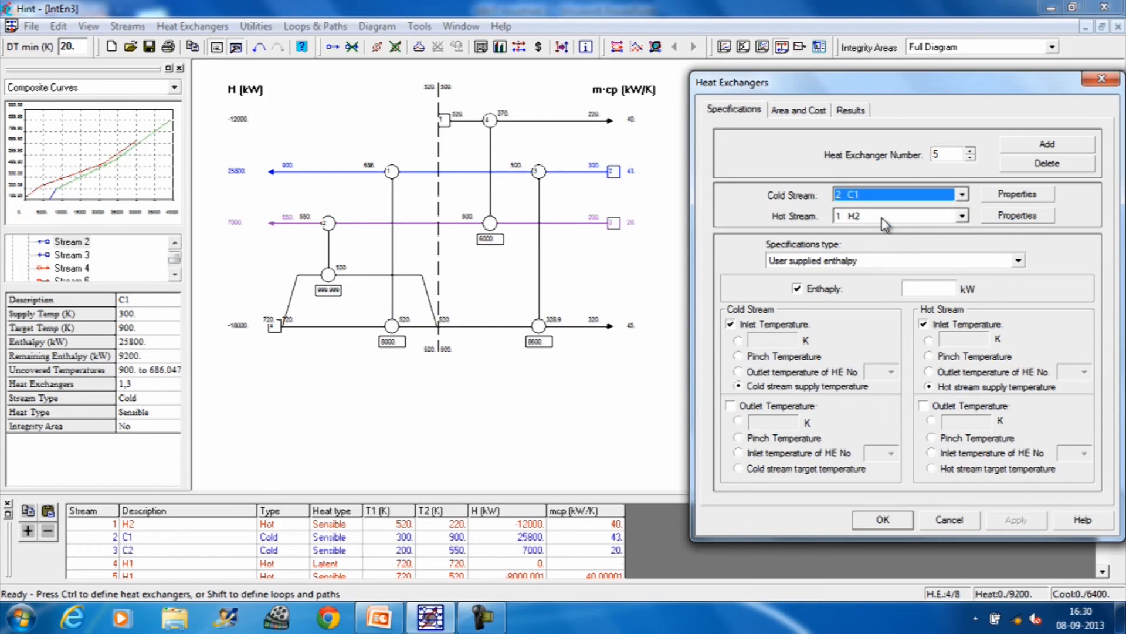
{"action": "left_click", "coordinate": [962, 218]}
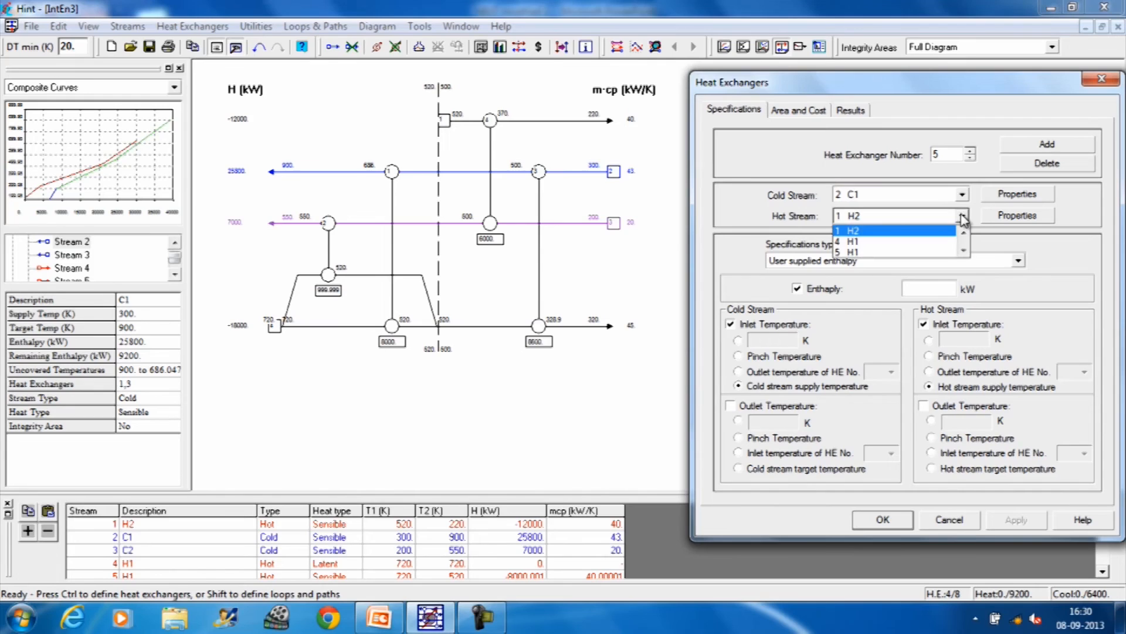
{"action": "left_click", "coordinate": [966, 258]}
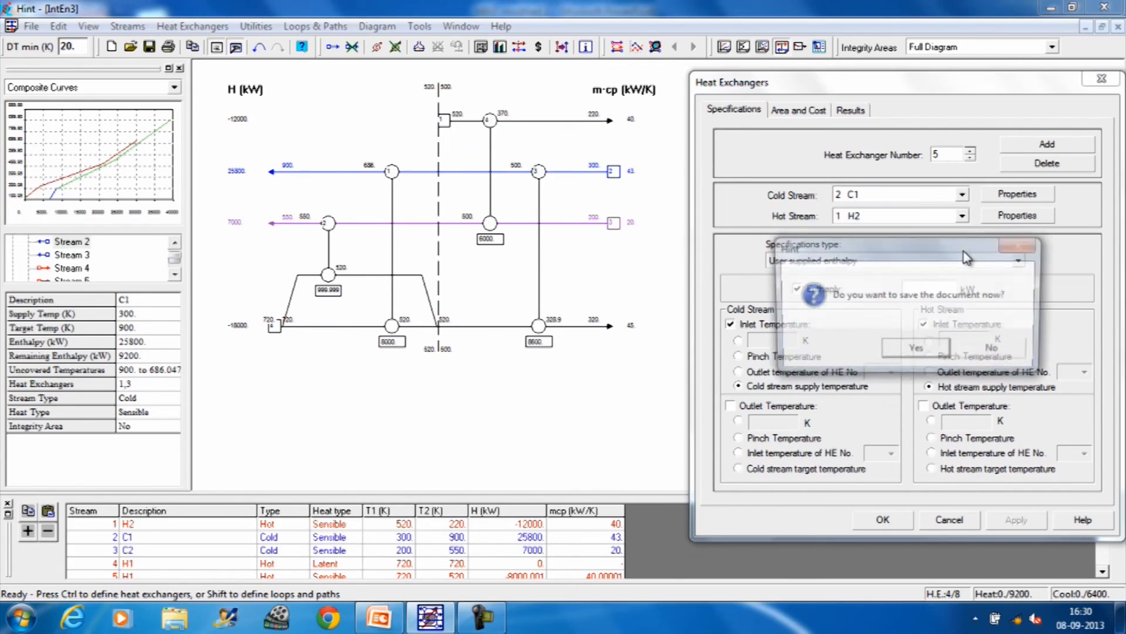
{"action": "left_click", "coordinate": [997, 353]}
{"action": "left_click", "coordinate": [963, 215]}
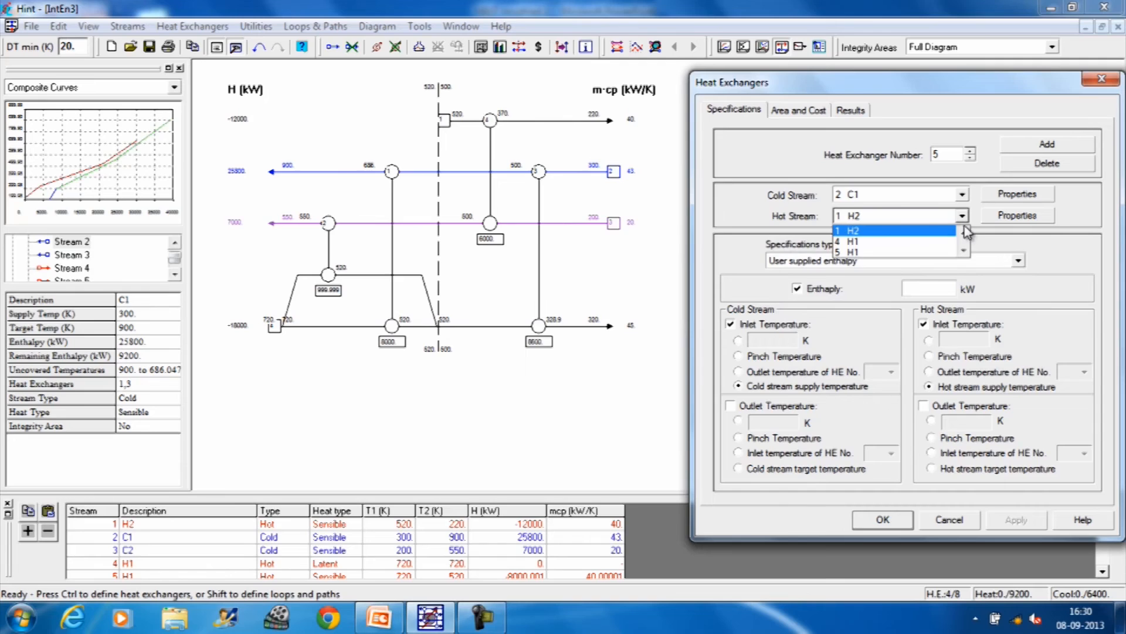
{"action": "left_click", "coordinate": [963, 233]}
{"action": "left_click", "coordinate": [892, 234]}
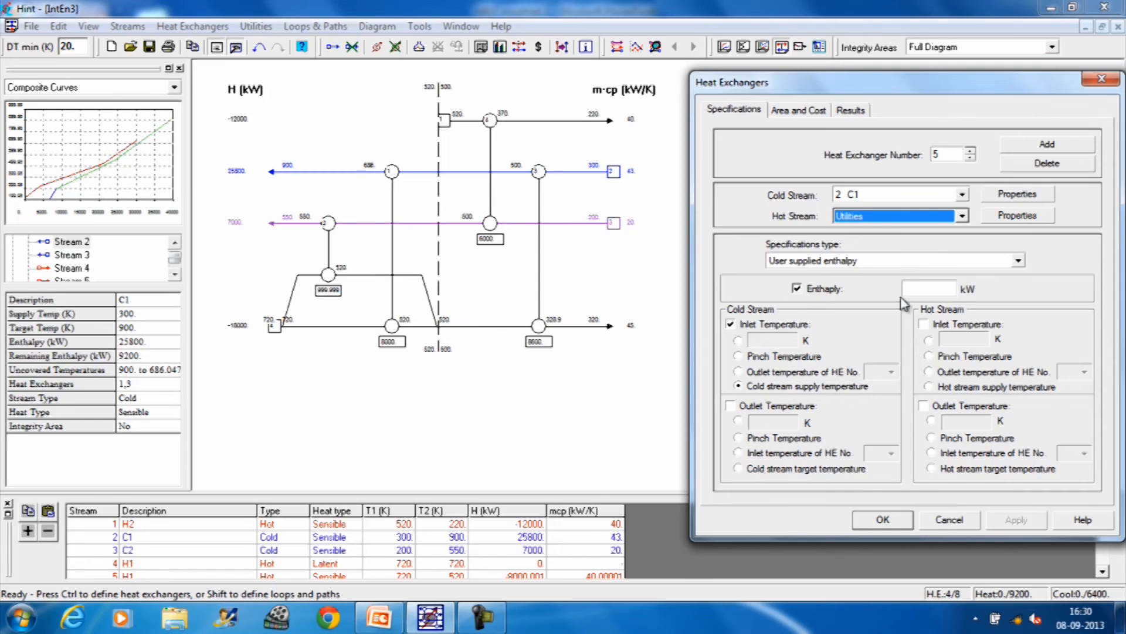
Step: Specify the heater's enthalpy as 9200 kW and its cold-stream inlet temperature as 686 K, and apply the specifications
{"action": "left_click", "coordinate": [925, 292]}
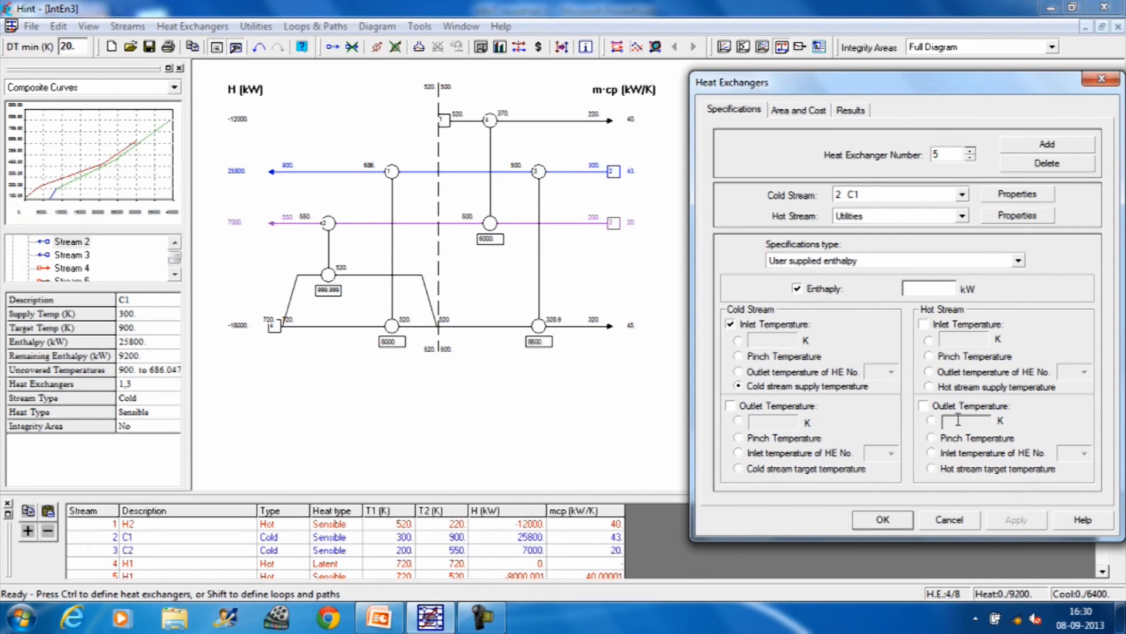
{"action": "type", "text": "9200"}
{"action": "left_click", "coordinate": [738, 341]}
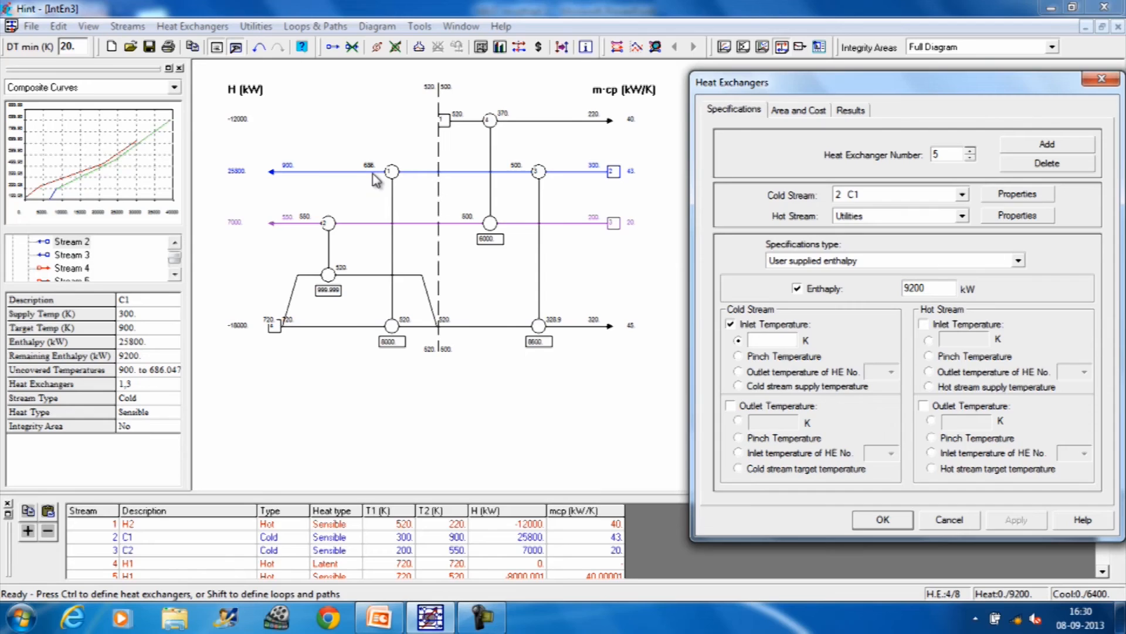
{"action": "left_click", "coordinate": [764, 341]}
{"action": "type", "text": "686"}
{"action": "left_click", "coordinate": [882, 519]}
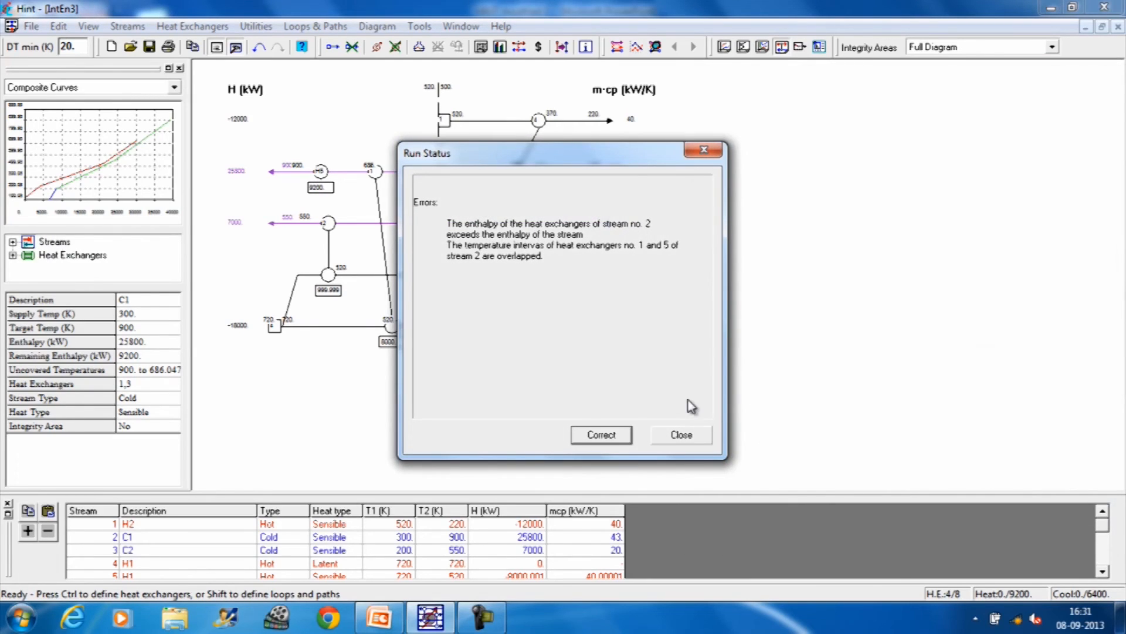
Step: Review and dismiss the run status errors, and realign exchangers 4, 1 and 3 on the grid
{"action": "left_click_drag", "start_coordinate": [649, 156], "coordinate": [1024, 148]}
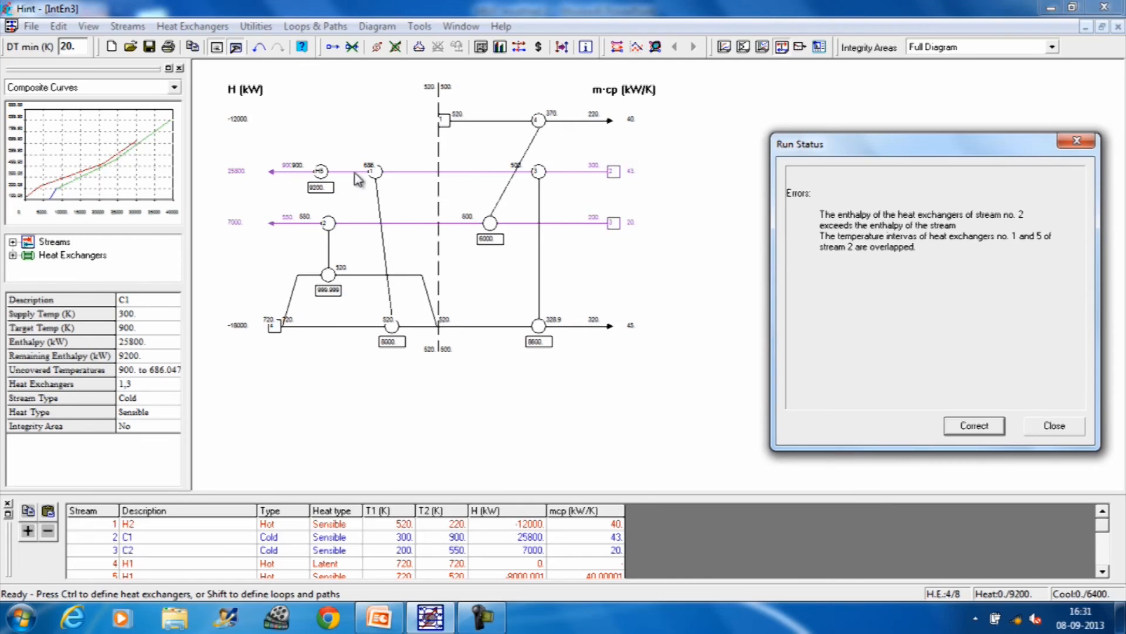
{"action": "left_click", "coordinate": [392, 175]}
{"action": "left_click", "coordinate": [1066, 431]}
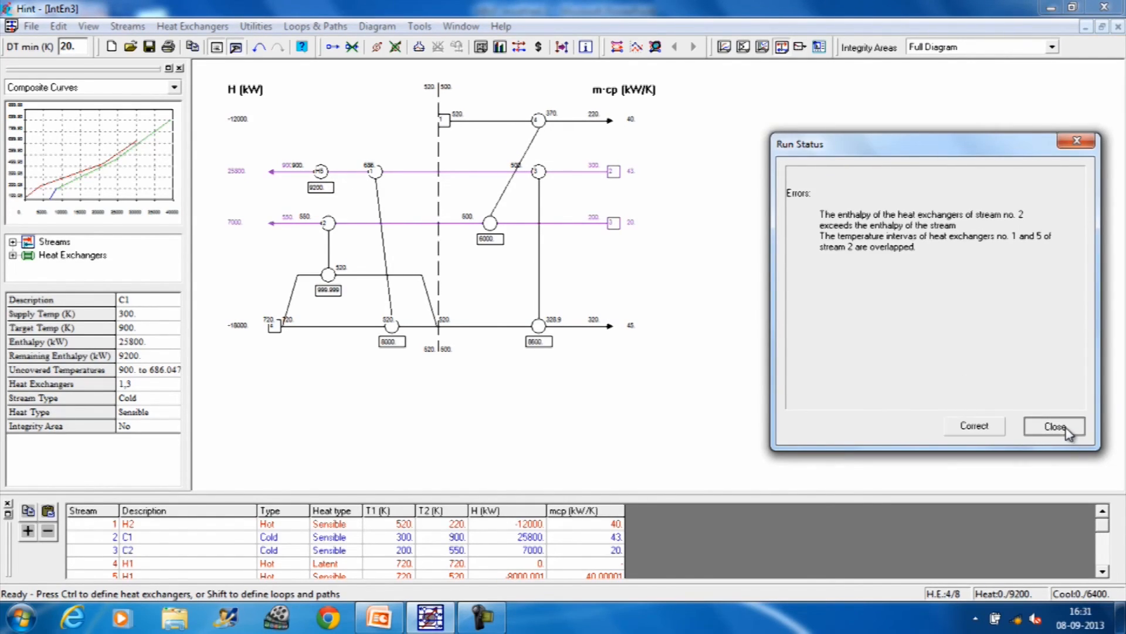
{"action": "left_click_drag", "start_coordinate": [540, 129], "coordinate": [484, 122]}
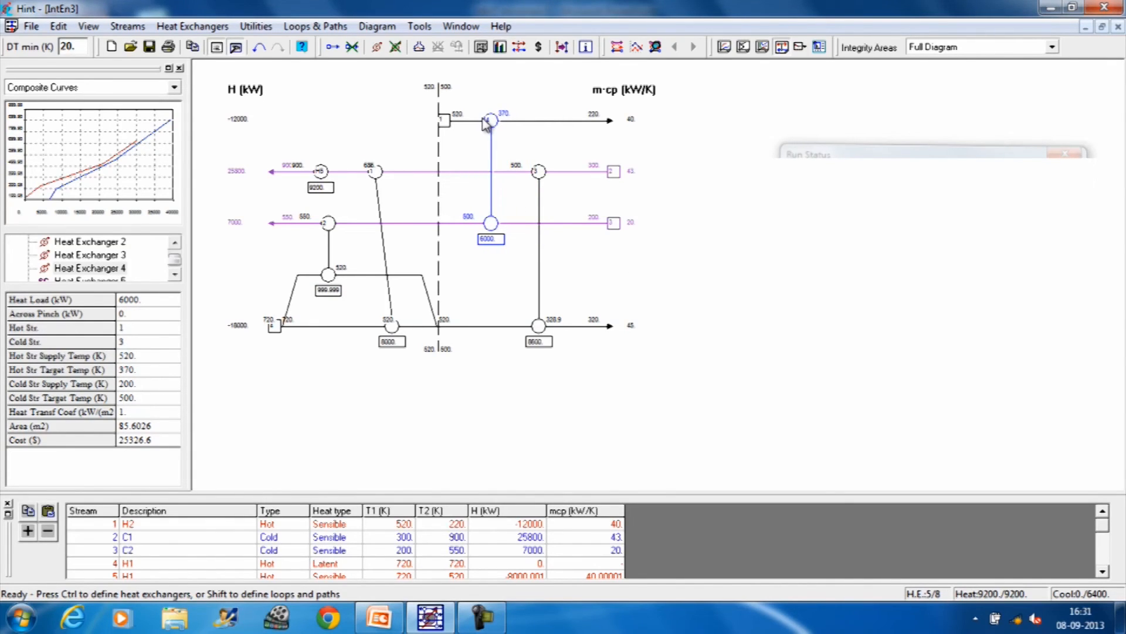
{"action": "left_click_drag", "start_coordinate": [377, 176], "coordinate": [392, 183]}
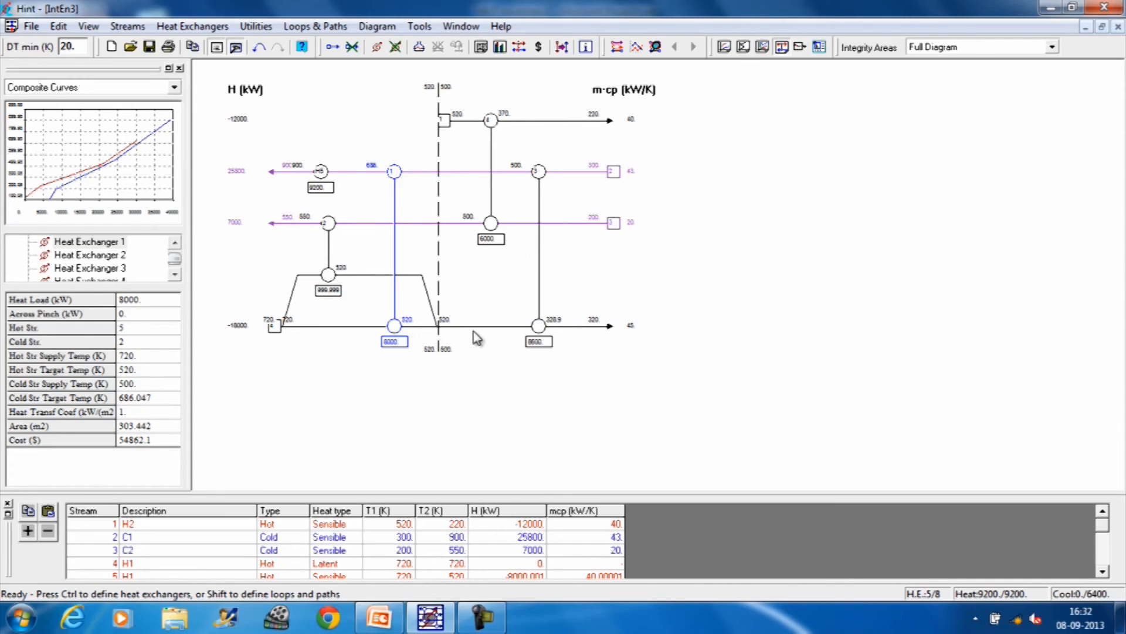
{"action": "left_click", "coordinate": [543, 337]}
{"action": "left_click_drag", "start_coordinate": [541, 333], "coordinate": [528, 332]}
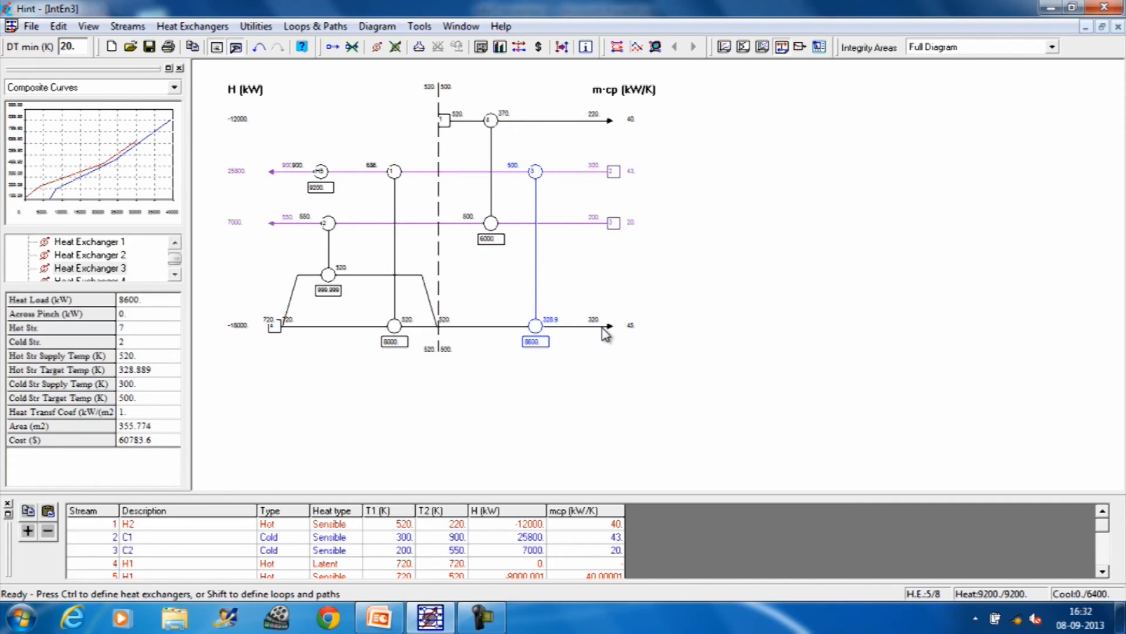
Step: Check the remaining enthalpy of hot stream 1 and create a new heat exchanger entry, keeping its specifications beside the grid
{"action": "left_click", "coordinate": [564, 121]}
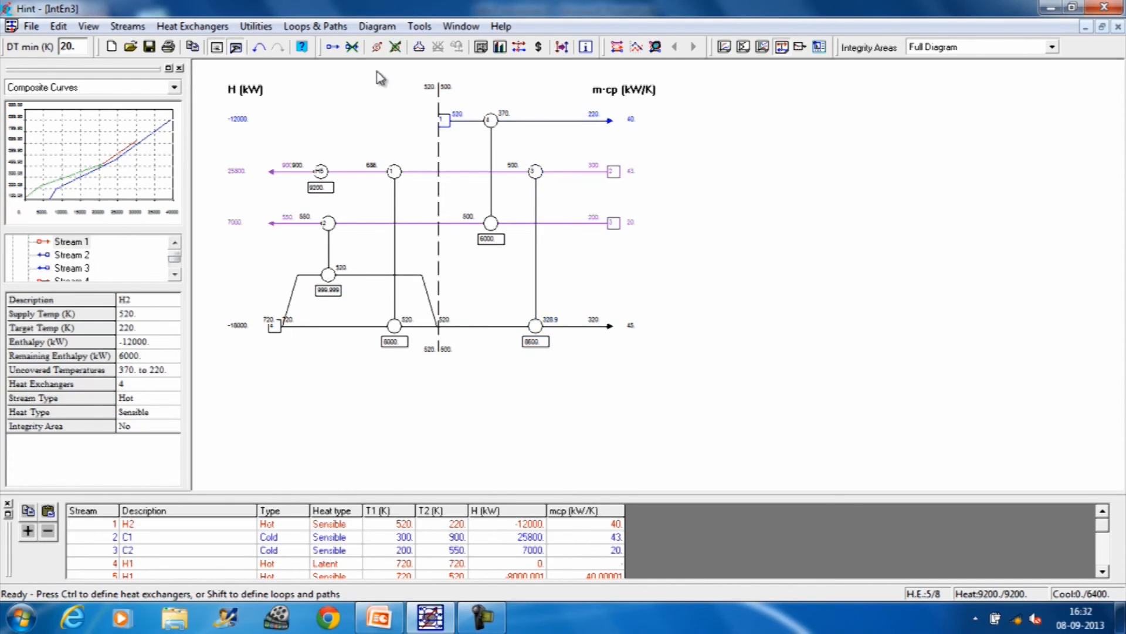
{"action": "left_click", "coordinate": [209, 26]}
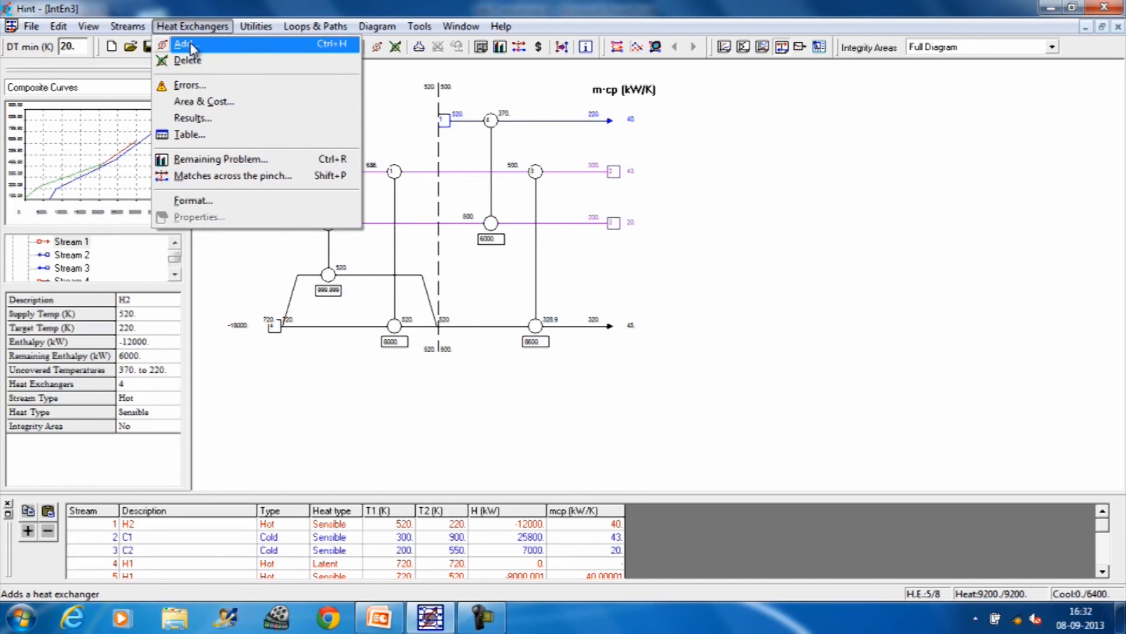
{"action": "left_click", "coordinate": [192, 45]}
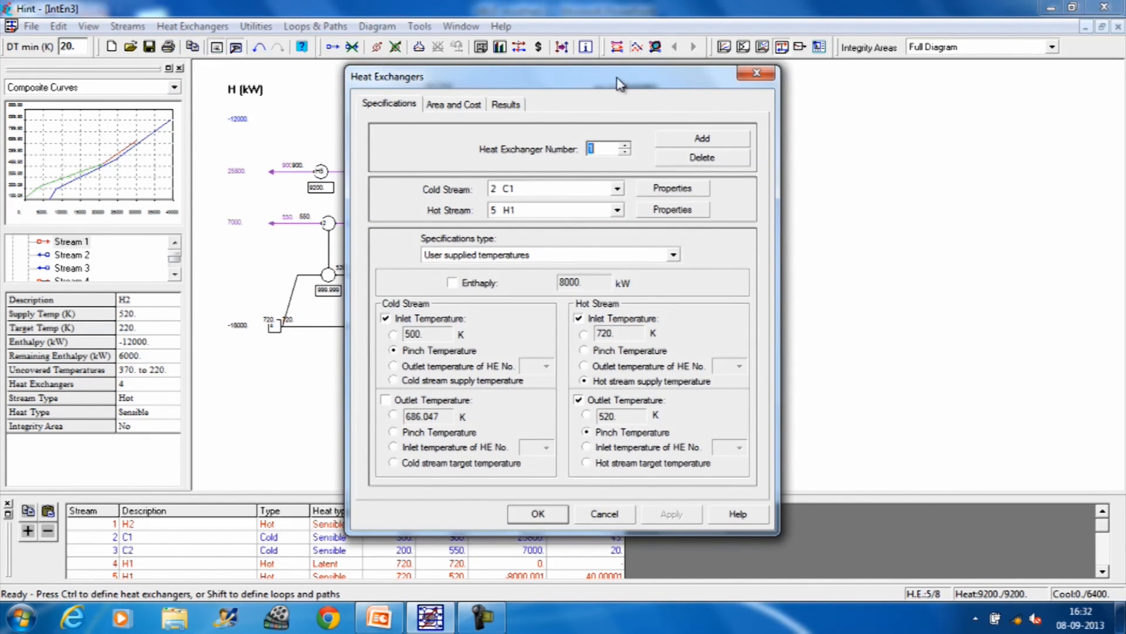
{"action": "left_click_drag", "start_coordinate": [620, 84], "coordinate": [947, 83]}
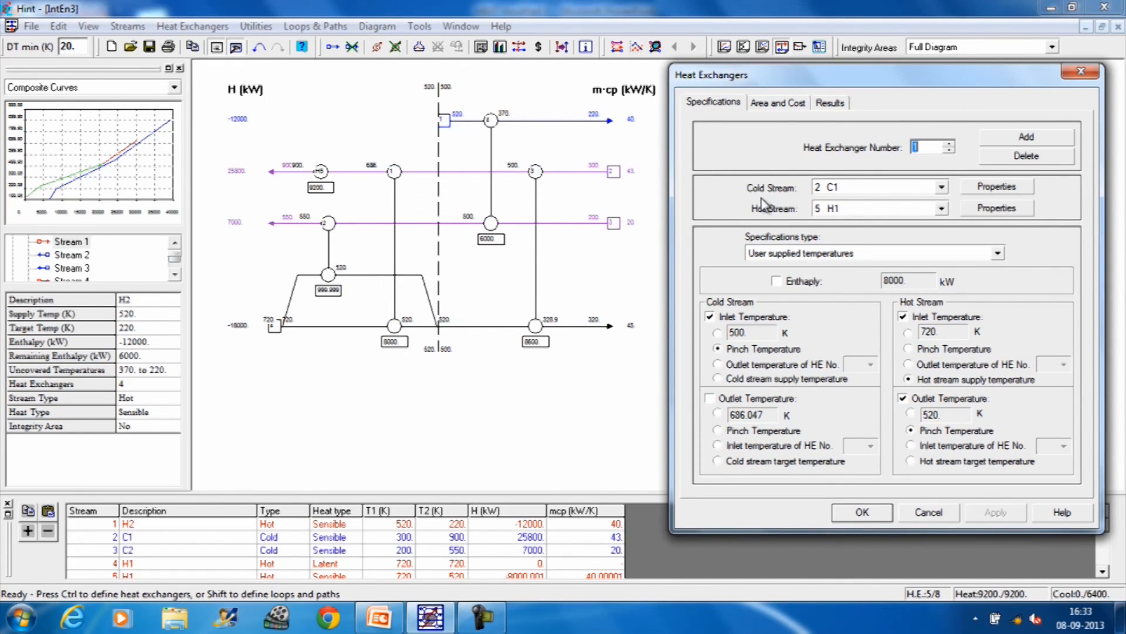
{"action": "left_click", "coordinate": [1024, 138]}
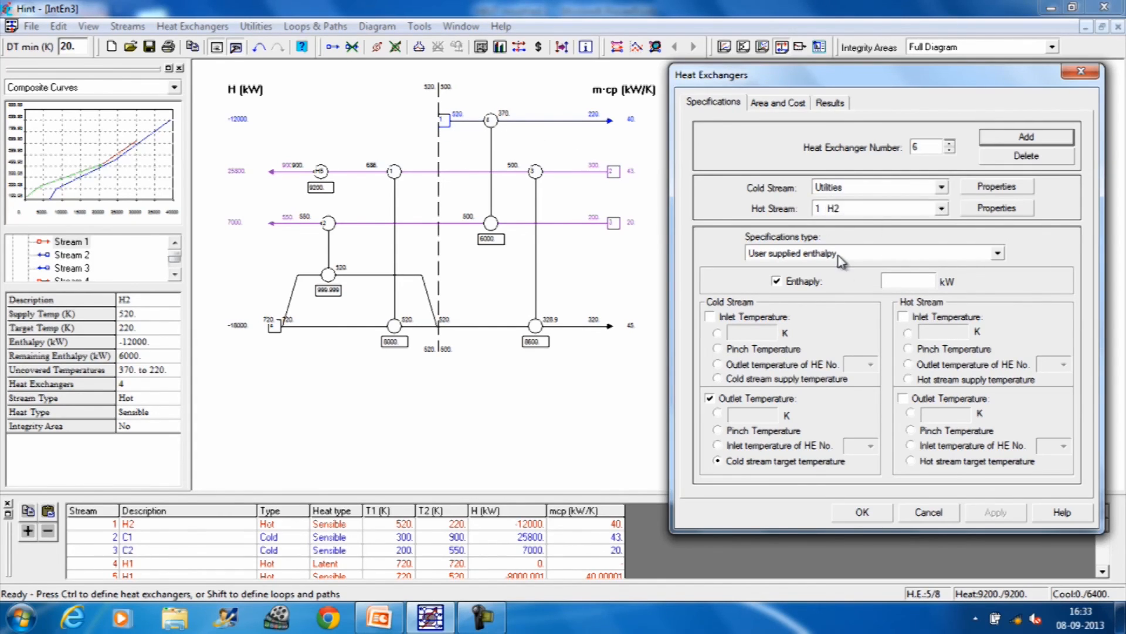
Step: Specify the H2 cooler's enthalpy as 6000 kW and its hot-stream outlet temperature as 220 K, then apply and dismiss the run status errors
{"action": "left_click", "coordinate": [894, 288]}
{"action": "left_click", "coordinate": [897, 285]}
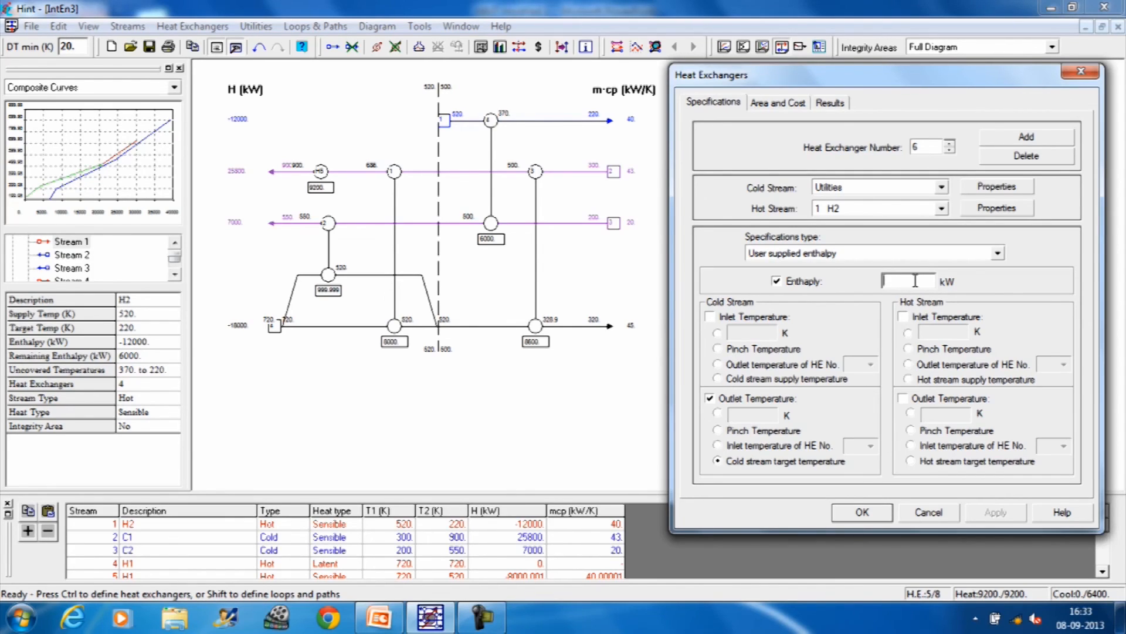
{"action": "left_click", "coordinate": [913, 281]}
{"action": "left_click", "coordinate": [904, 317]}
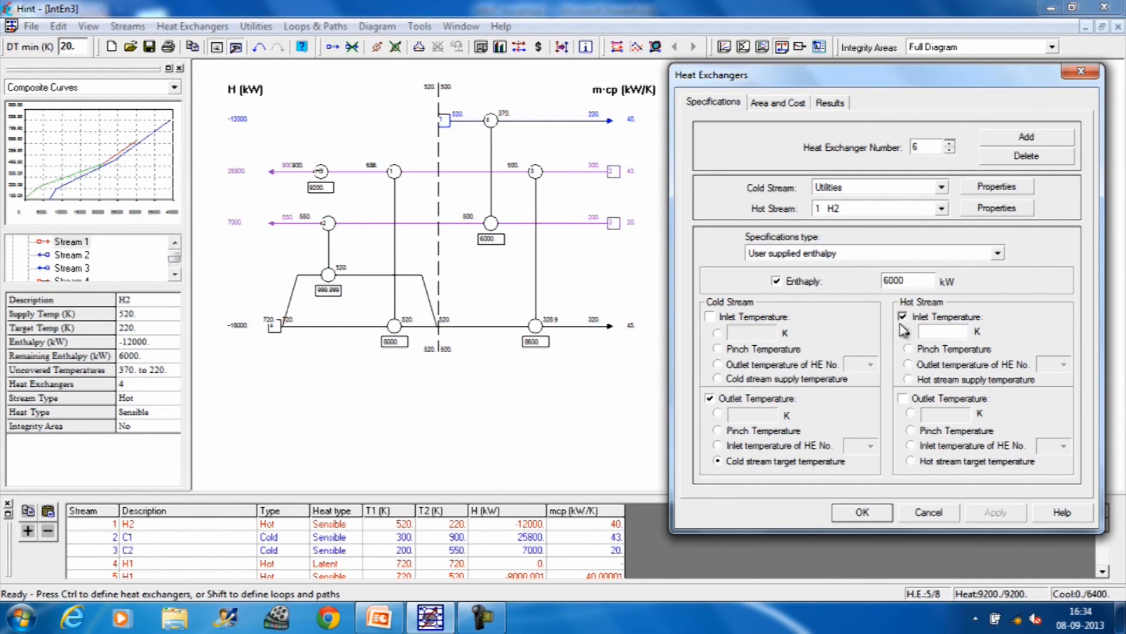
{"action": "left_click", "coordinate": [903, 399]}
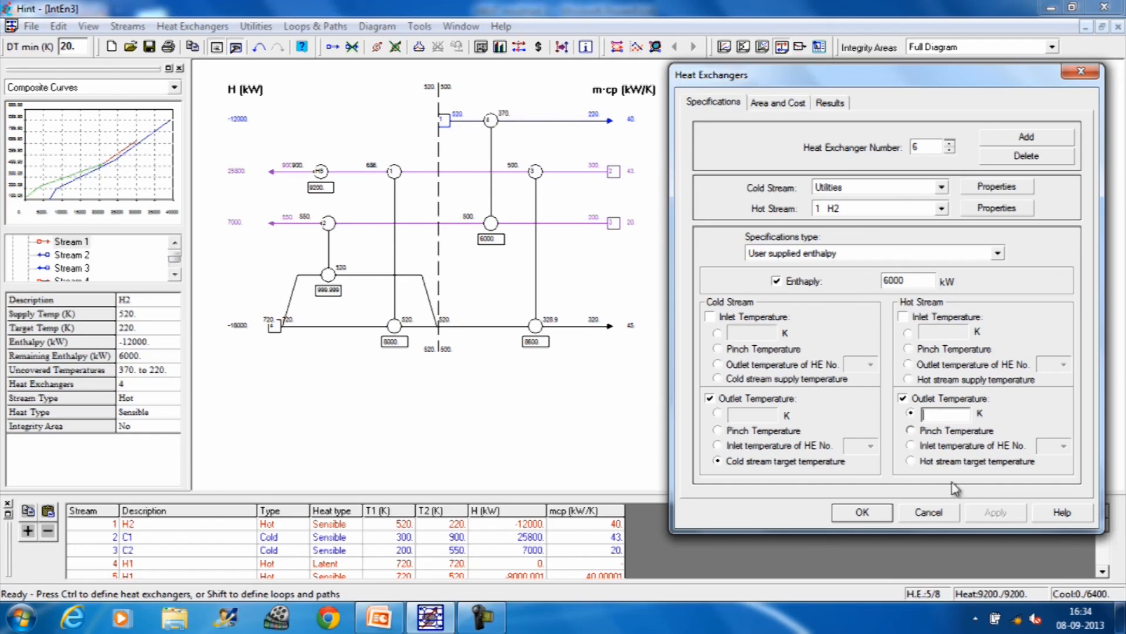
{"action": "type", "text": "220"}
{"action": "left_click", "coordinate": [856, 512]}
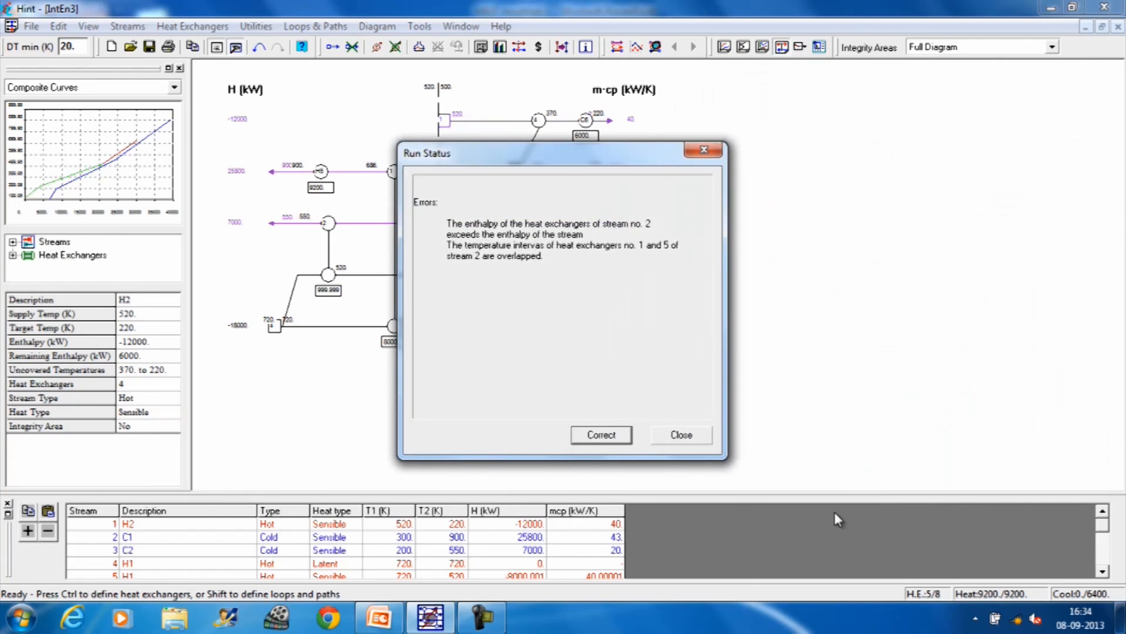
{"action": "left_click", "coordinate": [702, 154]}
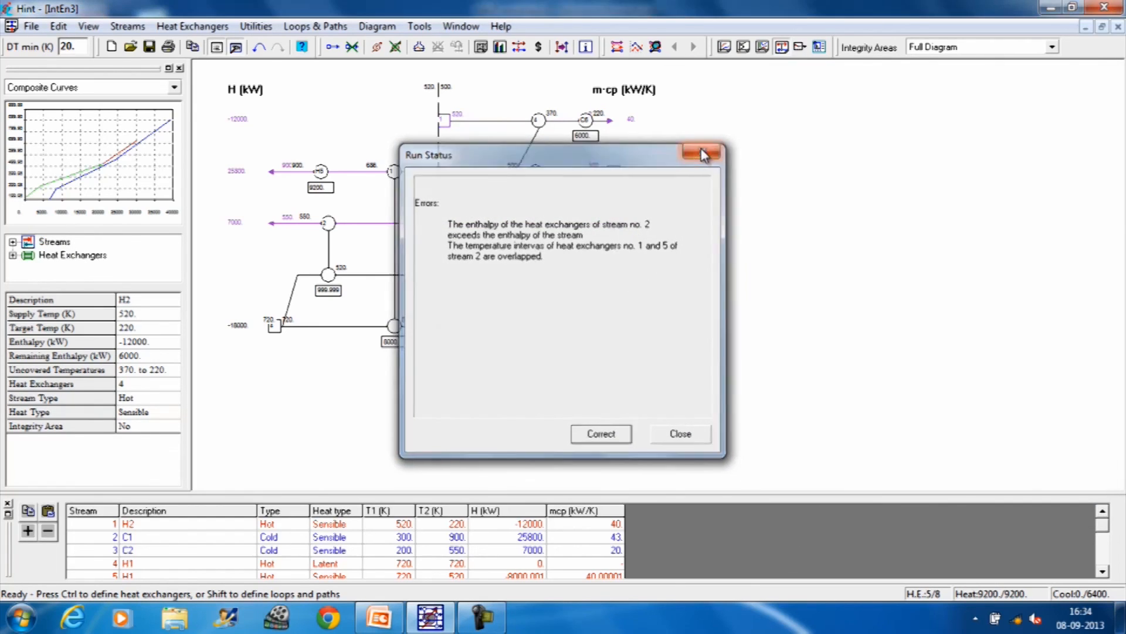
Step: Realign exchanger 4 vertically on the grid and reposition the new cooler near the cold end of stream H2
{"action": "left_click_drag", "start_coordinate": [538, 121], "coordinate": [482, 125]}
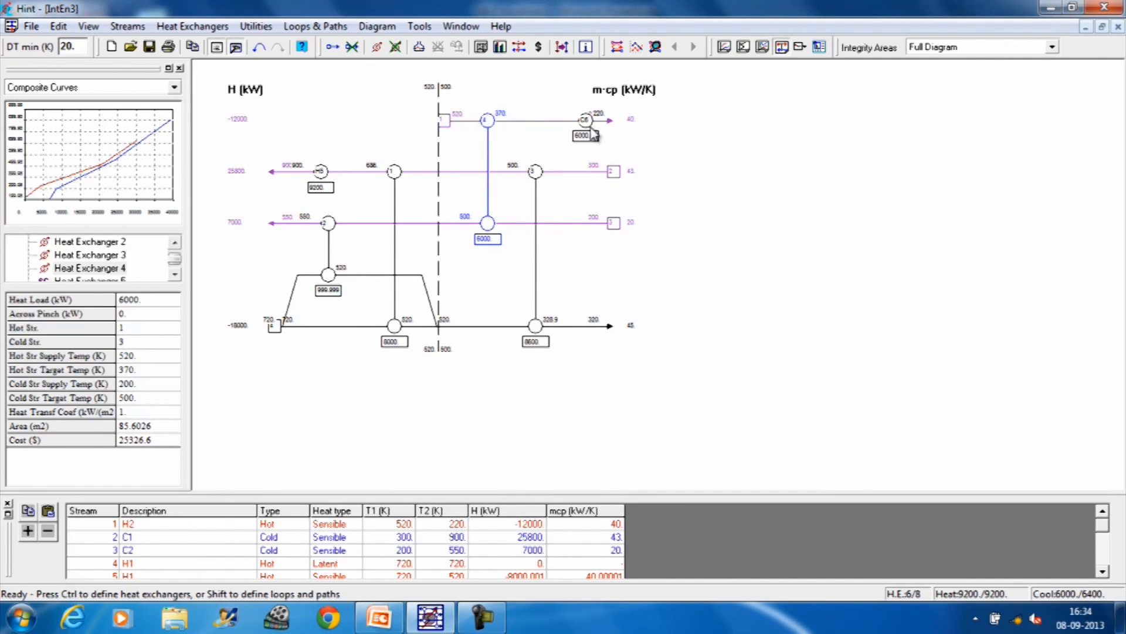
{"action": "left_click_drag", "start_coordinate": [593, 132], "coordinate": [557, 124]}
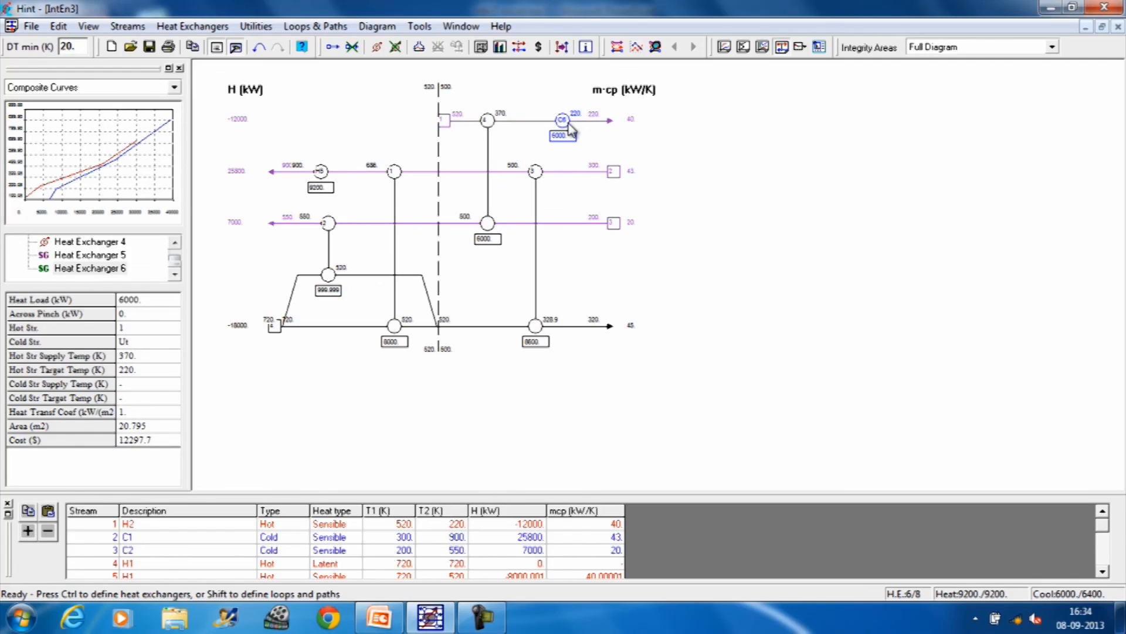
{"action": "left_click_drag", "start_coordinate": [569, 125], "coordinate": [574, 128]}
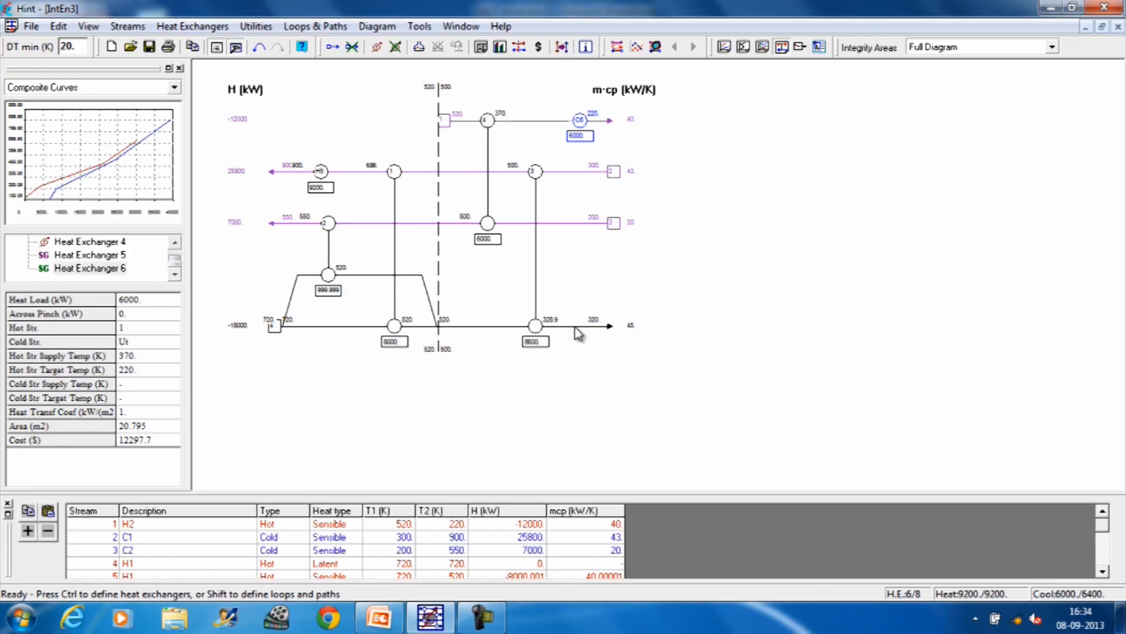
Step: Check the below-pinch H1 segment's remaining enthalpy and create a new exchanger between cold Utilities and hot stream 4 H1
{"action": "left_click", "coordinate": [575, 326]}
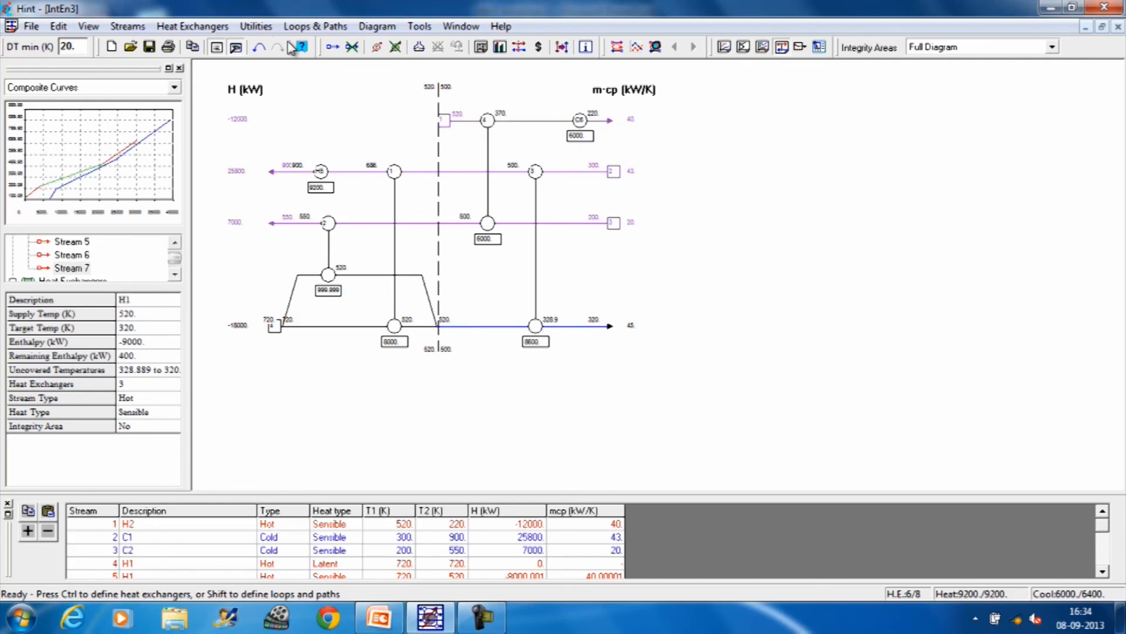
{"action": "left_click", "coordinate": [198, 26]}
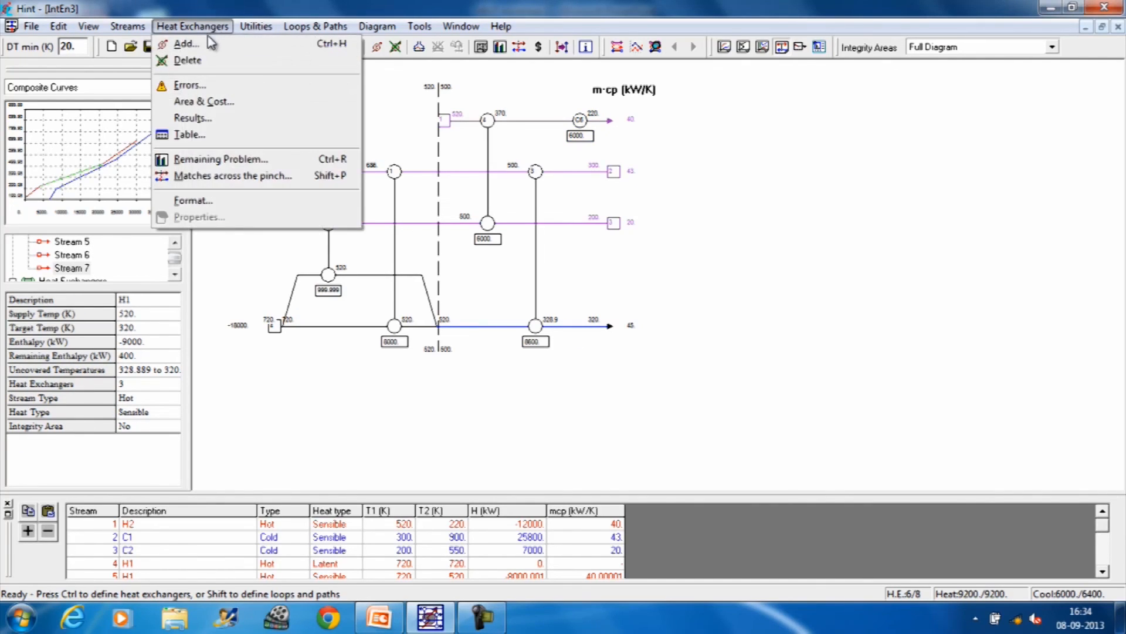
{"action": "left_click", "coordinate": [202, 45]}
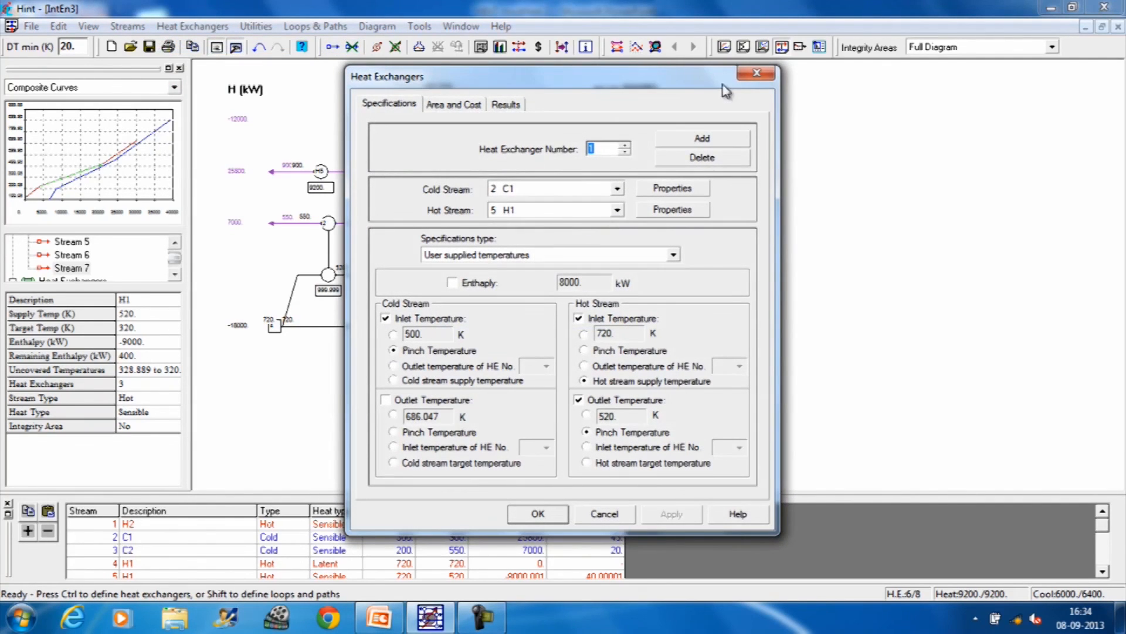
{"action": "left_click_drag", "start_coordinate": [646, 75], "coordinate": [984, 91]}
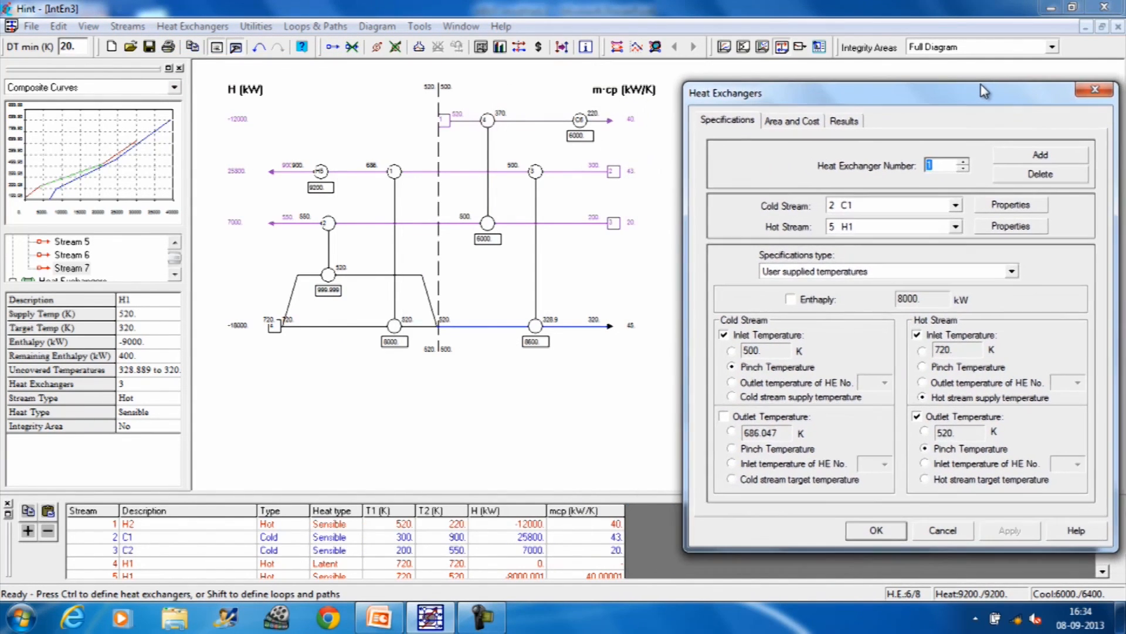
{"action": "left_click", "coordinate": [1041, 156]}
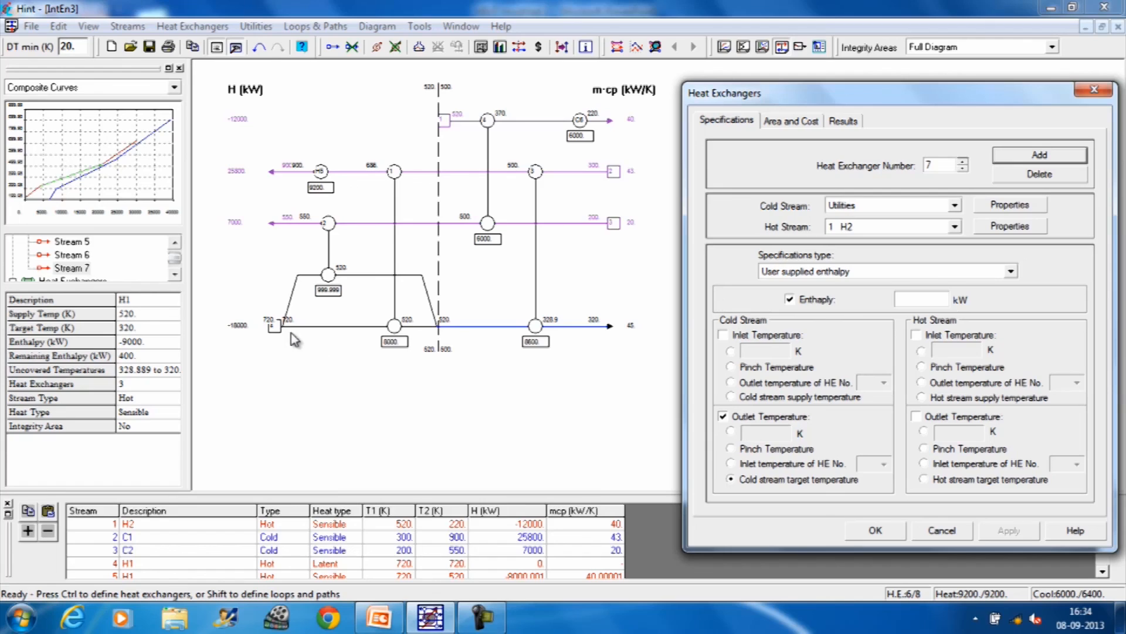
{"action": "left_click", "coordinate": [955, 226]}
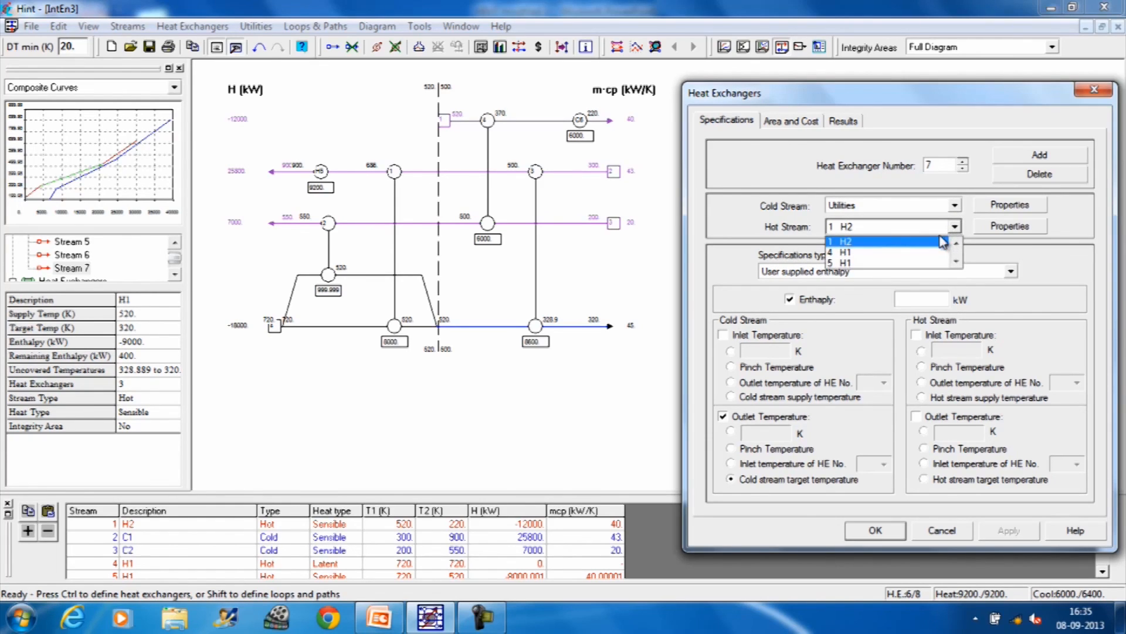
{"action": "left_click", "coordinate": [891, 253]}
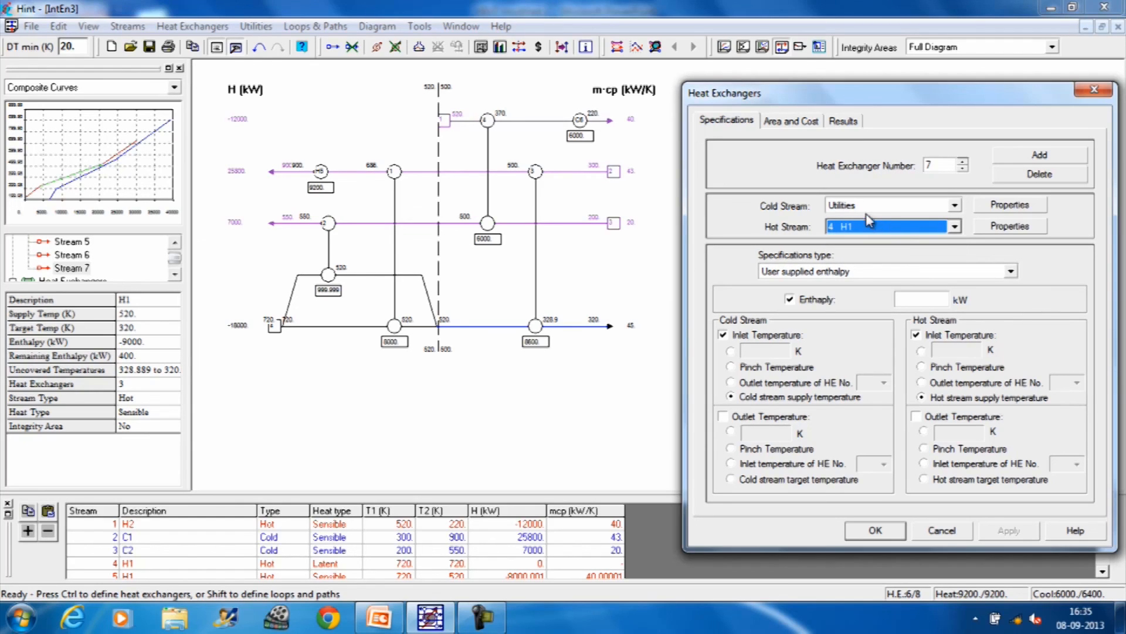
Step: Specify the H1 cooler's enthalpy as 400 kW and its hot-stream outlet temperature as 320 K, then apply and dismiss the run status errors
{"action": "left_click", "coordinate": [913, 300]}
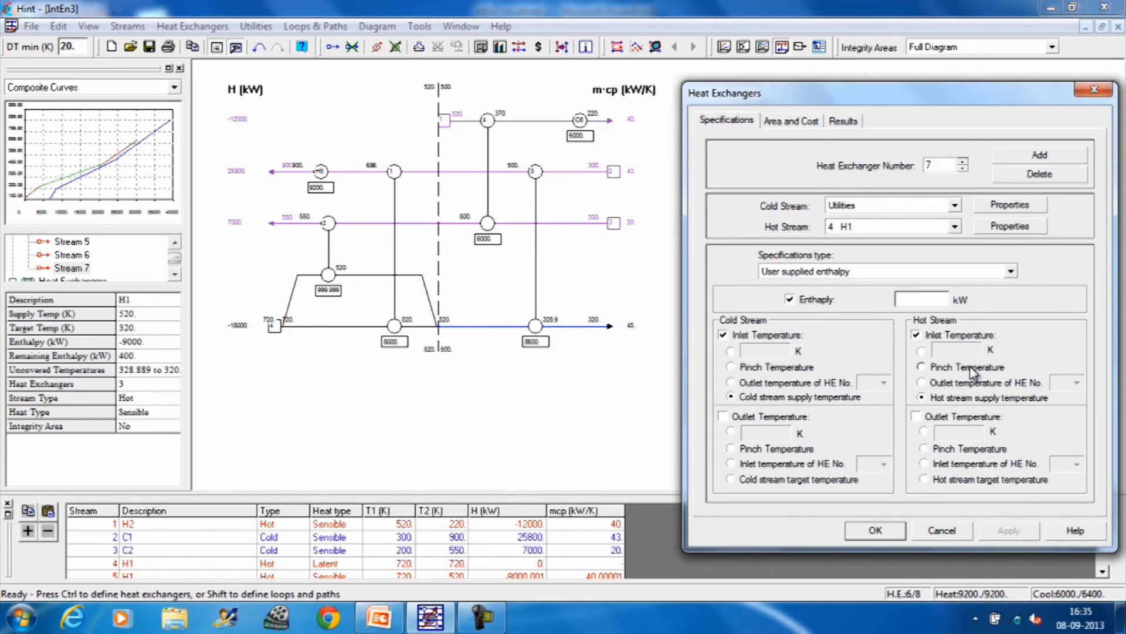
{"action": "type", "text": "4"}
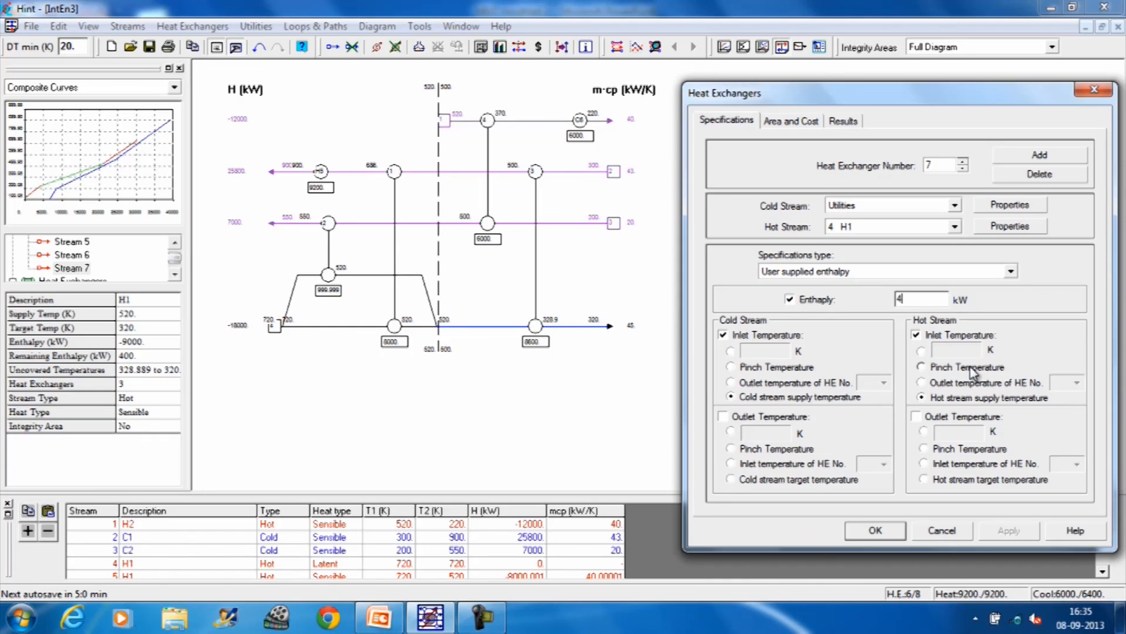
{"action": "type", "text": "00"}
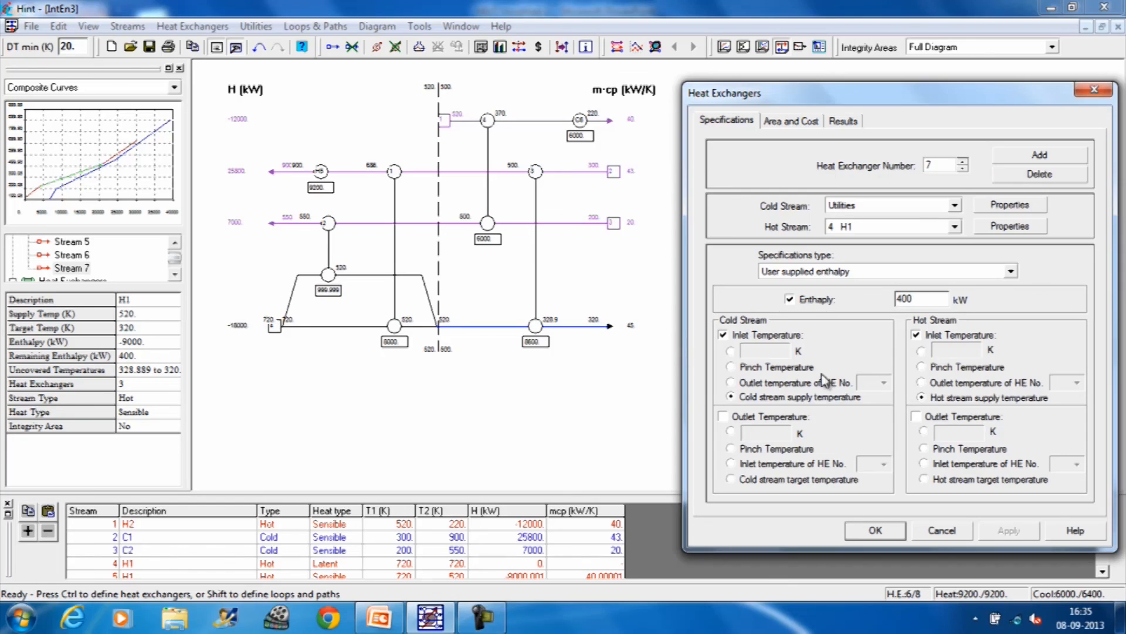
{"action": "left_click", "coordinate": [916, 417]}
{"action": "left_click", "coordinate": [923, 431]}
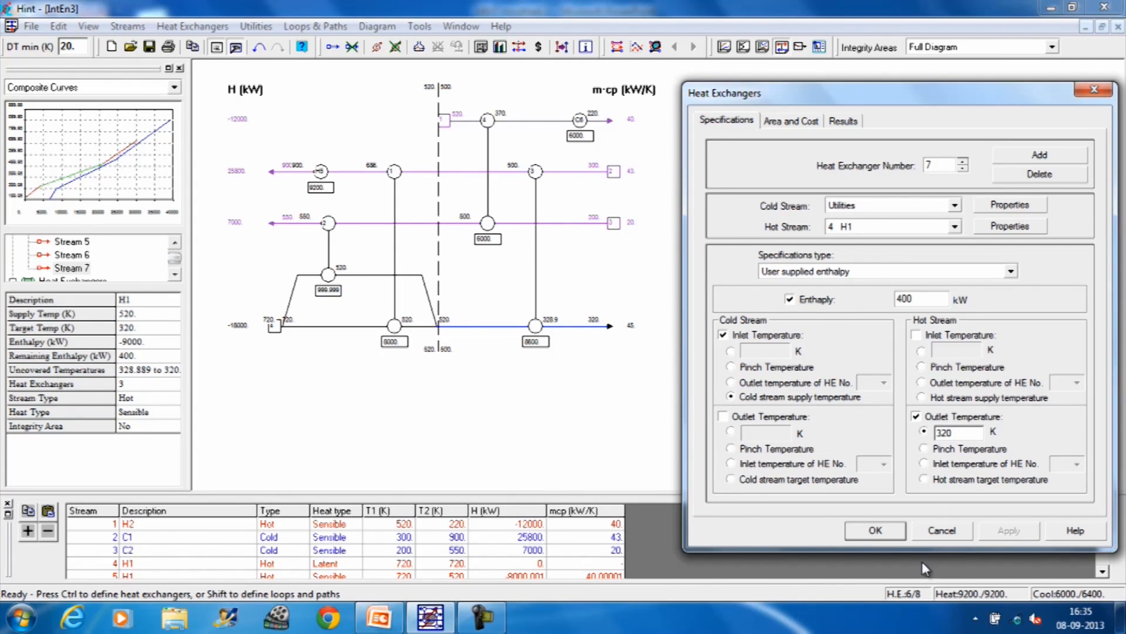
{"action": "left_click", "coordinate": [874, 531]}
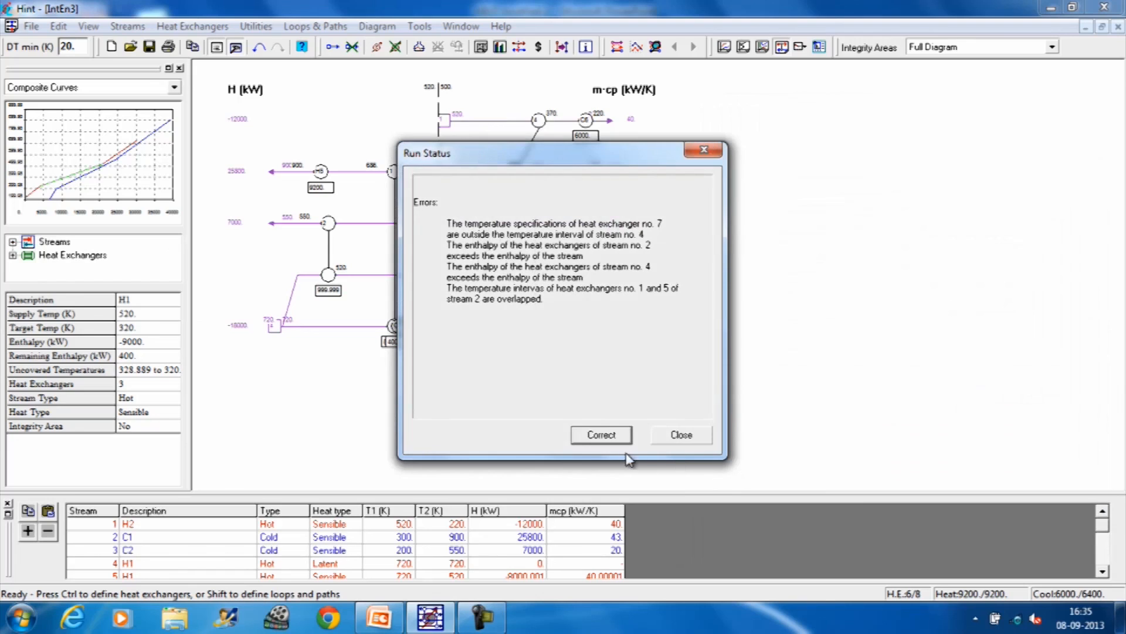
{"action": "left_click", "coordinate": [689, 437]}
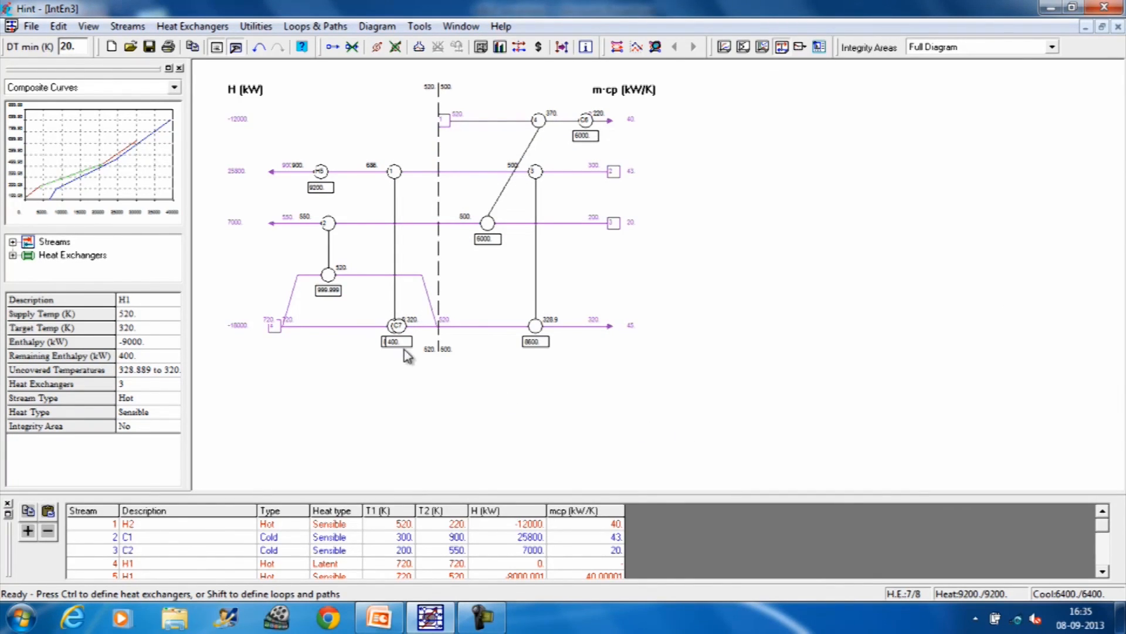
Step: Move the 400 kW cooler to the cold end of stream H1 and realign exchanger 4 vertically on the grid
{"action": "left_click_drag", "start_coordinate": [405, 334], "coordinate": [582, 346]}
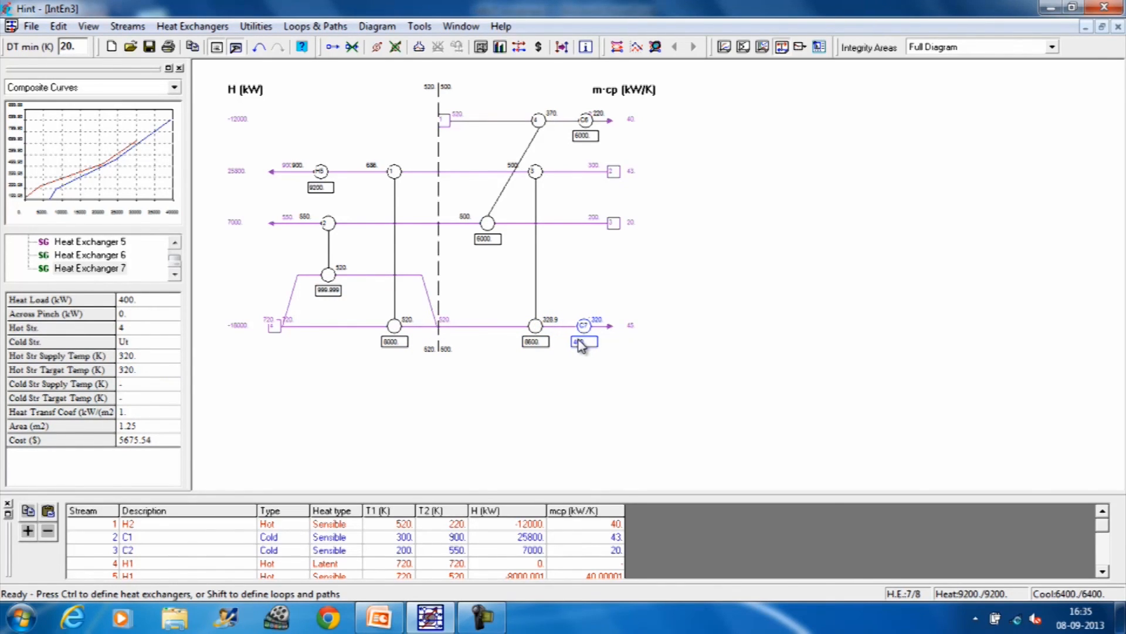
{"action": "left_click", "coordinate": [684, 391]}
{"action": "left_click_drag", "start_coordinate": [538, 121], "coordinate": [487, 121]}
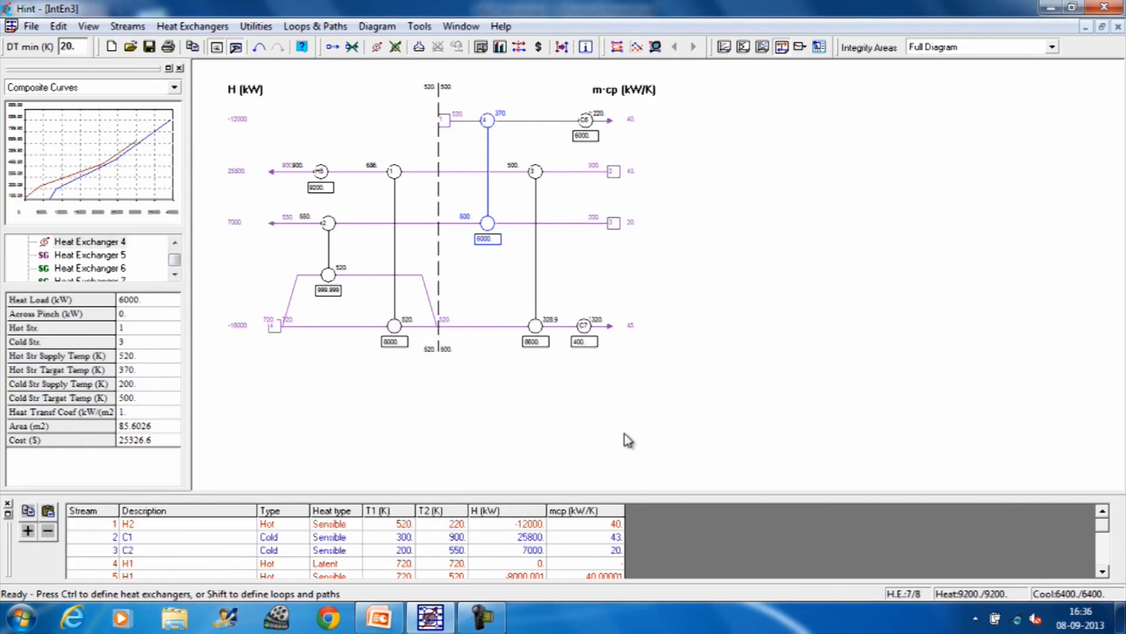
Step: Review the area and cost data of heat exchanger 1
{"action": "left_click", "coordinate": [197, 27]}
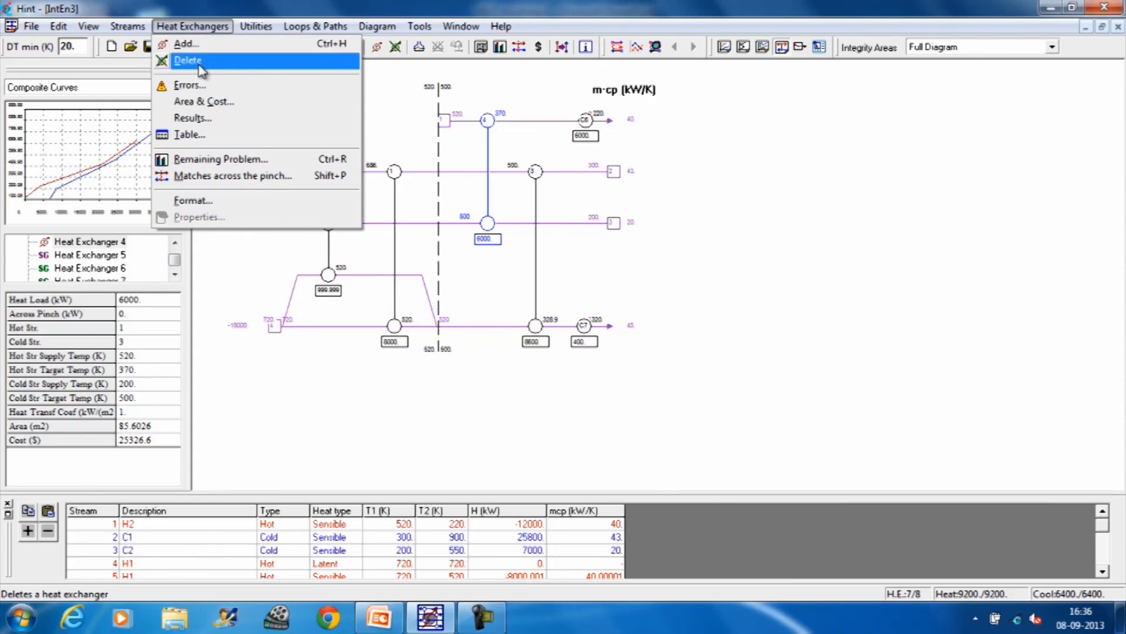
{"action": "left_click", "coordinate": [203, 105]}
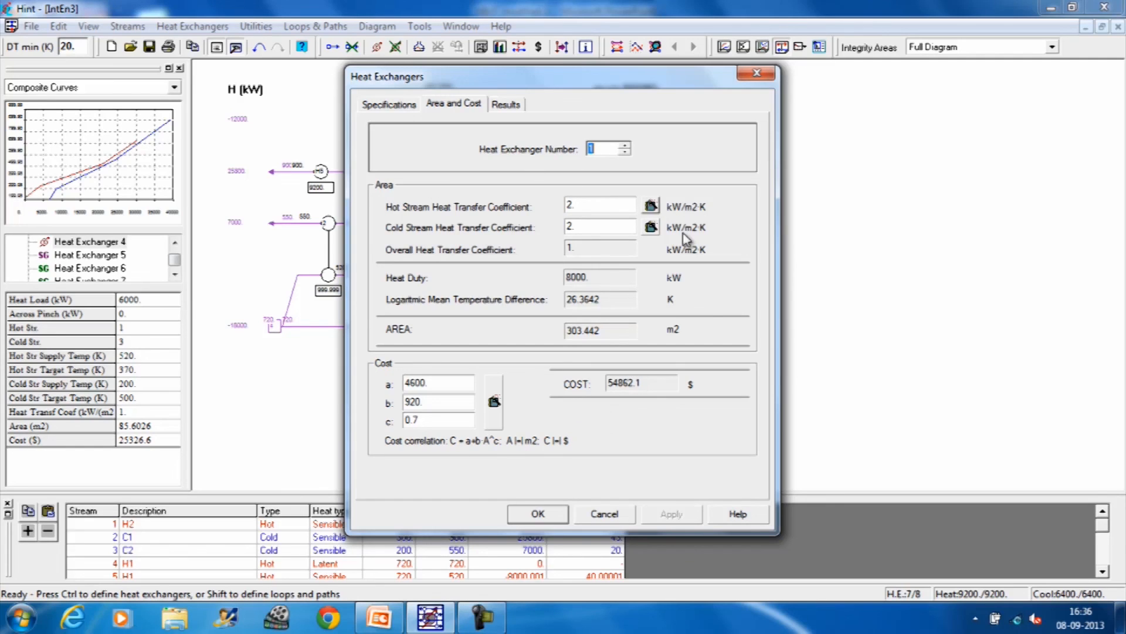
{"action": "left_click", "coordinate": [757, 75]}
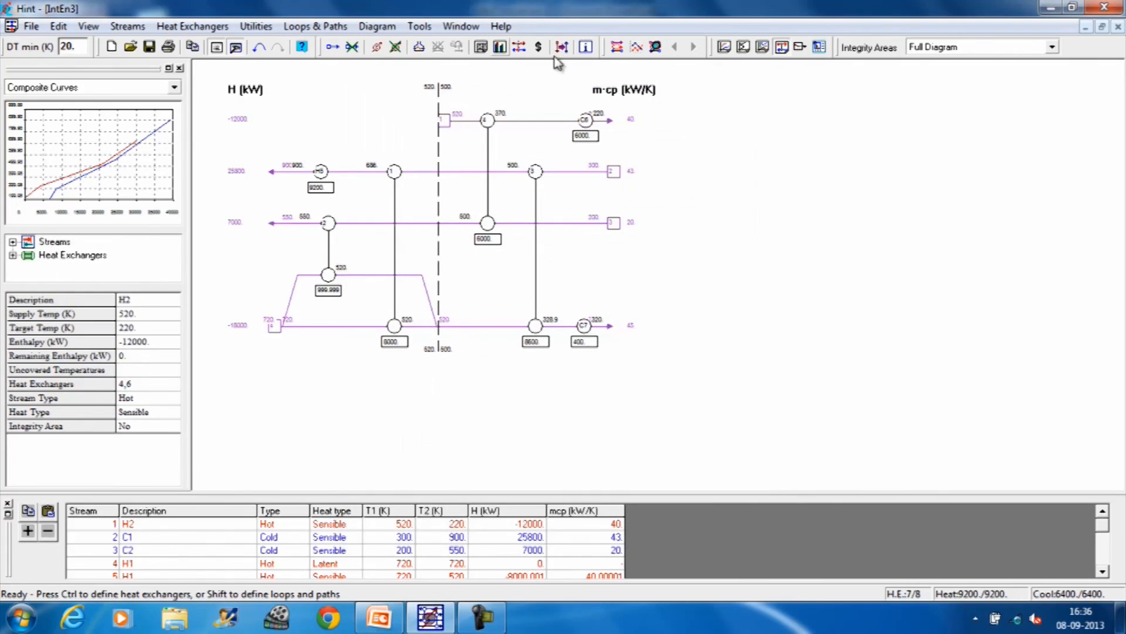
Step: Review the enthalpy profile results of heat exchangers 1 through 7 one by one
{"action": "left_click", "coordinate": [218, 28]}
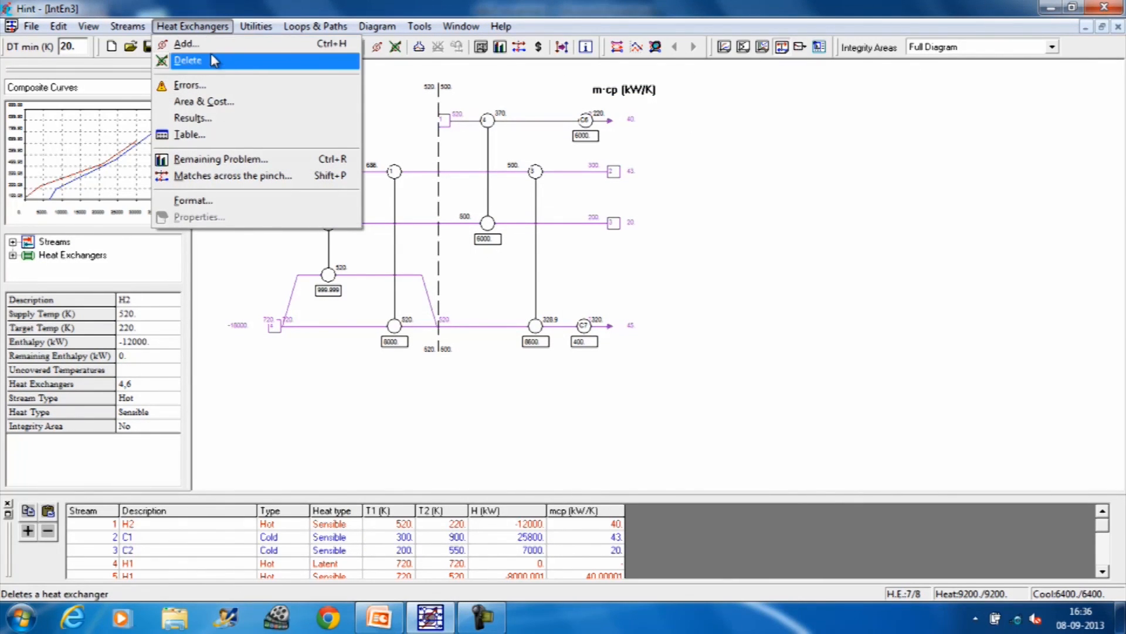
{"action": "left_click", "coordinate": [211, 120]}
{"action": "left_click_drag", "start_coordinate": [646, 80], "coordinate": [976, 67]}
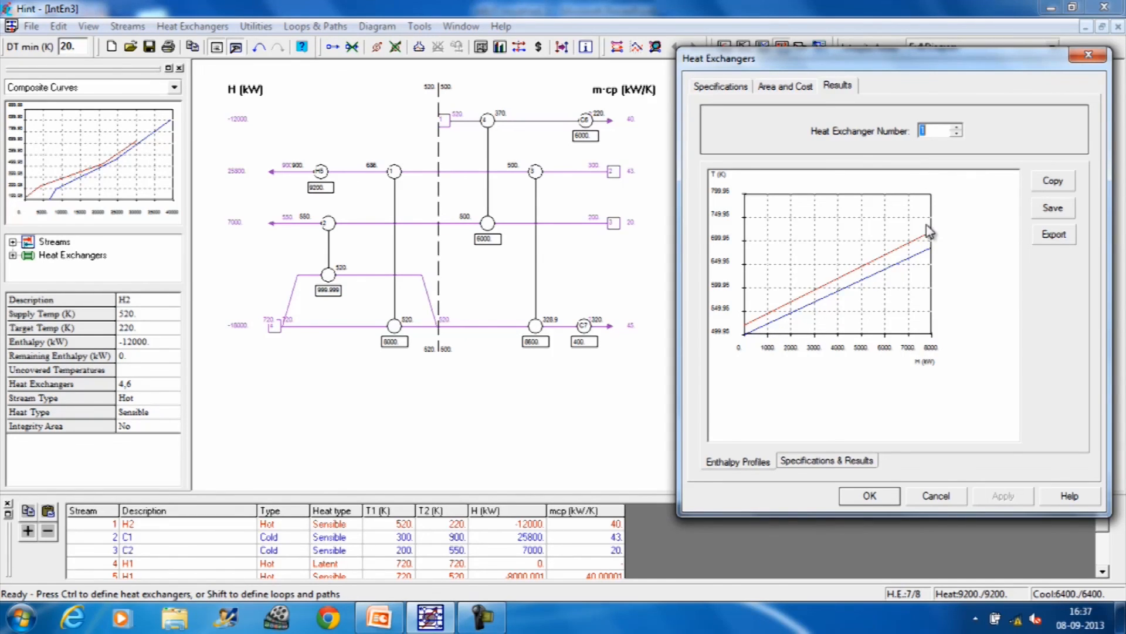
{"action": "left_click", "coordinate": [957, 127]}
{"action": "left_click", "coordinate": [956, 128]}
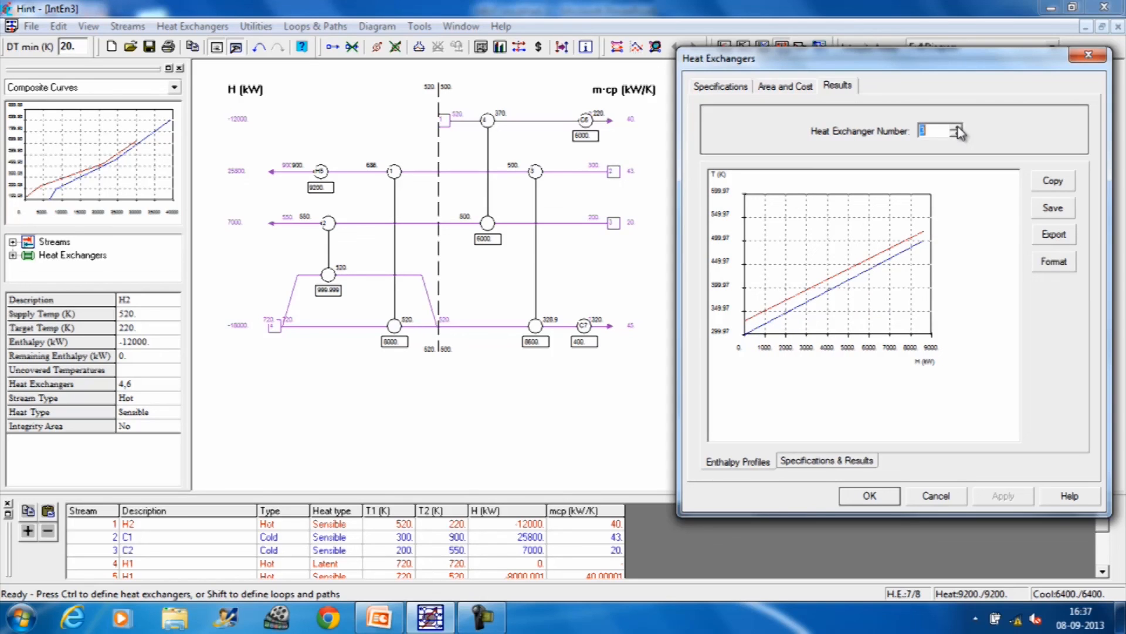
{"action": "left_click", "coordinate": [956, 127]}
{"action": "left_click", "coordinate": [957, 127]}
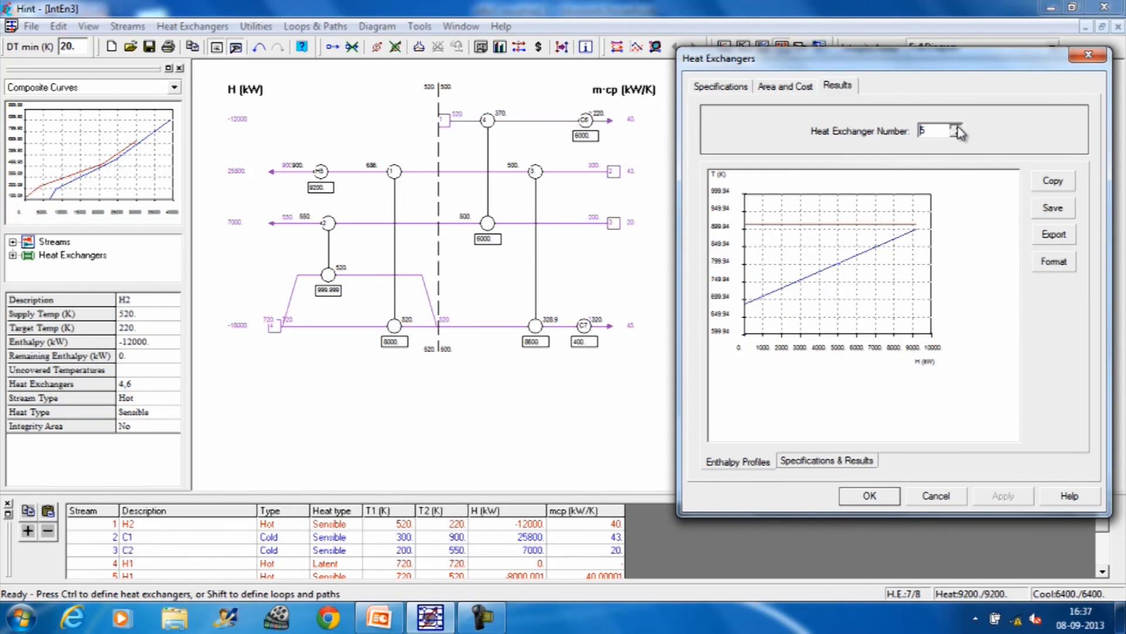
{"action": "left_click", "coordinate": [956, 128]}
{"action": "left_click", "coordinate": [957, 127]}
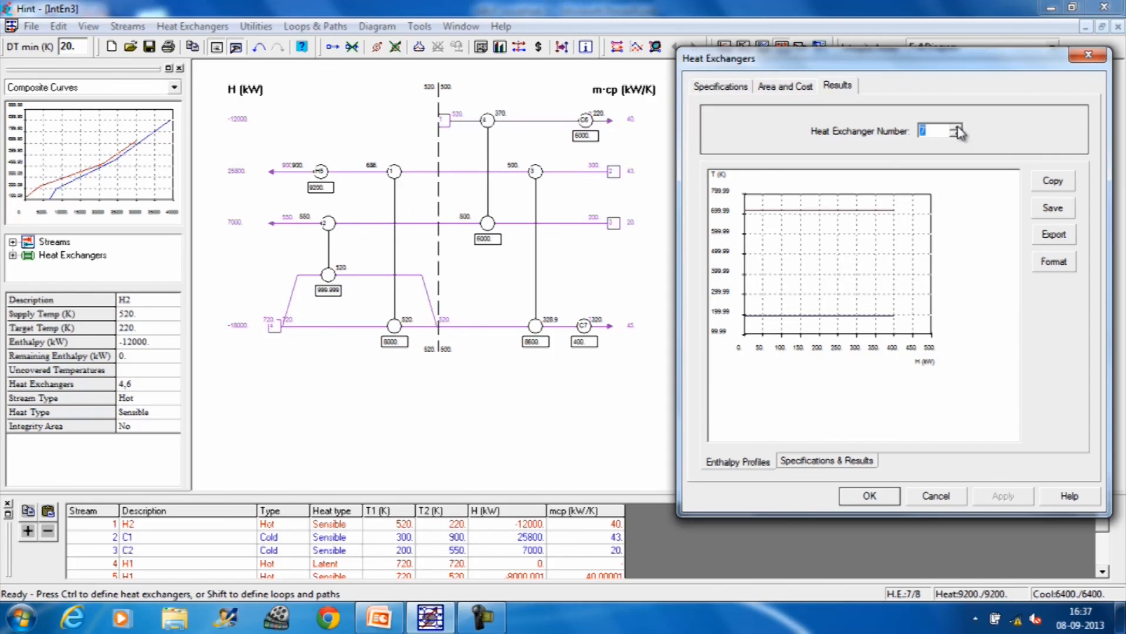
Step: Review the stream and temperature specifications from heat exchanger 7 back to 1, then exchanger 1's area and cost data
{"action": "left_click", "coordinate": [733, 88]}
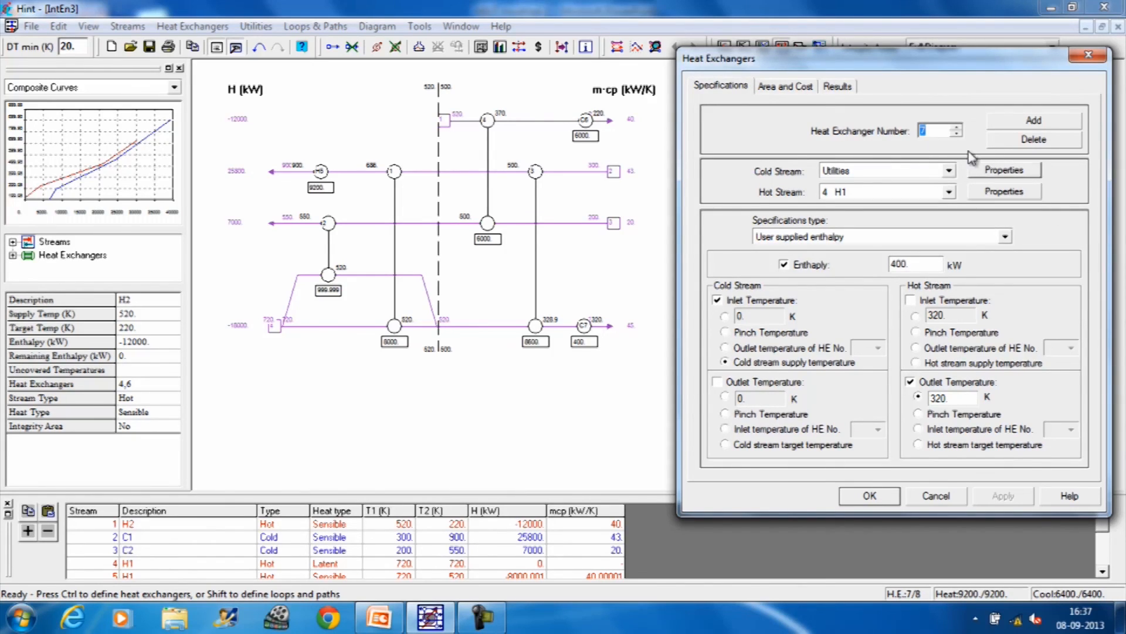
{"action": "left_click", "coordinate": [1027, 126]}
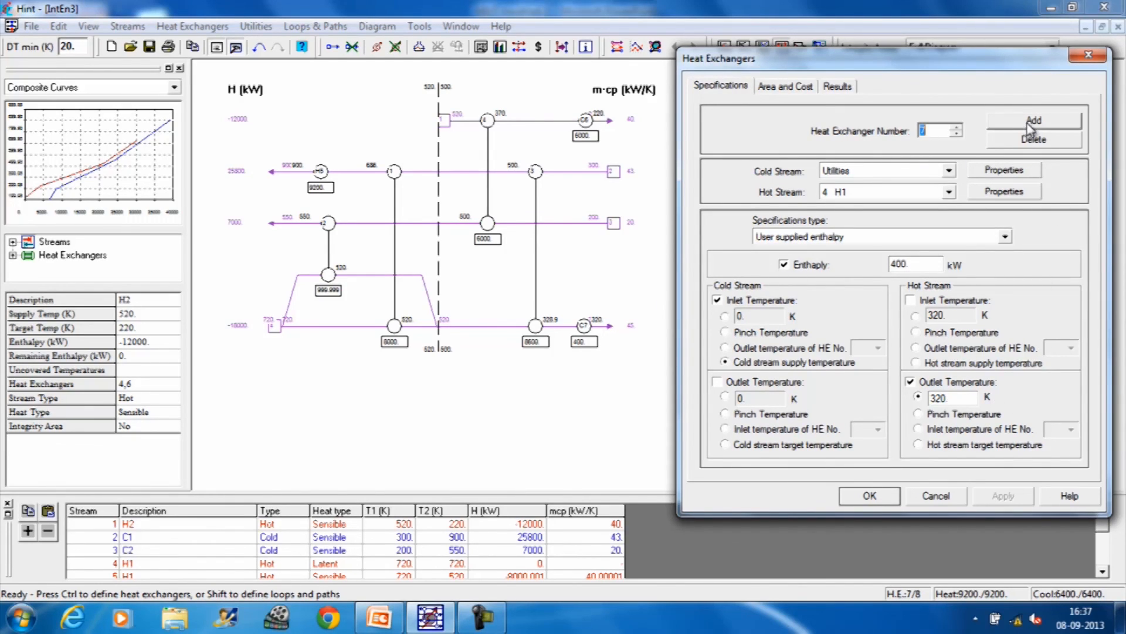
{"action": "left_click", "coordinate": [956, 135]}
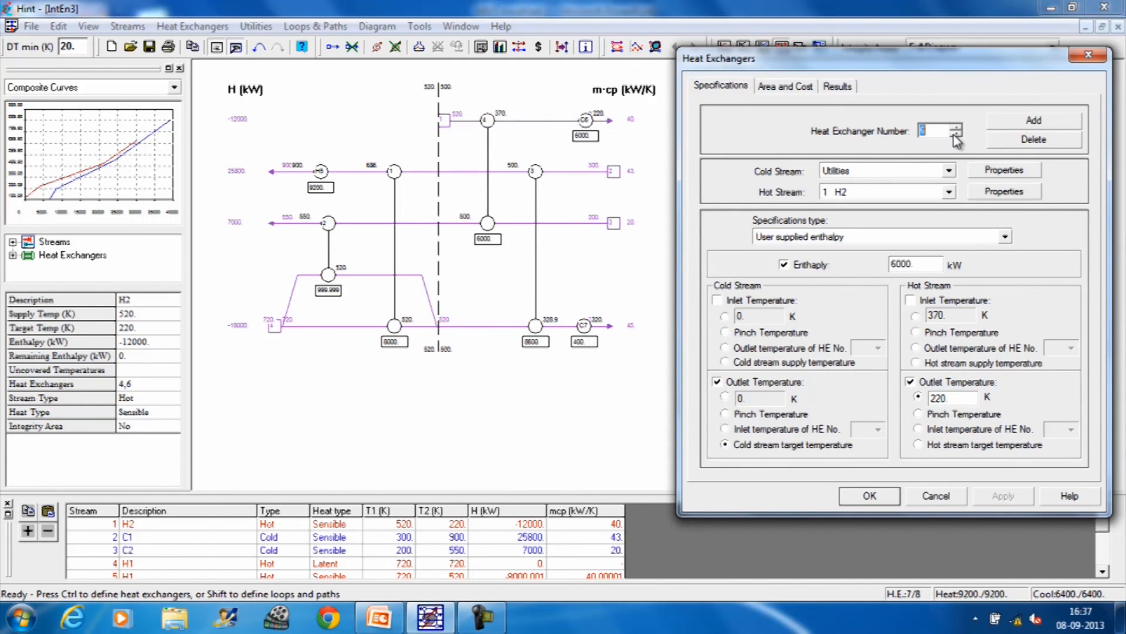
{"action": "left_click", "coordinate": [956, 135]}
{"action": "left_click", "coordinate": [955, 134]}
{"action": "left_click", "coordinate": [955, 135]}
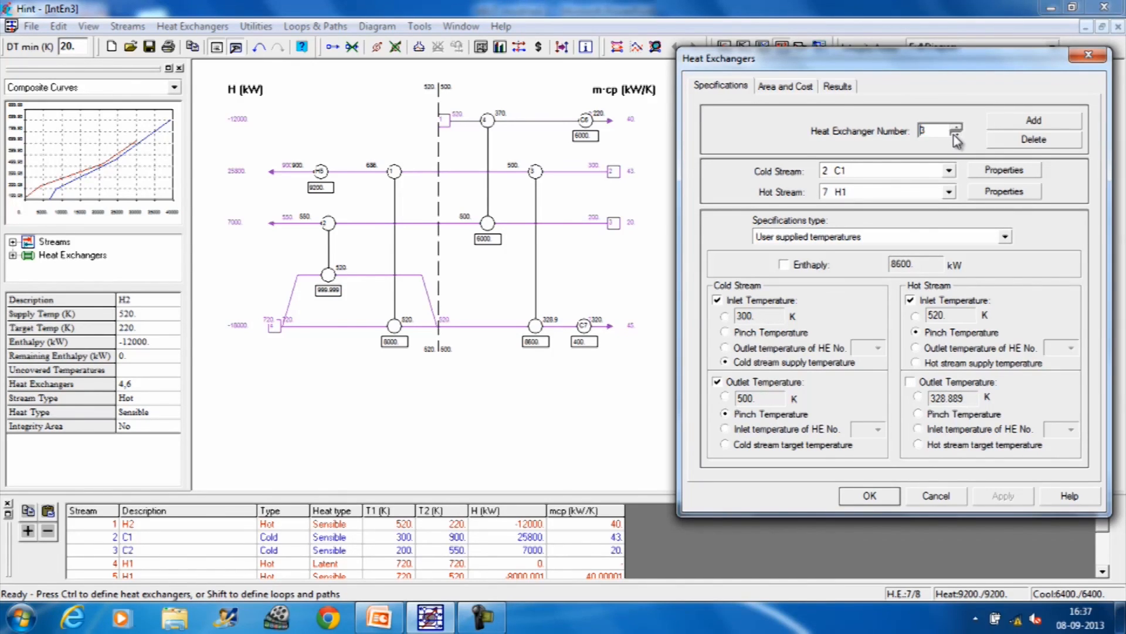
{"action": "left_click", "coordinate": [955, 134]}
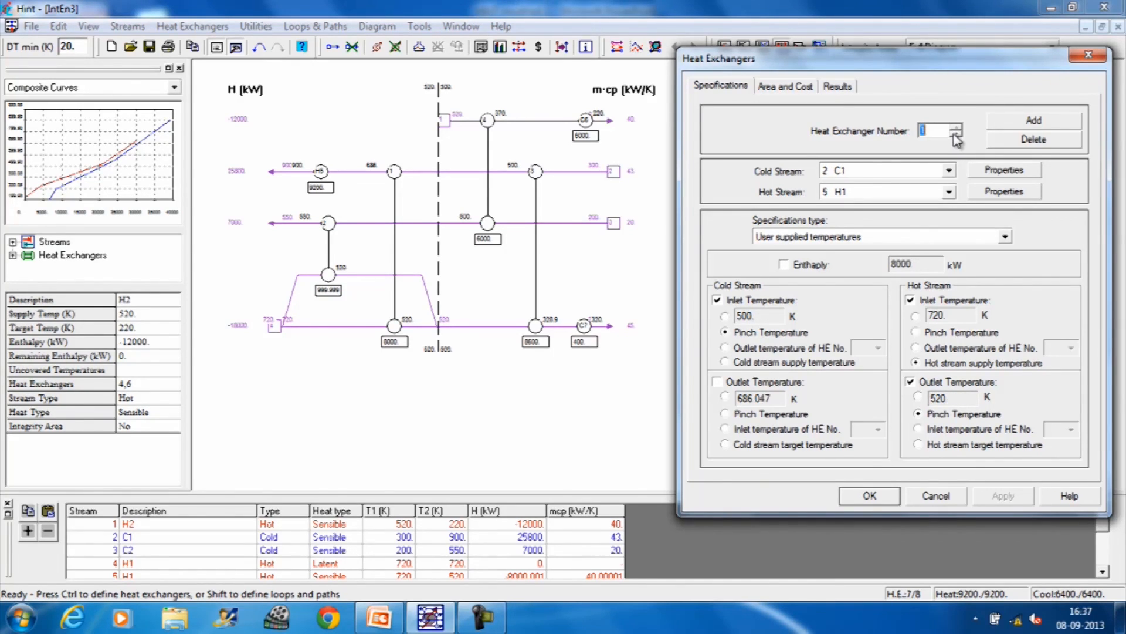
{"action": "left_click", "coordinate": [796, 88]}
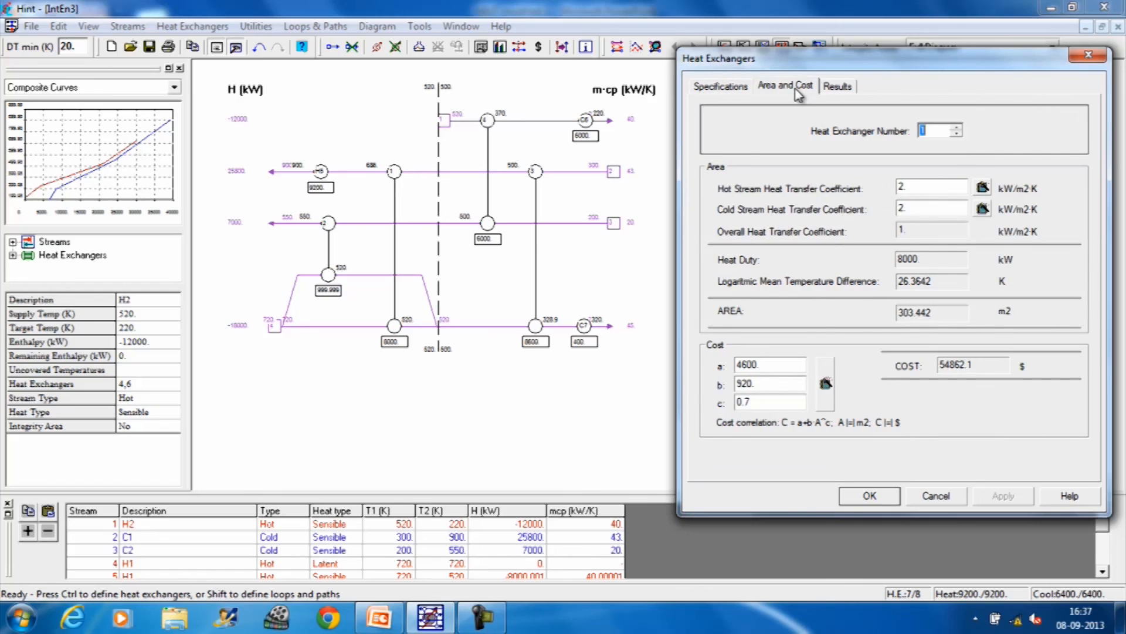
Step: Examine the specification and calculated result diagrams of heat exchangers 1 through 7
{"action": "left_click", "coordinate": [845, 87]}
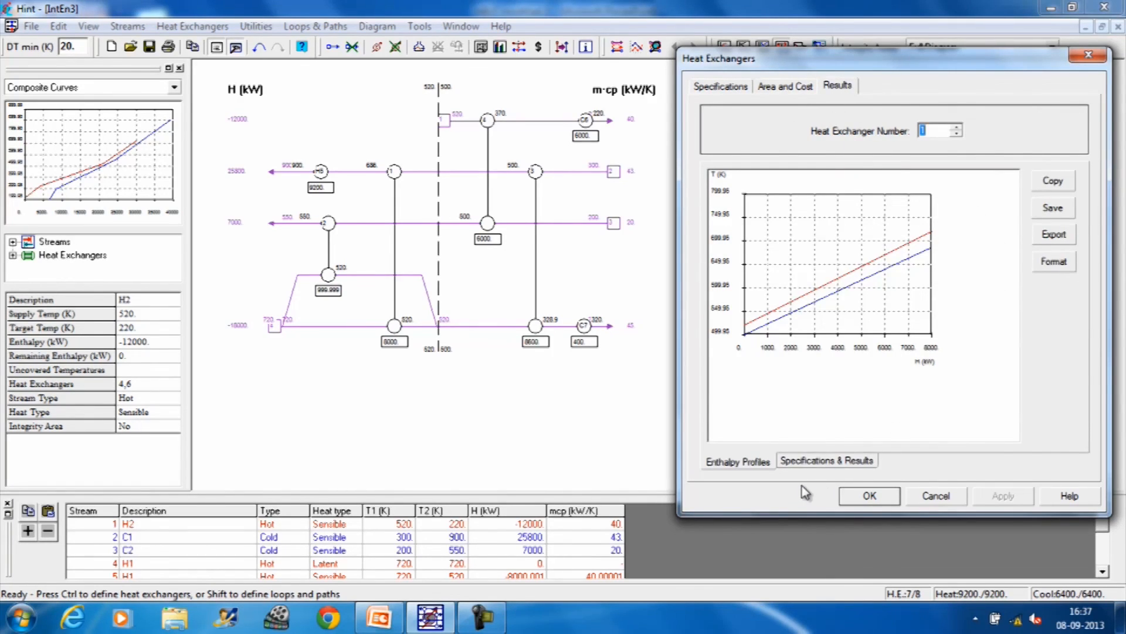
{"action": "left_click", "coordinate": [823, 462]}
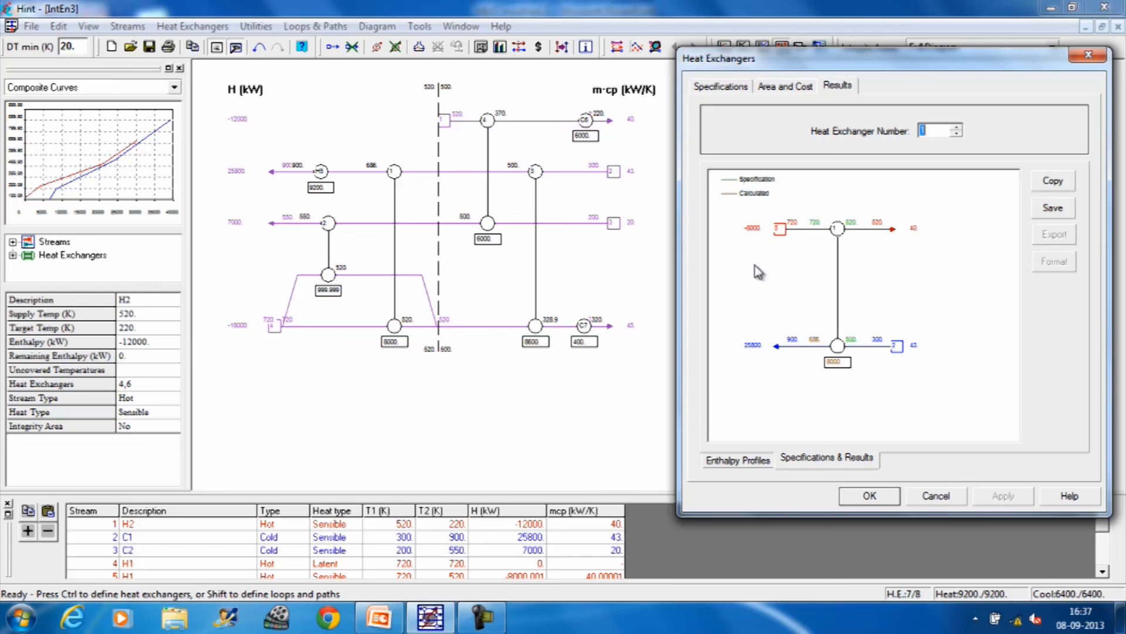
{"action": "left_click", "coordinate": [955, 127]}
{"action": "left_click", "coordinate": [955, 126]}
{"action": "left_click", "coordinate": [955, 128]}
{"action": "left_click", "coordinate": [955, 127]}
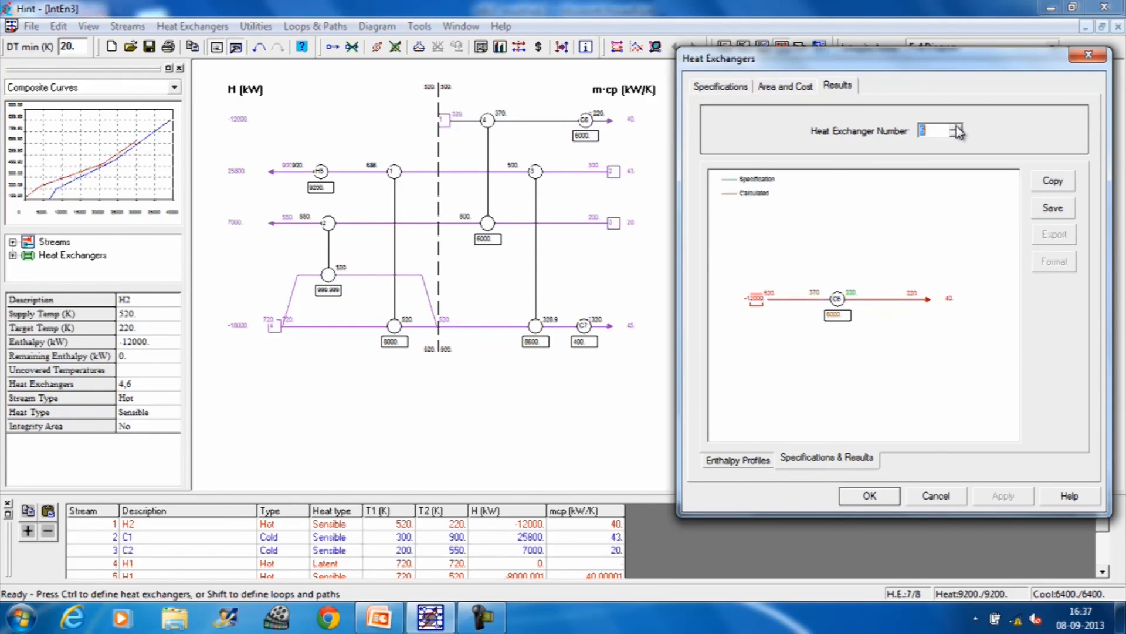
{"action": "left_click", "coordinate": [955, 127]}
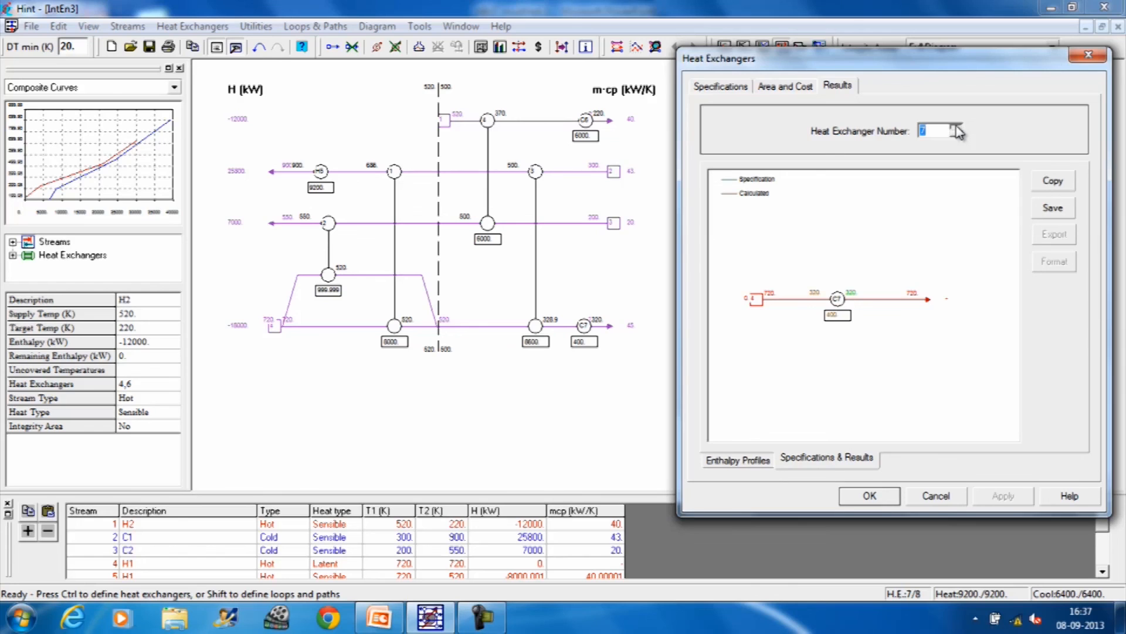